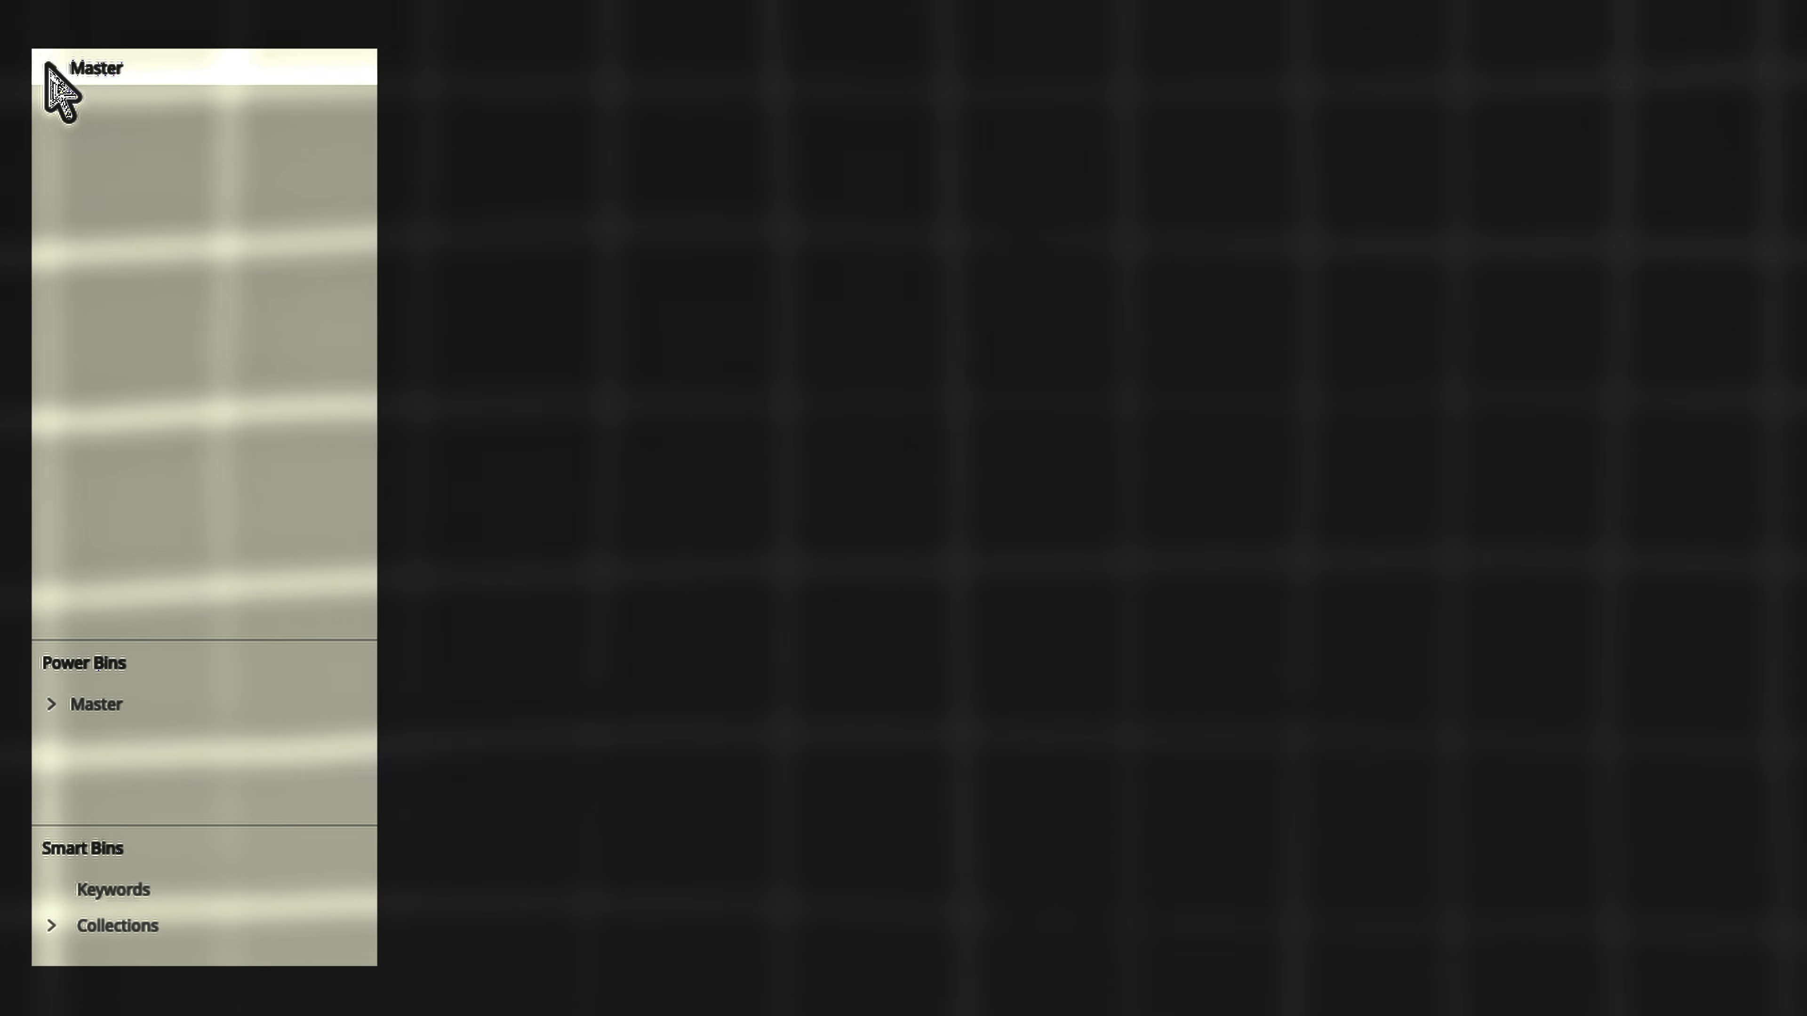
click(49, 67)
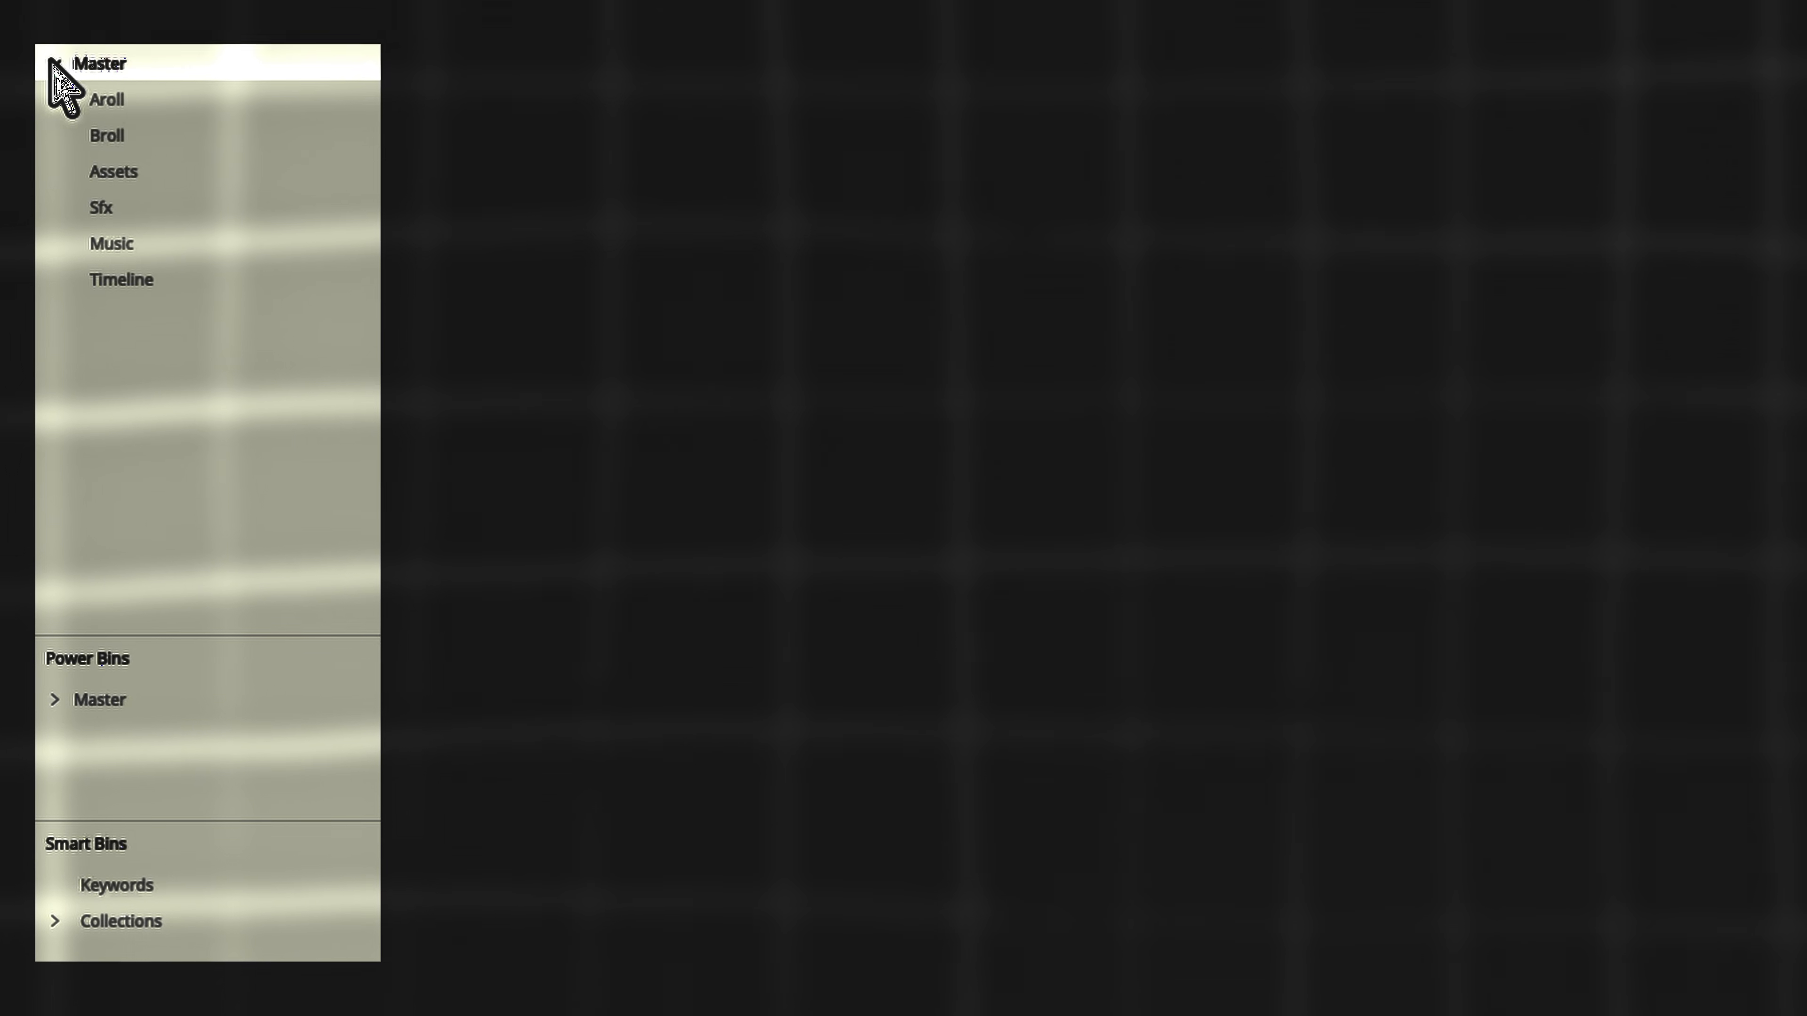
click(49, 66)
click(49, 66)
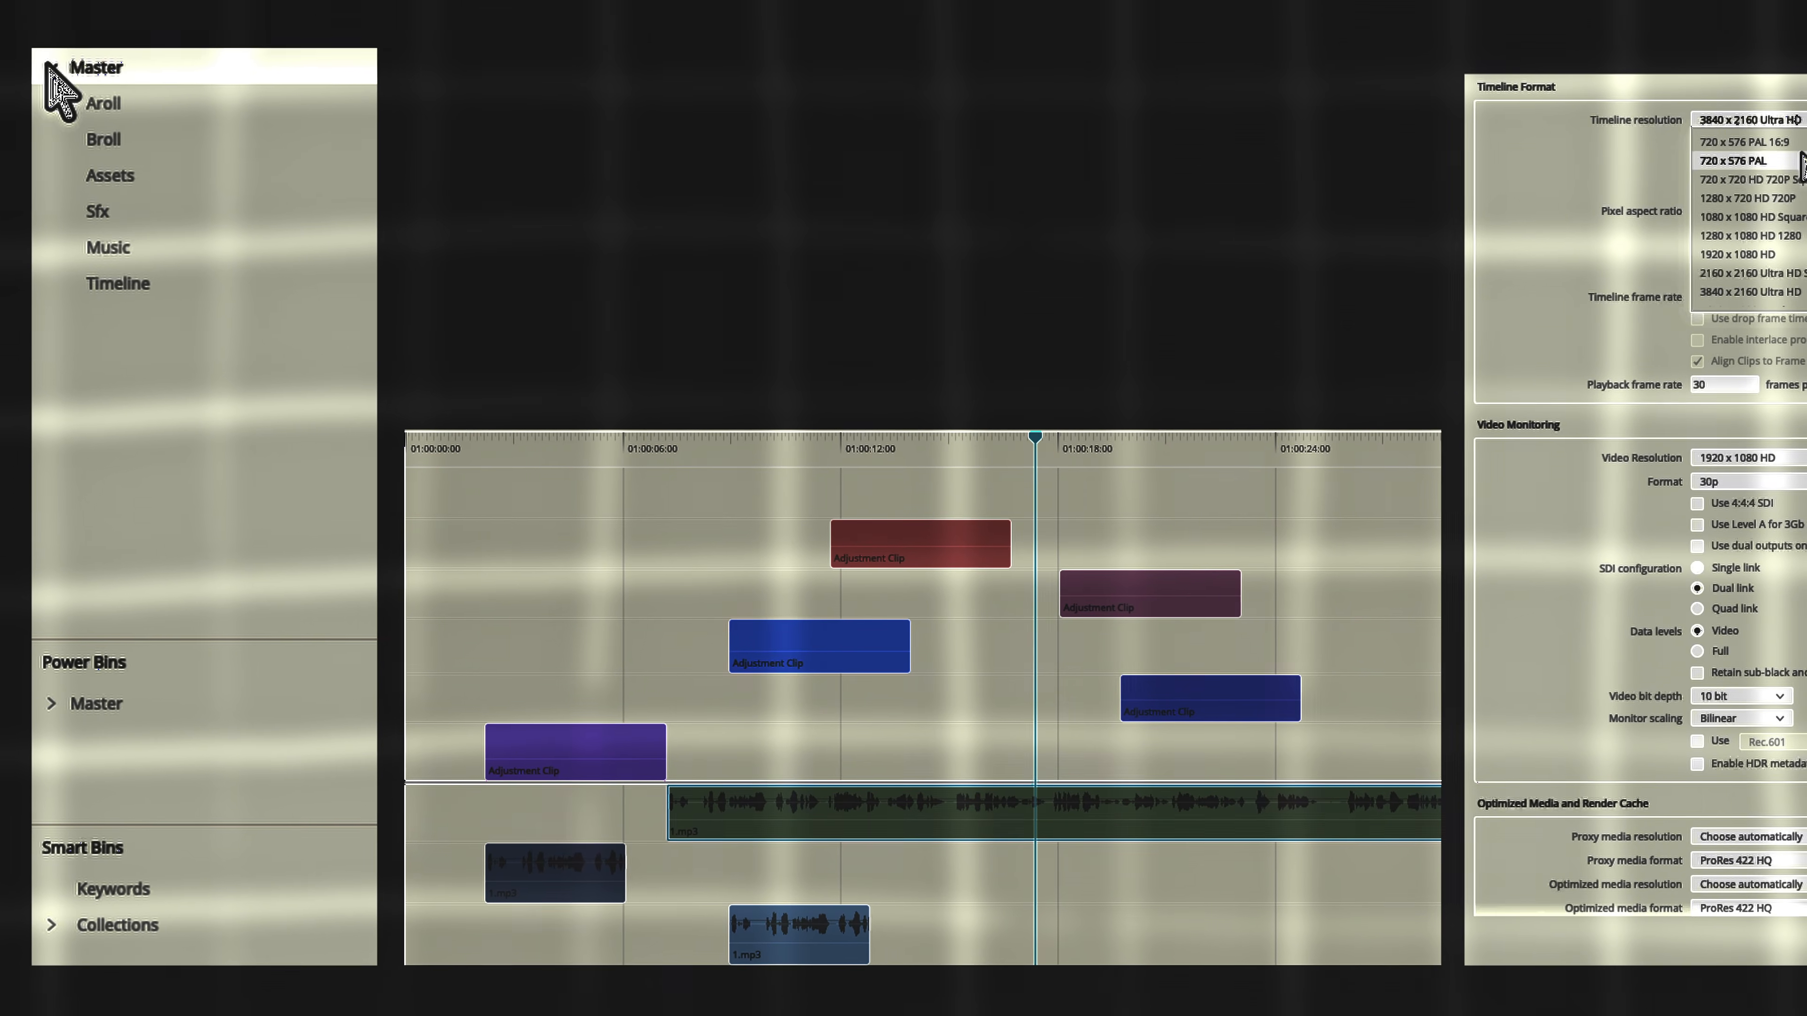
click(1750, 252)
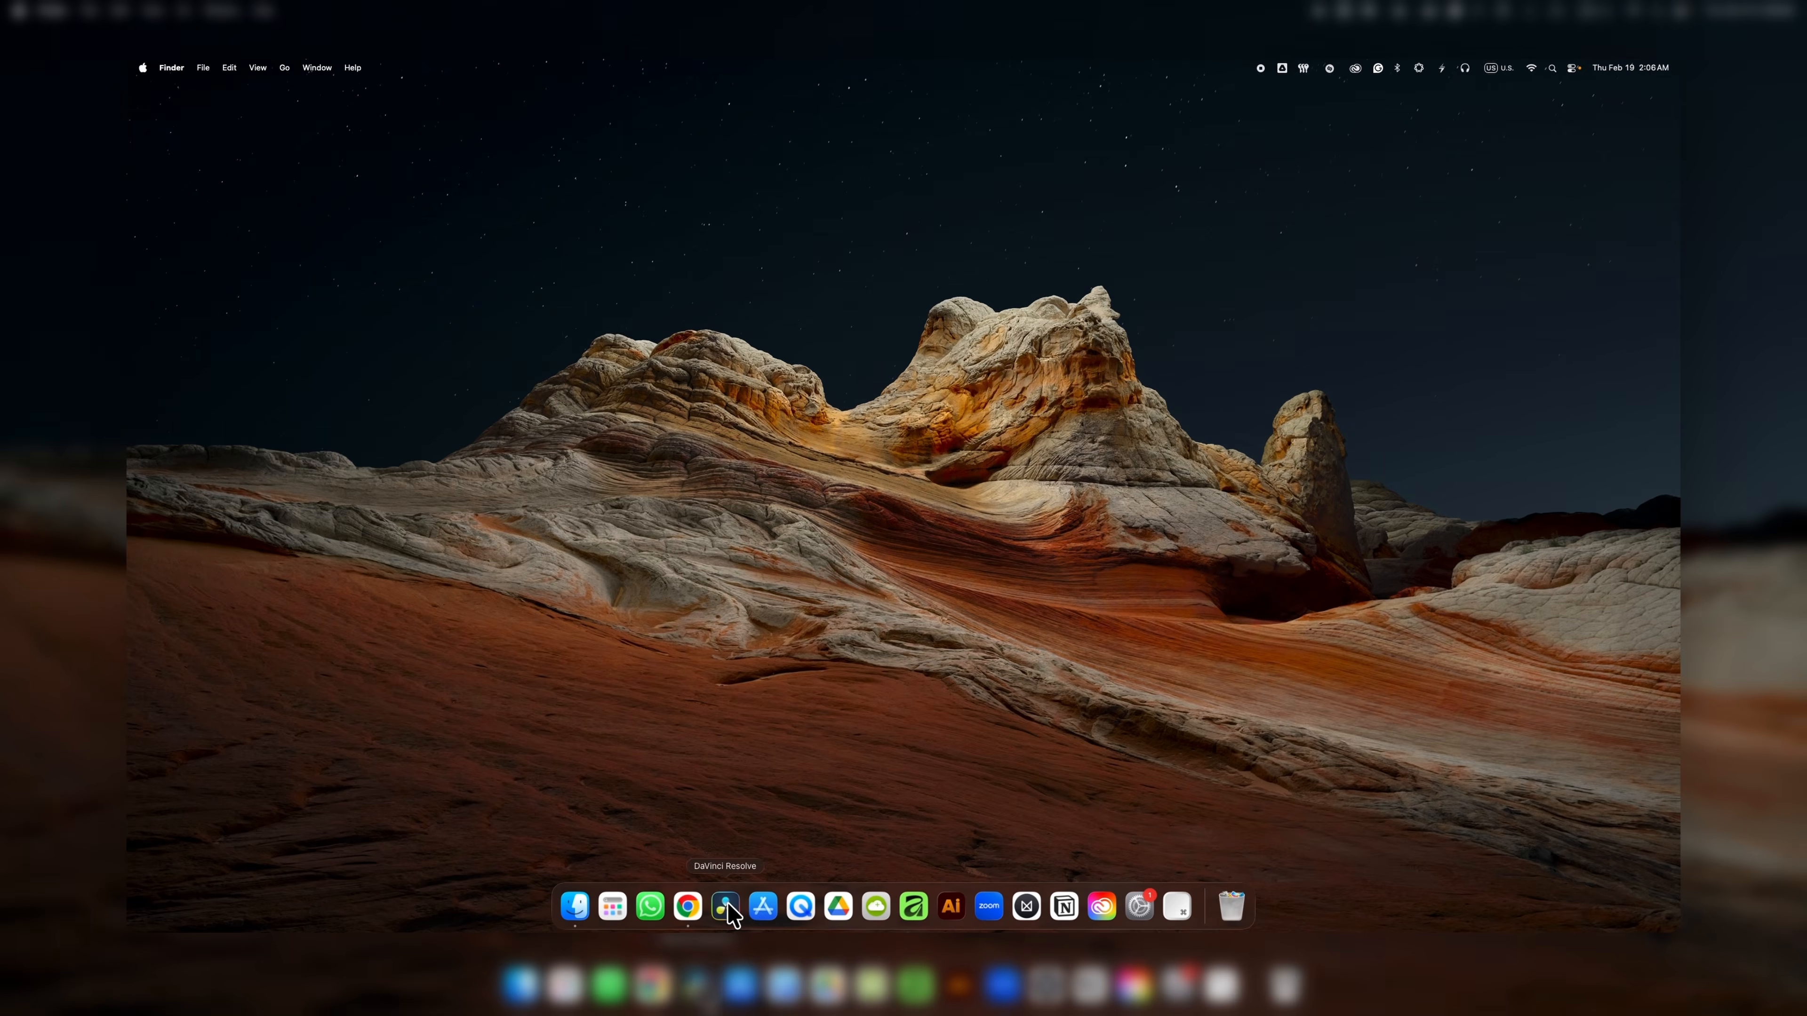
Launch DaVinci Resolve and create a new project named Template Client Video.
click(726, 907)
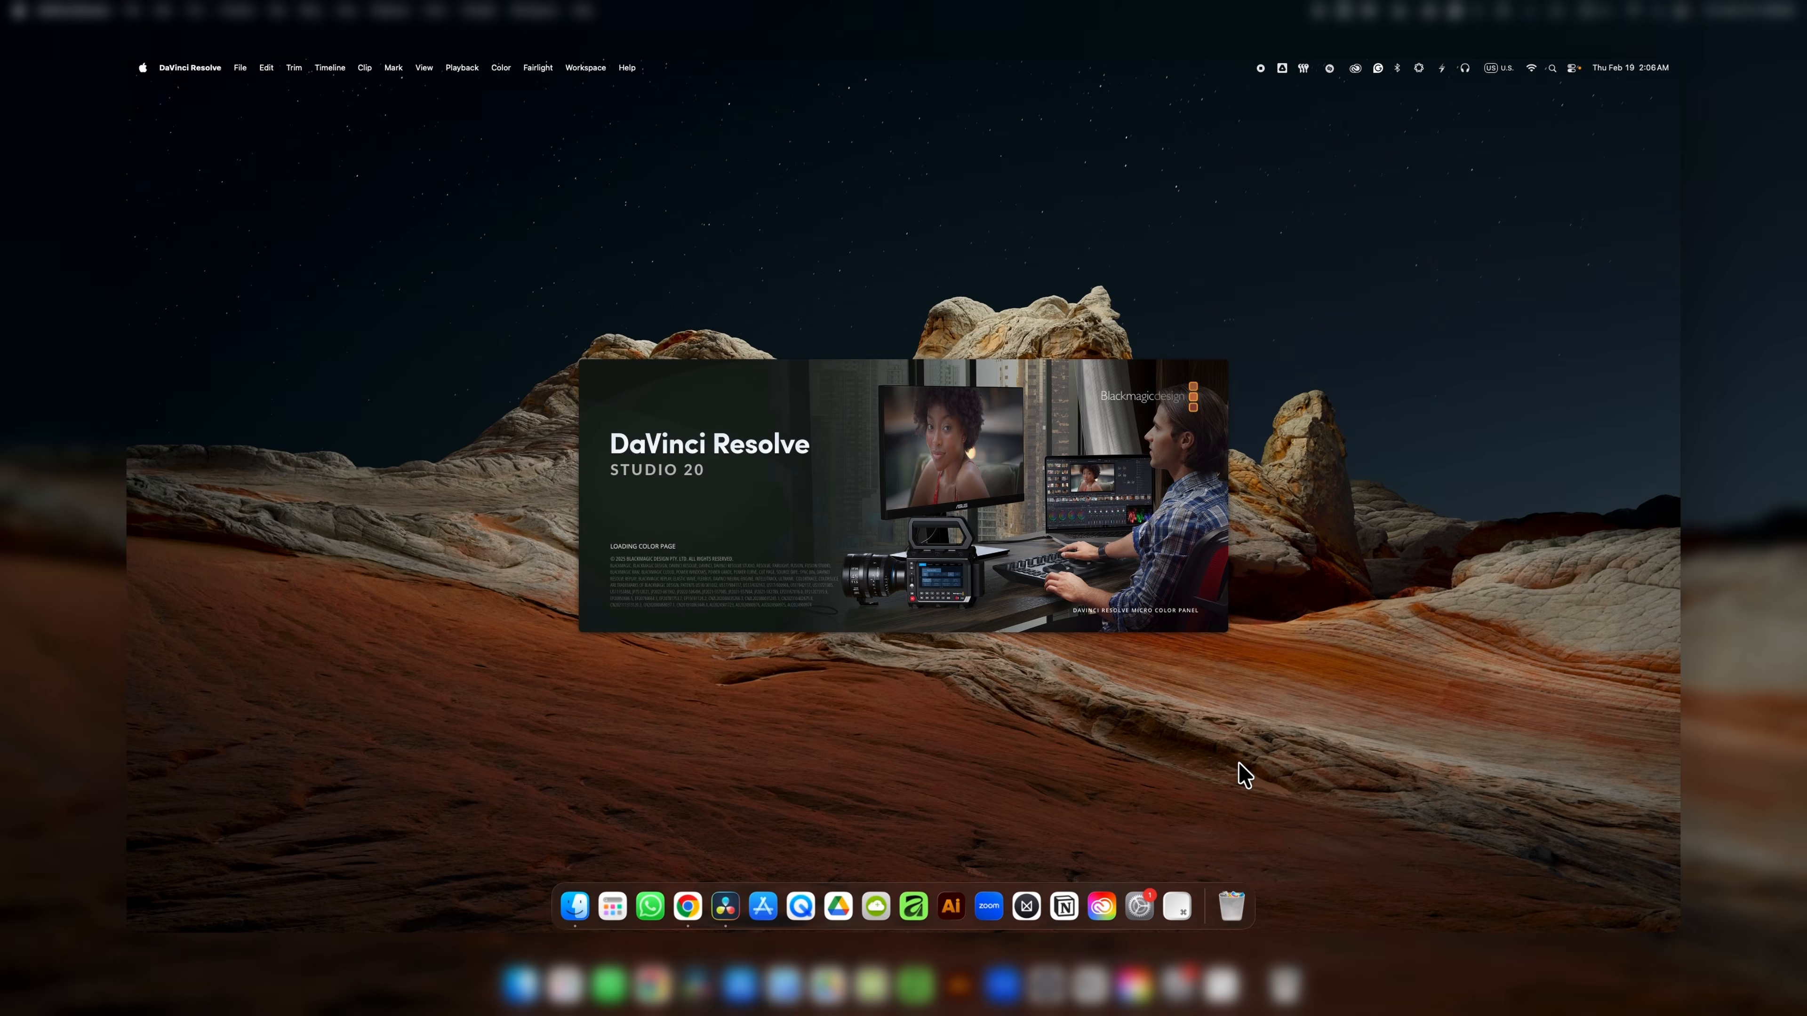
click(1195, 720)
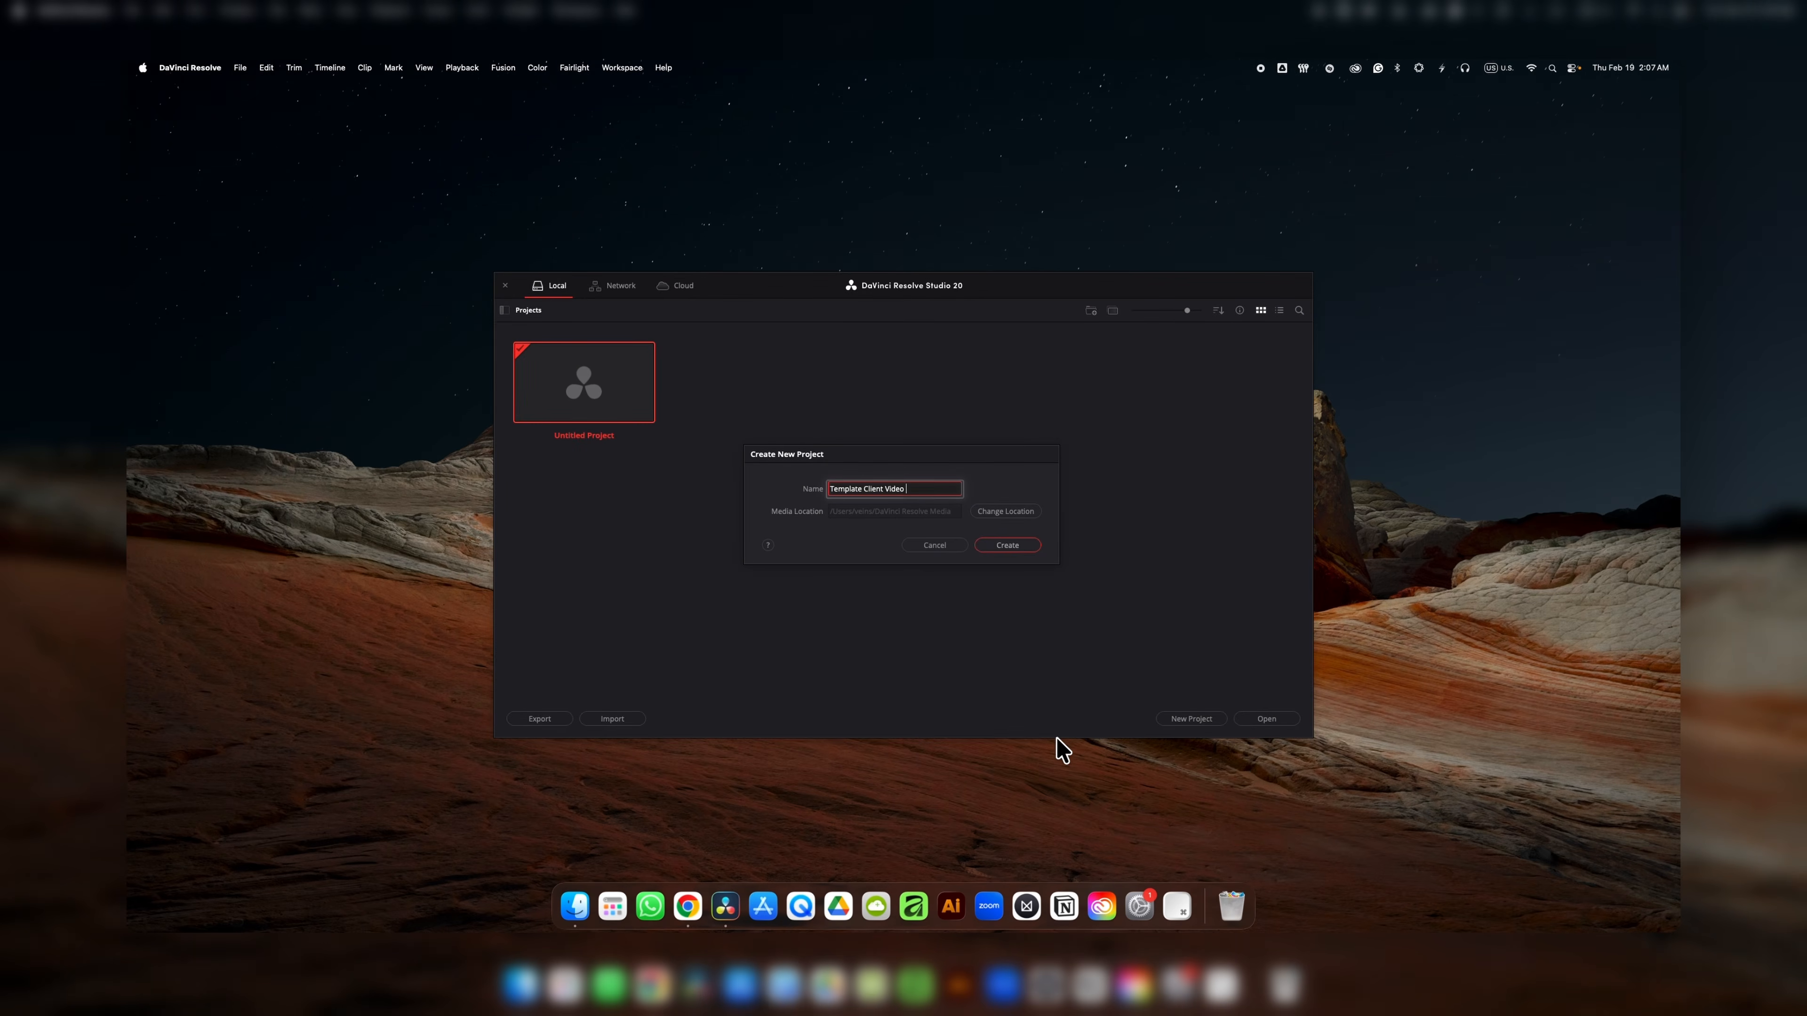
click(1006, 549)
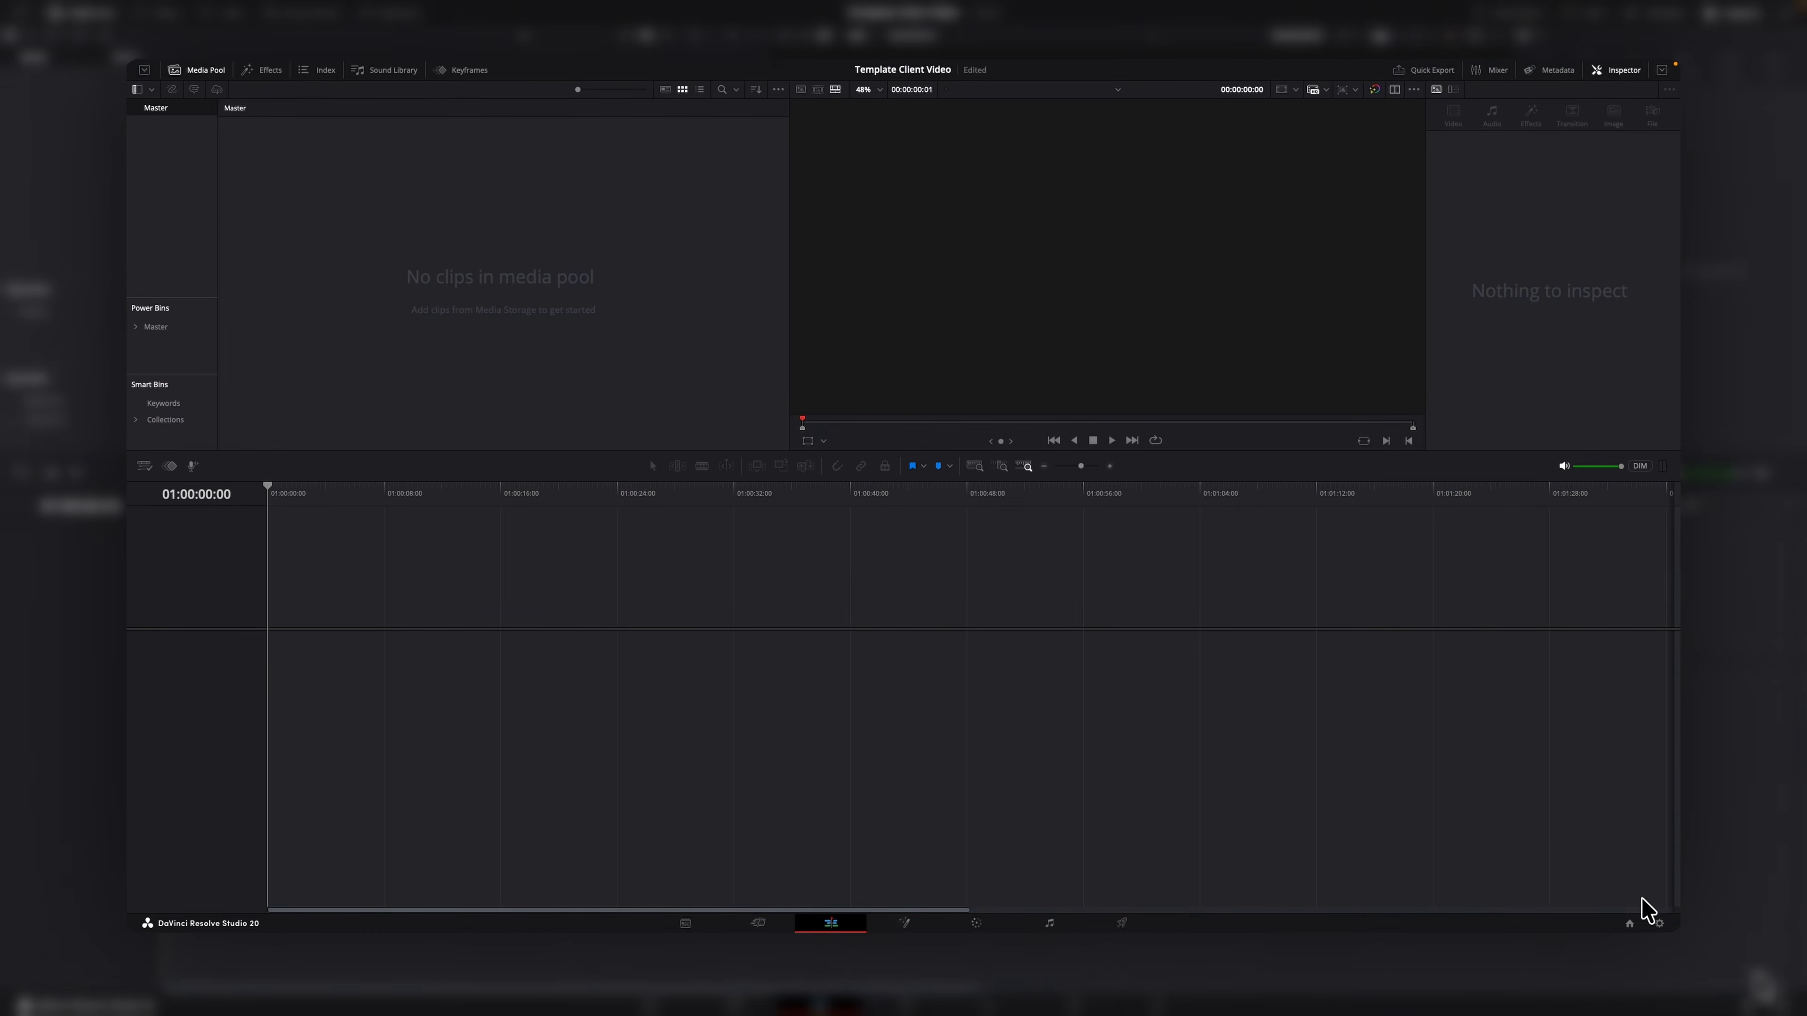
Open the project settings and set the timeline resolution and a 30 fps timeline and playback frame rate.
click(1660, 924)
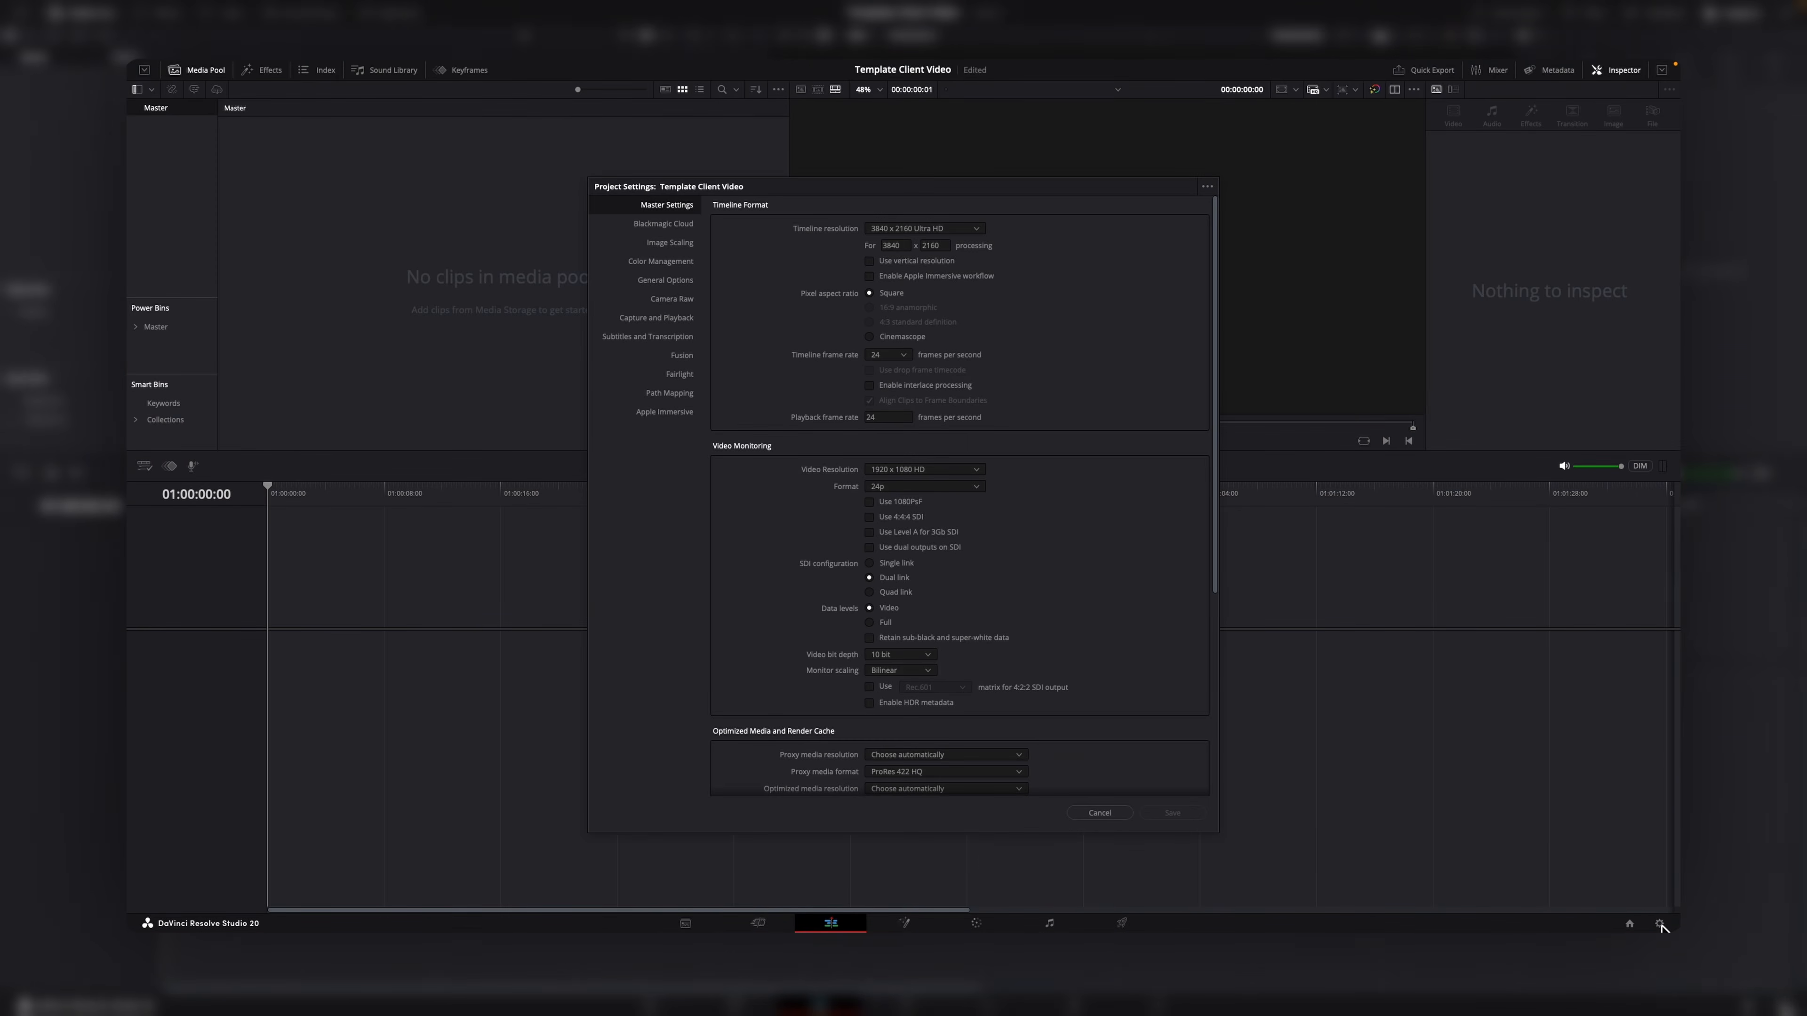
click(938, 228)
click(930, 351)
click(900, 355)
click(882, 449)
scroll(883, 450, down, 1)
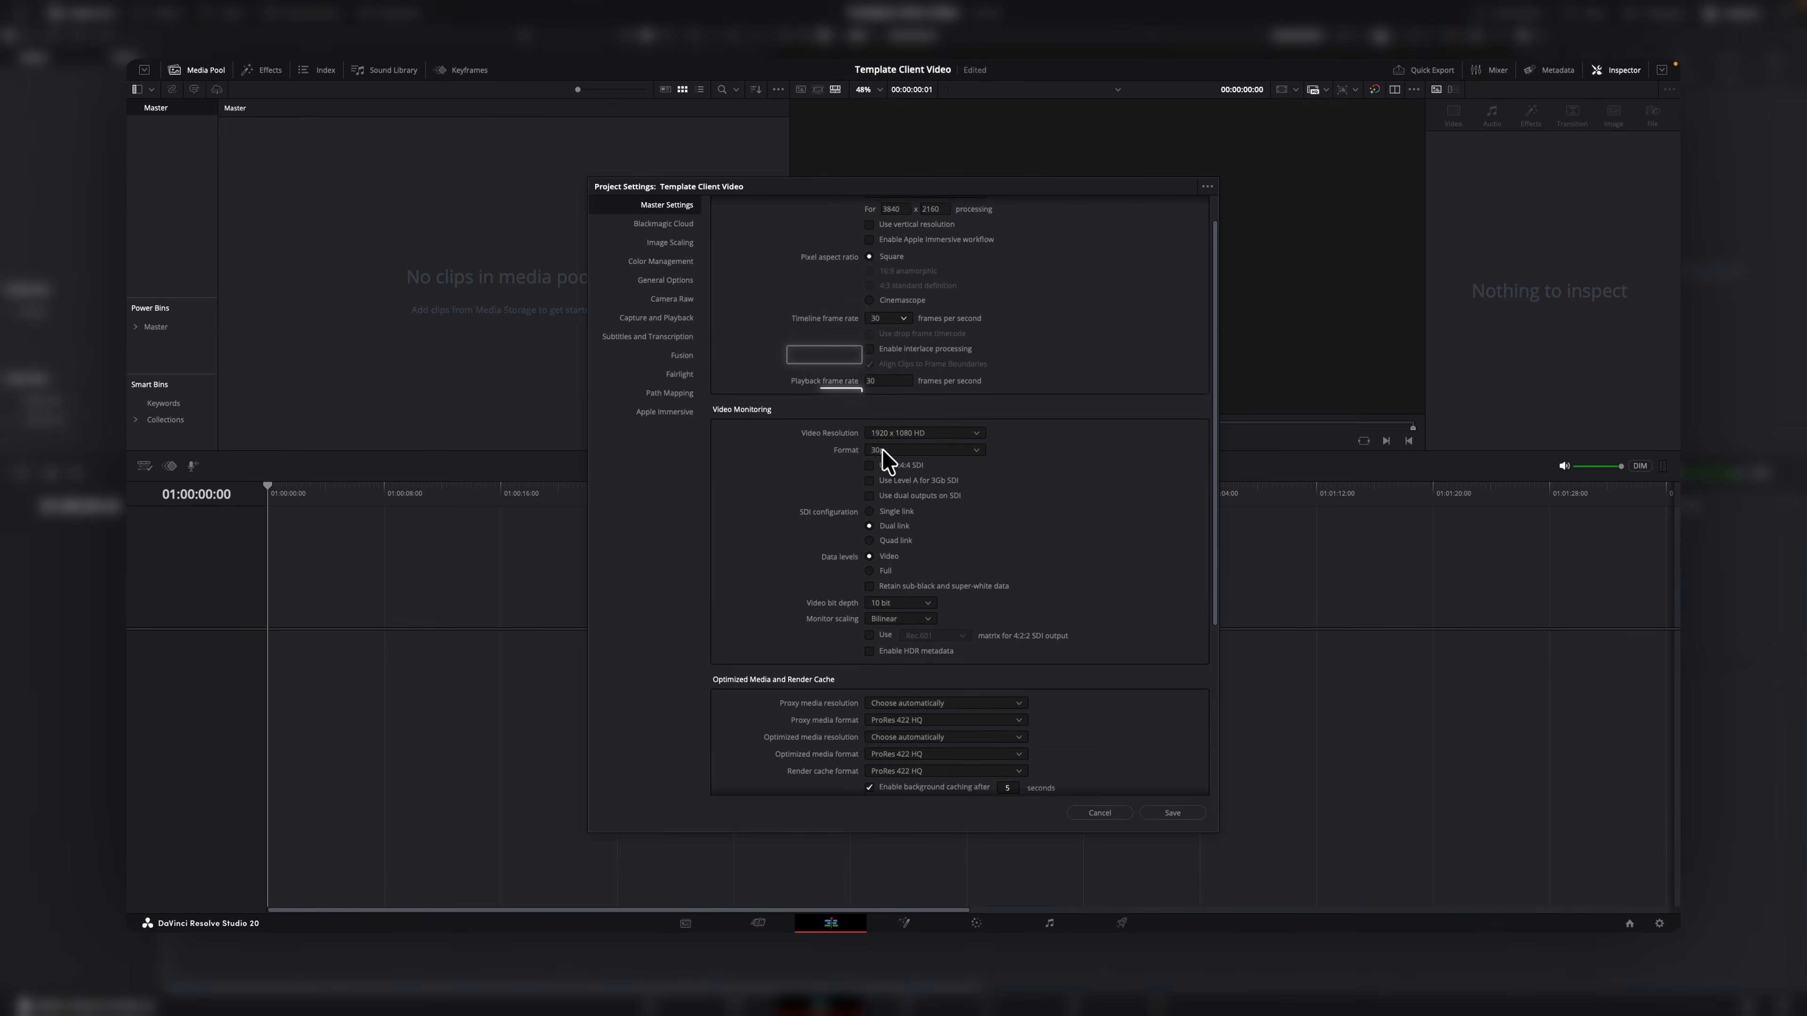
scroll(882, 450, down, 1)
click(933, 395)
click(933, 394)
Choose a new output color space under Color Management, then save the project settings.
click(669, 261)
click(994, 277)
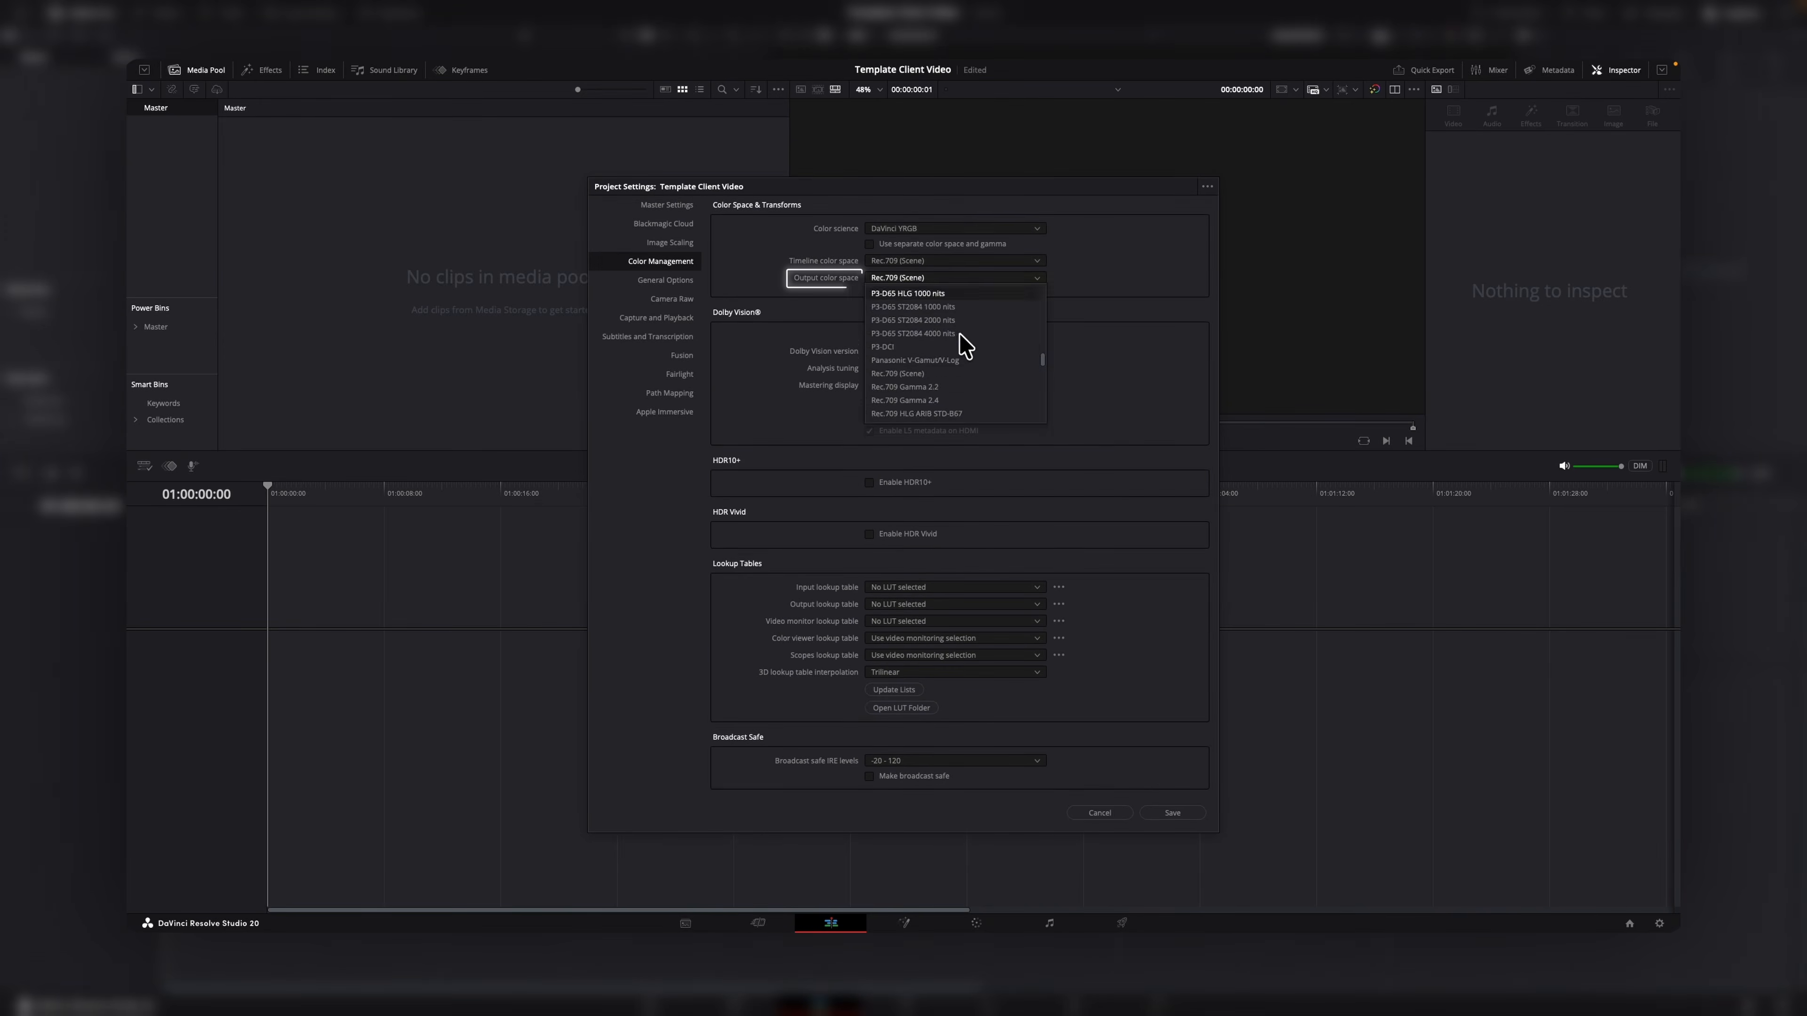
scroll(960, 351, down, 2)
click(949, 360)
click(669, 205)
scroll(891, 452, down, 5)
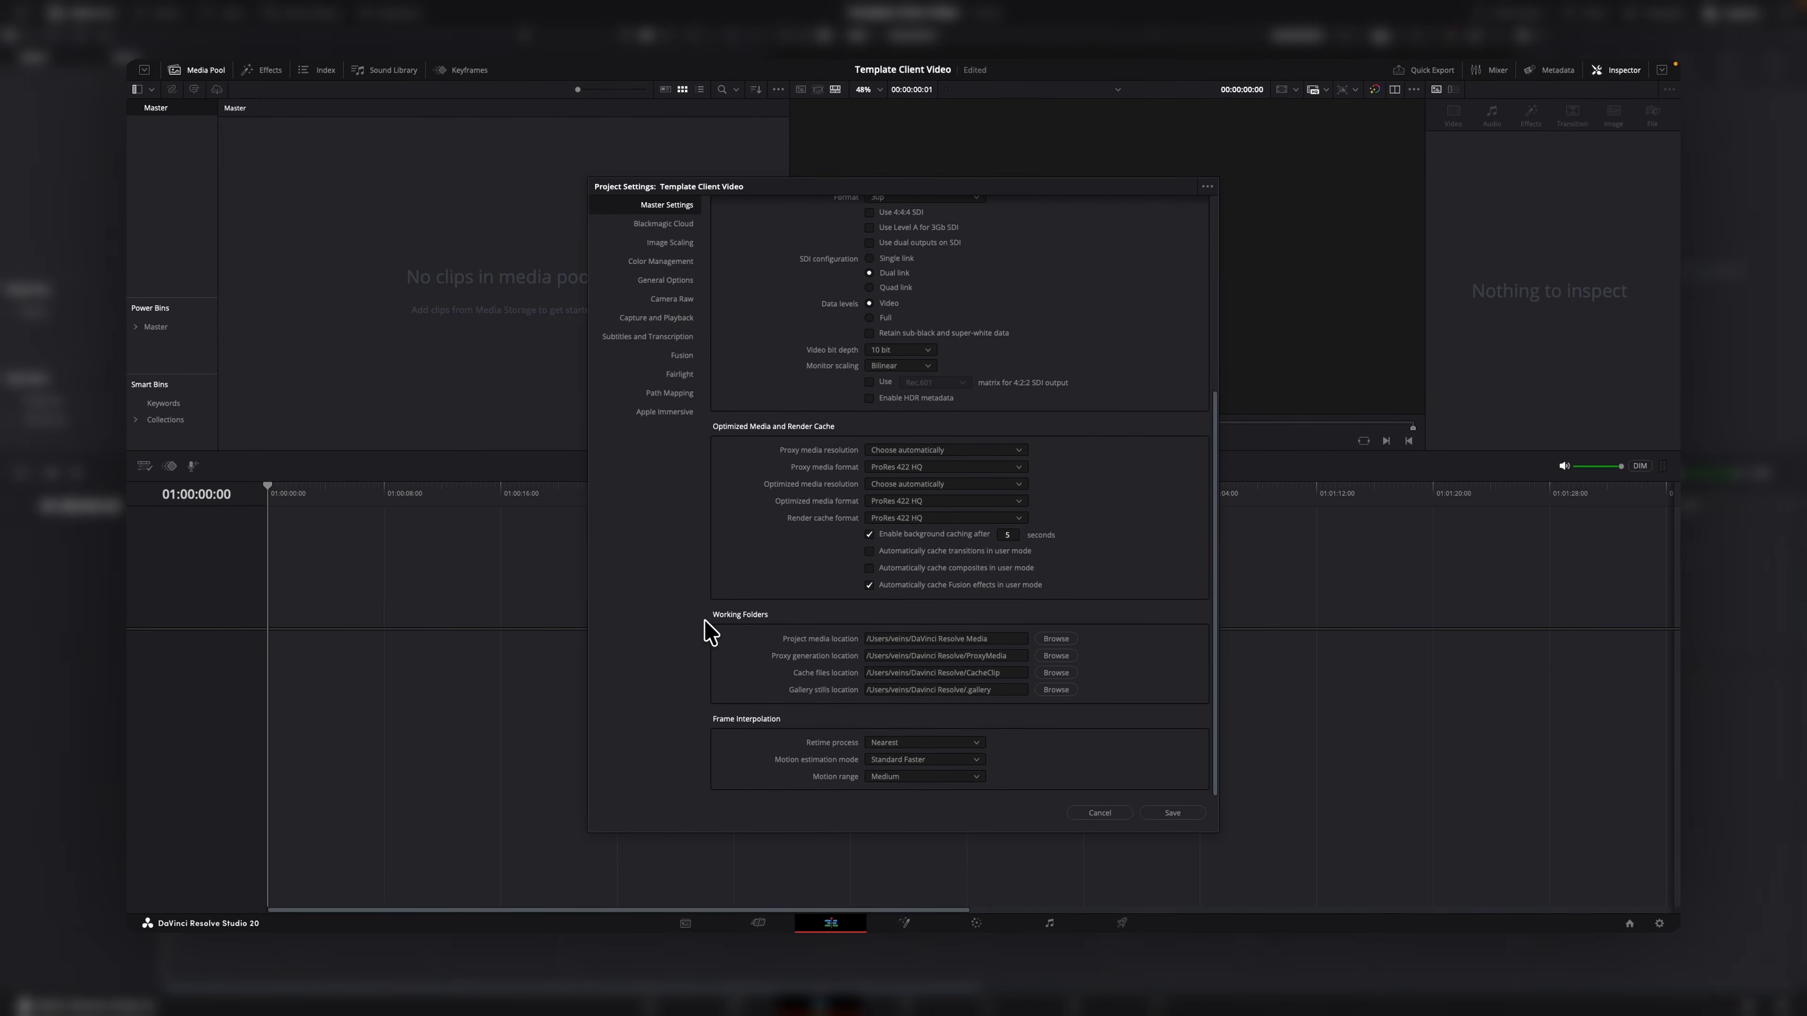
click(1167, 813)
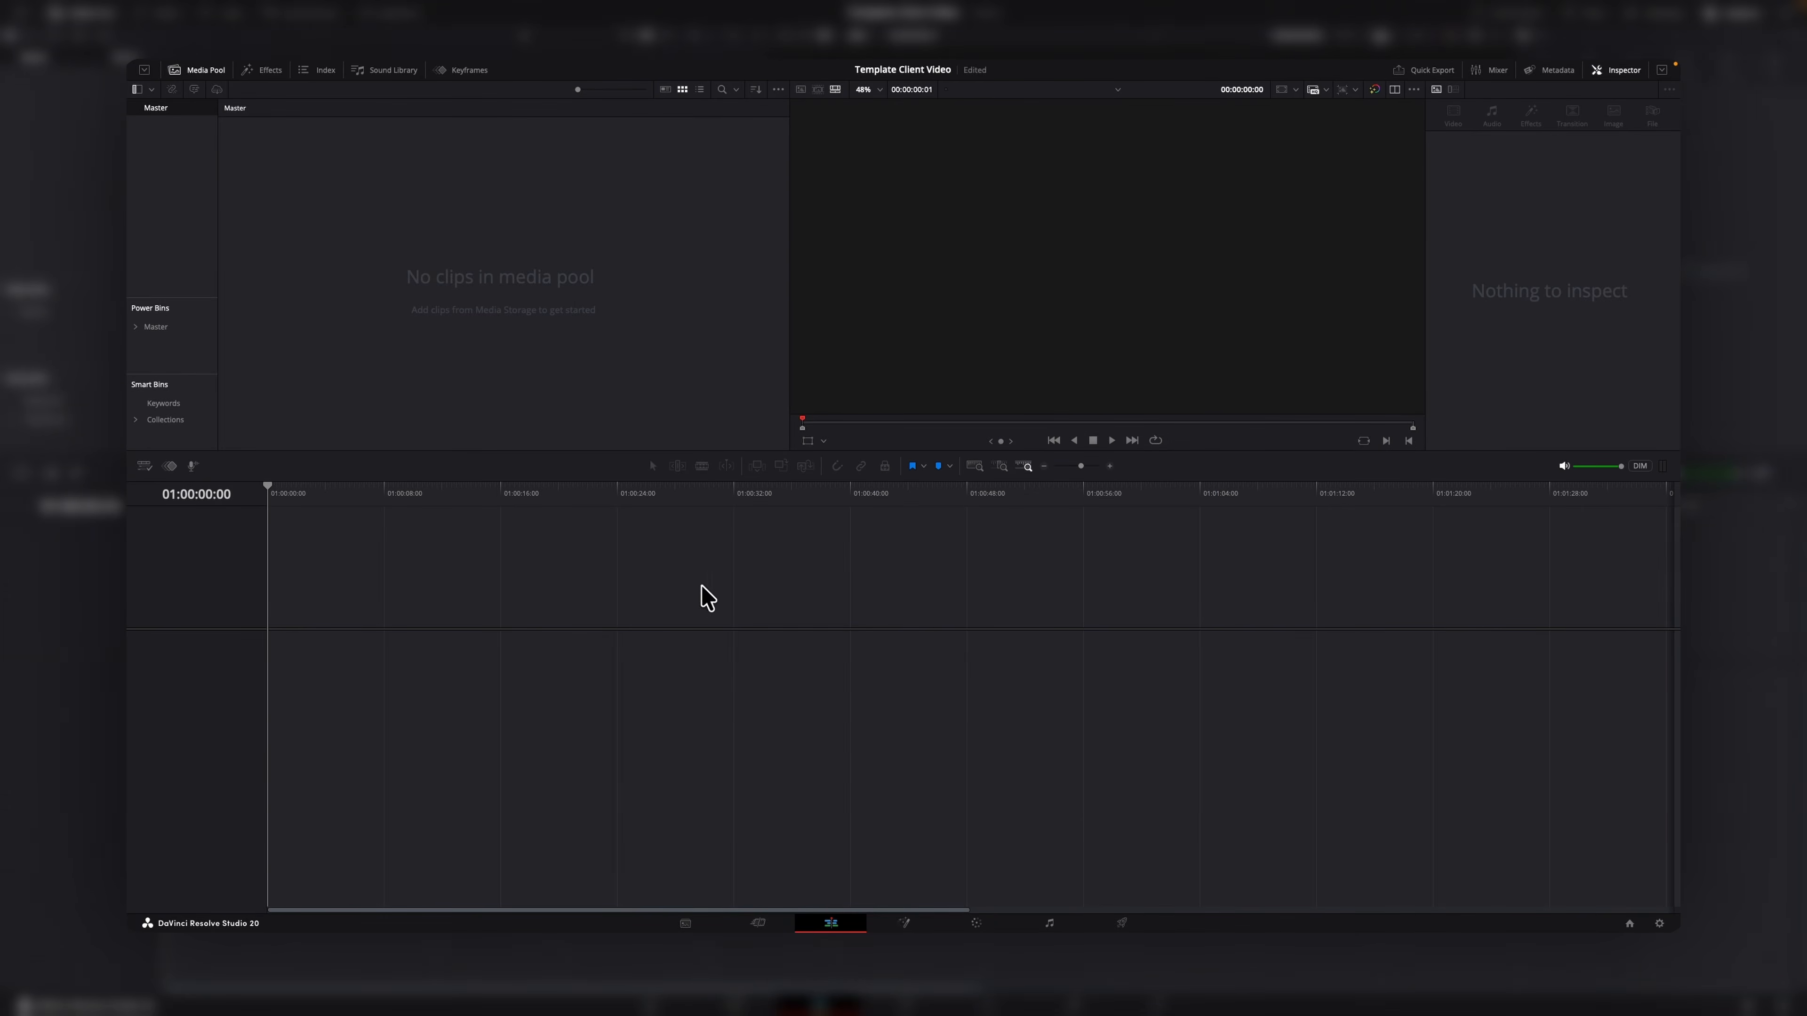
Create bins named Aroll, Broll, Assets, Sfx, Music and Timeline inside the Master bin.
right_click(156, 194)
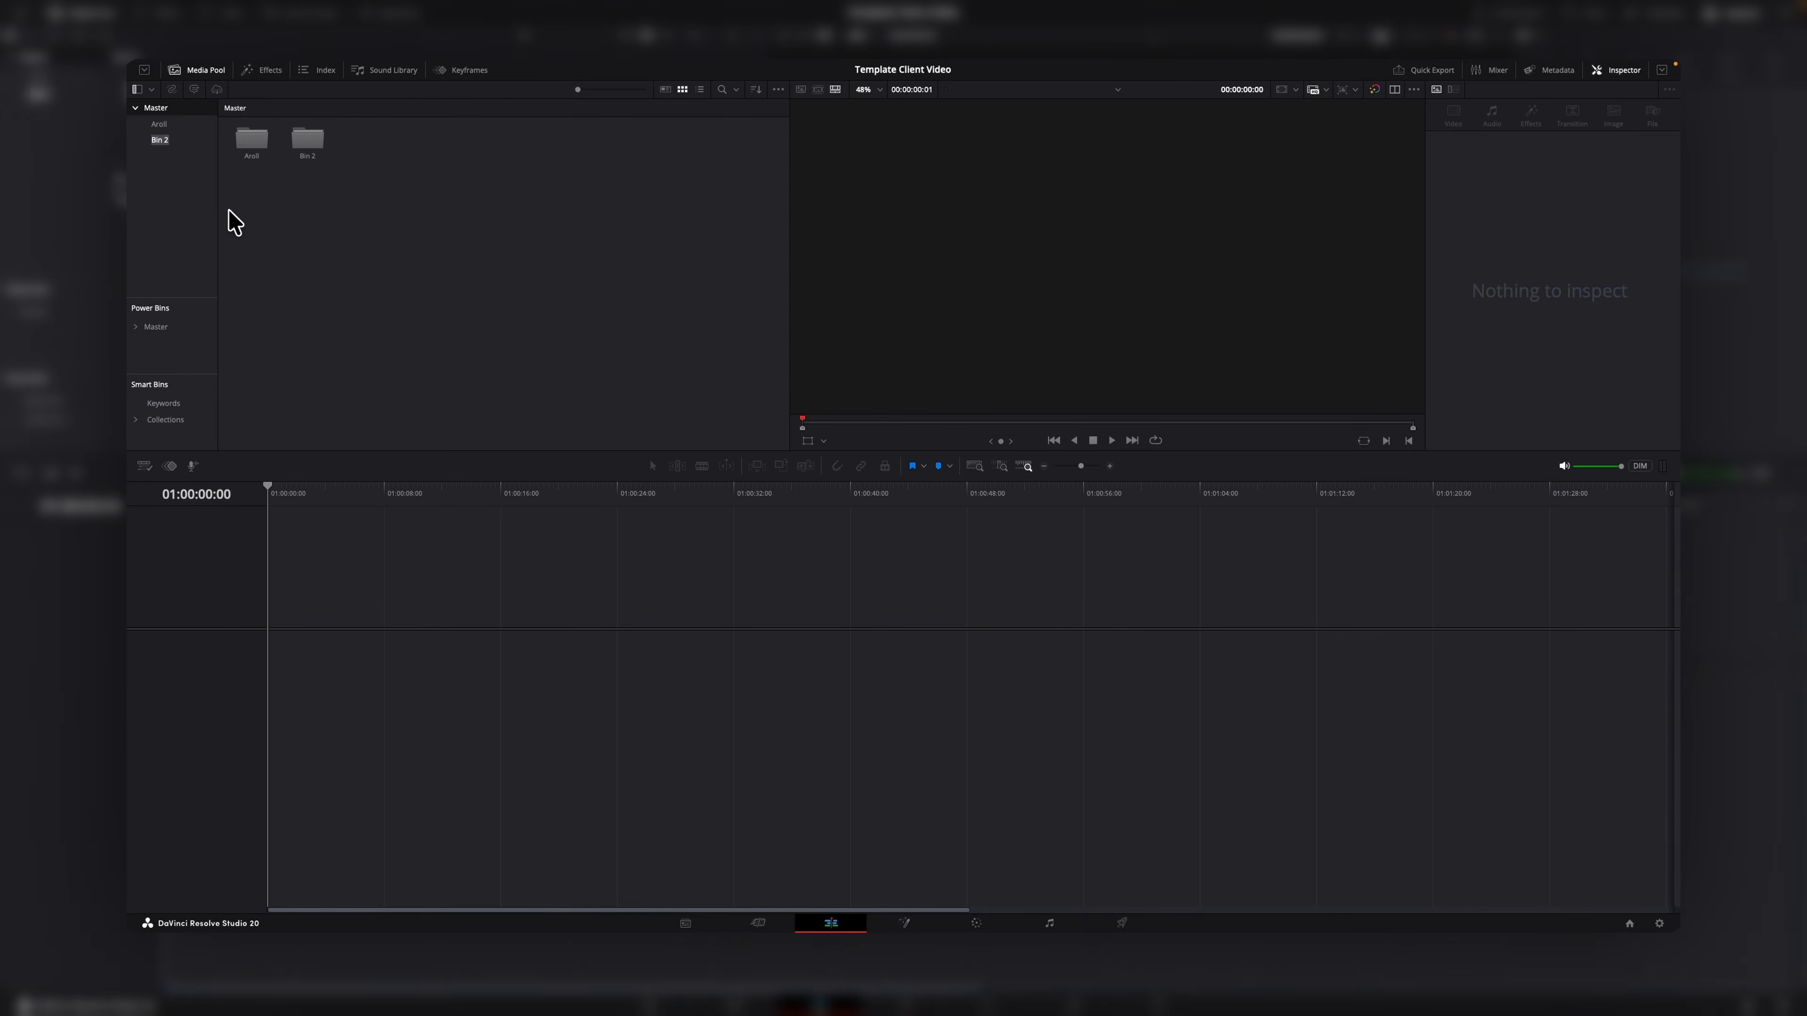
right_click(182, 200)
click(201, 207)
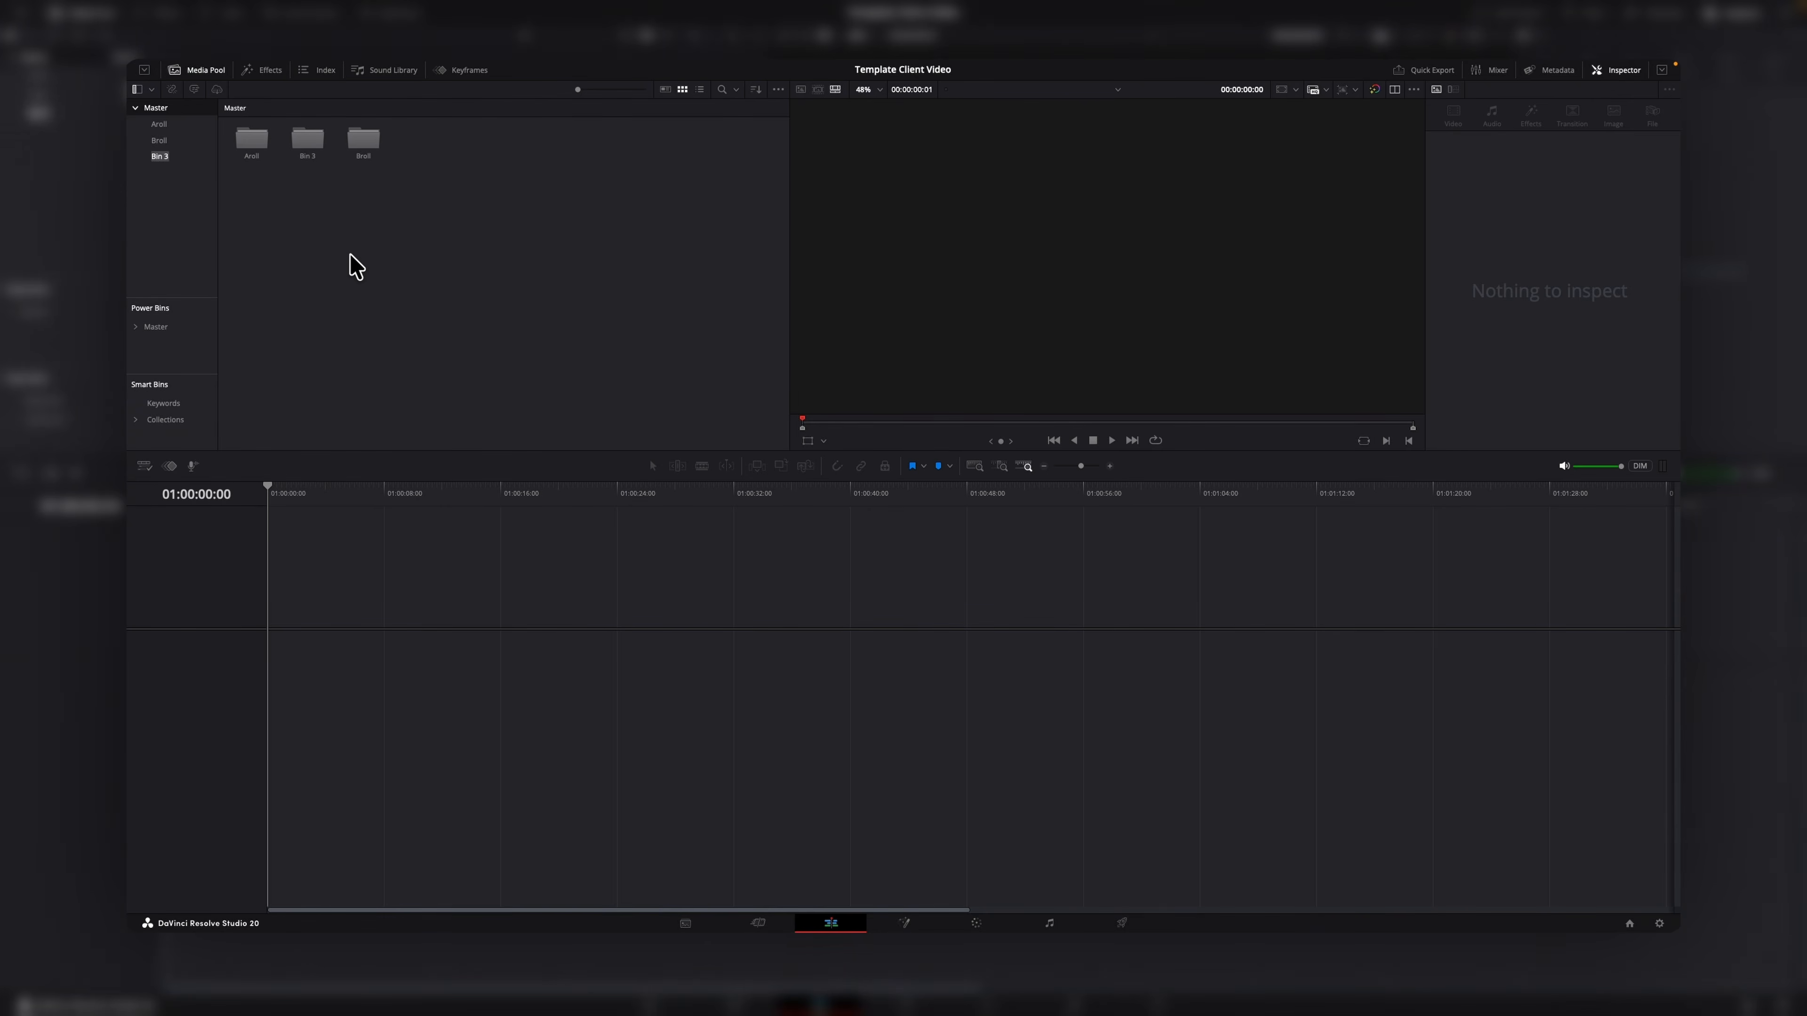
right_click(177, 211)
click(200, 219)
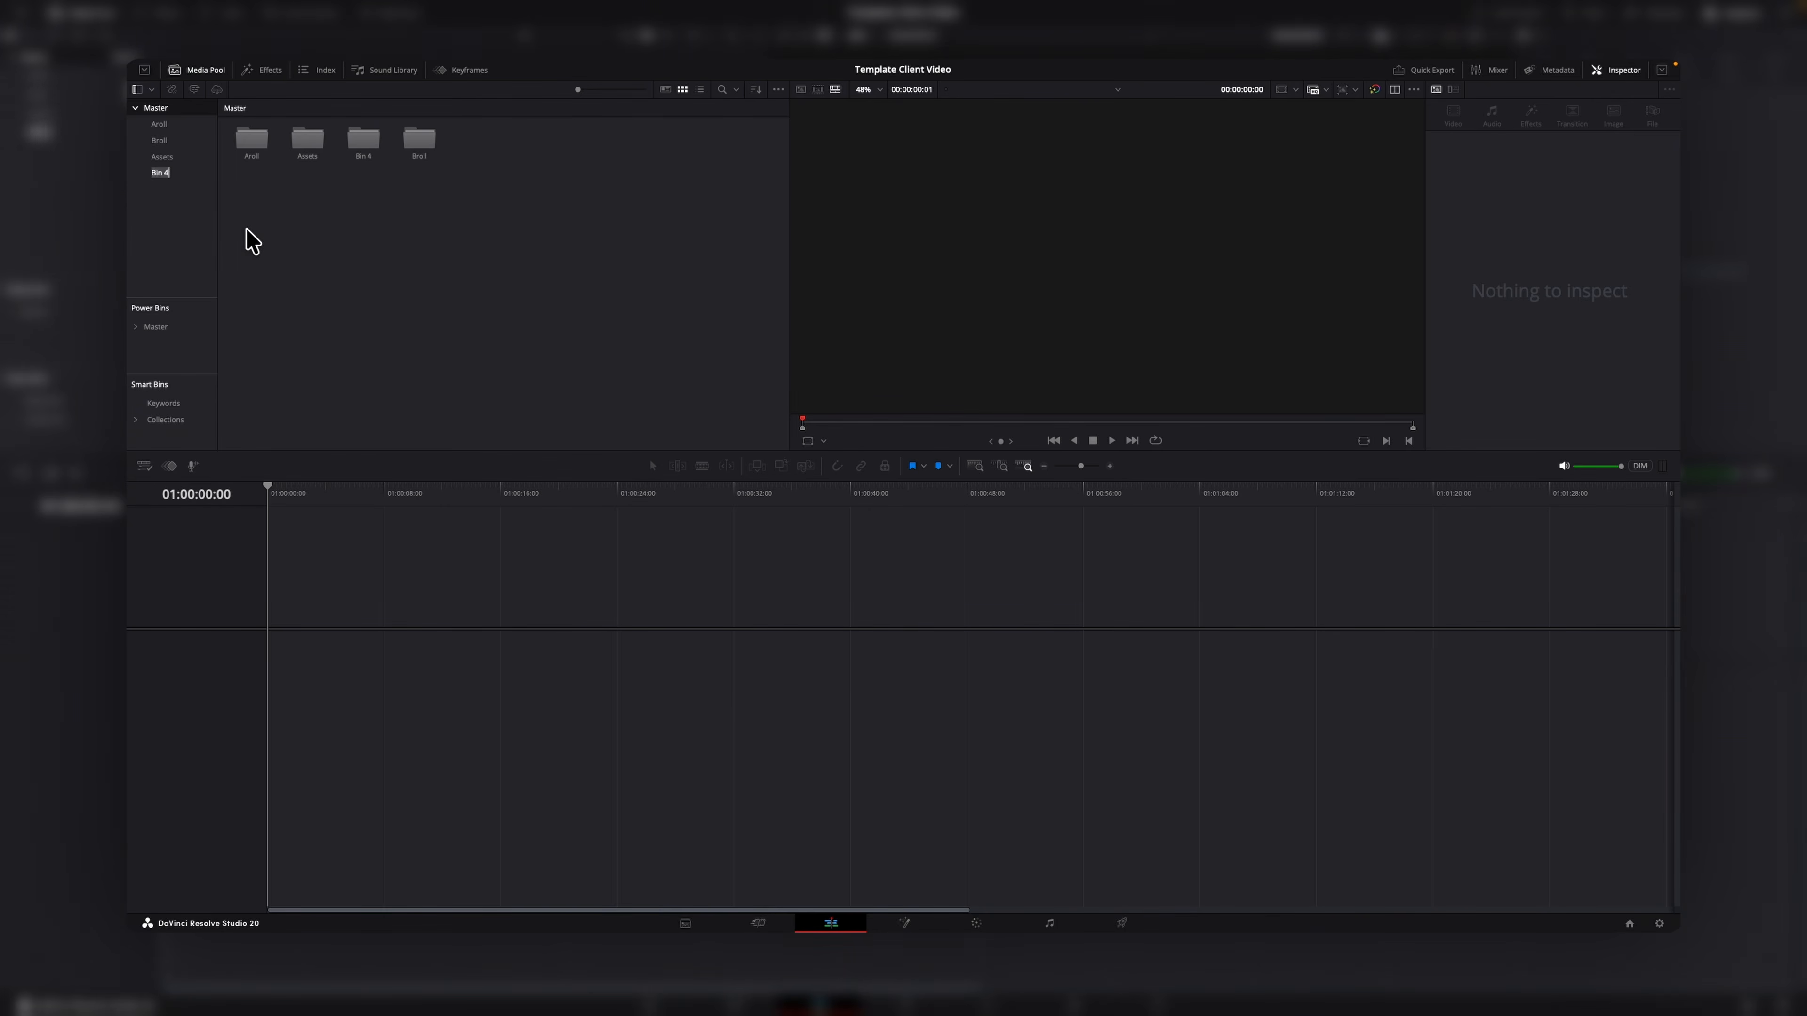
right_click(151, 248)
click(213, 257)
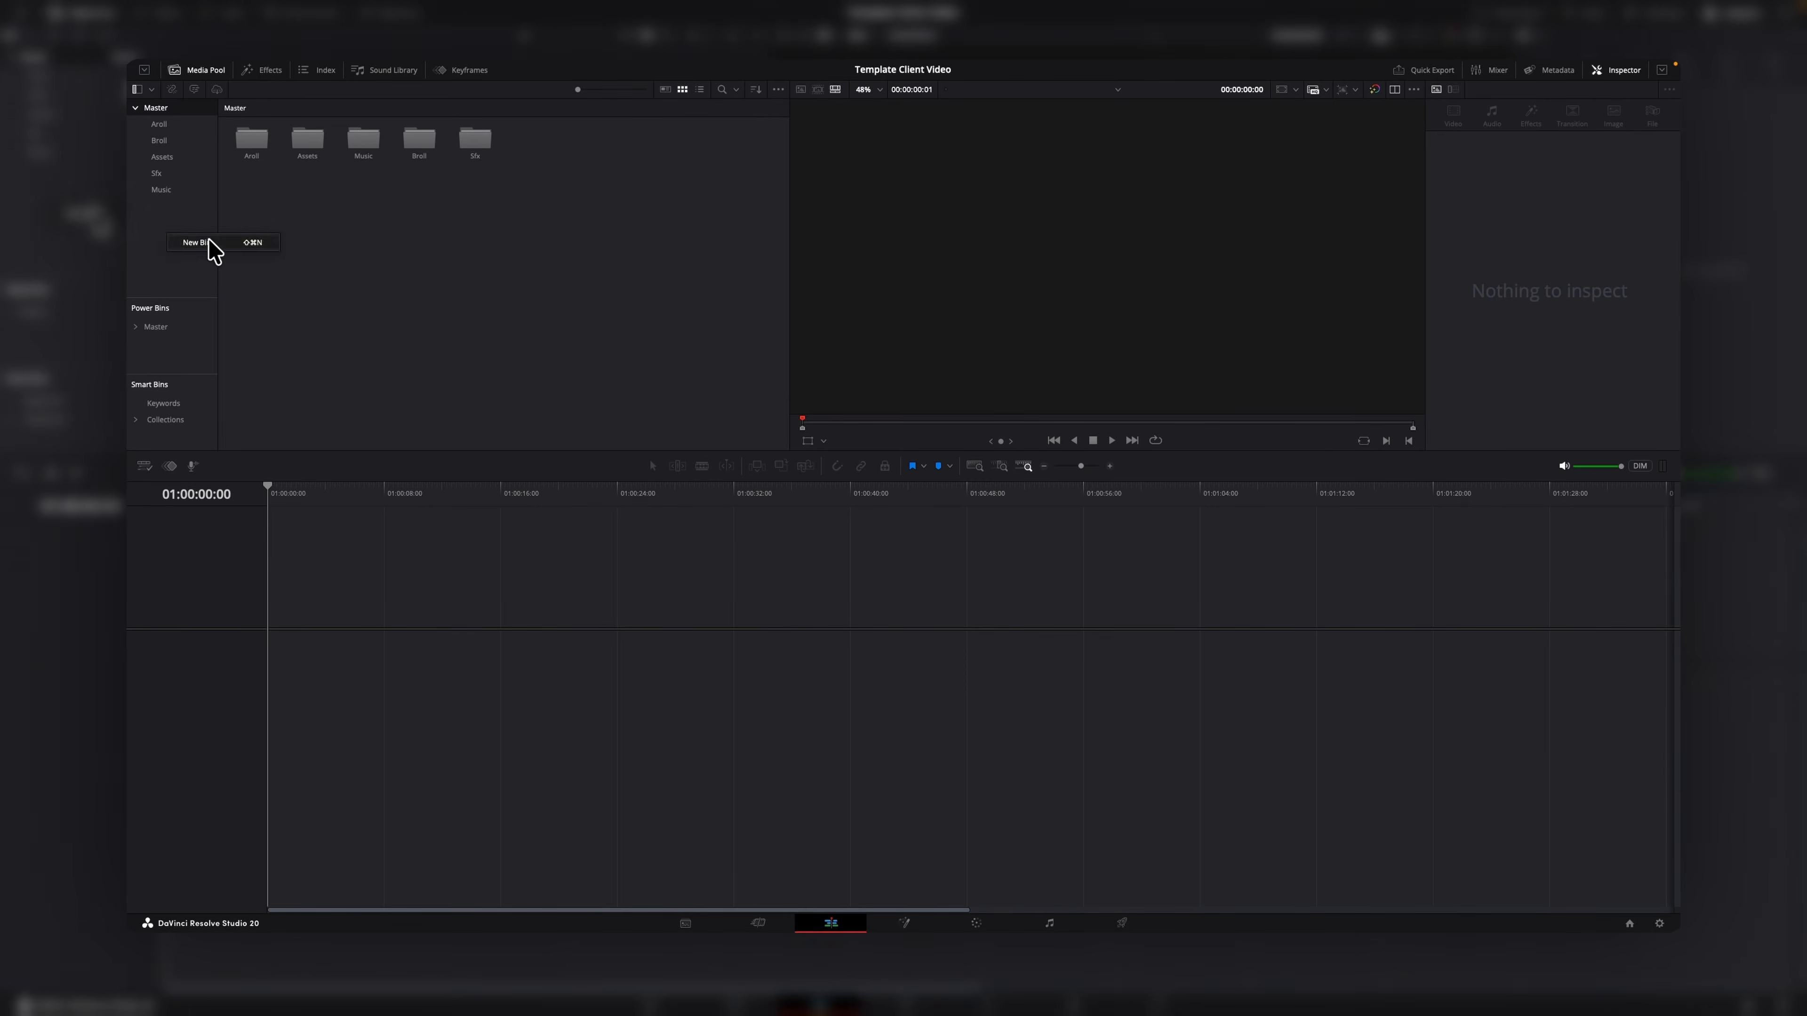
click(195, 243)
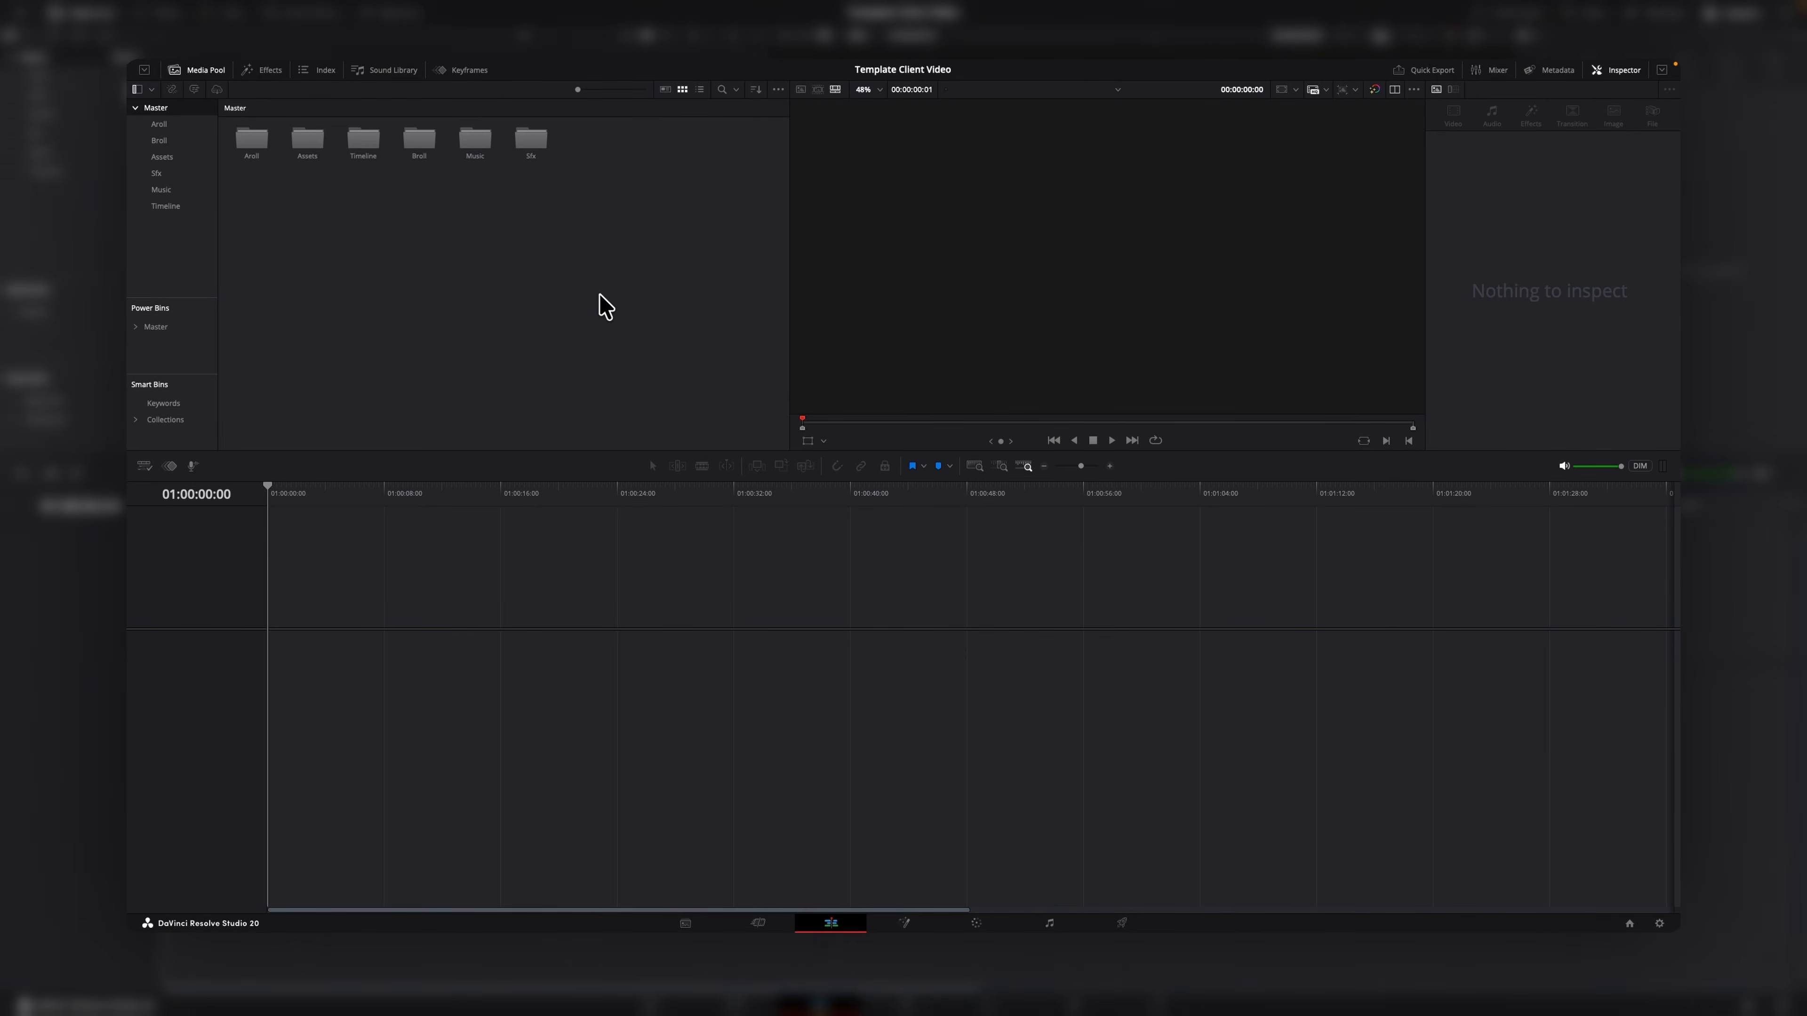
Open the Timeline bin and create a new empty timeline named Timeline 1 using project settings.
click(163, 208)
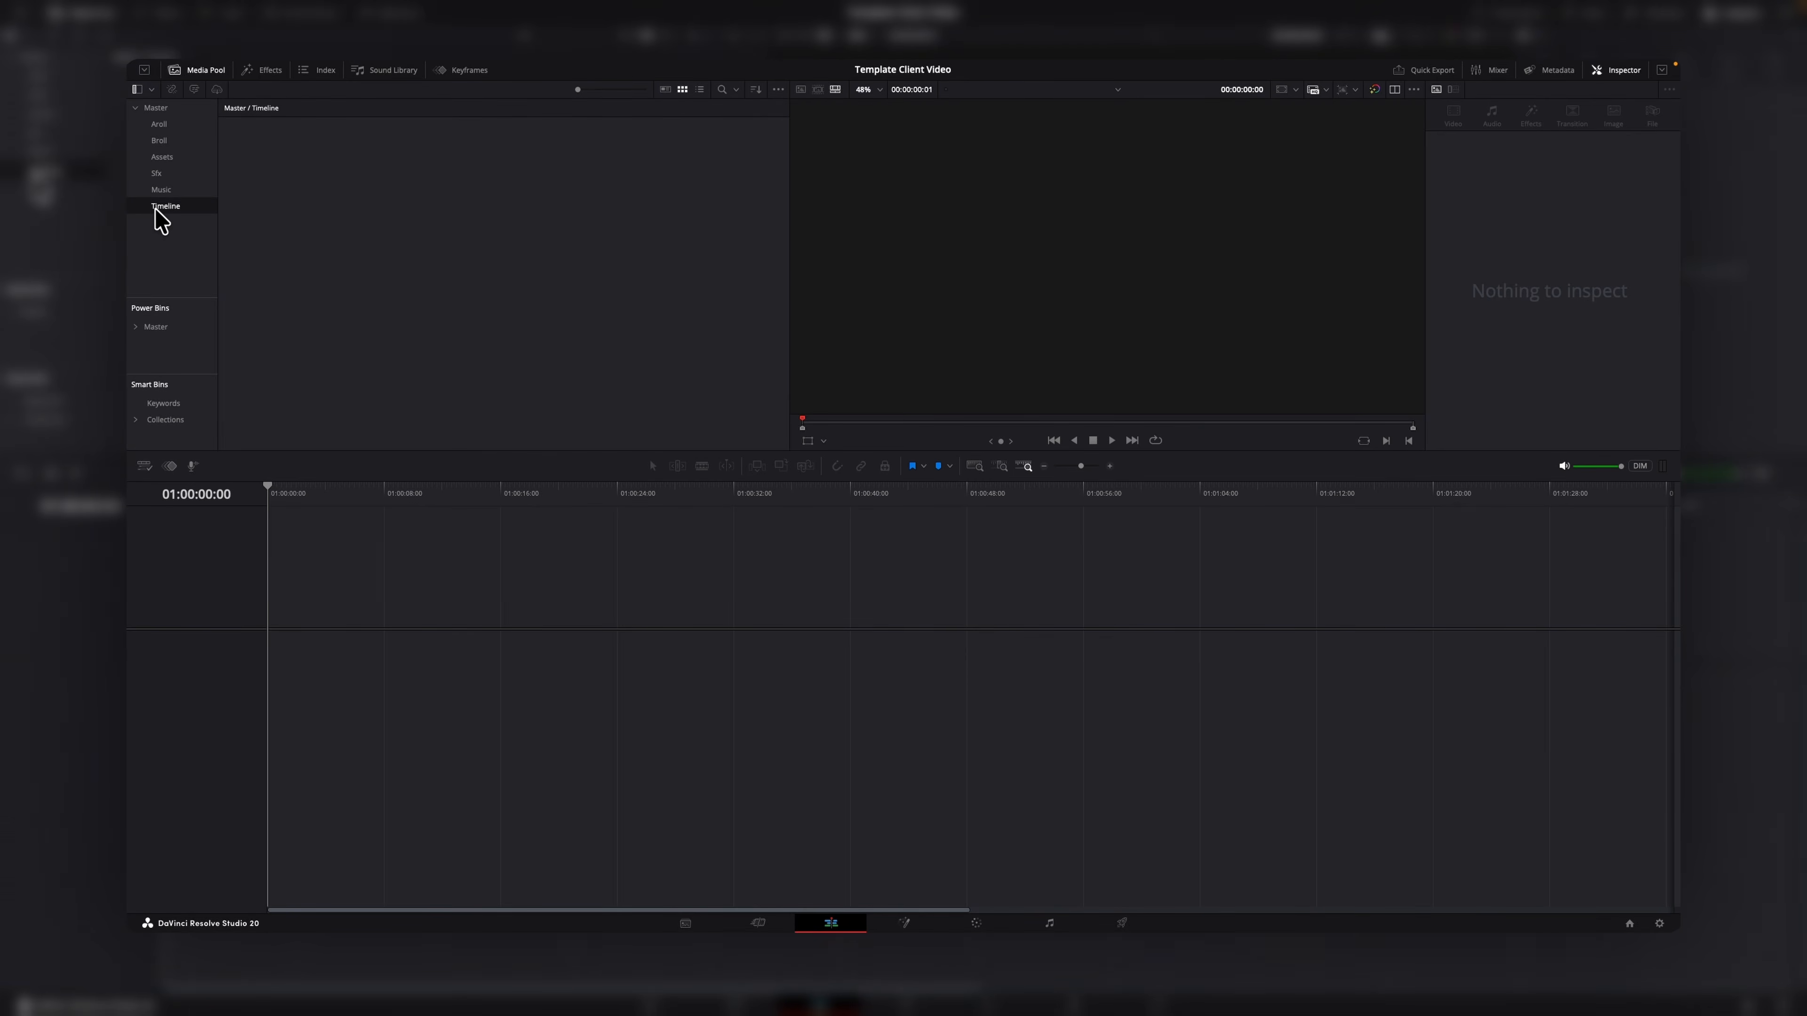
right_click(359, 221)
mouse_move(412, 218)
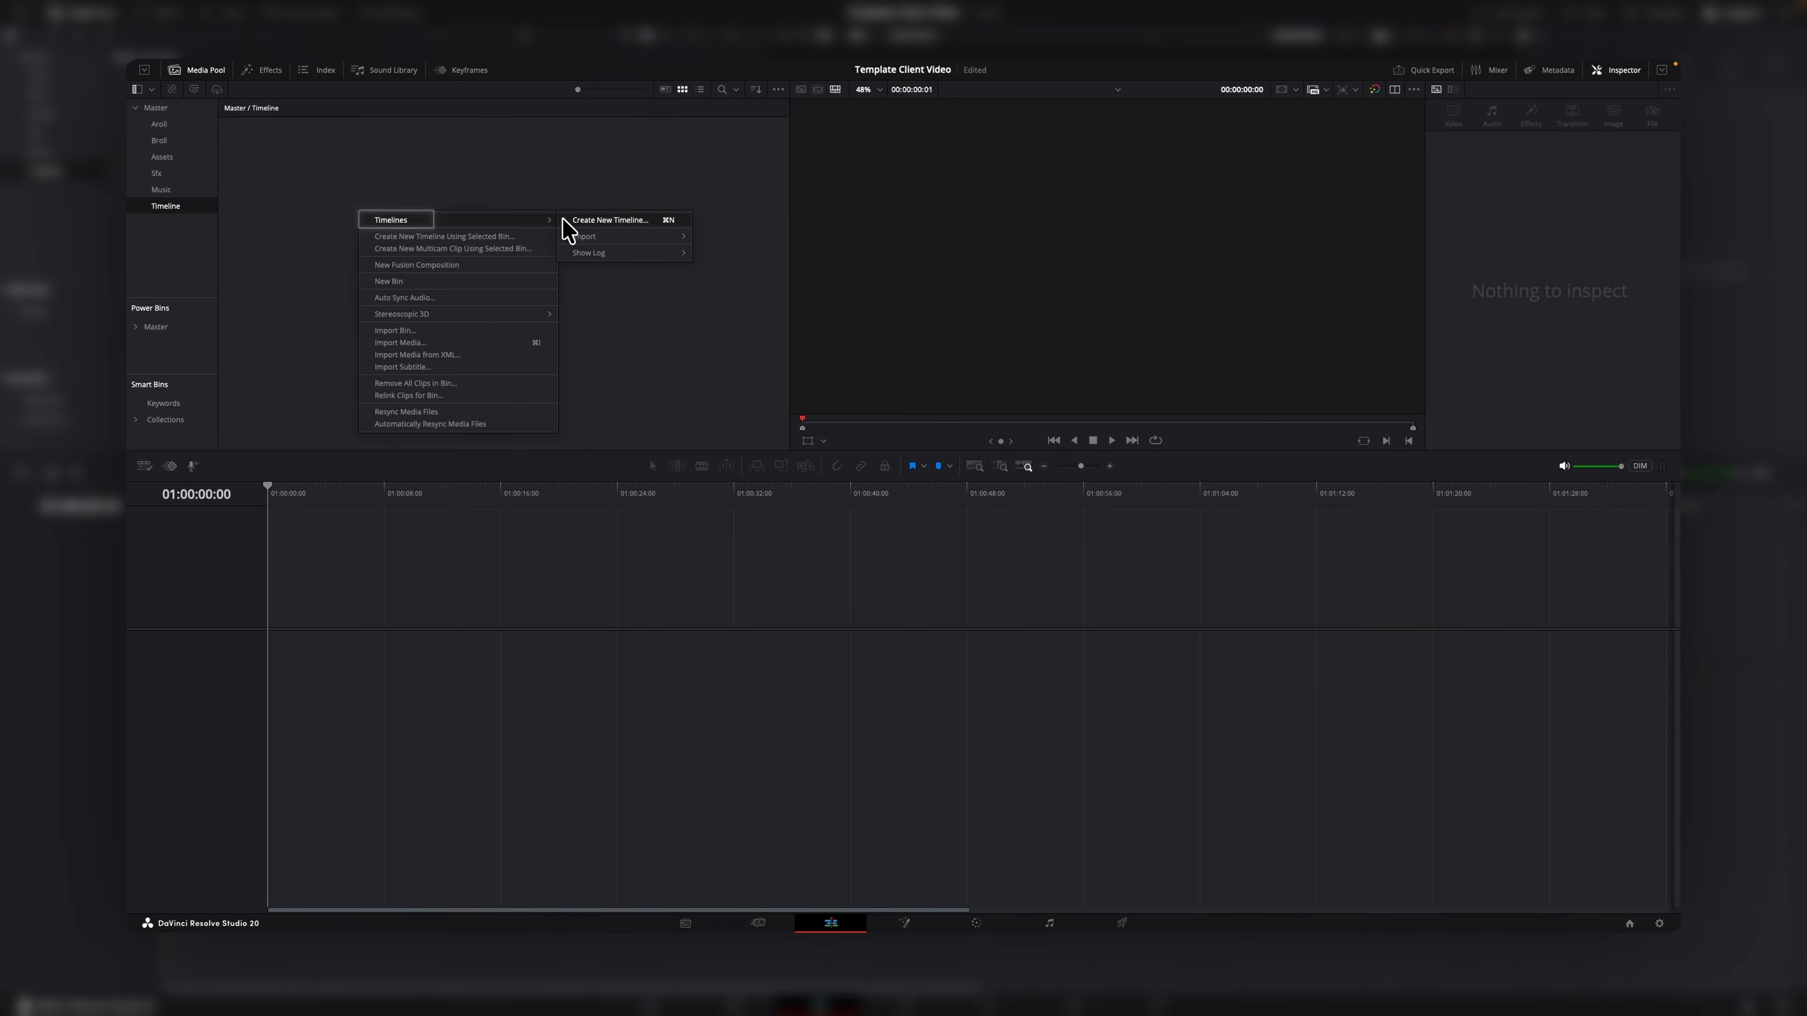
click(576, 221)
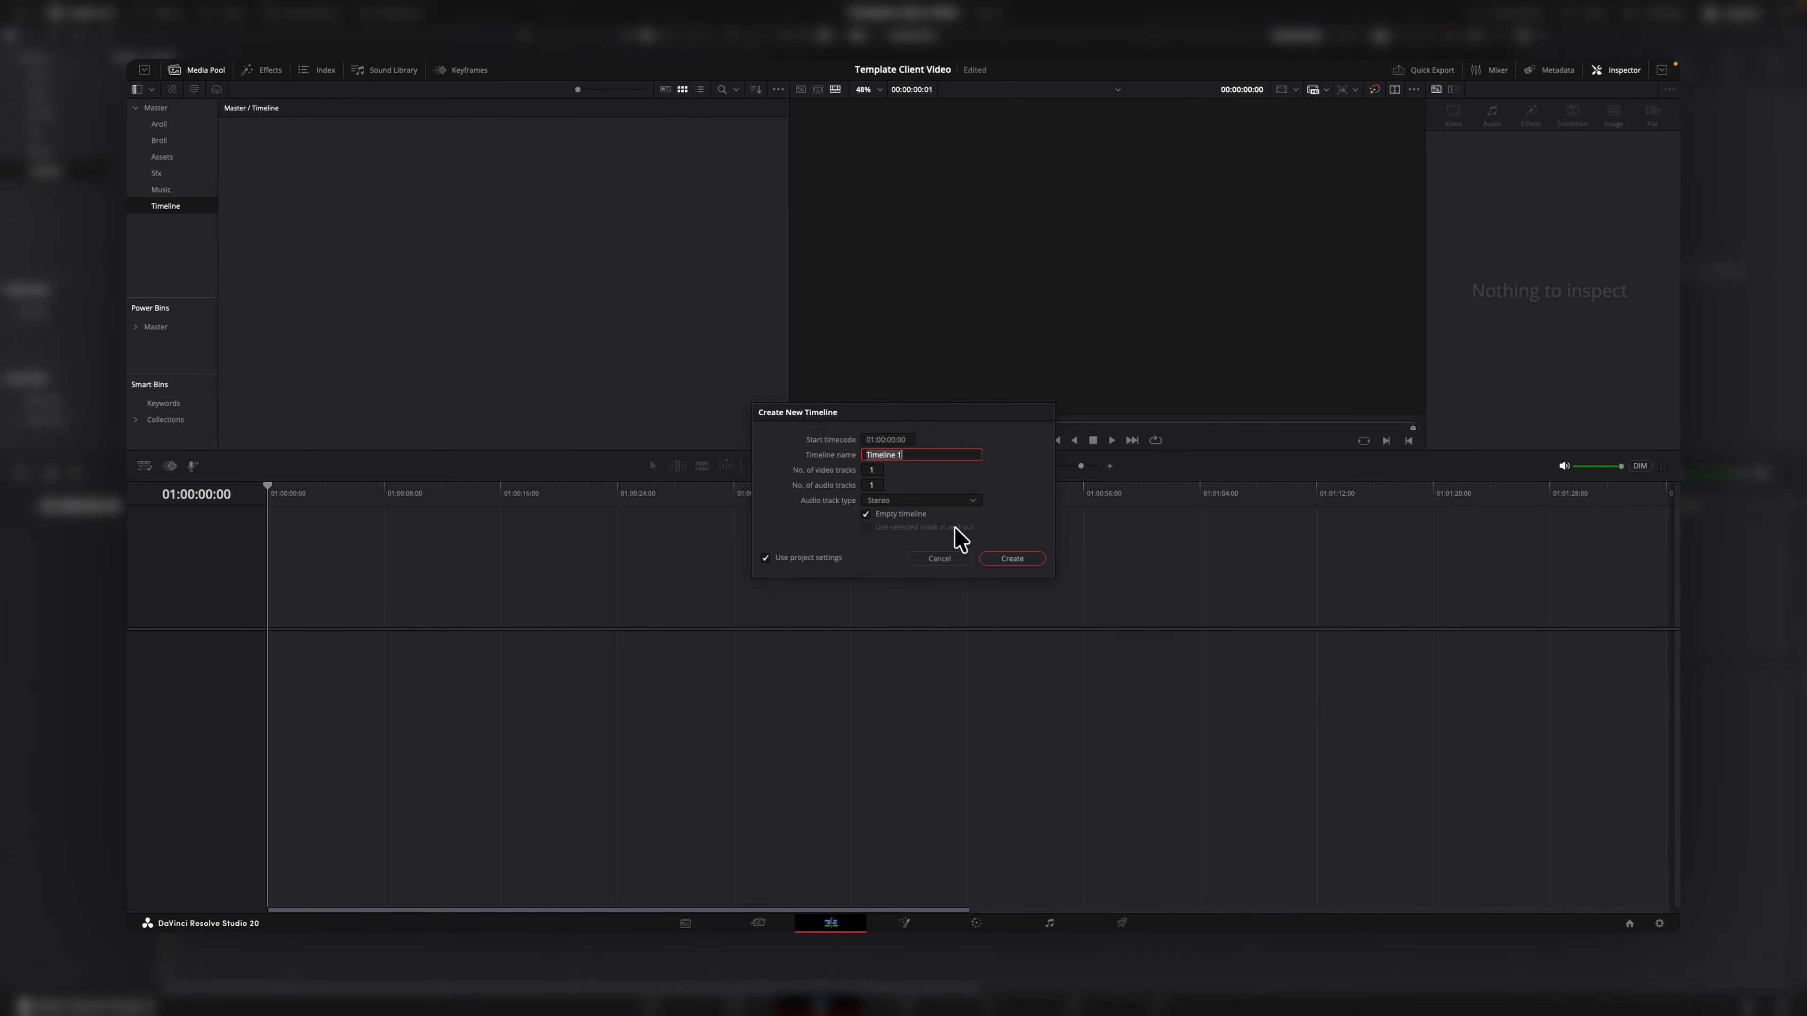
click(1000, 558)
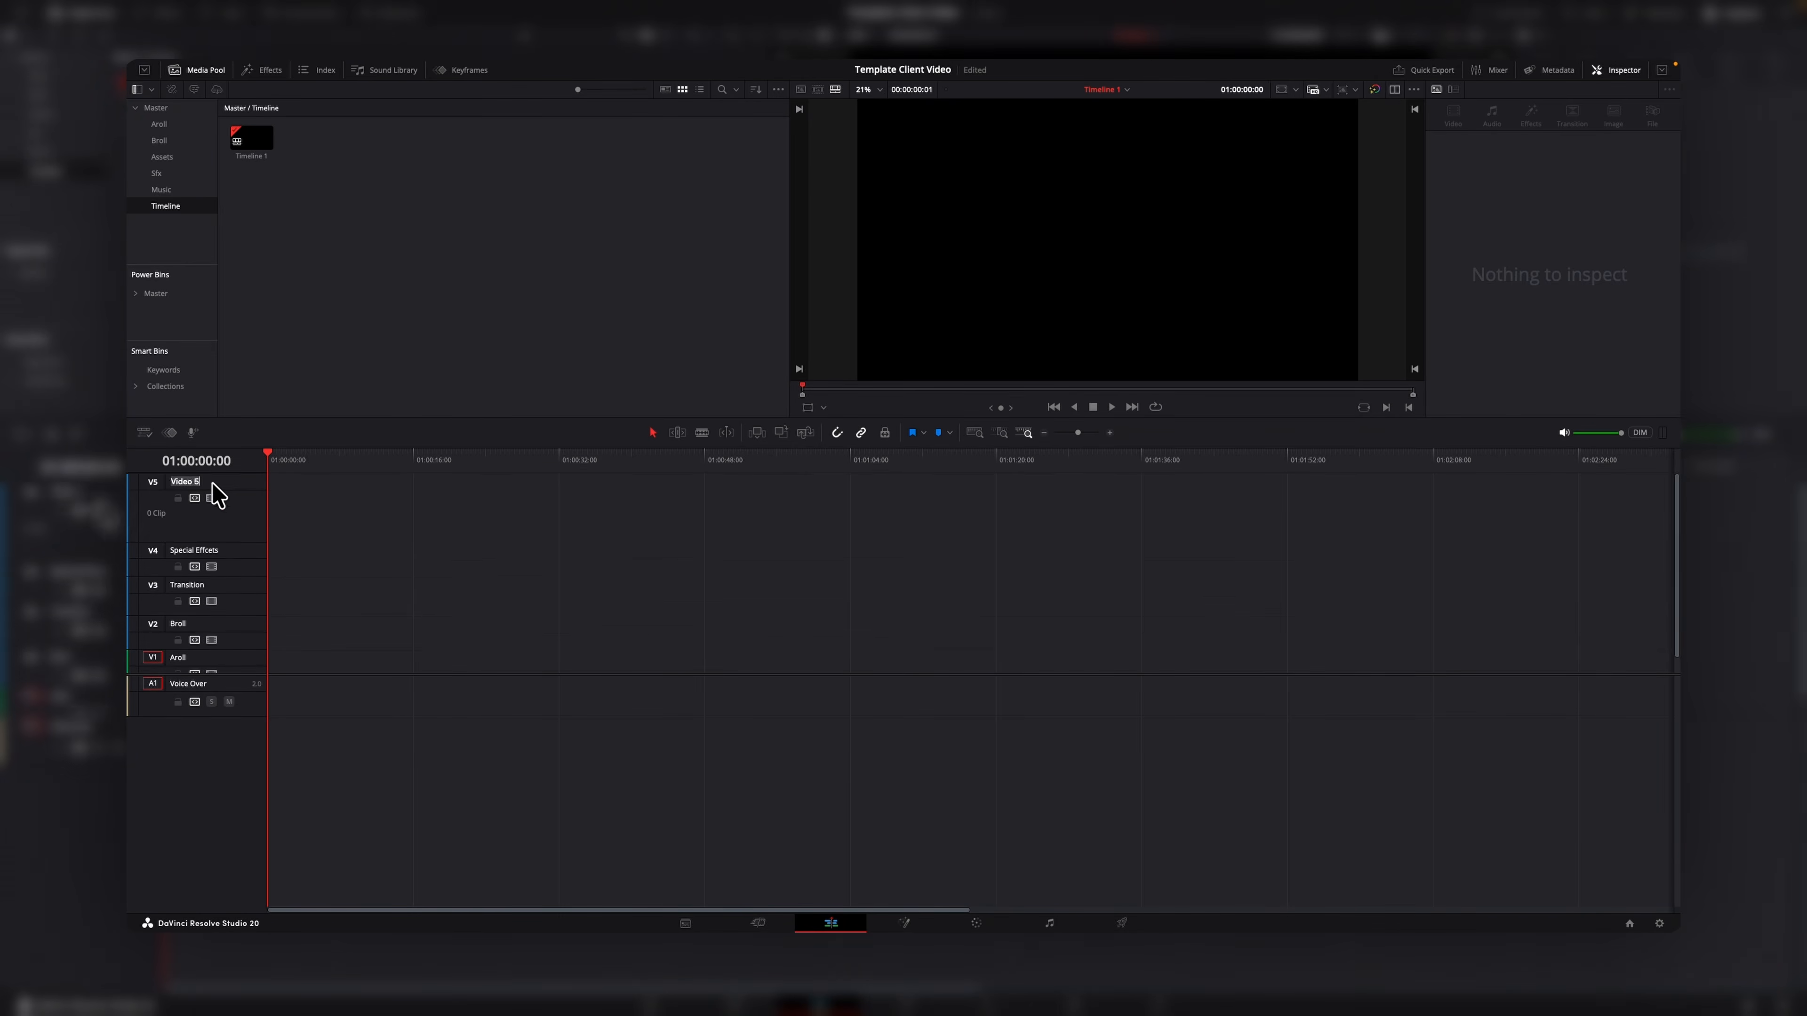
Rename the first audio track to Original Voice and change the Aroll track's color to green.
double_click(225, 685)
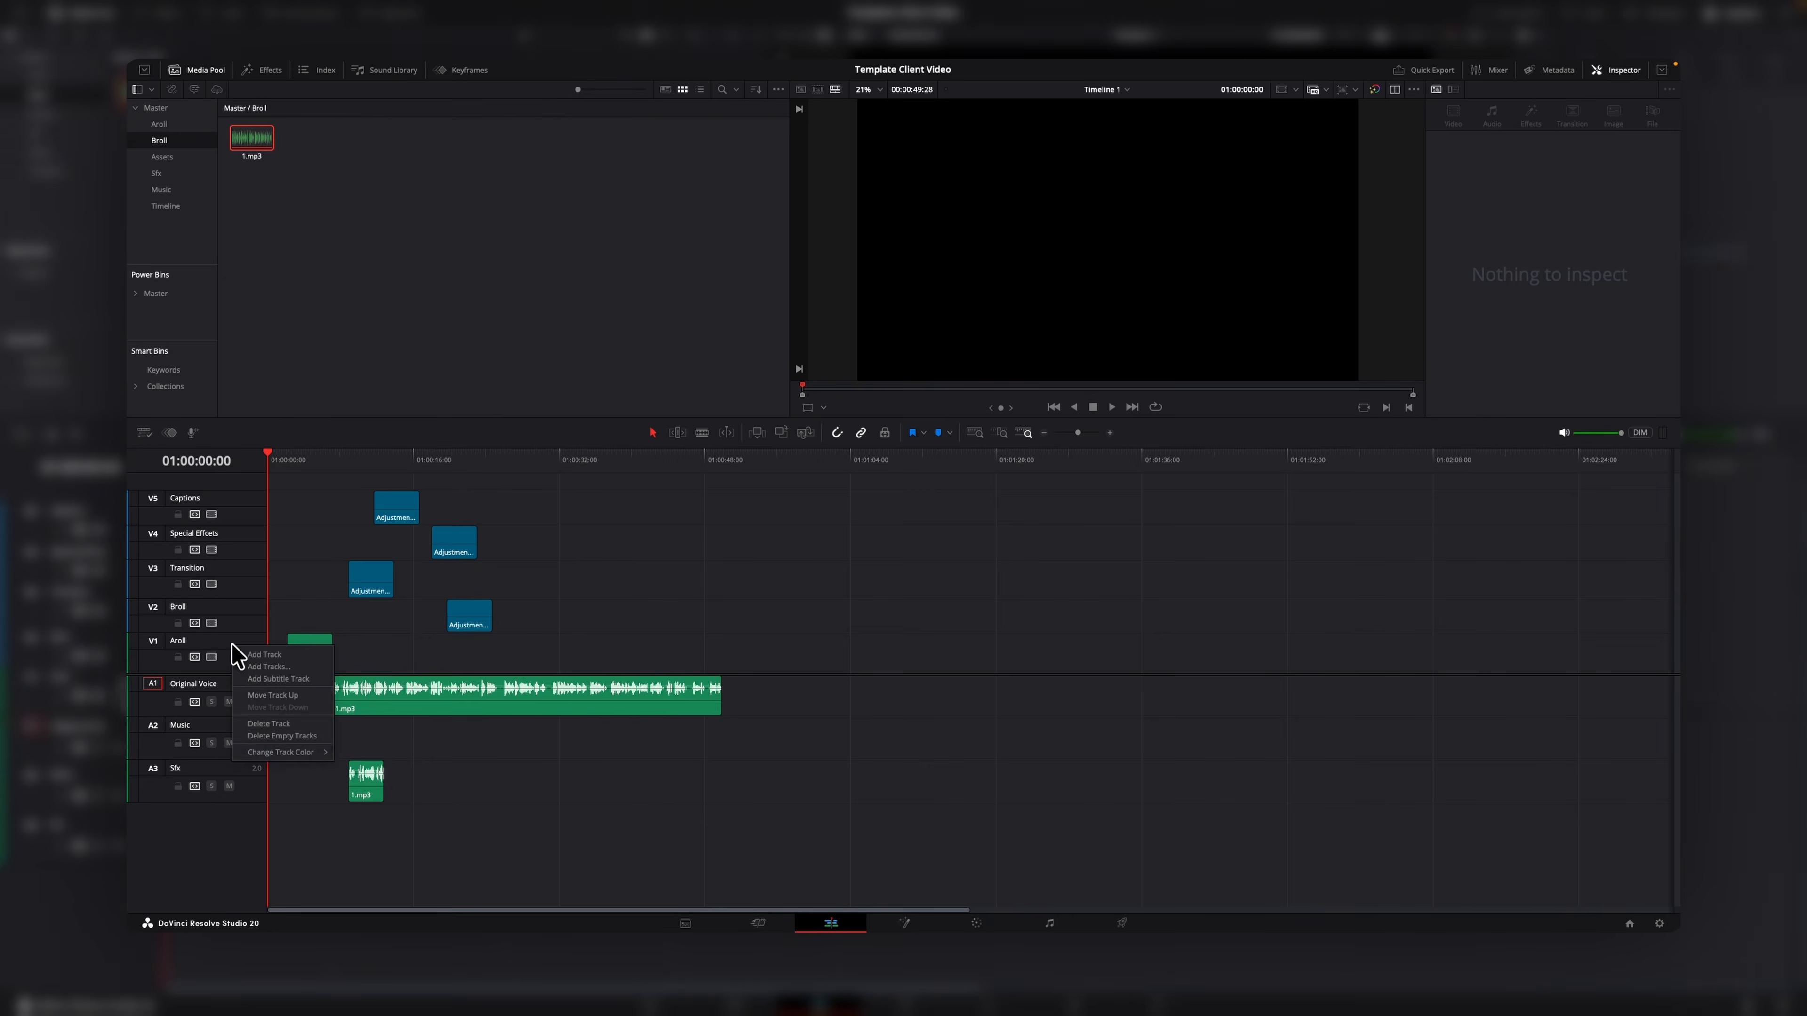
mouse_move(281, 752)
click(400, 766)
Change the track colors of the Broll and Transition video tracks.
right_click(253, 622)
mouse_move(327, 731)
click(399, 734)
right_click(243, 591)
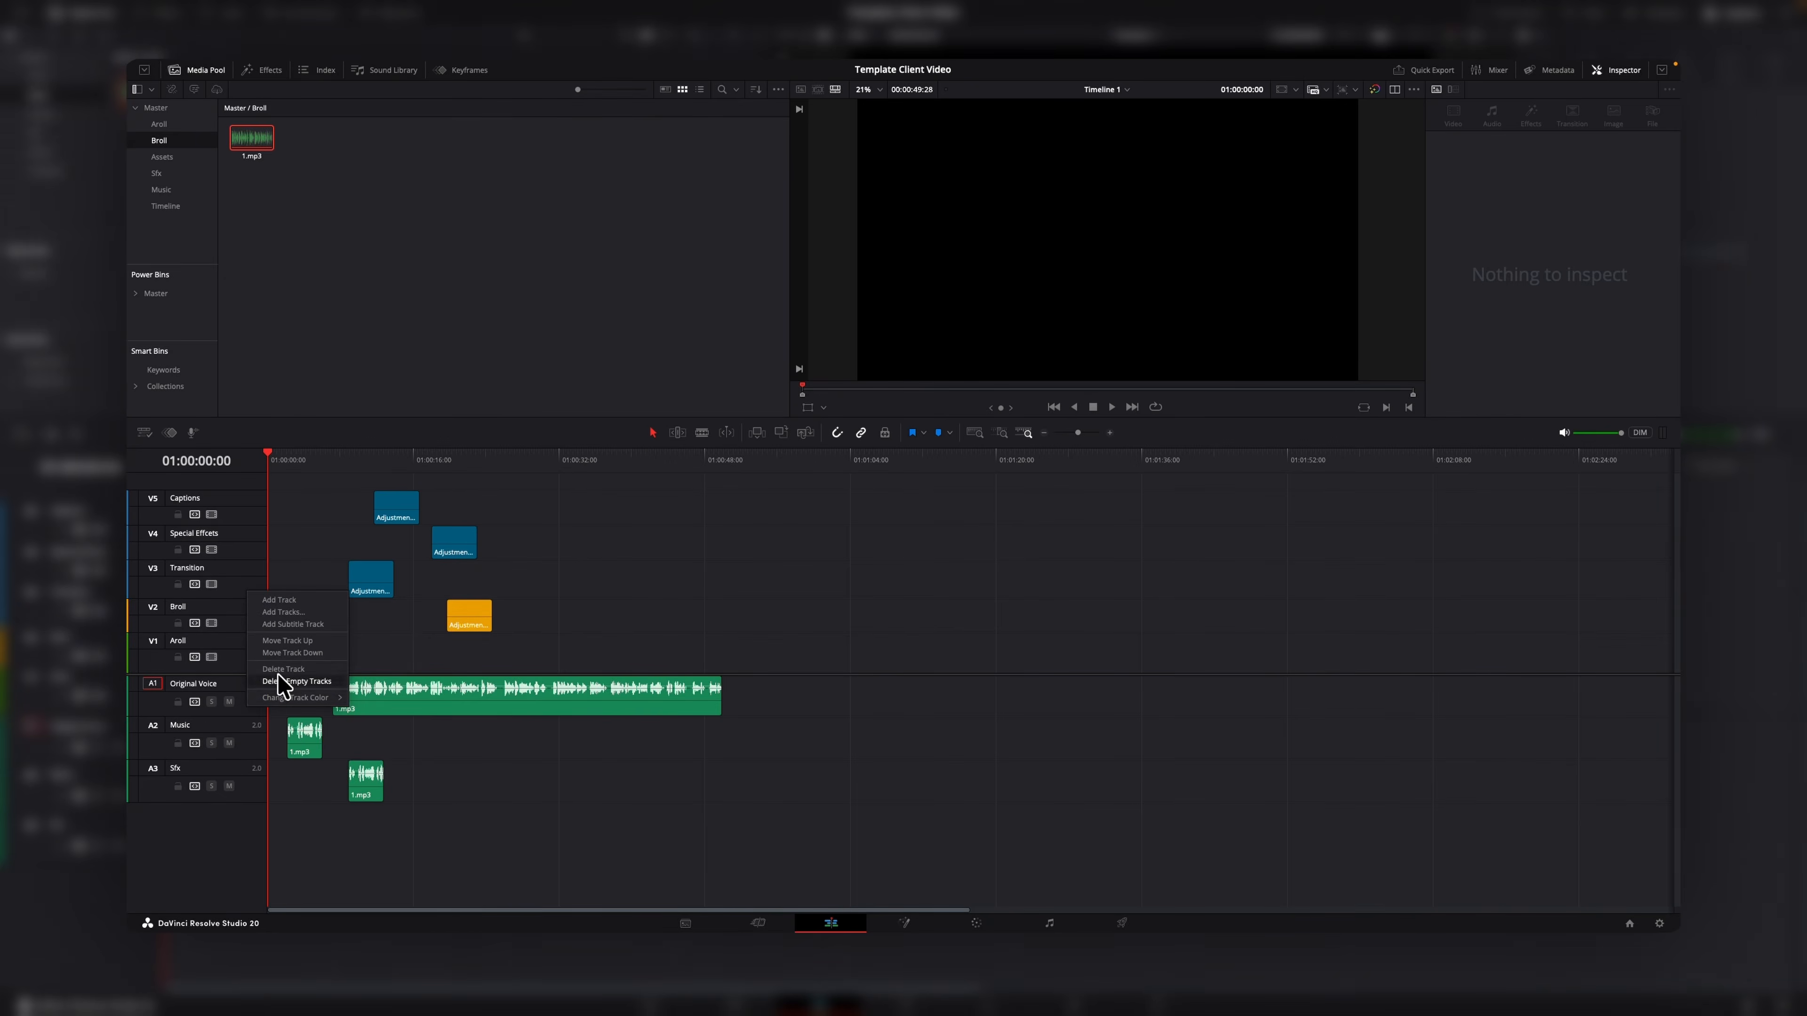
mouse_move(292, 698)
click(384, 704)
Set the Special Effects track color to green and the Captions track color to Teal.
right_click(248, 530)
mouse_move(299, 639)
click(391, 686)
right_click(249, 501)
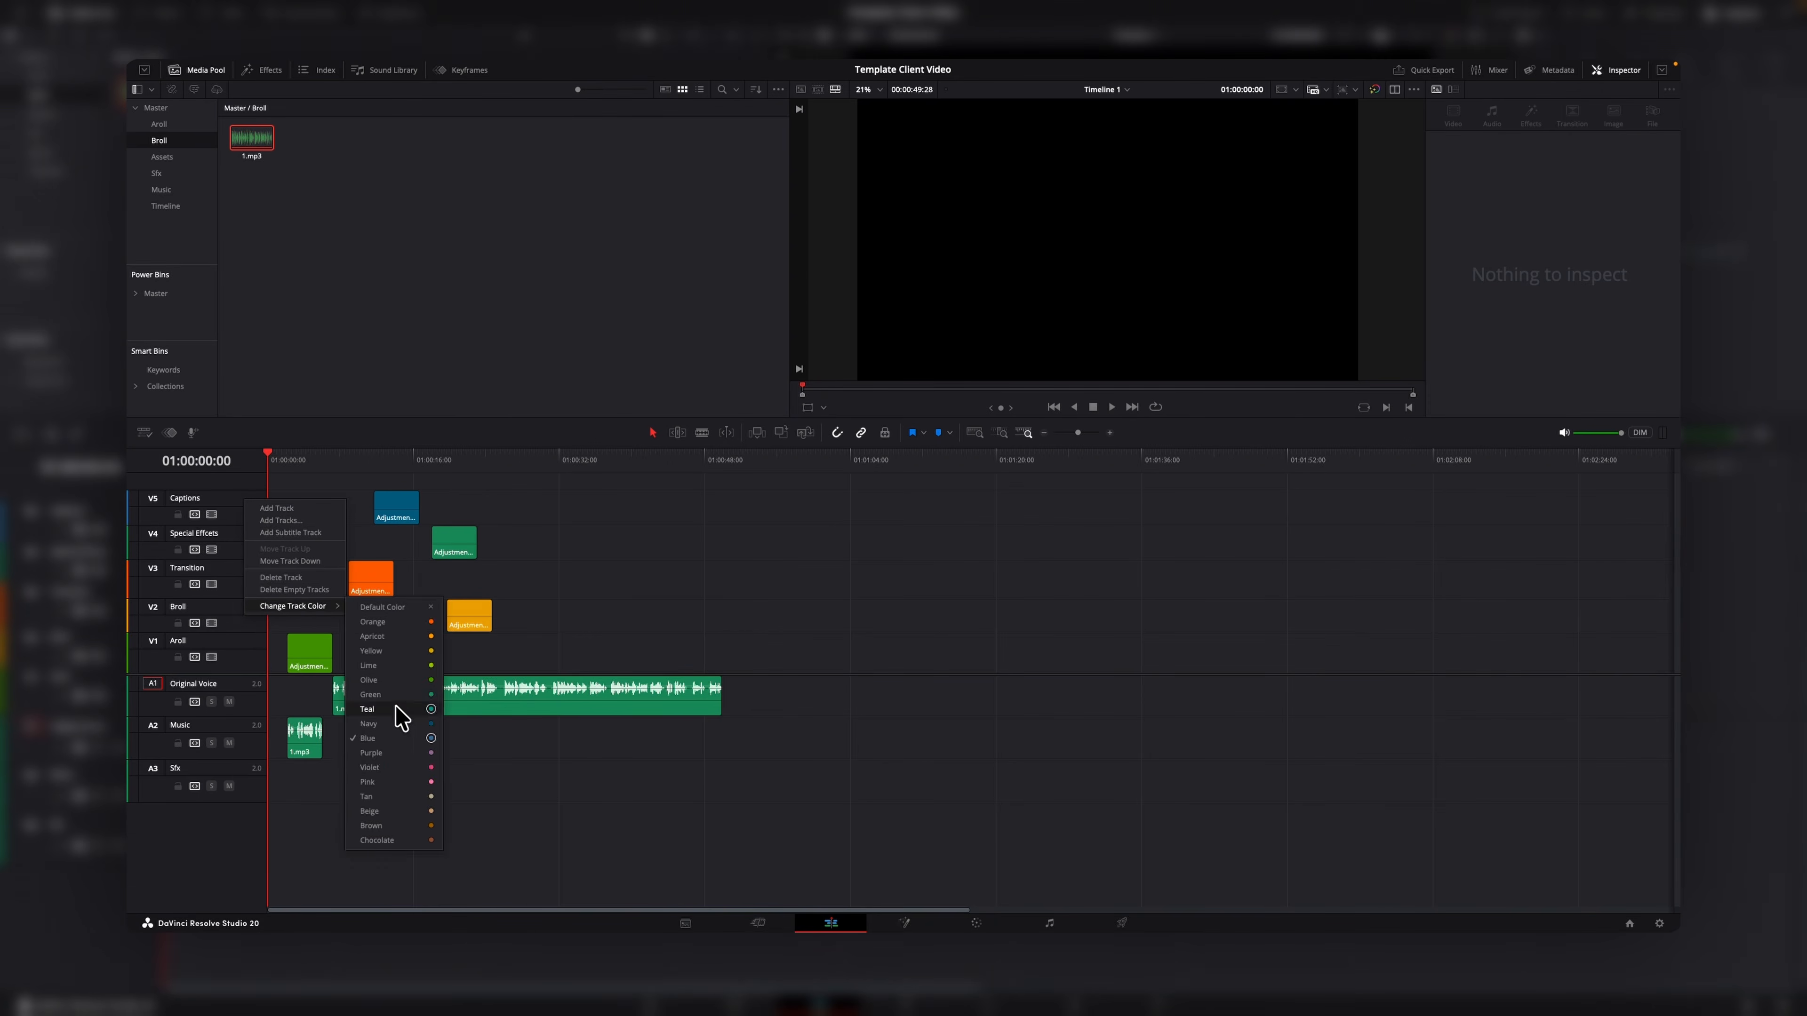
click(399, 718)
Assign distinct track colors to the Original Voice, Music and Sfx audio tracks.
right_click(255, 709)
mouse_move(320, 824)
click(424, 837)
right_click(256, 746)
mouse_move(334, 863)
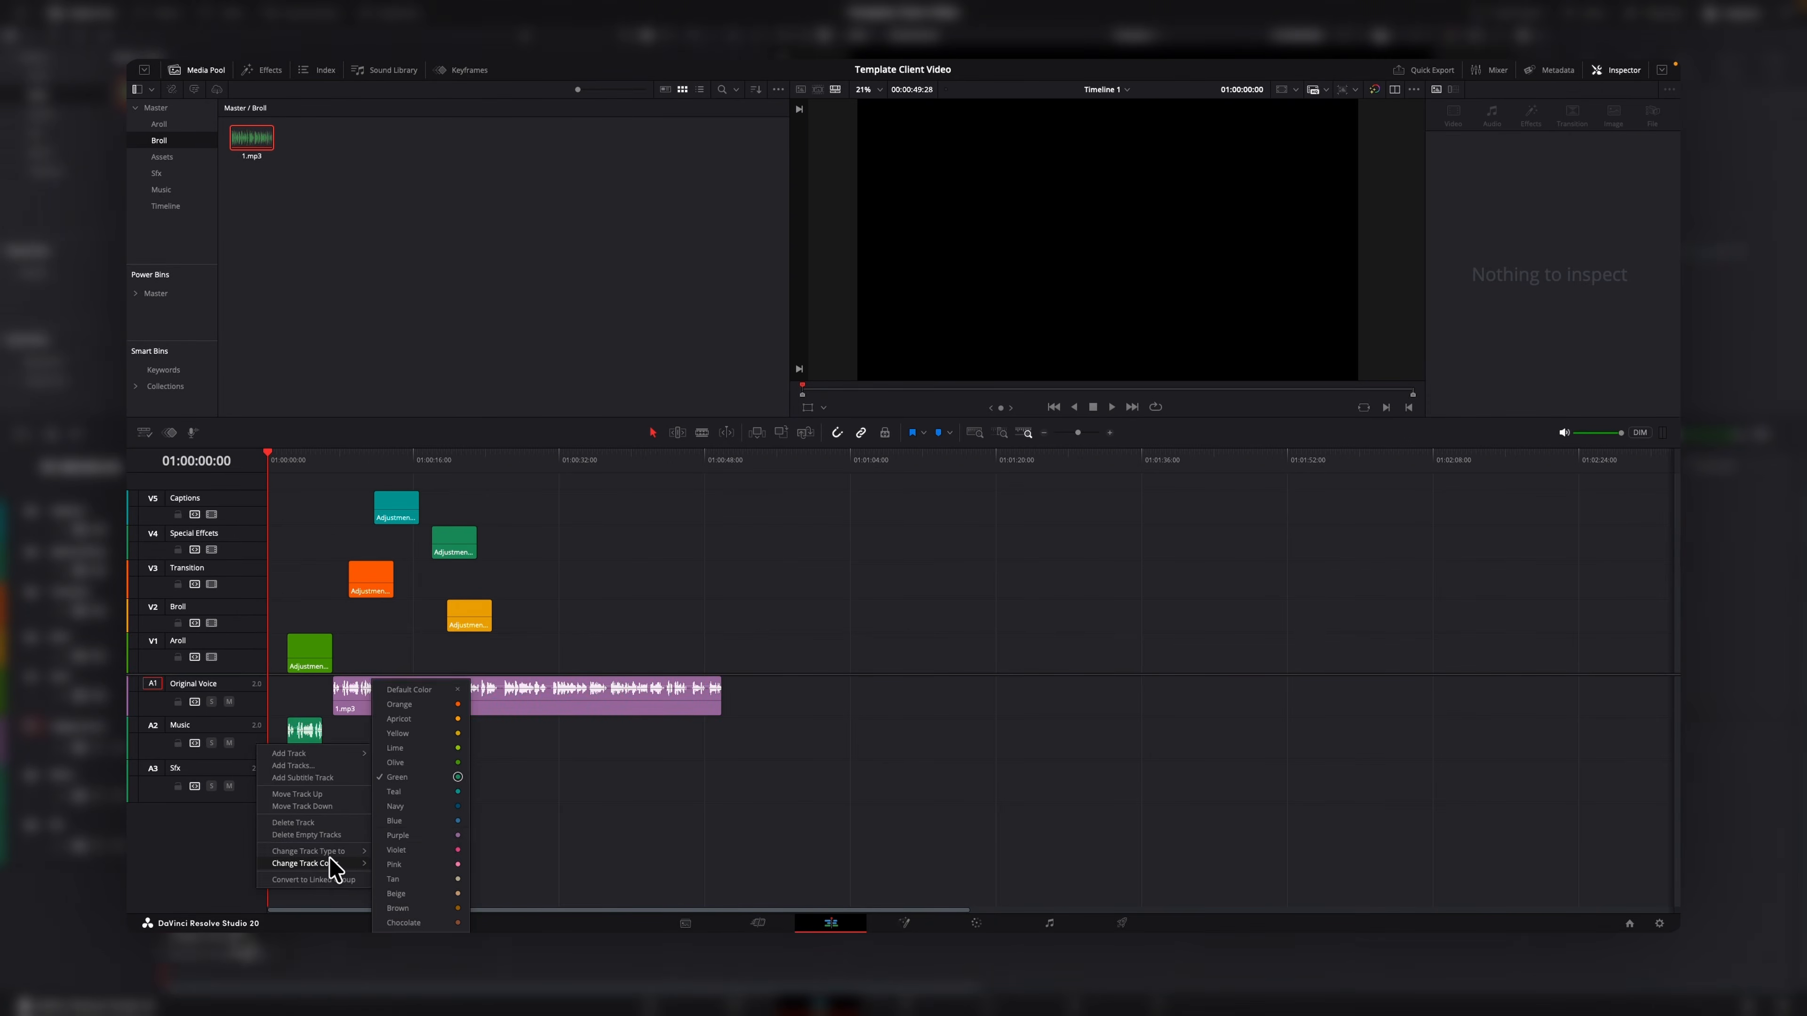
click(416, 900)
right_click(257, 792)
mouse_move(331, 900)
click(423, 919)
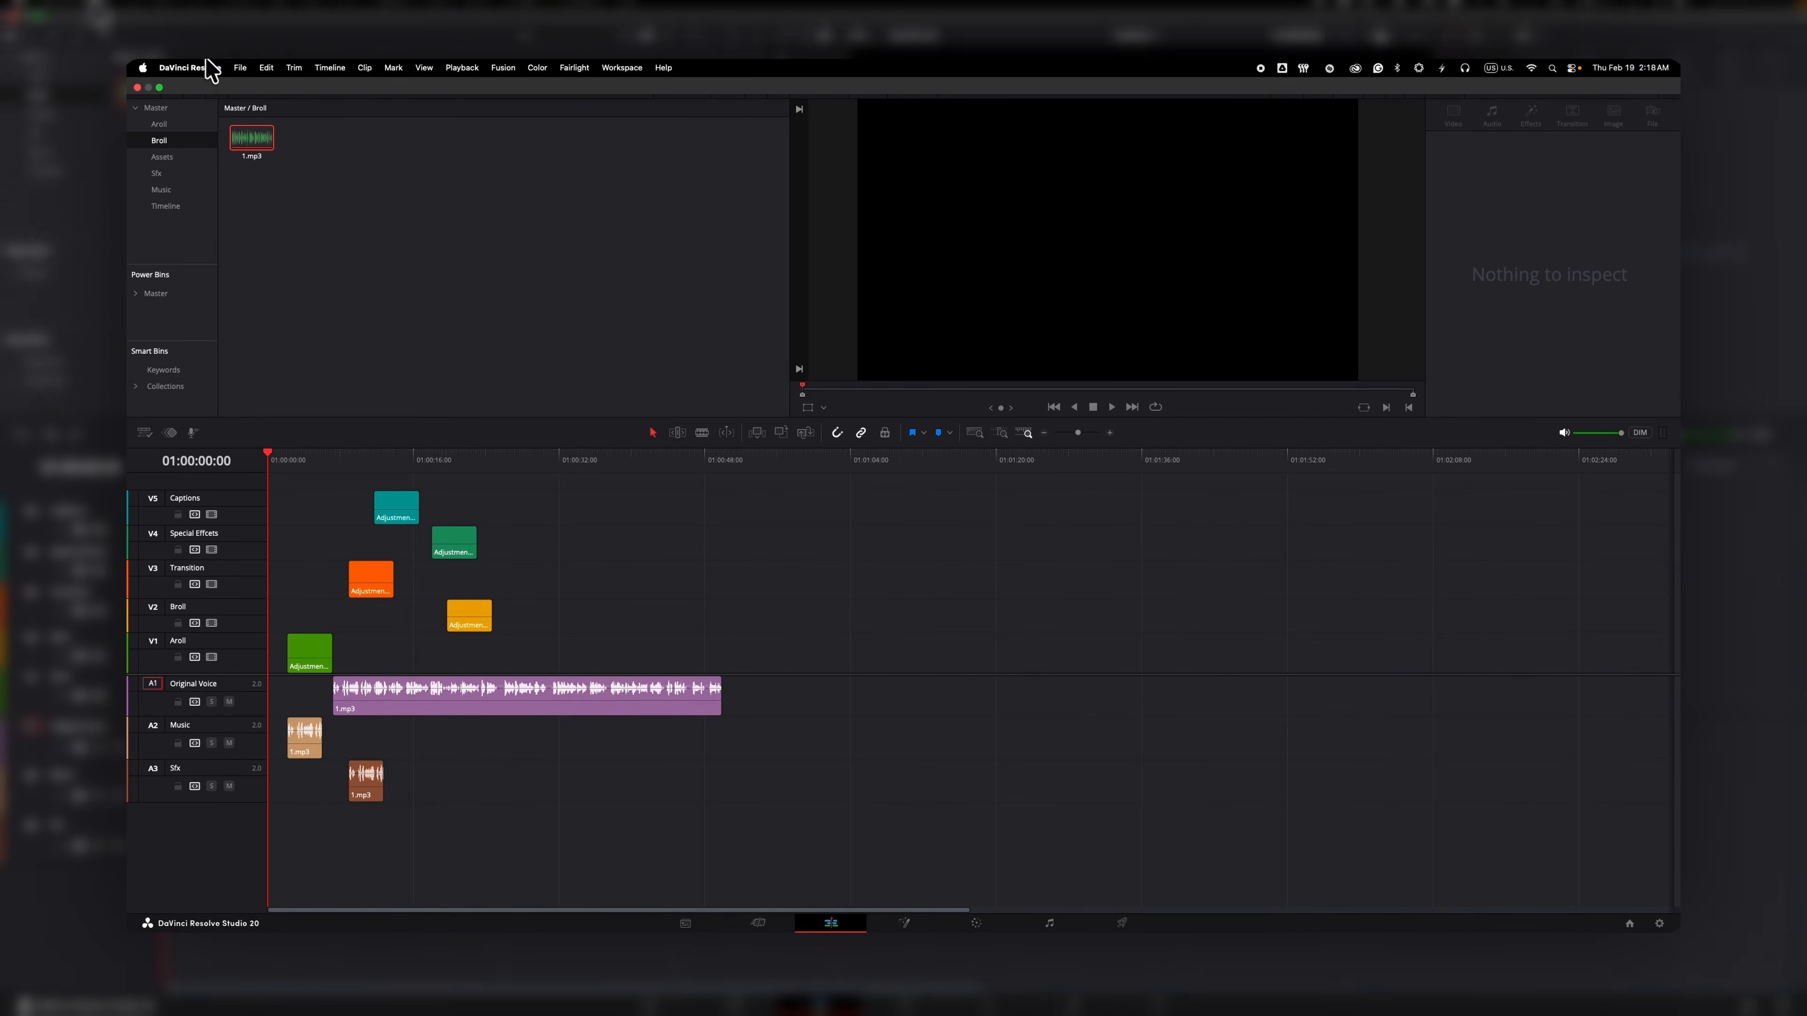
Relaunch DaVinci Resolve and open the Template Client Video project in read-only mode.
click(240, 67)
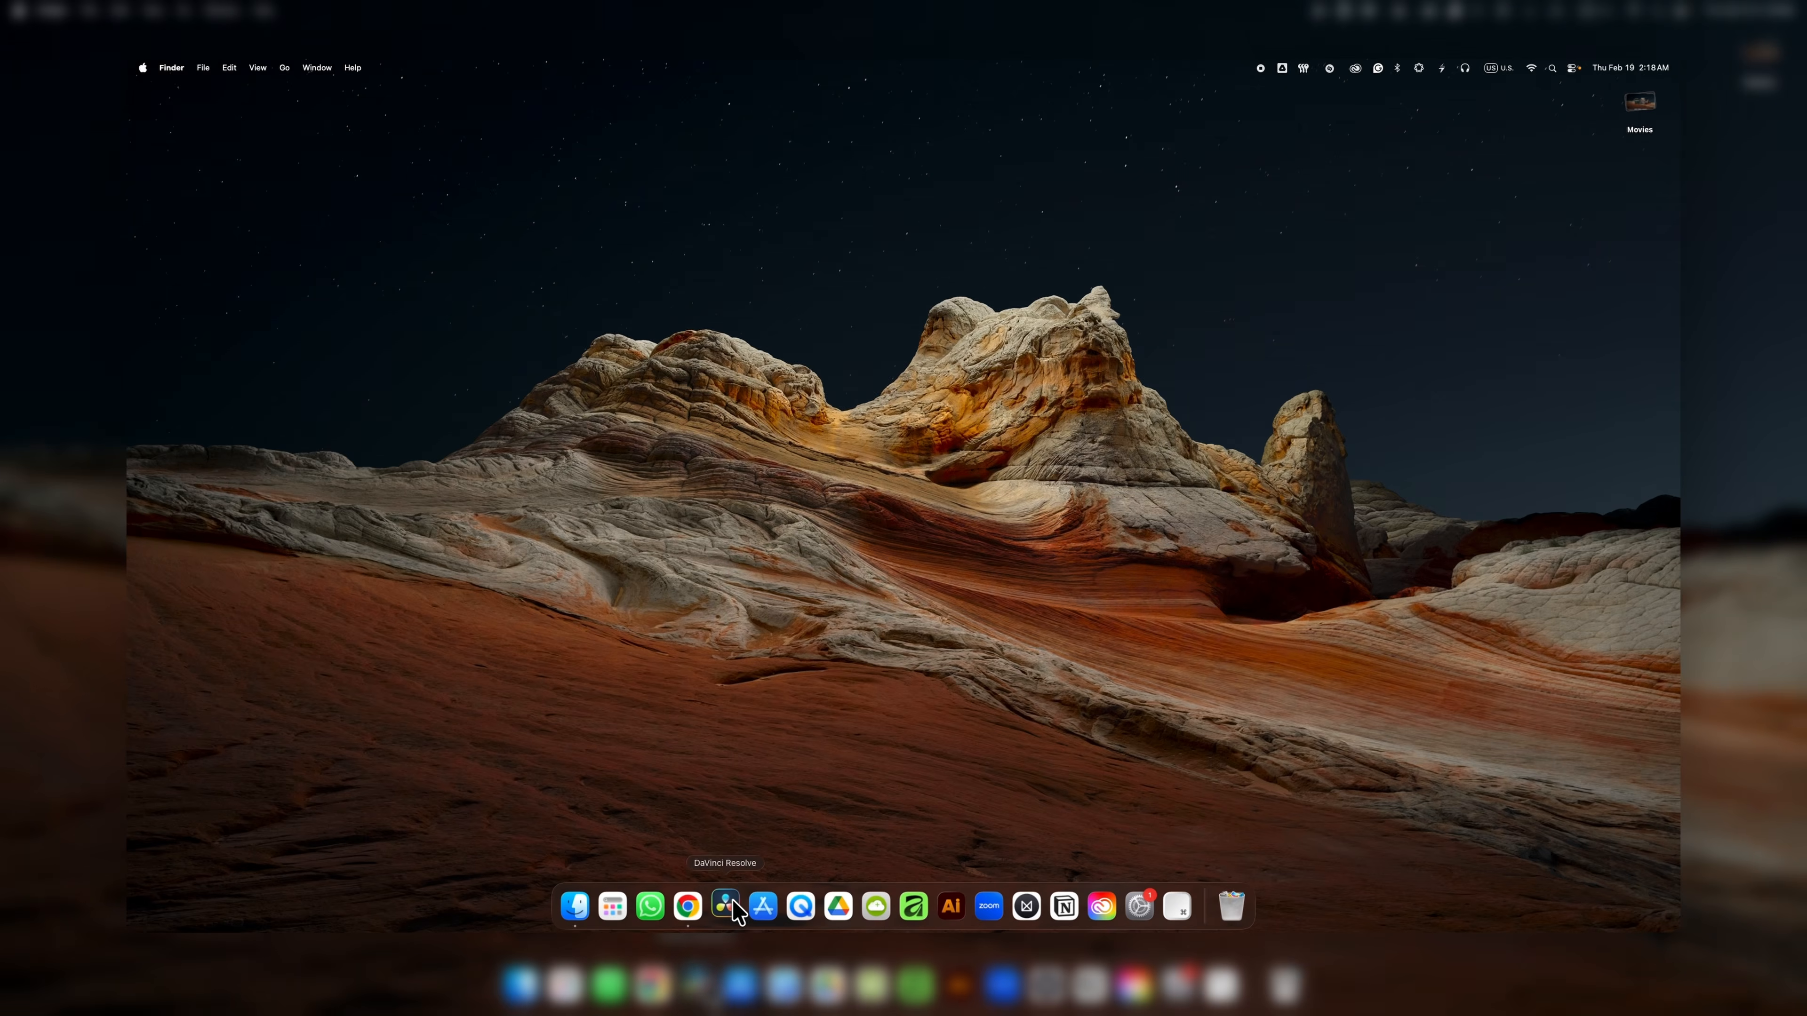
click(726, 907)
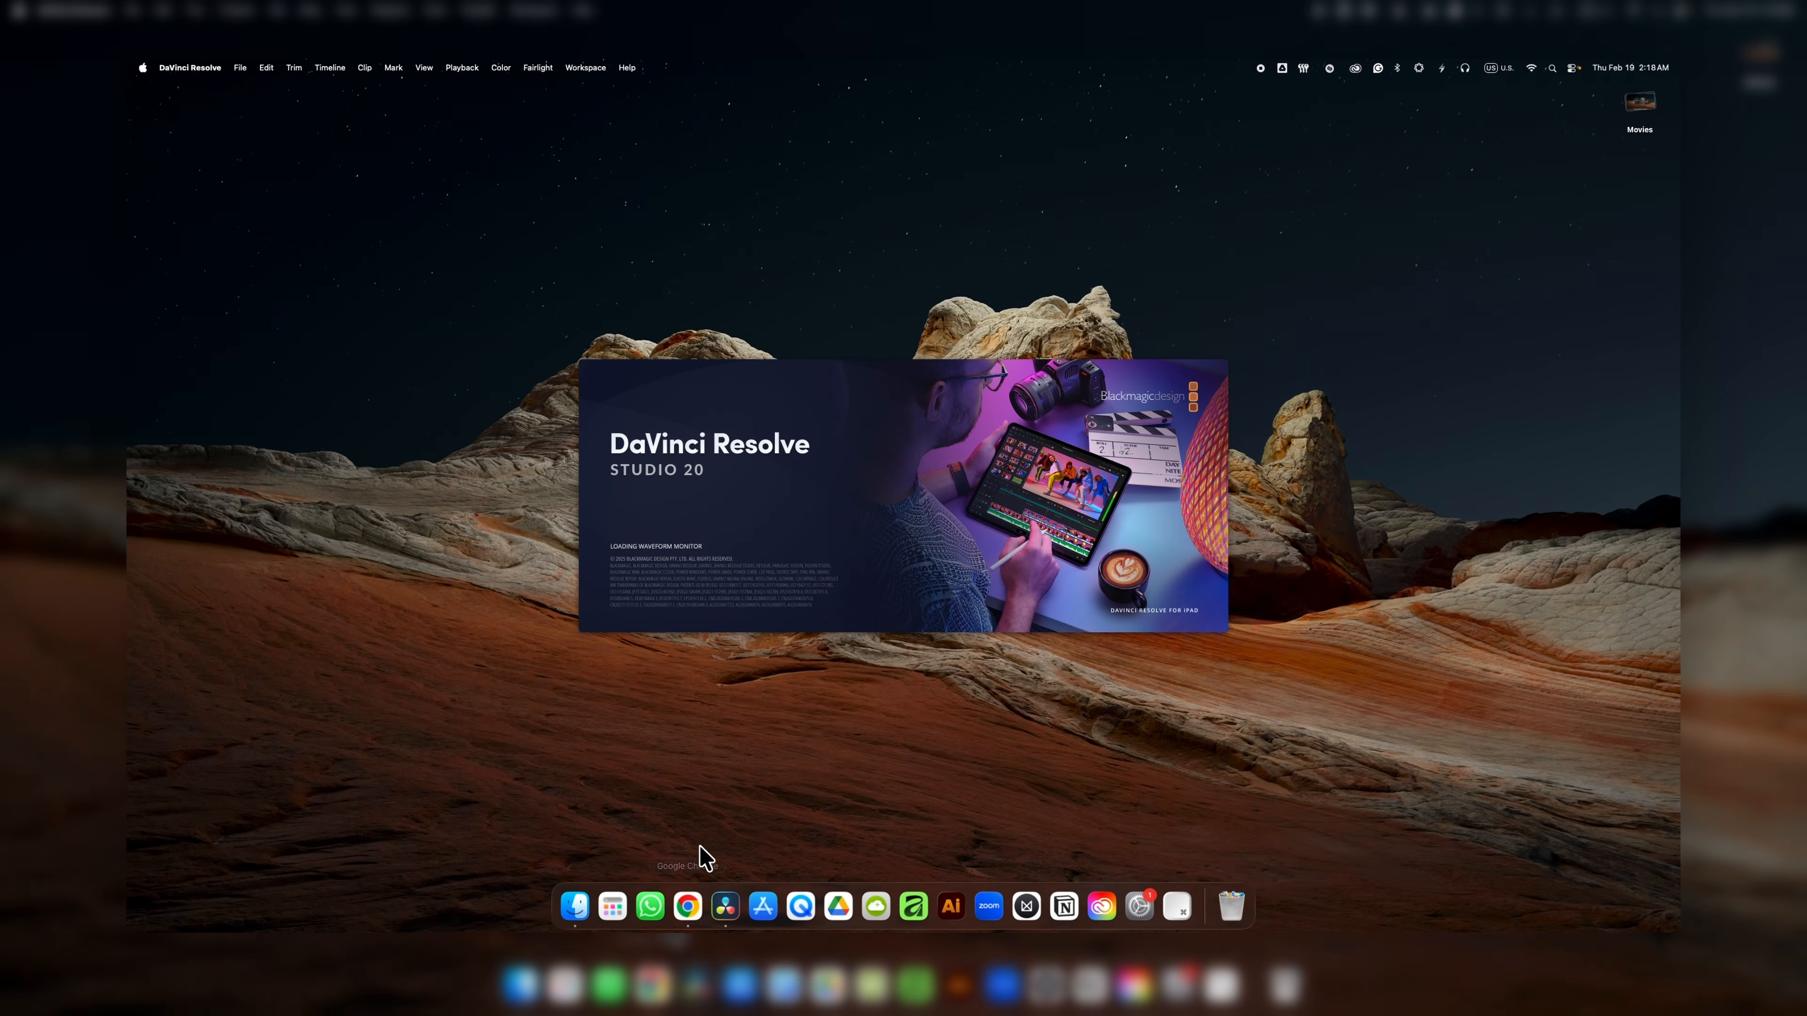
right_click(777, 386)
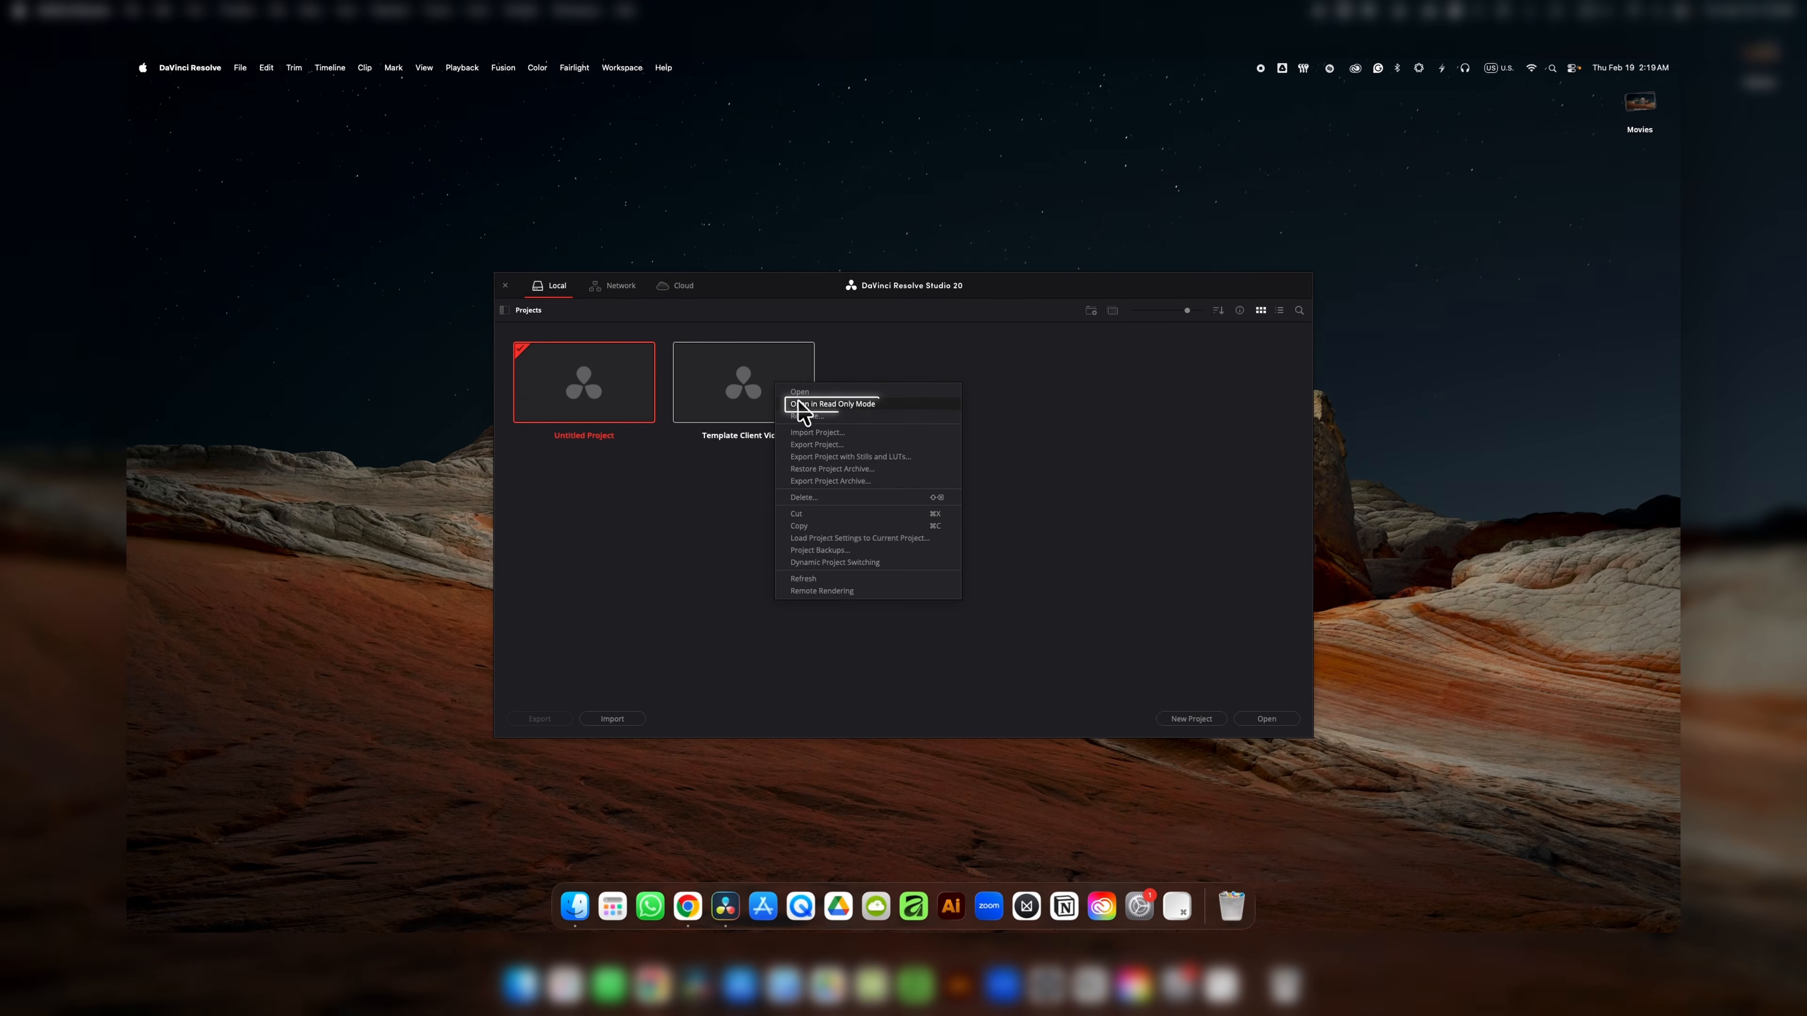
click(809, 404)
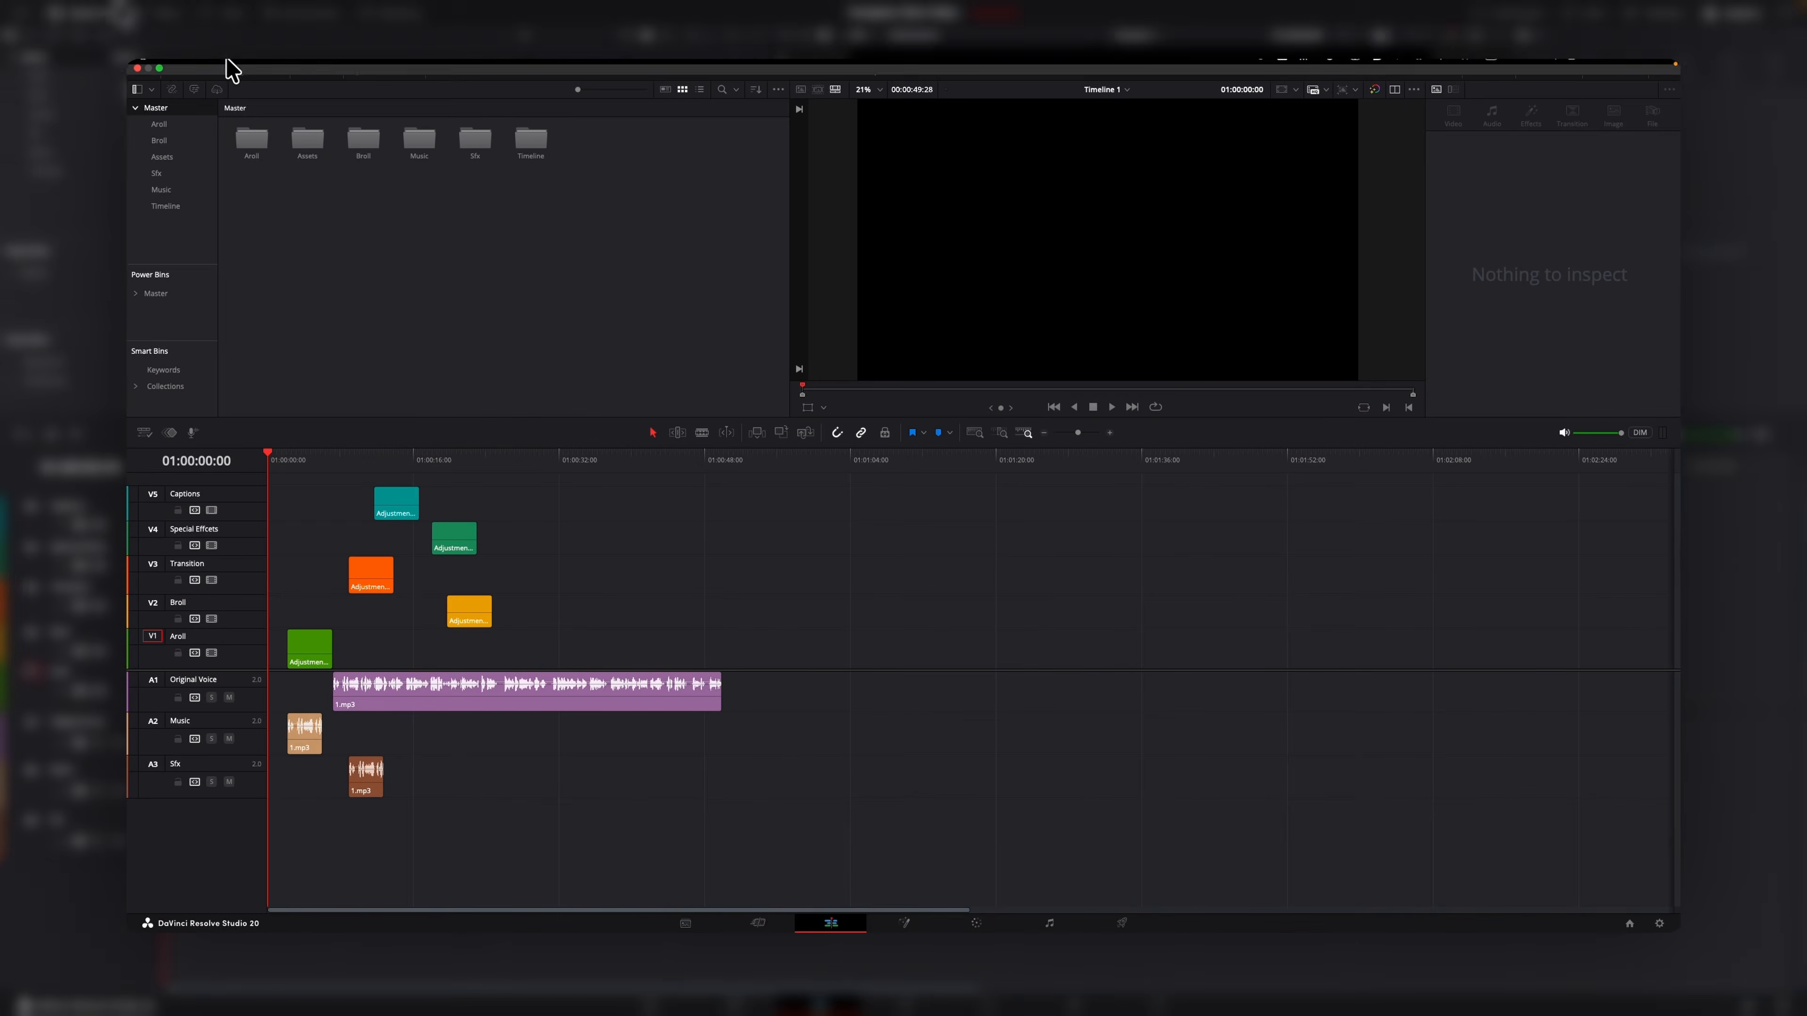
Save the template as a new project named New Video and return to the Project Manager.
click(234, 66)
click(290, 210)
click(1006, 546)
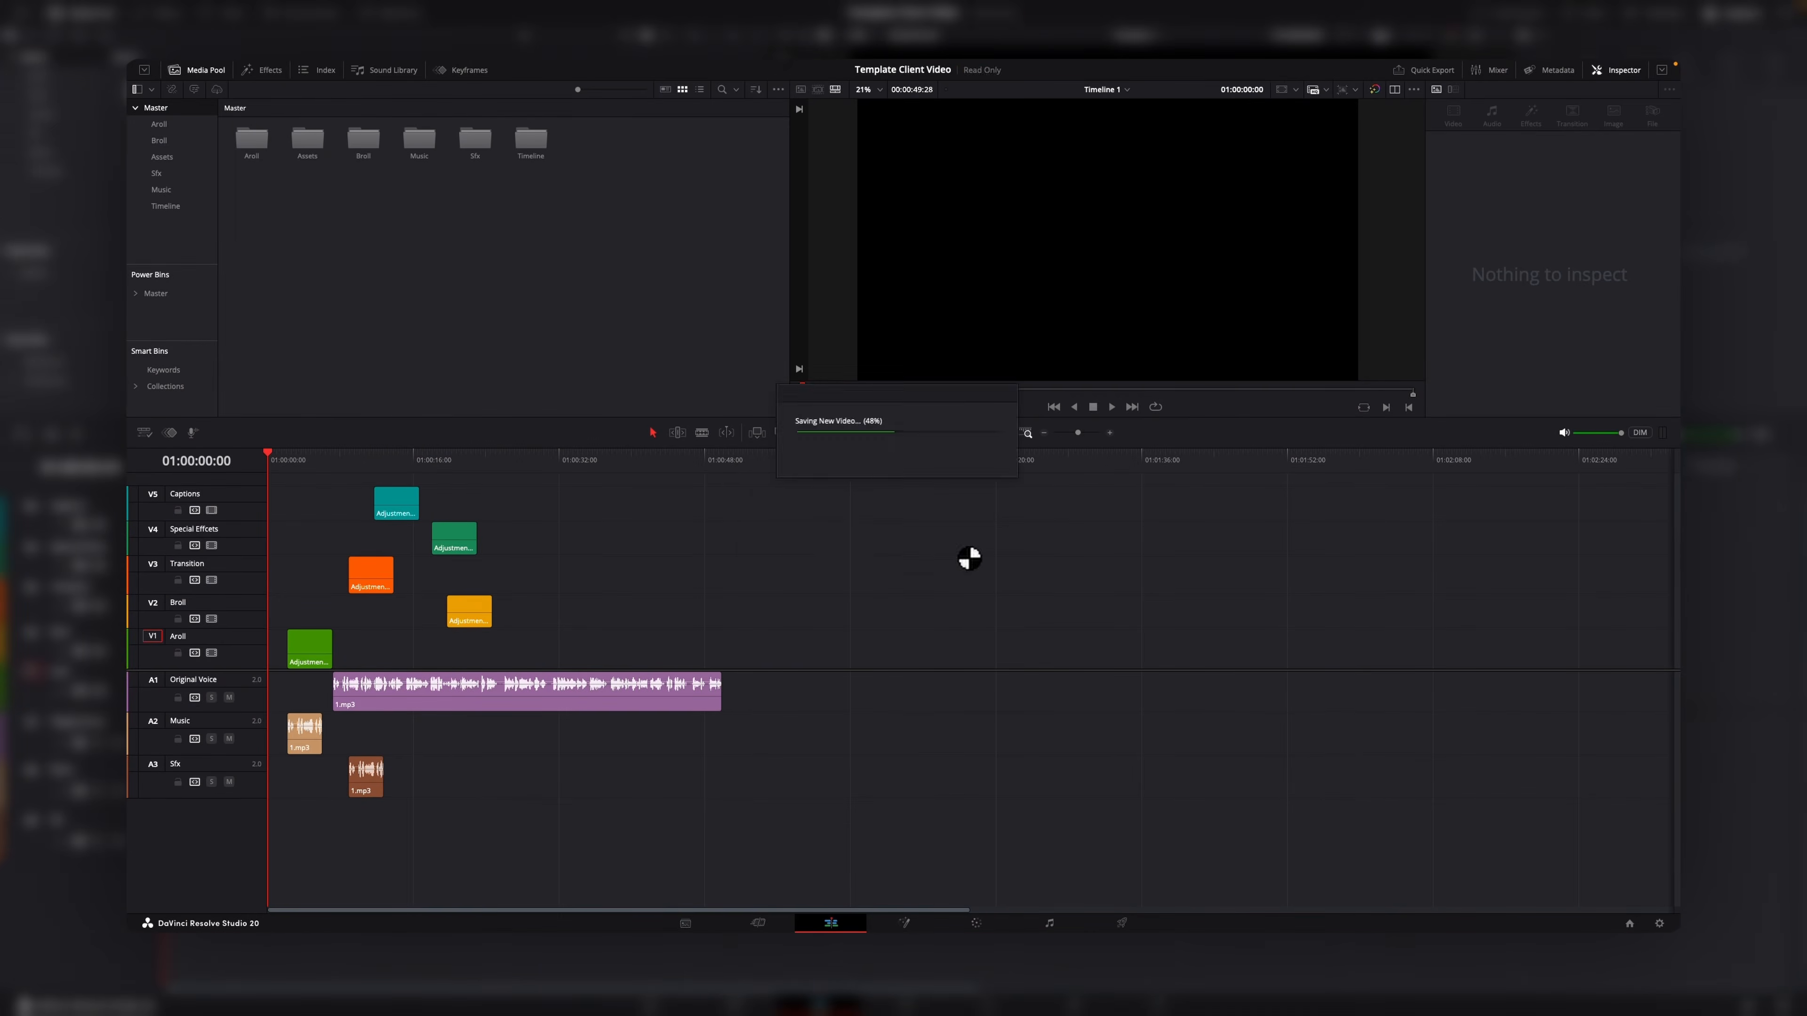
click(1630, 925)
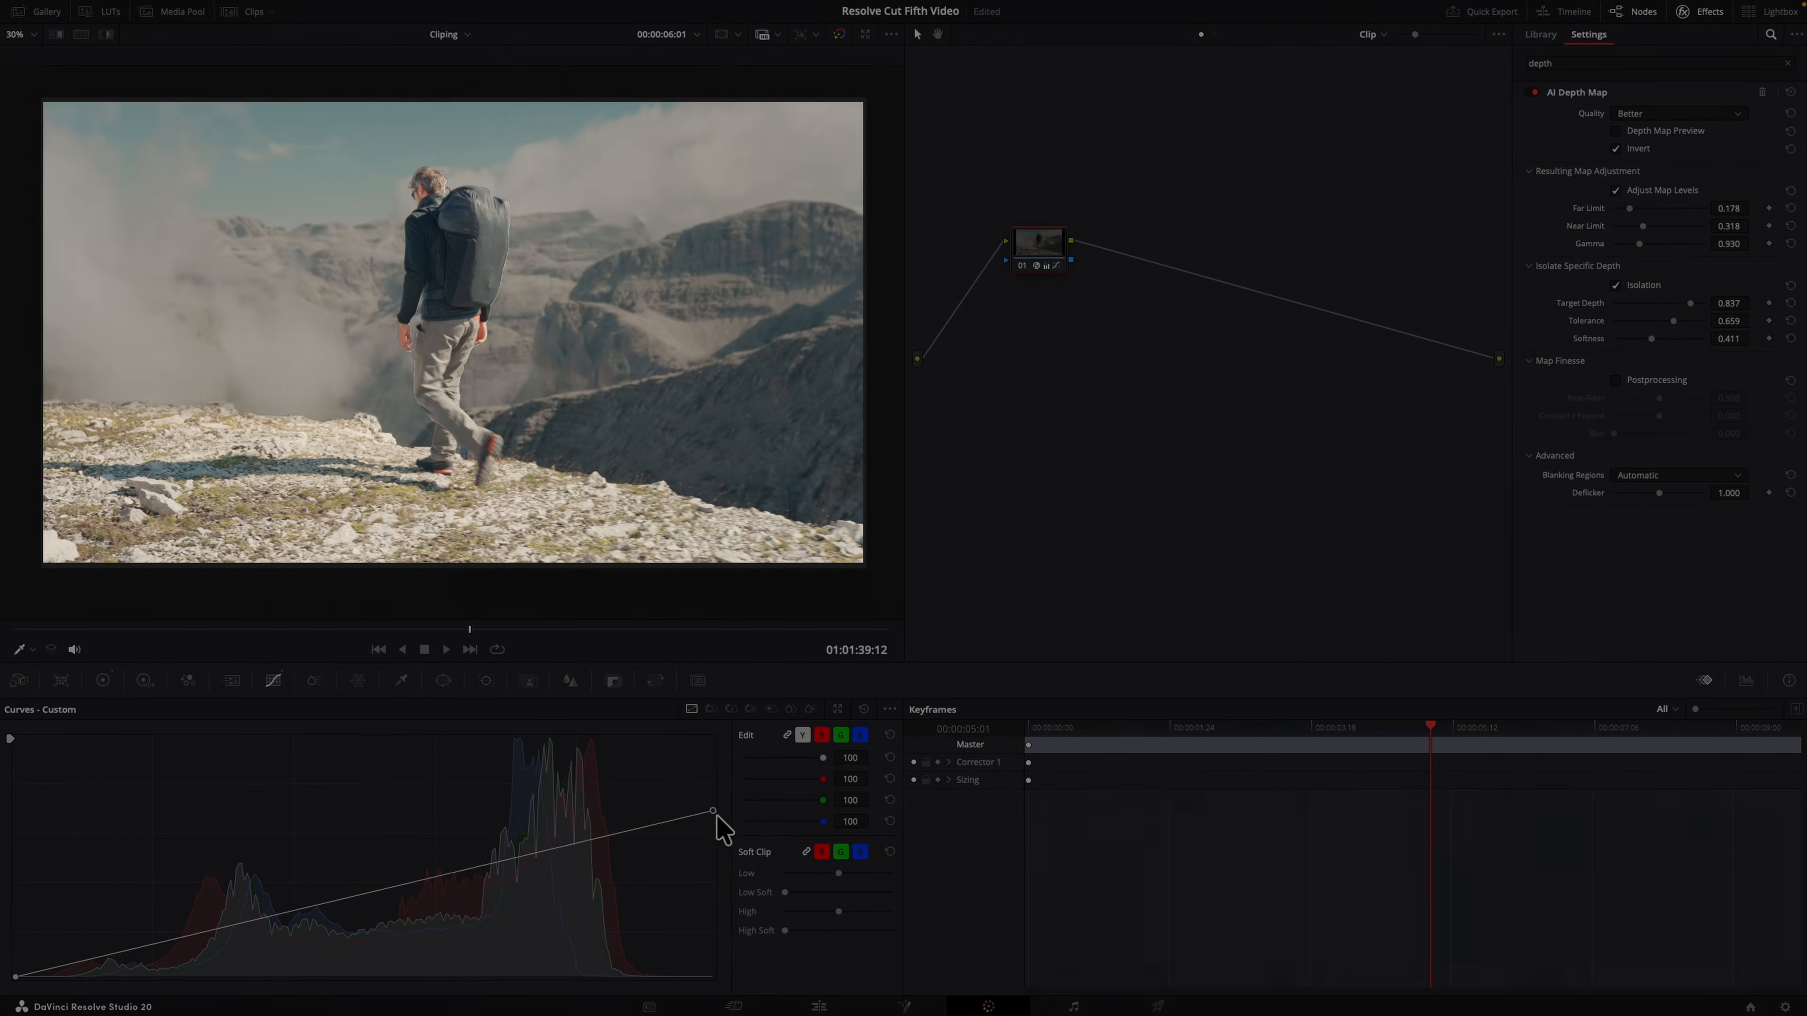
drag(723, 827, 734, 788)
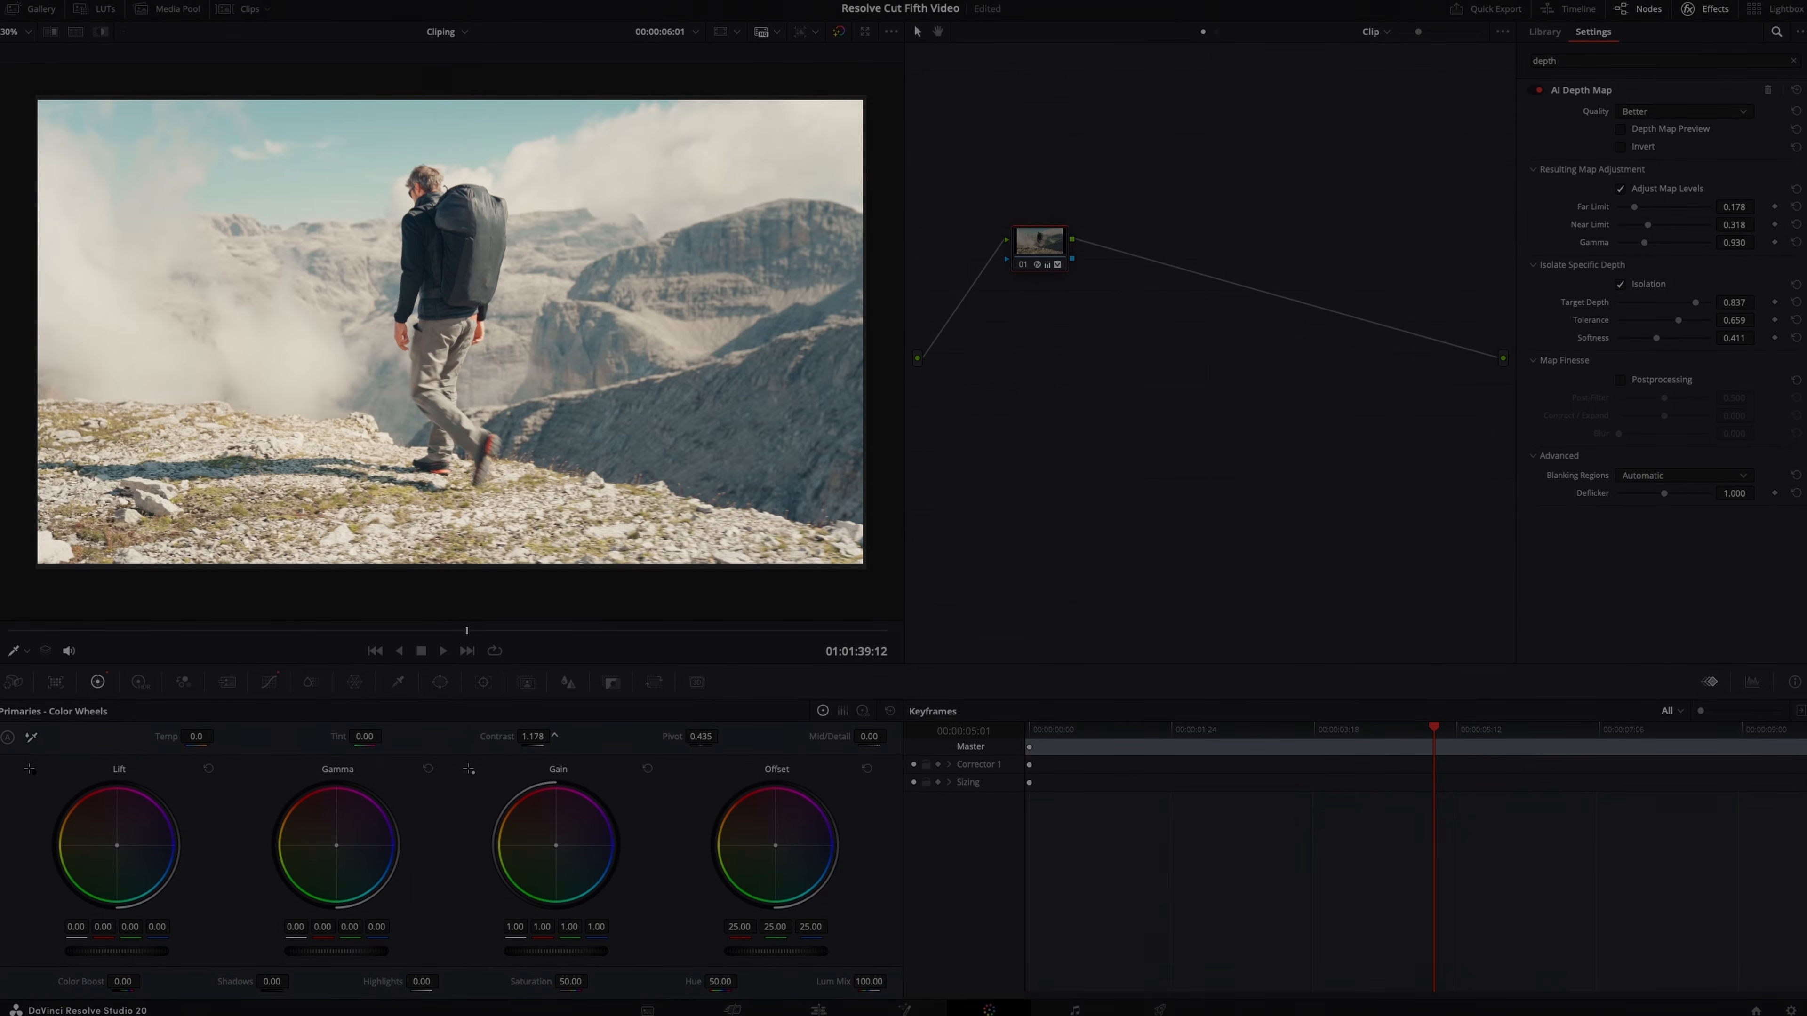
drag(532, 737, 491, 737)
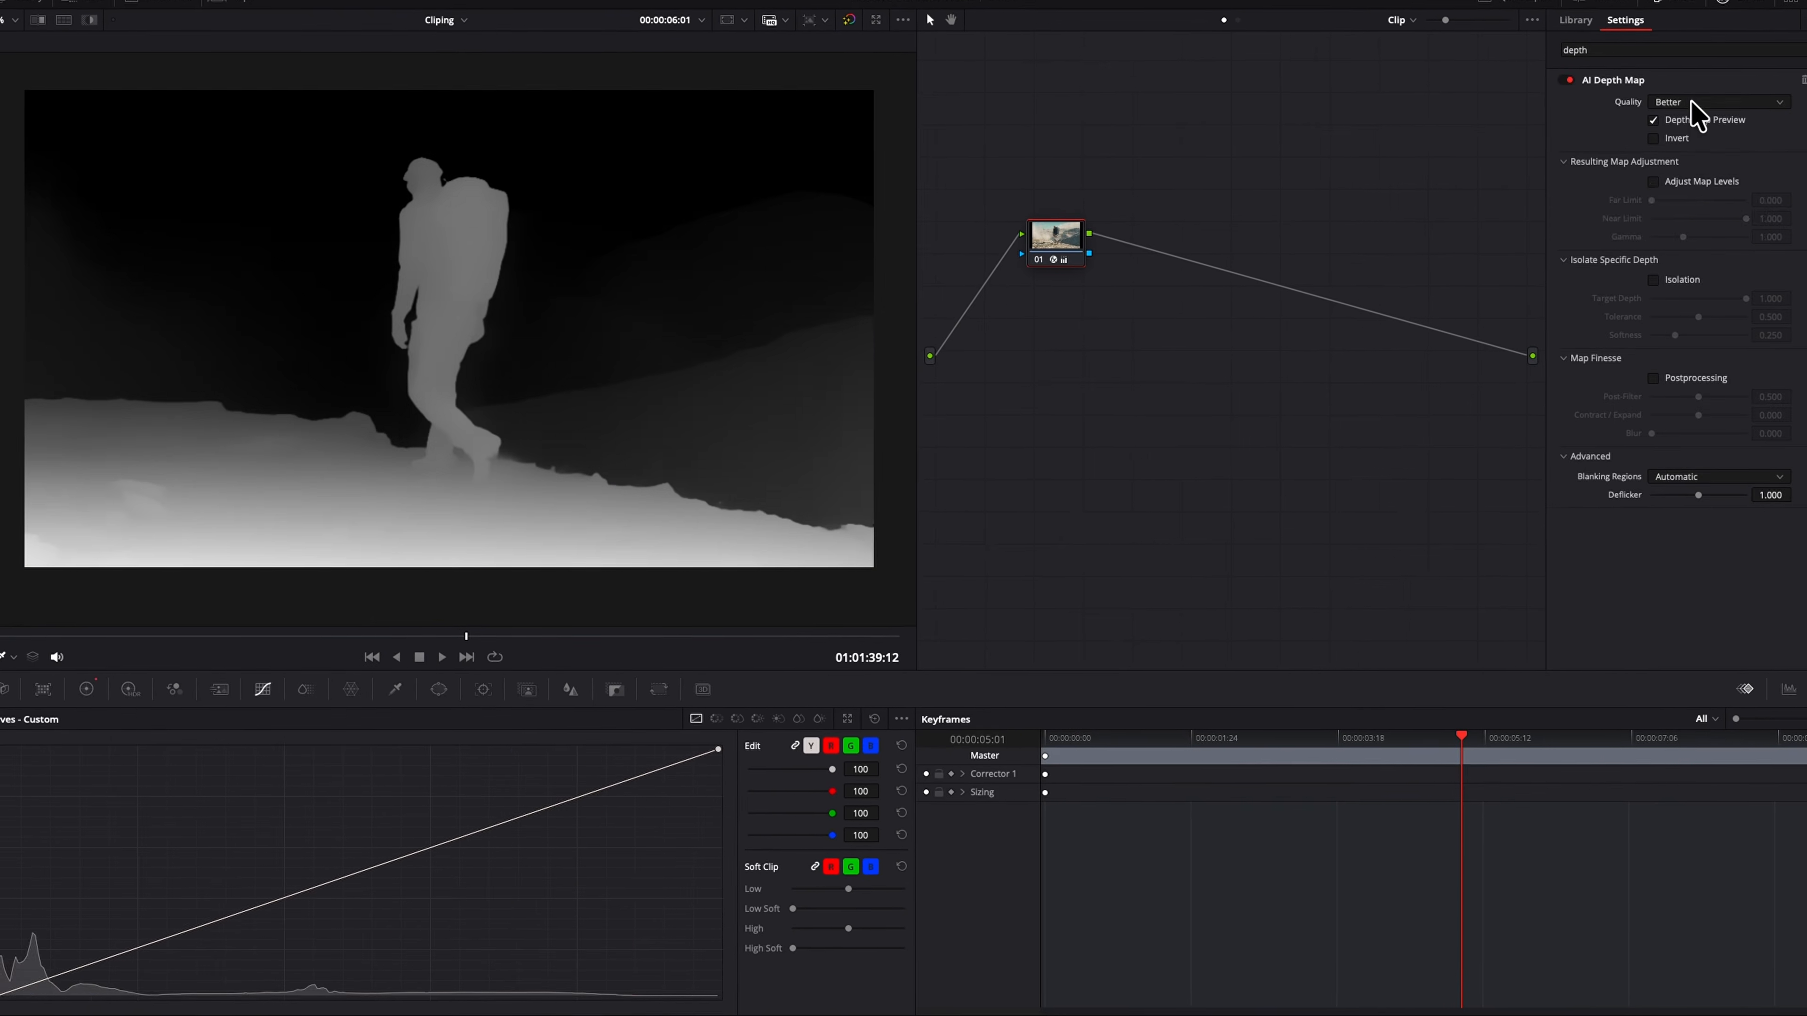
Search the effects library for depth and apply AI Depth Map to the clip's node.
click(1714, 225)
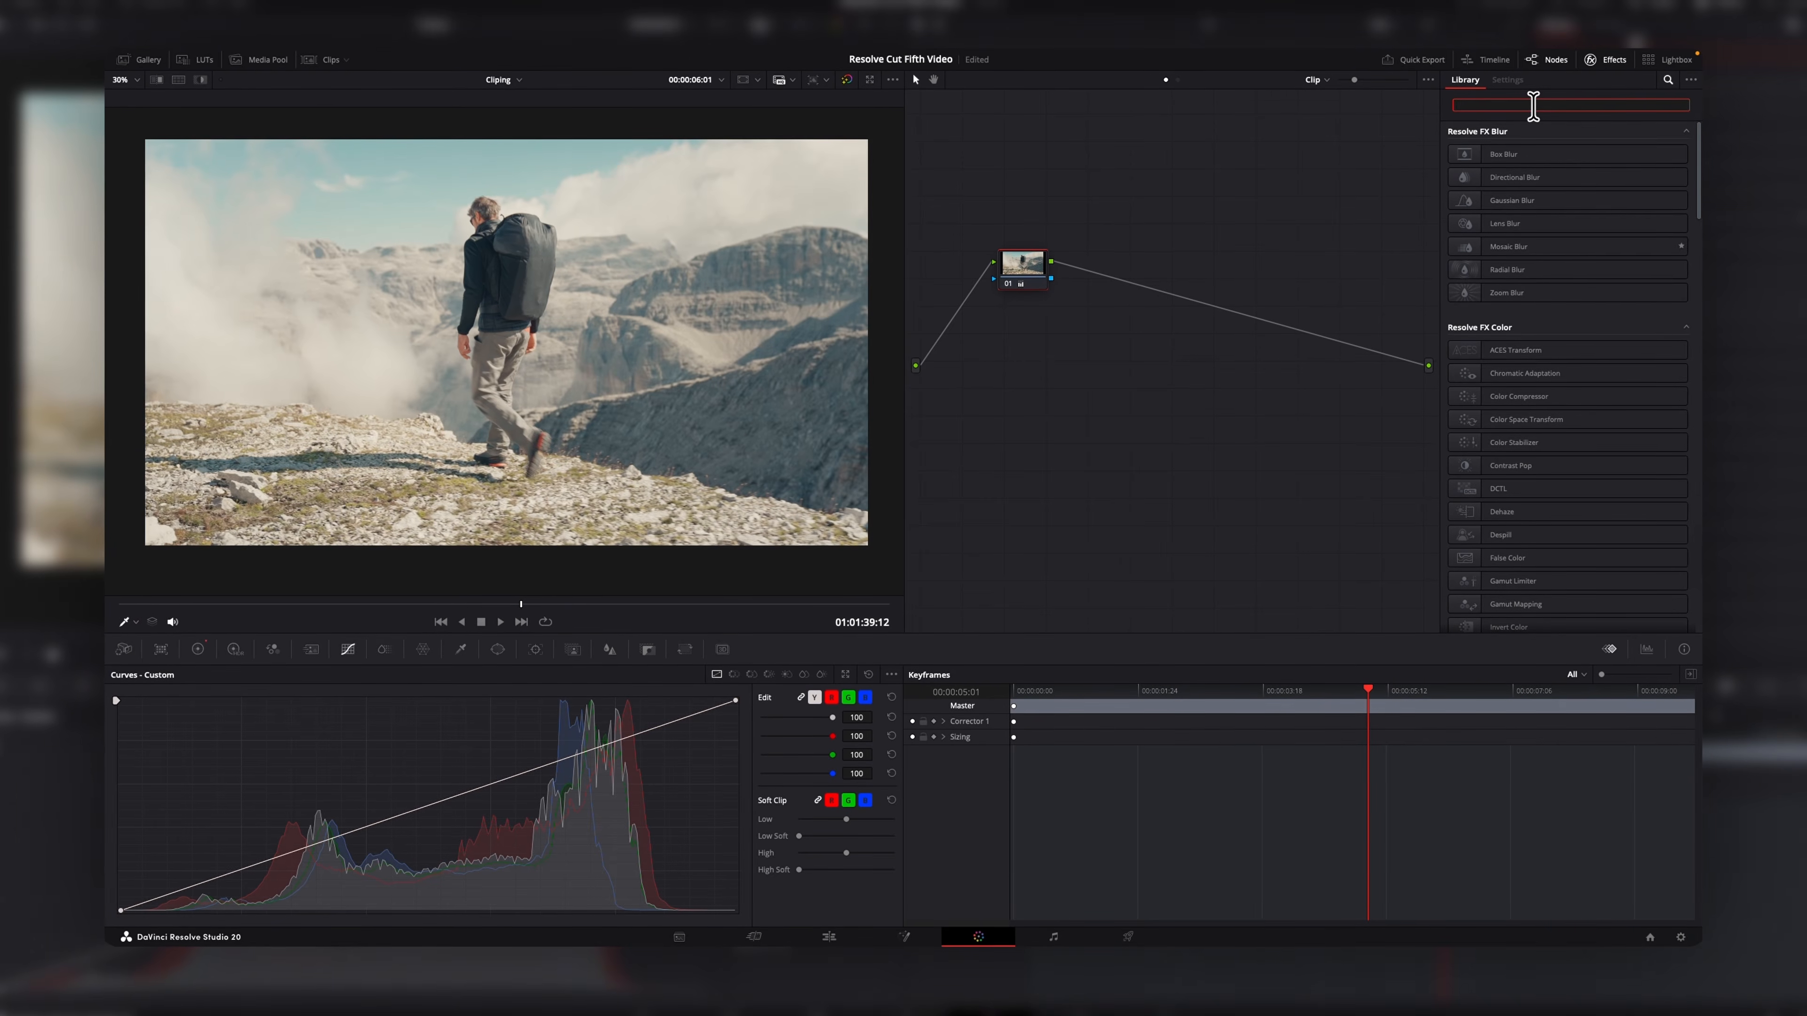
text(depth)
drag(1536, 156, 1031, 271)
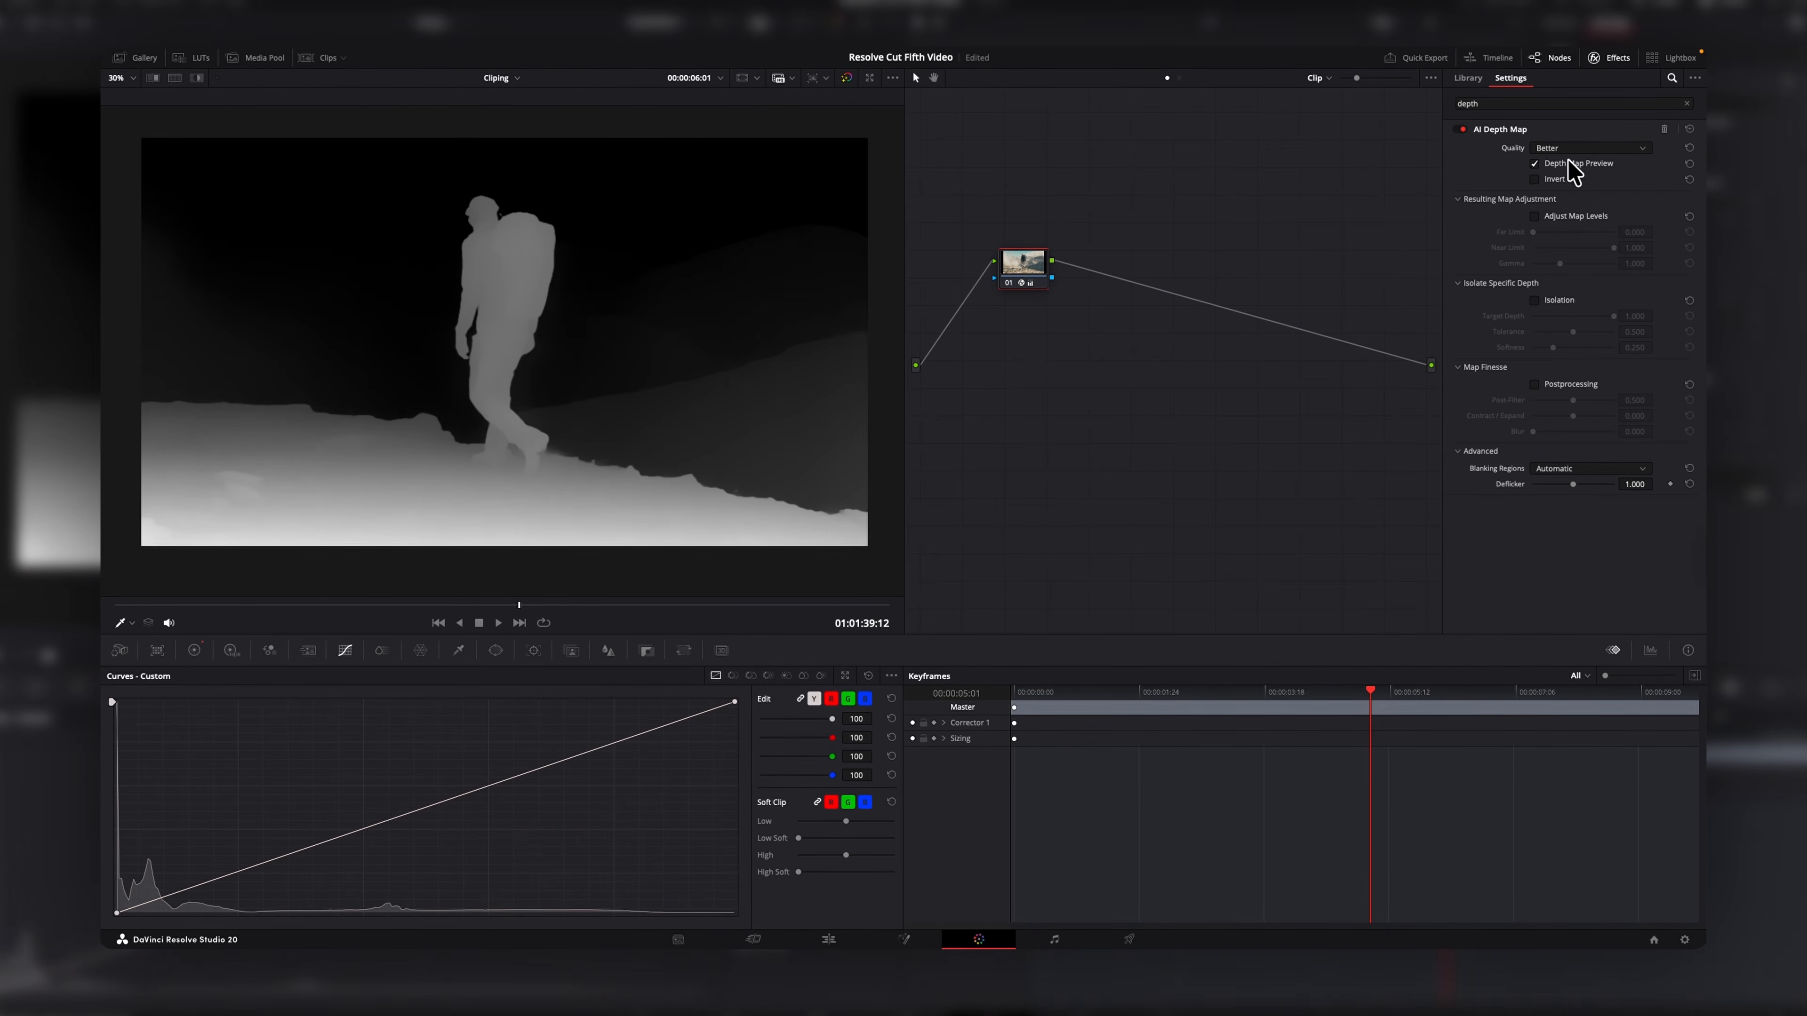
Enable Adjust Map Levels in AI Depth Map and set Far Limit to 0.178 and Near Limit to 0.318.
click(1533, 216)
mouse_move(1533, 232)
mouse_down()
mouse_move(1567, 245)
mouse_move(1549, 232)
mouse_move(1535, 263)
mouse_move(1562, 246)
mouse_up()
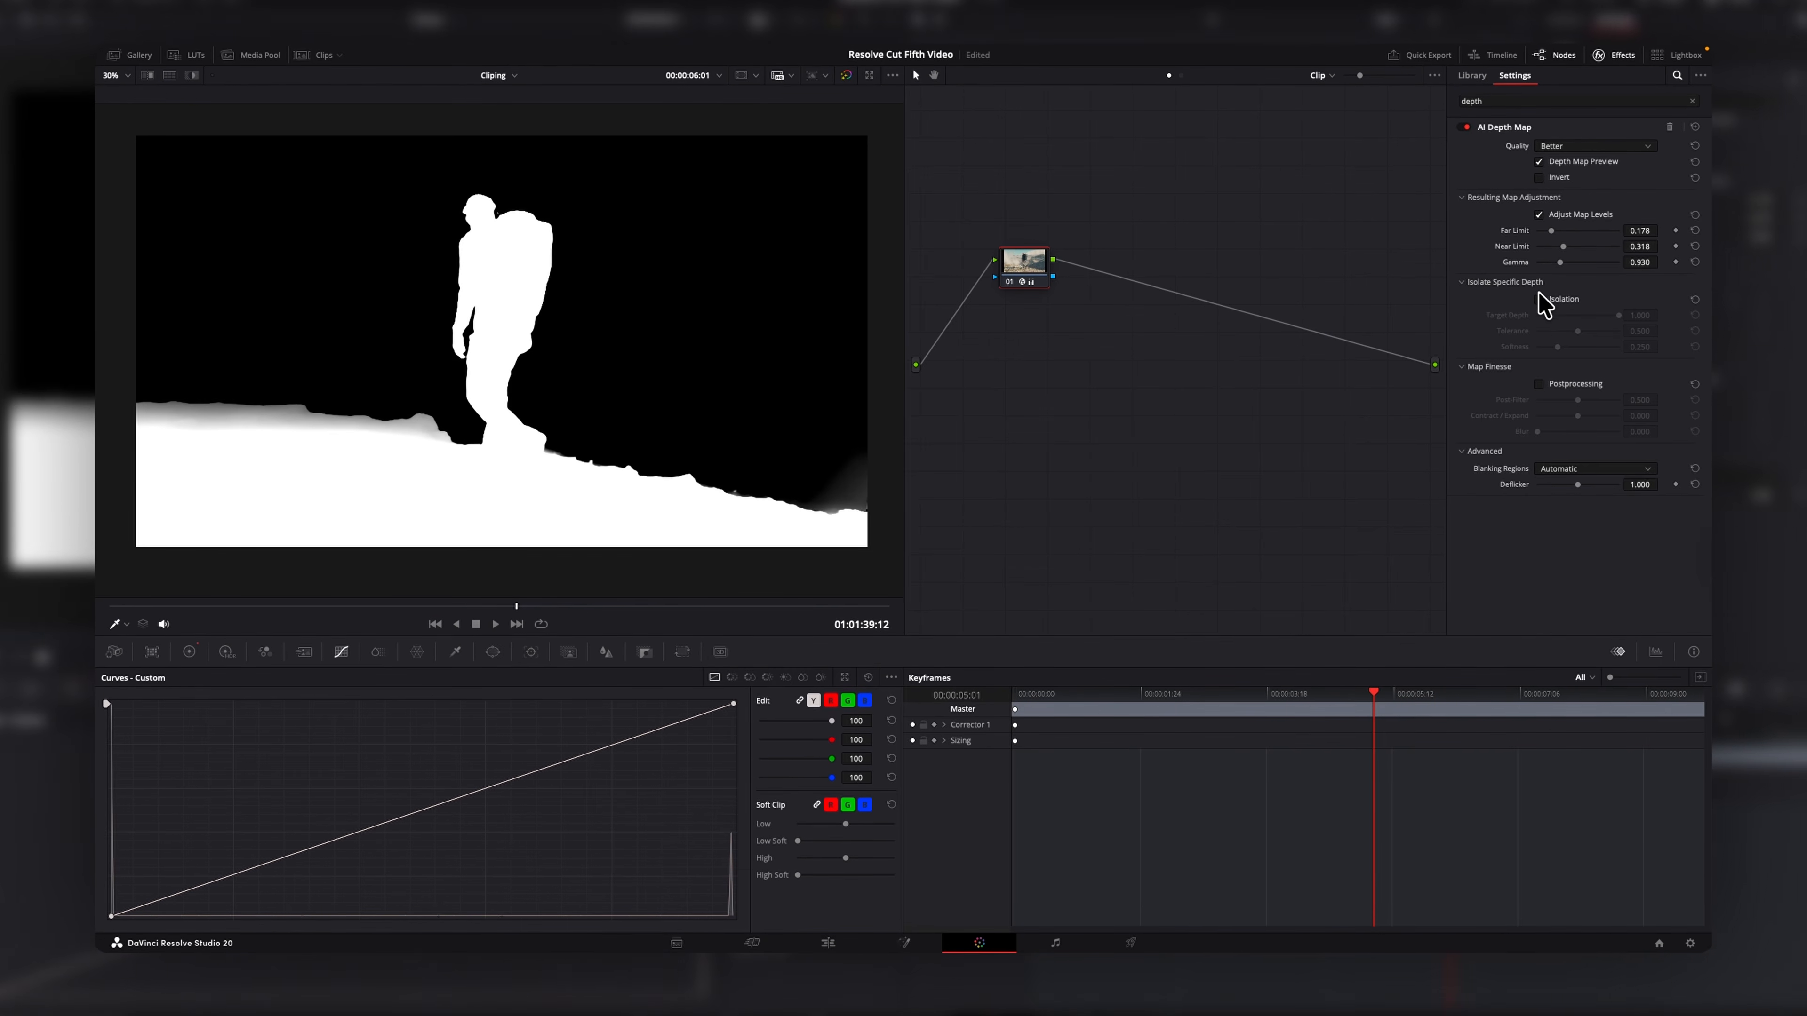
click(1541, 177)
click(1542, 176)
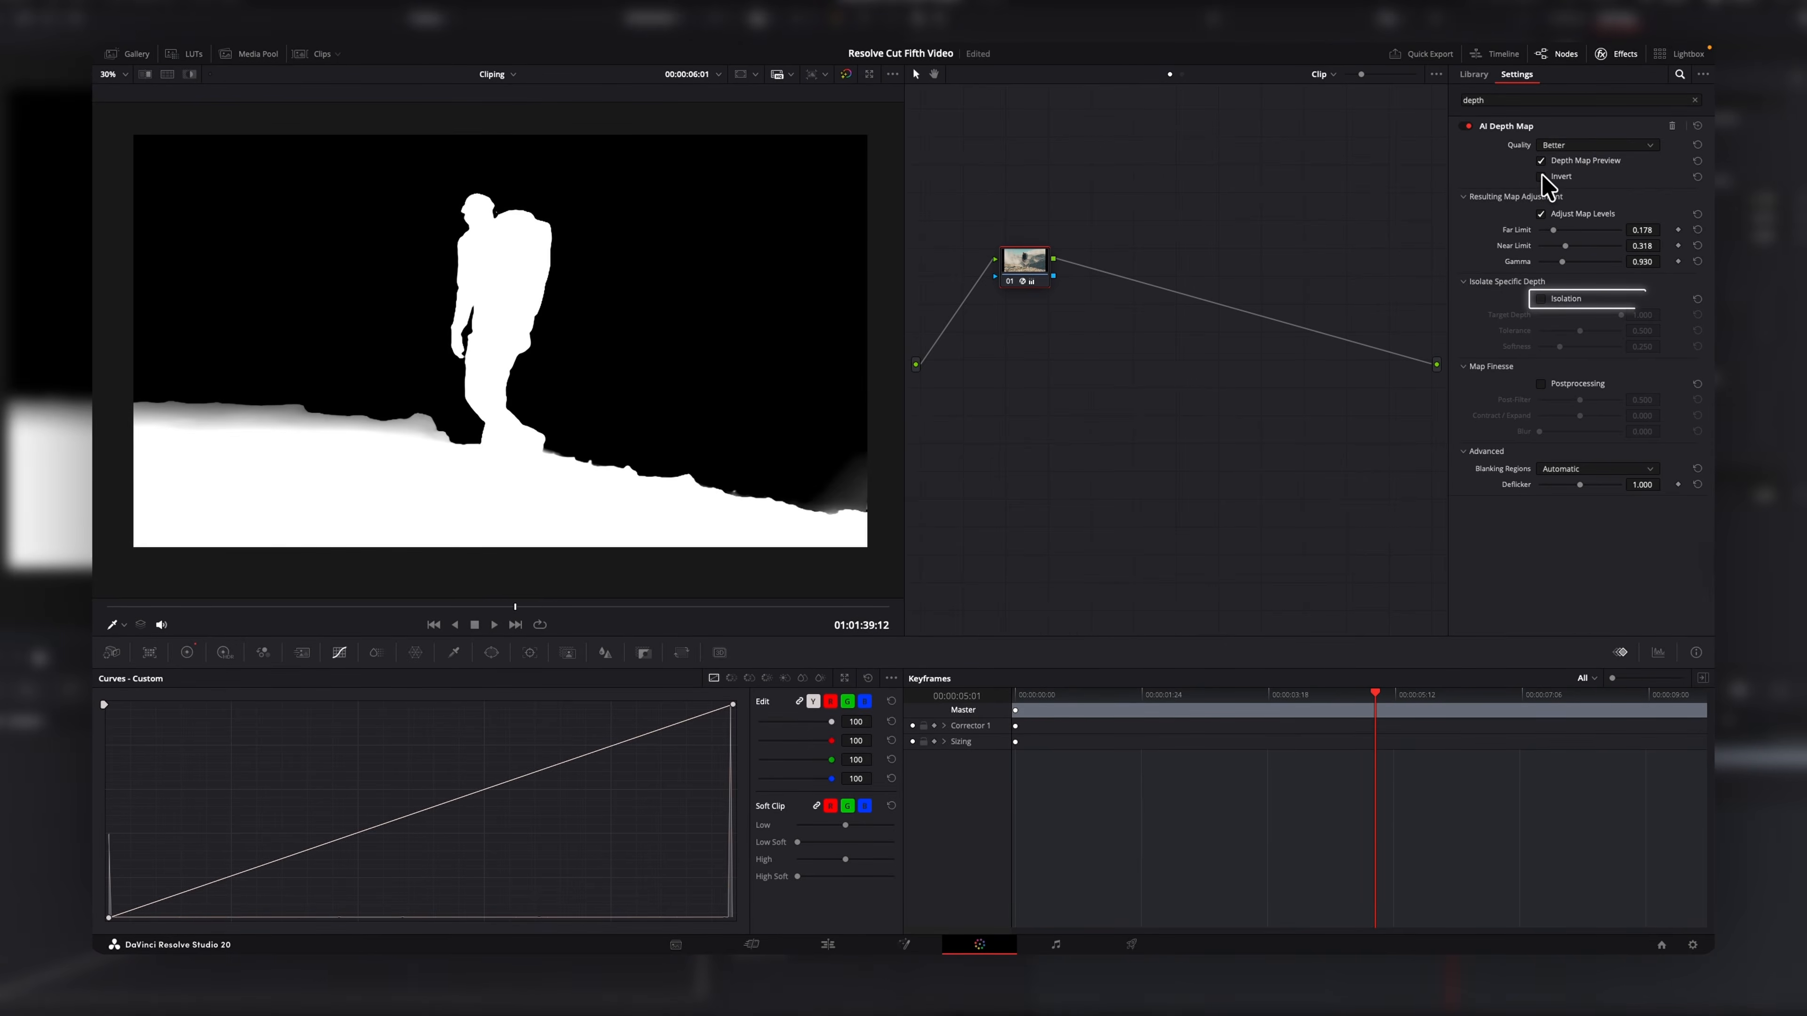
Enable Isolation and set Target Depth to 0.837, Tolerance to 0.659 and Softness to 0.411.
click(1542, 298)
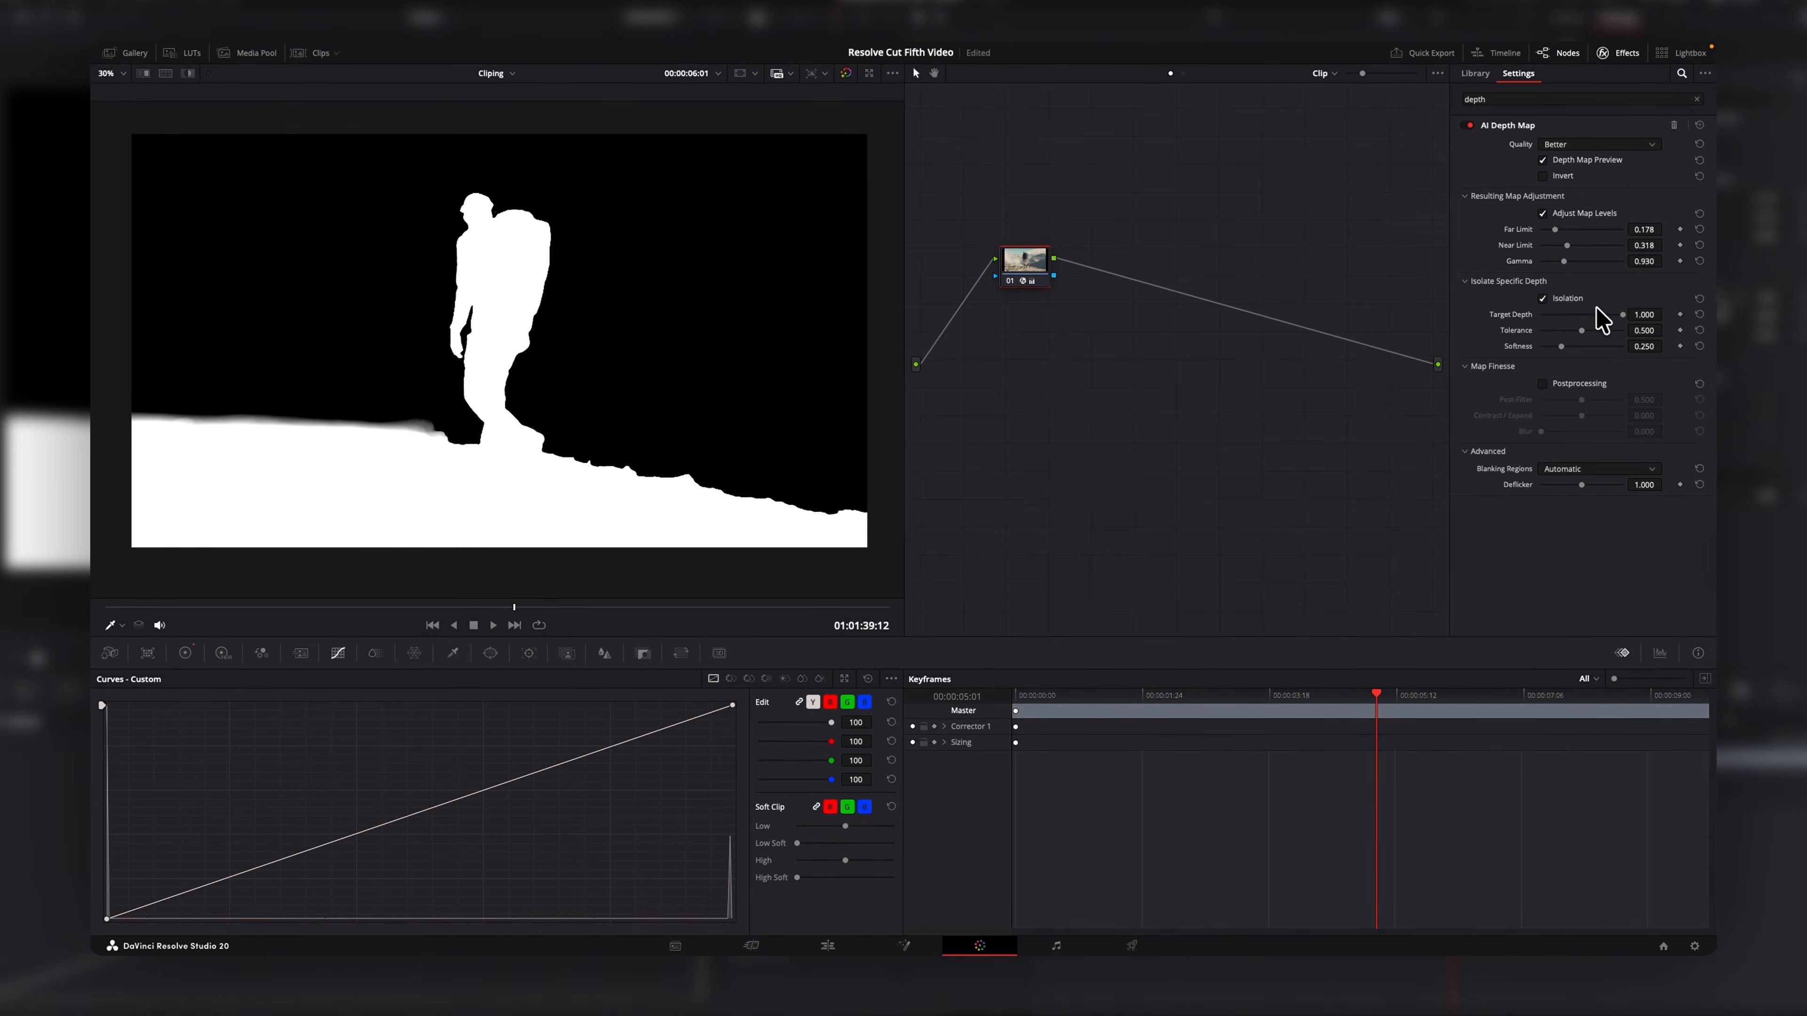
mouse_move(1619, 313)
mouse_down()
mouse_move(1593, 315)
mouse_move(1615, 314)
mouse_move(1605, 327)
mouse_up()
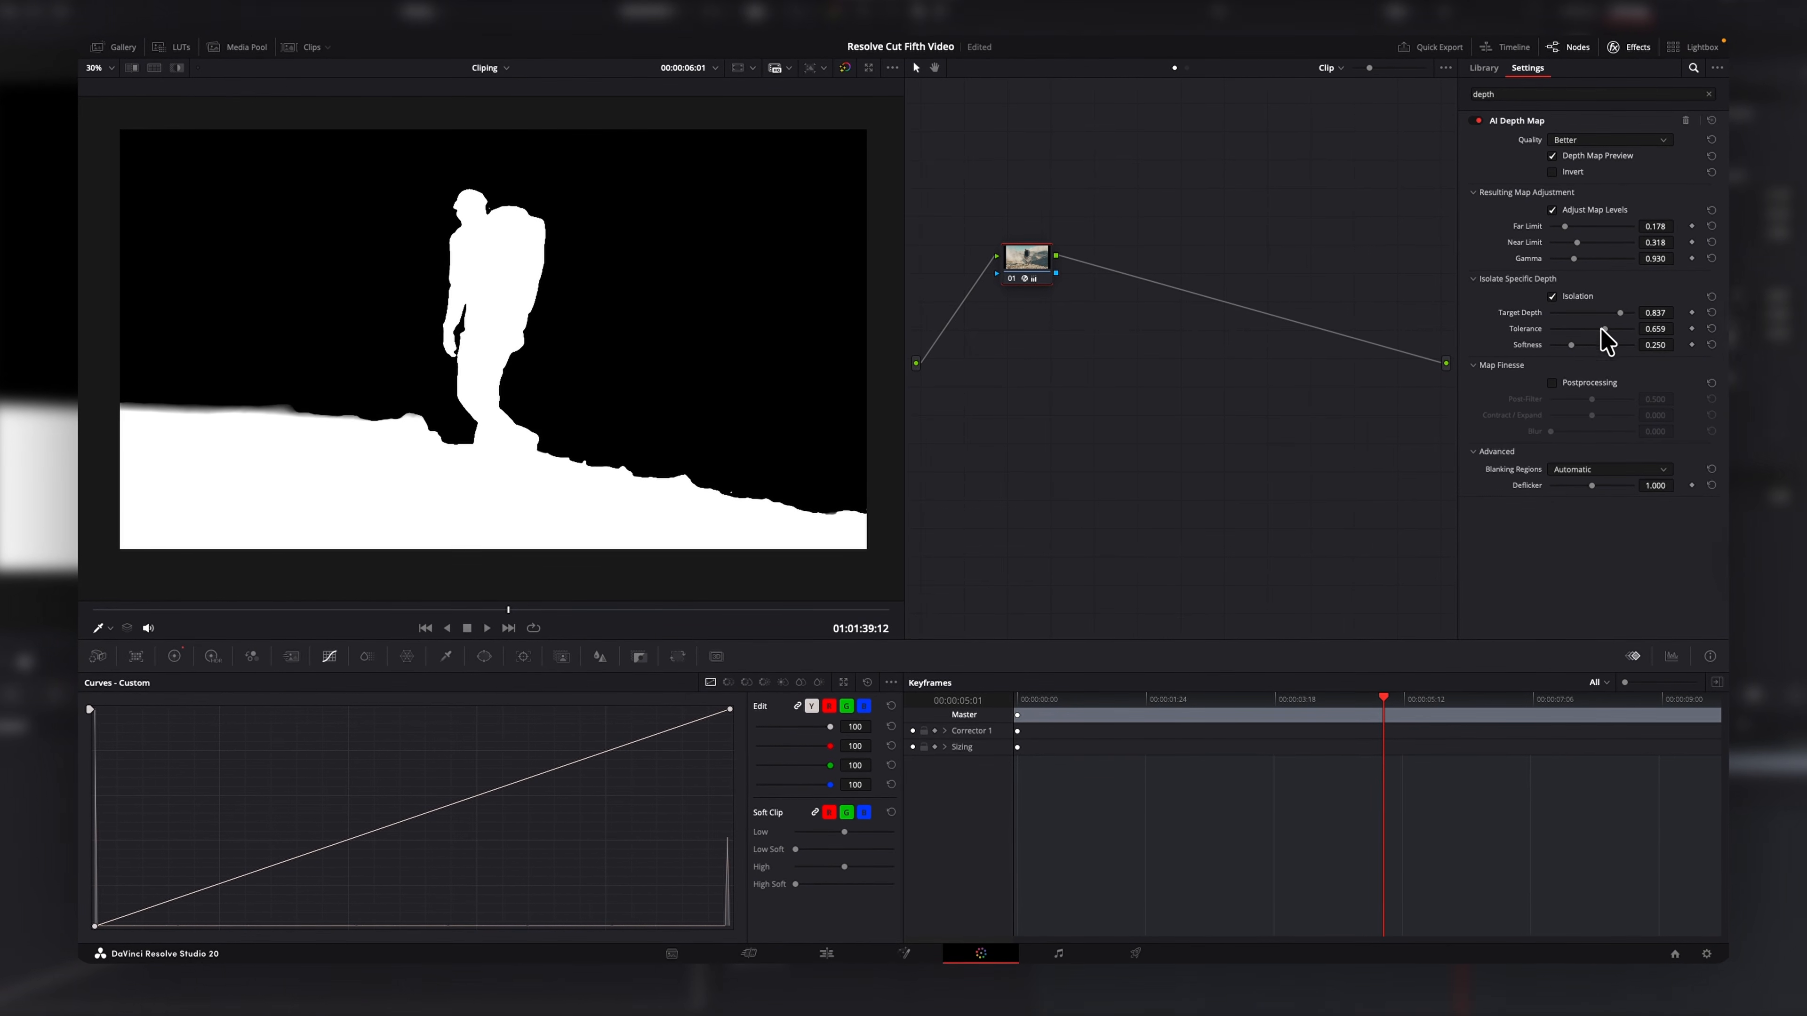
drag(1573, 345, 1587, 344)
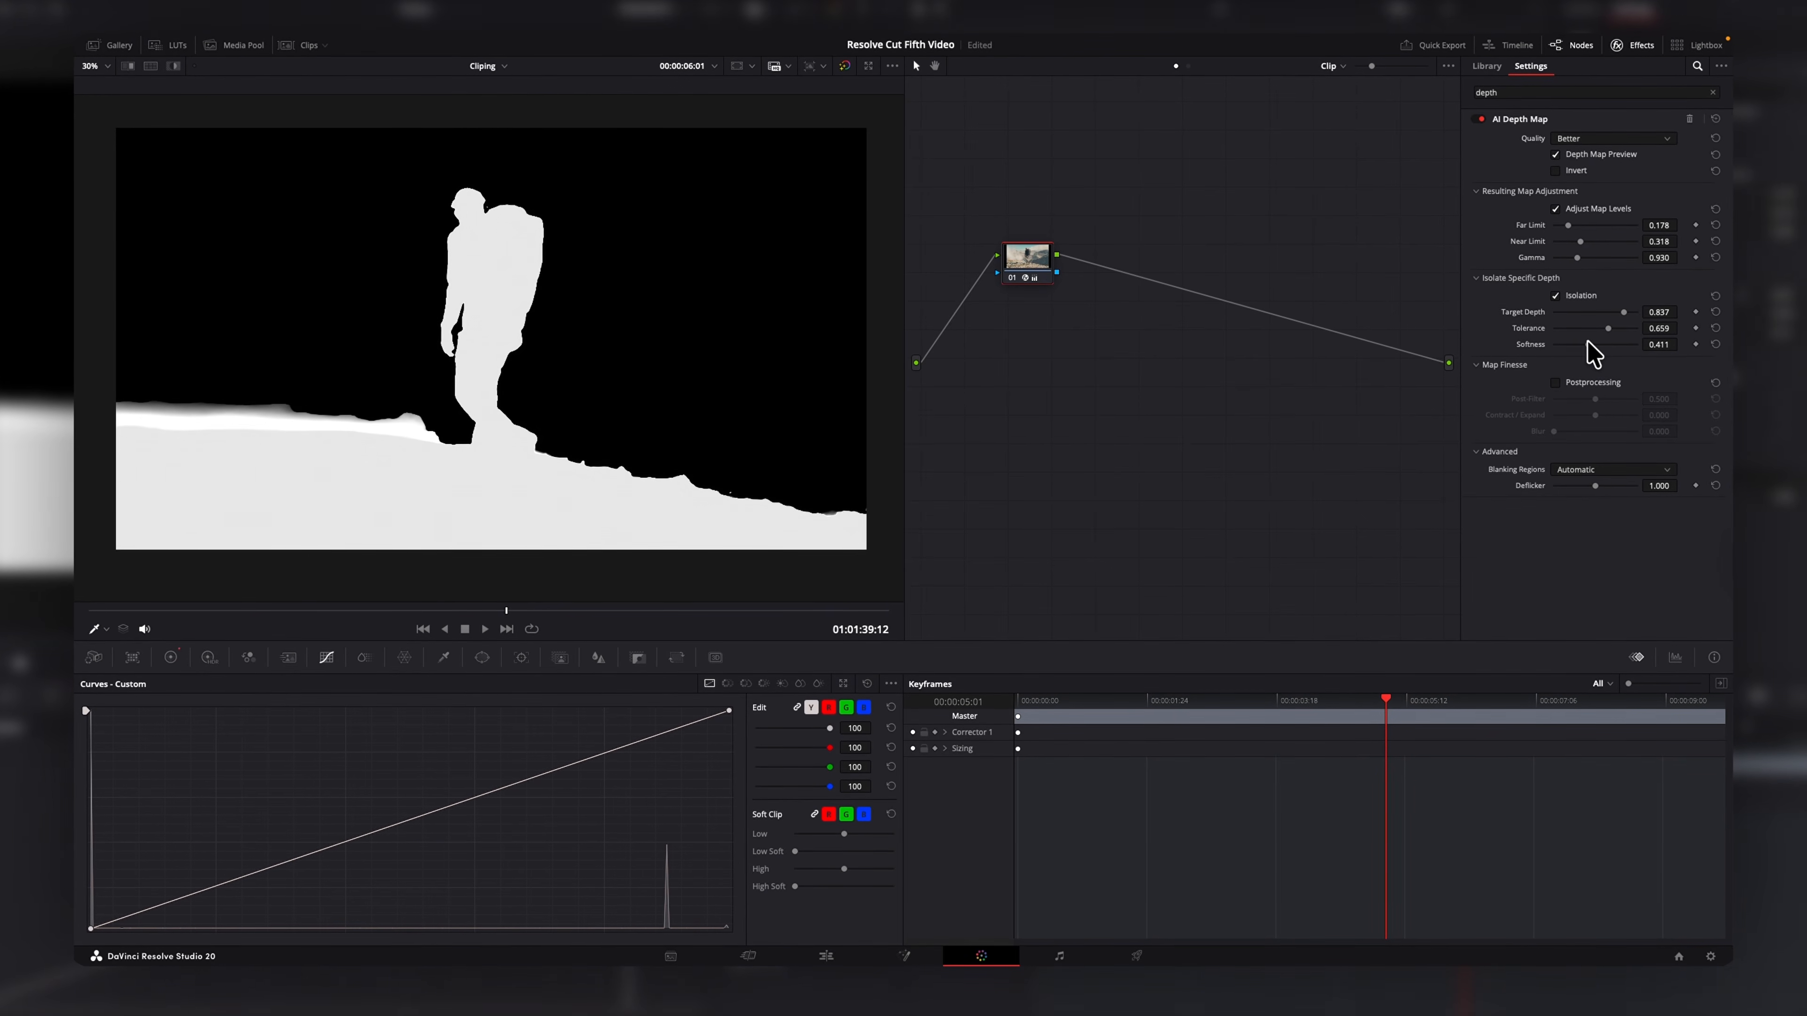
Turn off Depth Map Preview, lower the curve's top point, and enable Invert on the depth map.
click(1557, 154)
drag(728, 713, 727, 772)
click(1560, 170)
right_click(1025, 256)
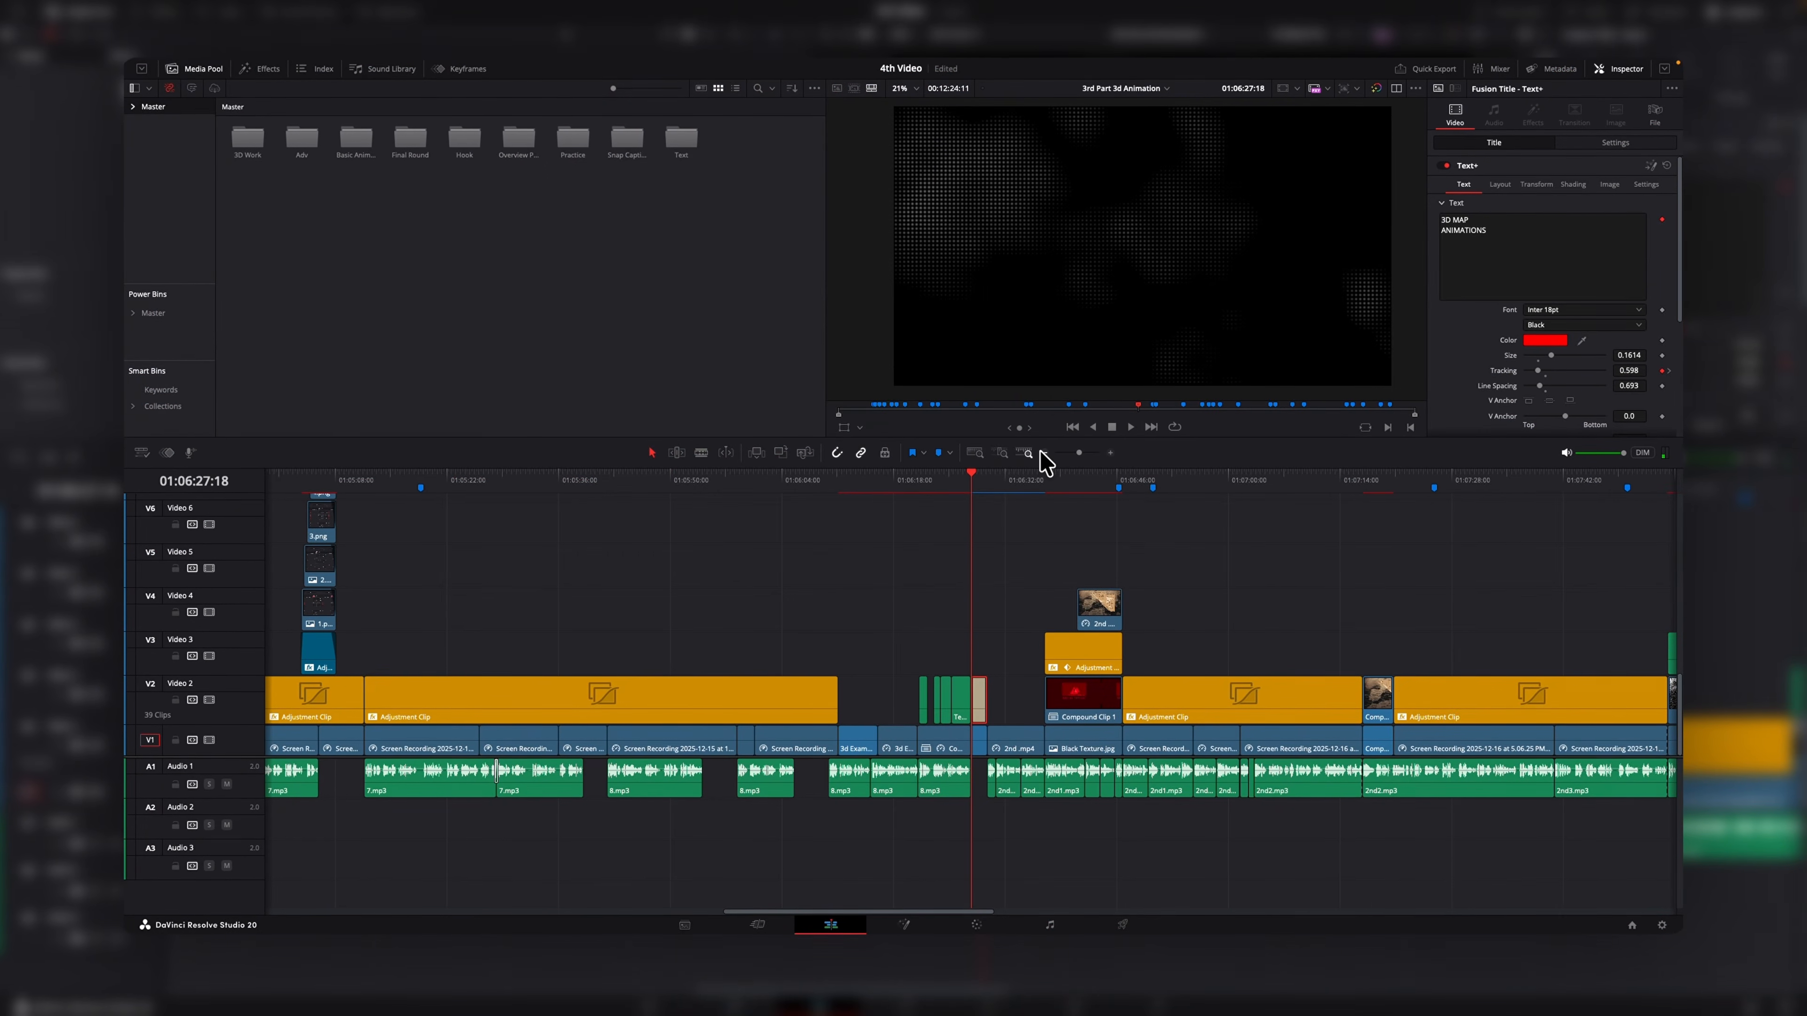
Marquee-select a range of clips on the timeline and move them further along.
scroll(1035, 552, down, 10)
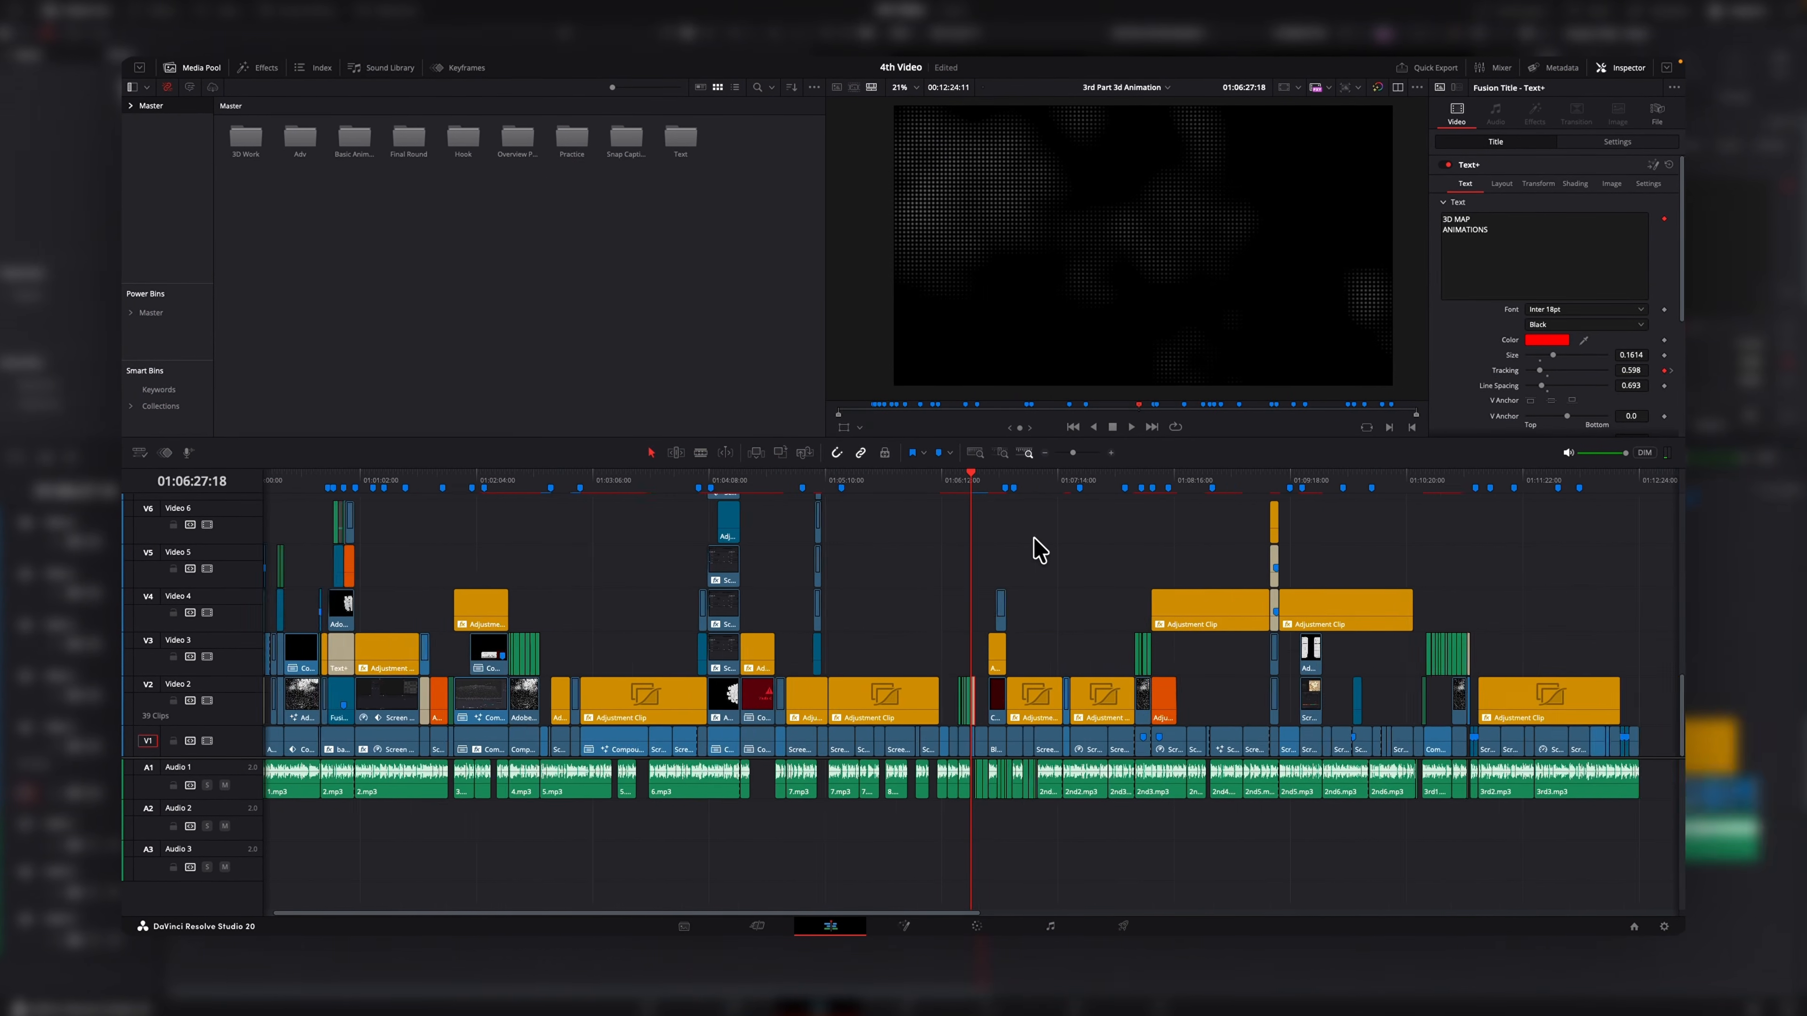
scroll(1039, 550, down, 3)
drag(1241, 828, 727, 528)
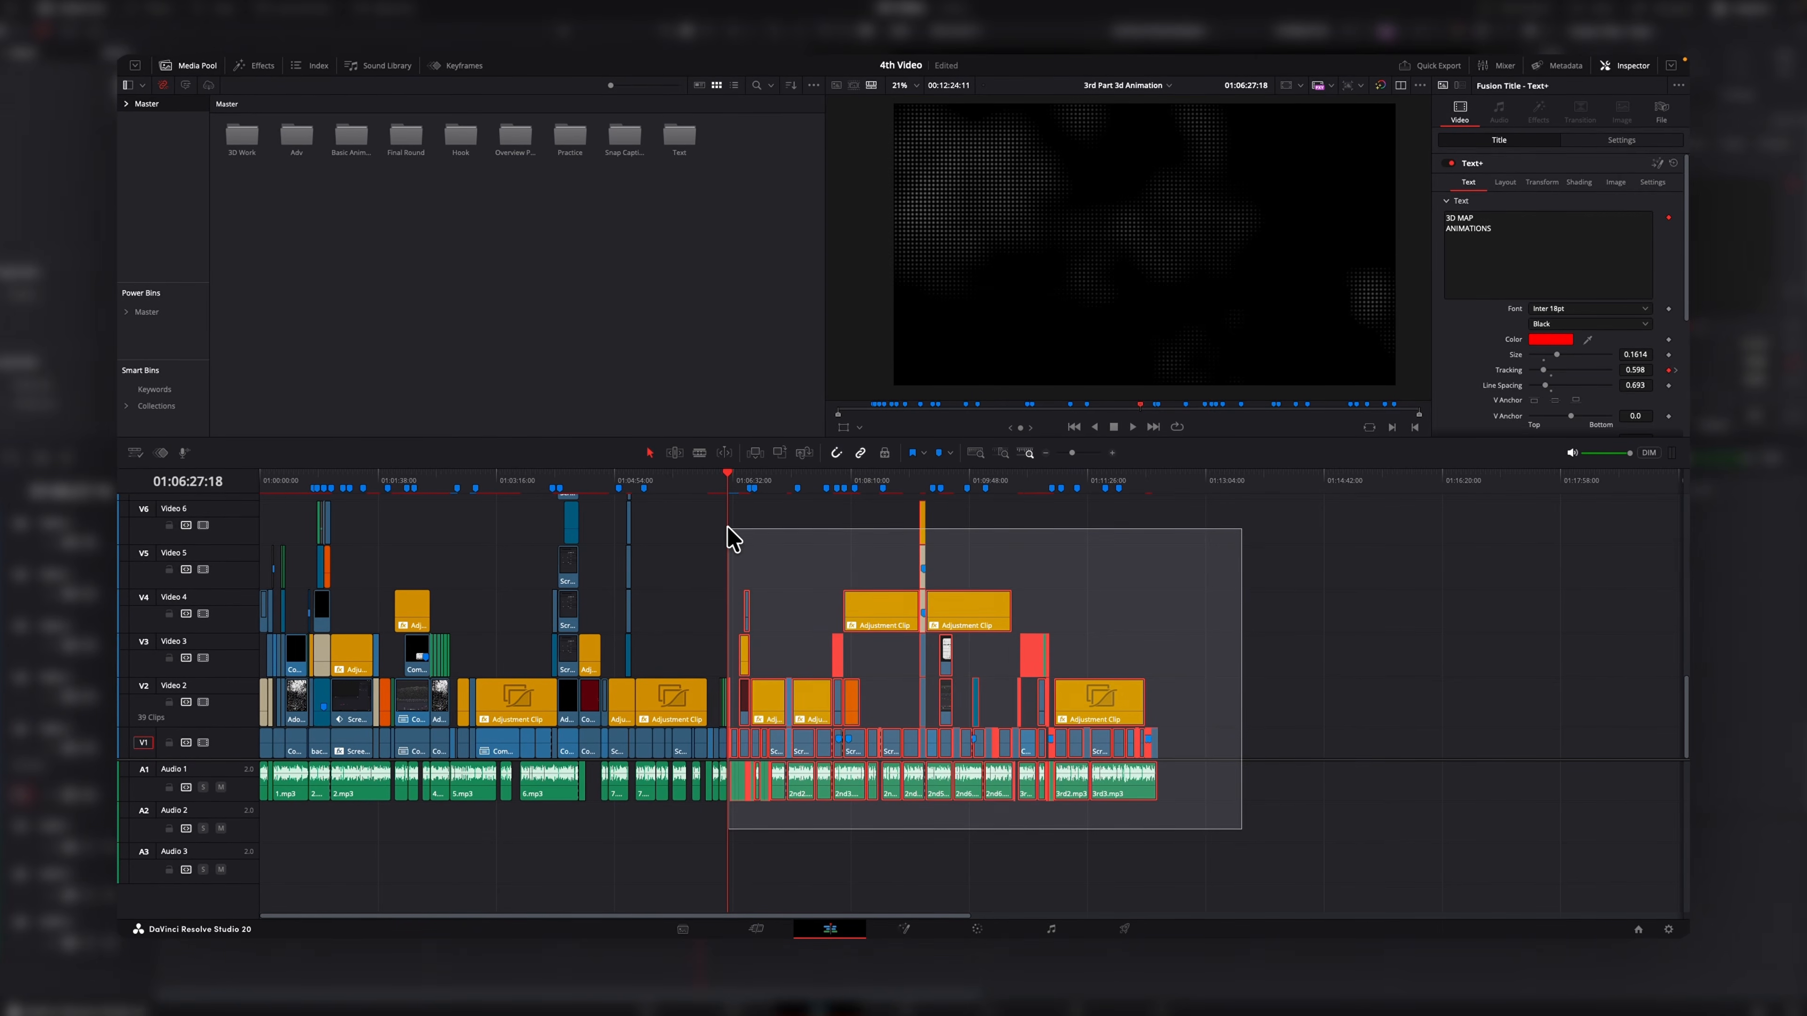
drag(767, 696, 827, 701)
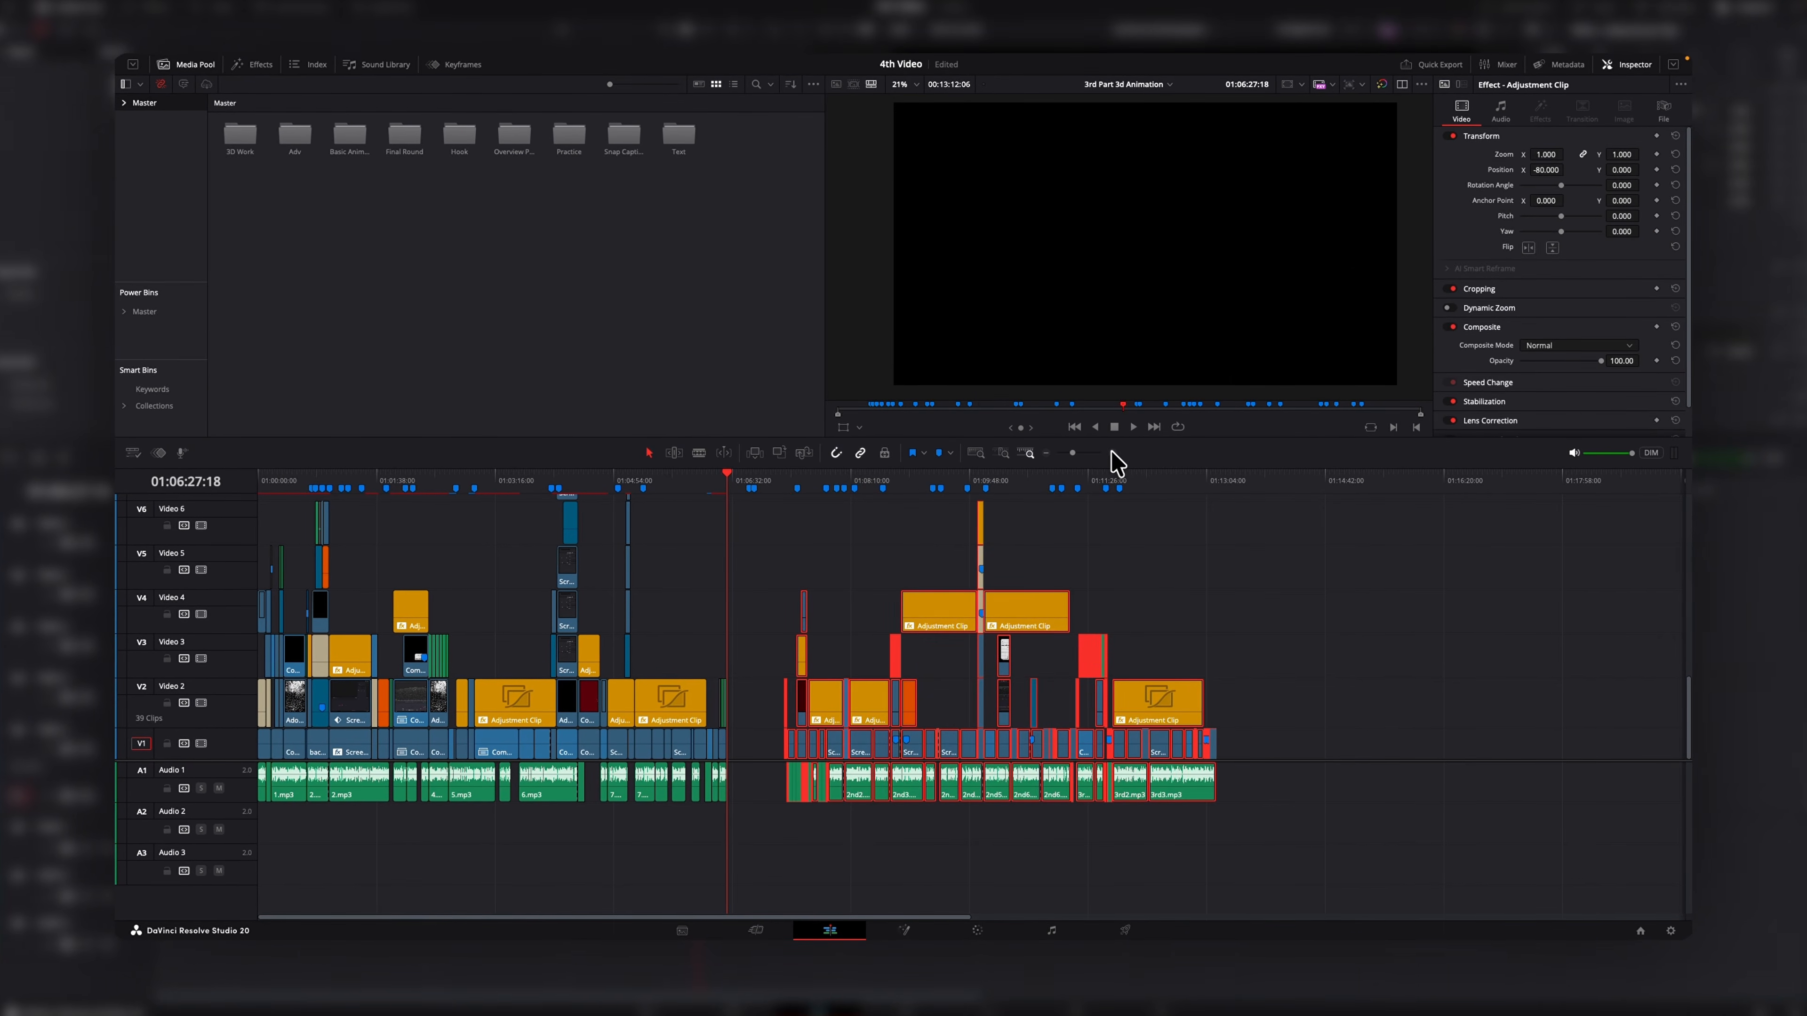
drag(348, 135, 981, 746)
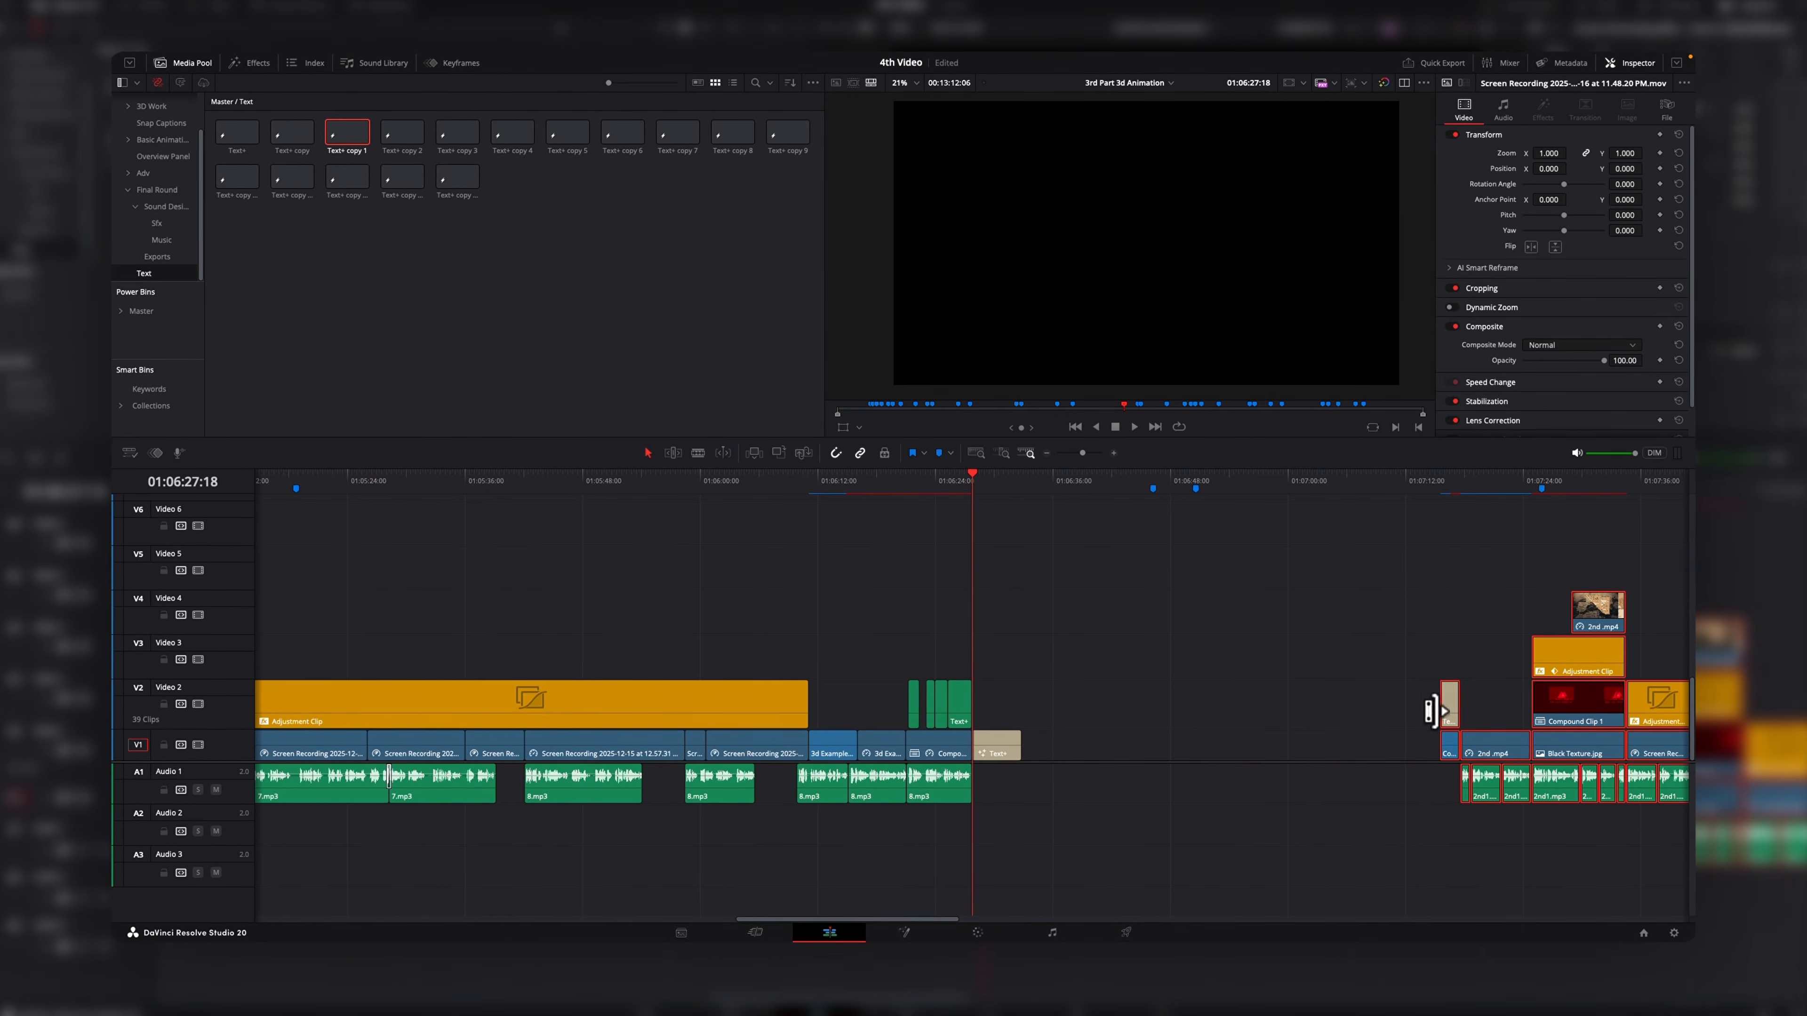
drag(1432, 711, 1028, 701)
click(1026, 612)
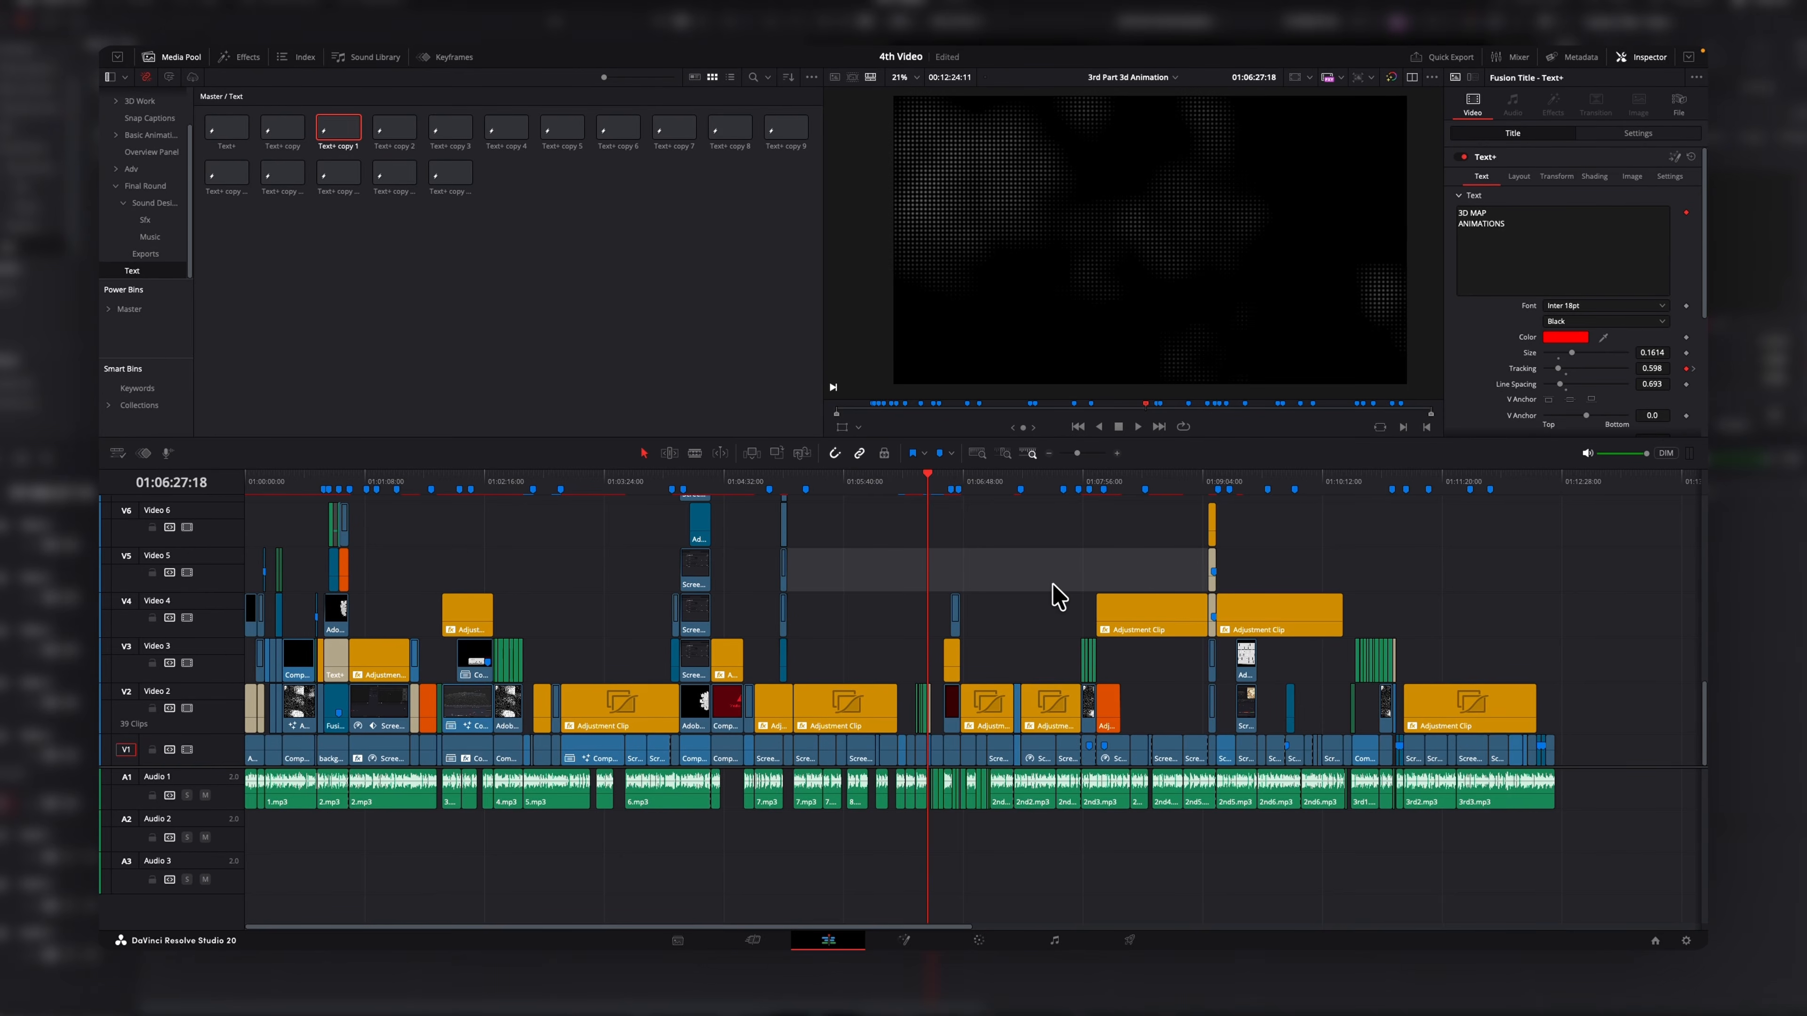
Select all clips forward of the playhead and shift them along the timeline to close the gap.
key(alt+y)
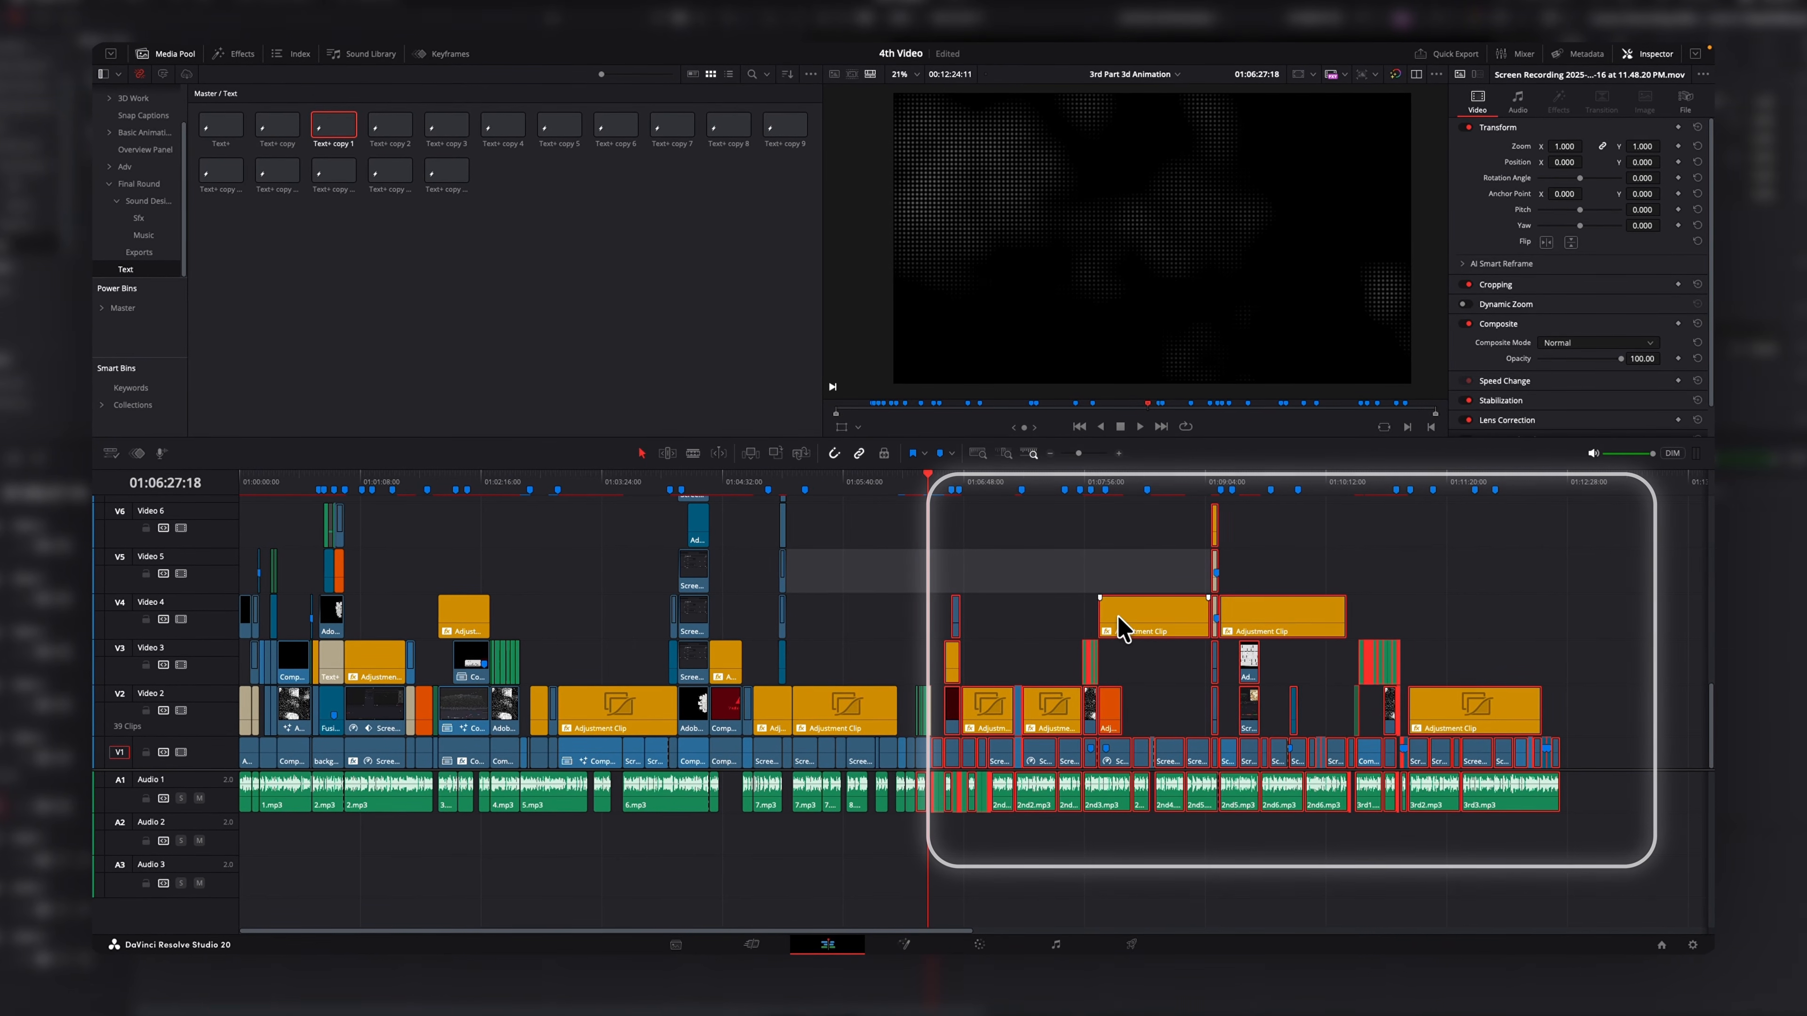
drag(1114, 630, 1216, 632)
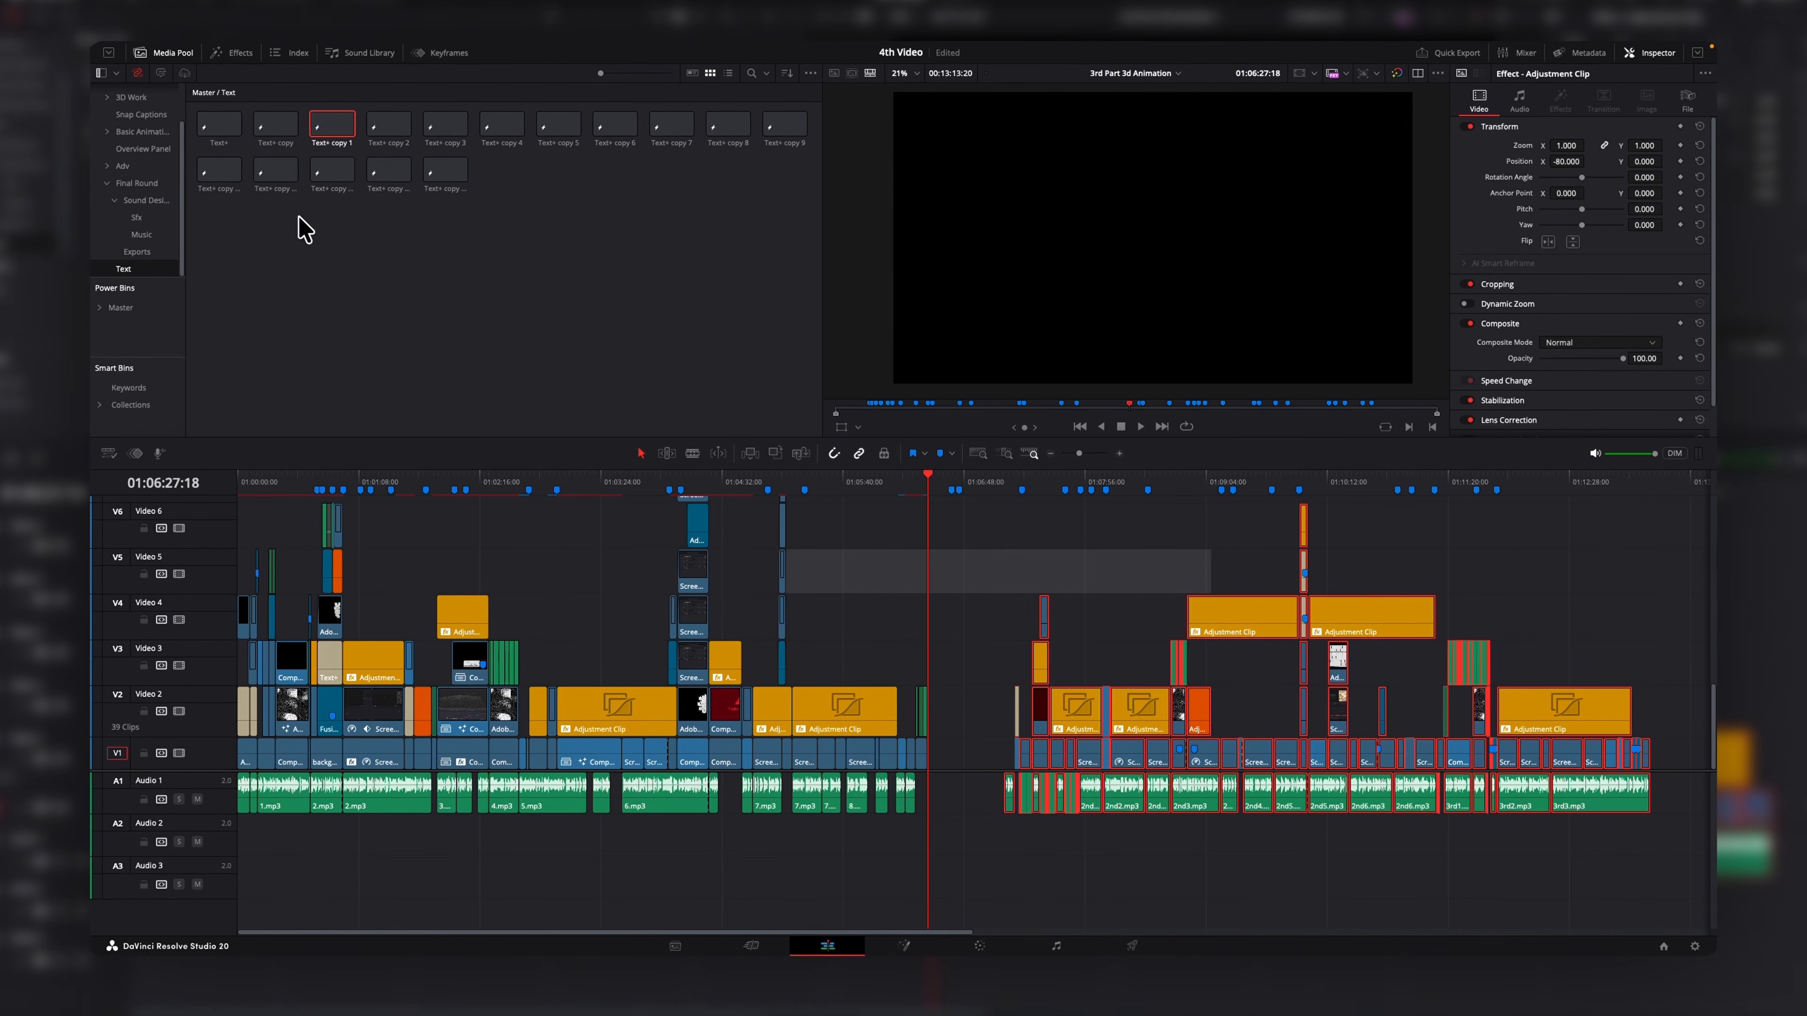
drag(331, 124, 660, 539)
drag(964, 786, 941, 787)
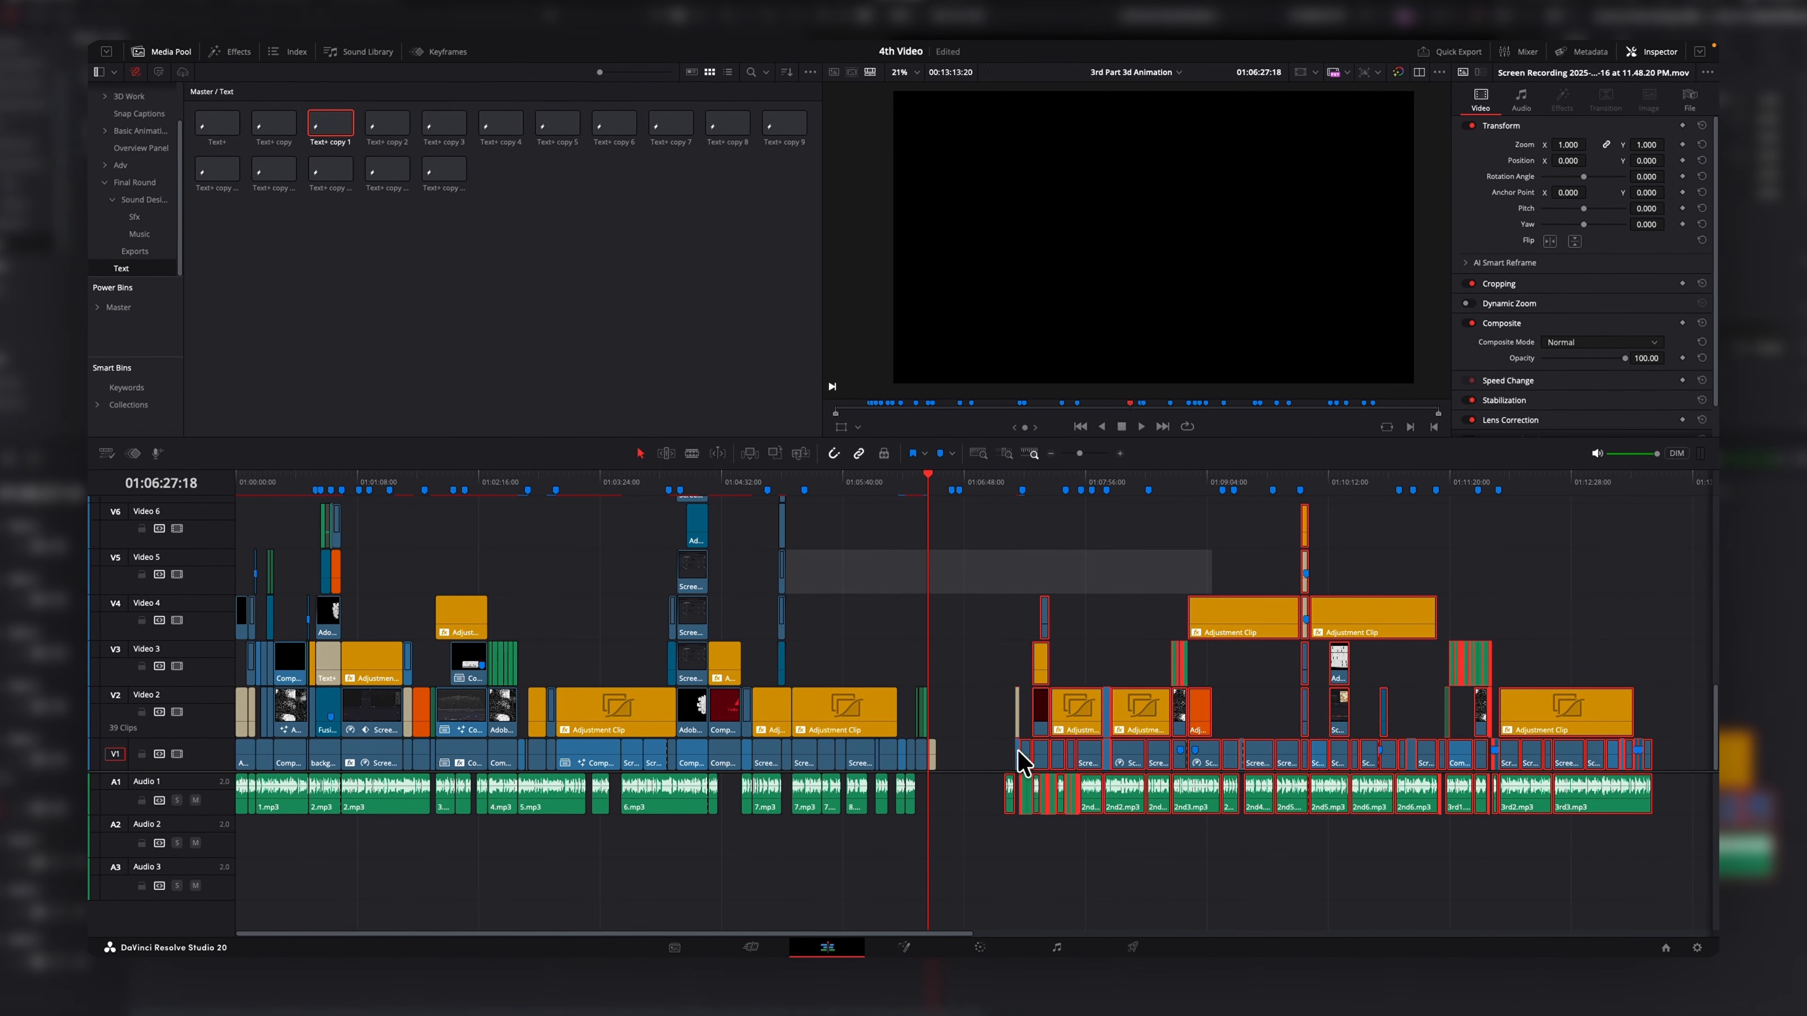
drag(1061, 754, 980, 759)
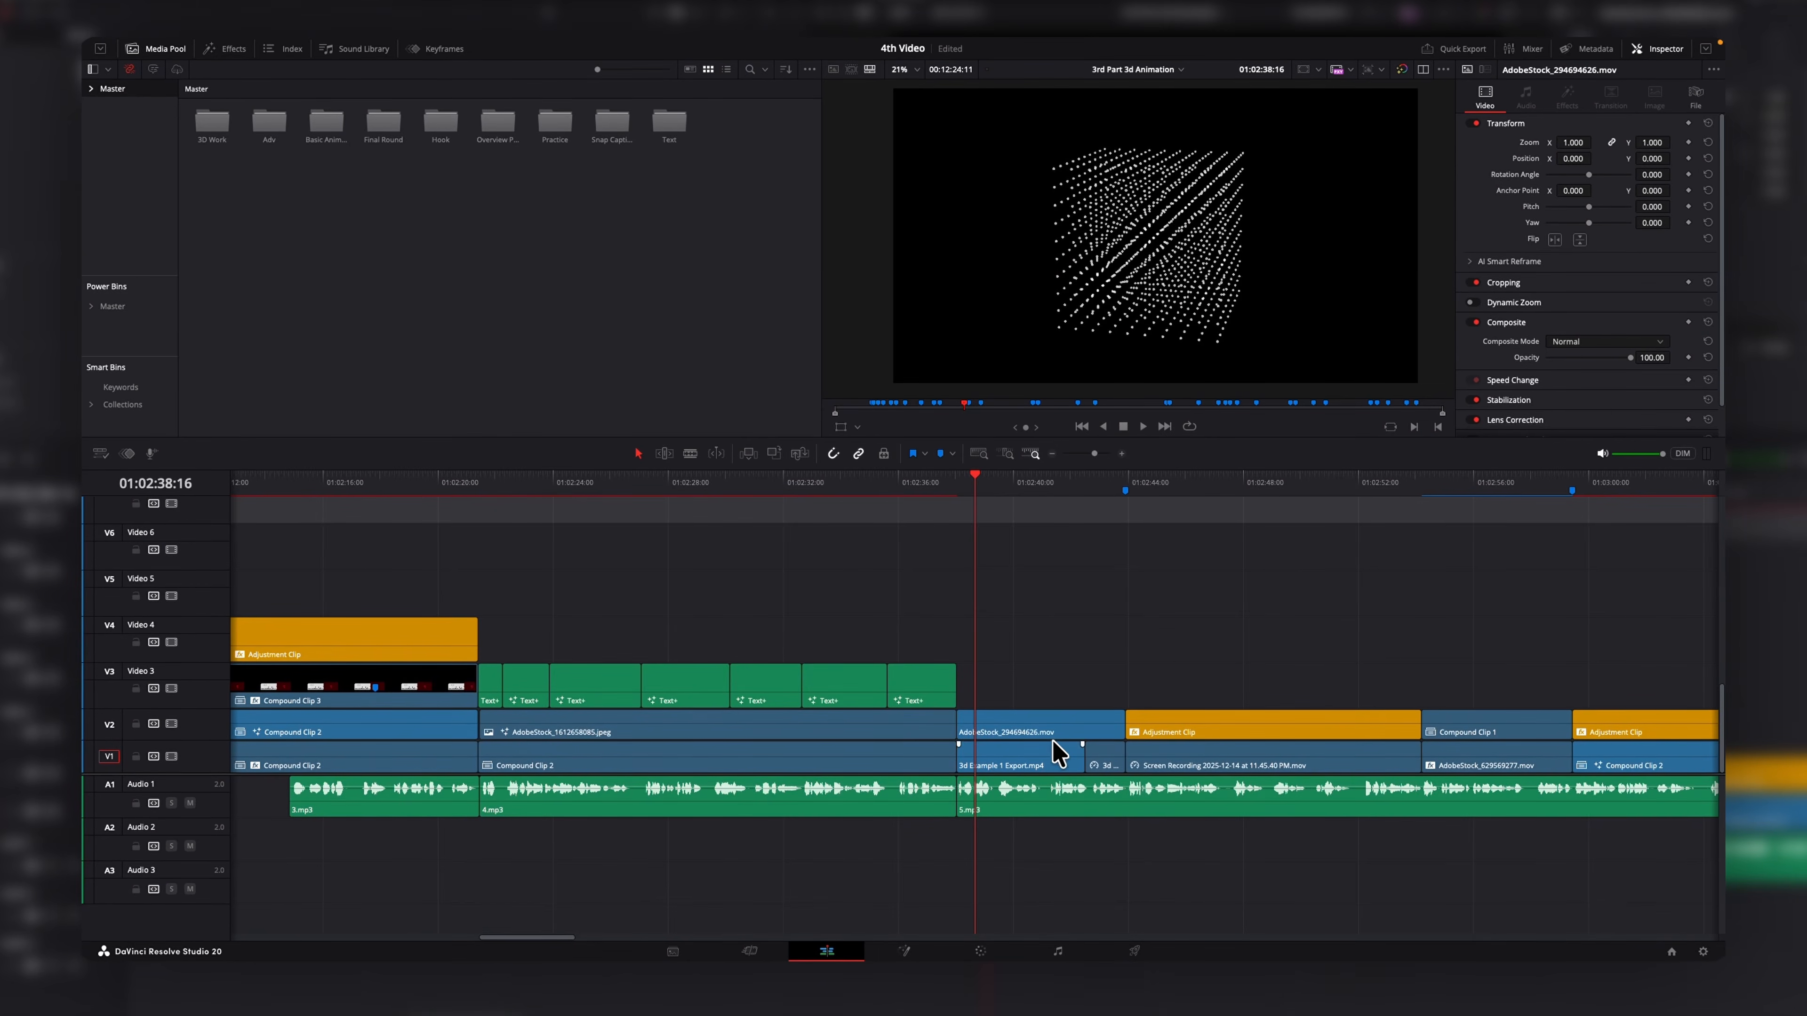
Slip the AdobeStock clip's content within its place on Video 2 using the trim tool.
drag(1059, 751, 959, 636)
click(958, 490)
drag(1150, 634, 1067, 726)
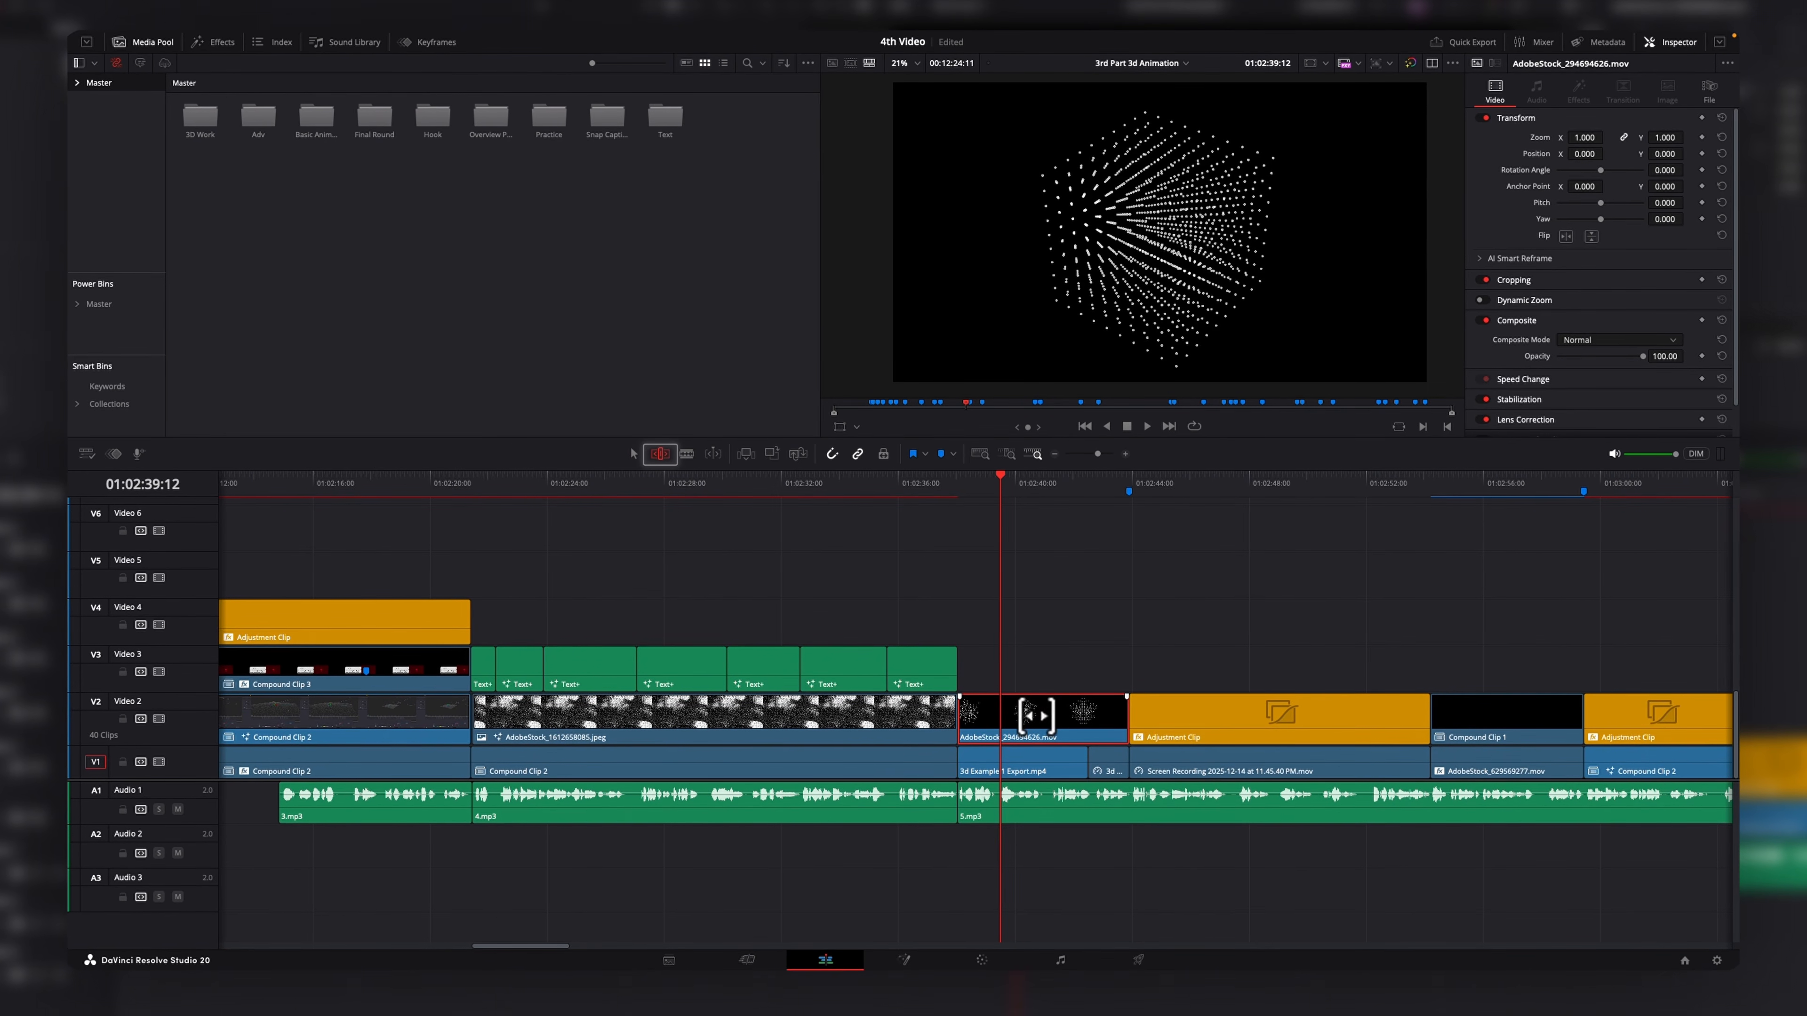
drag(1036, 715, 1105, 719)
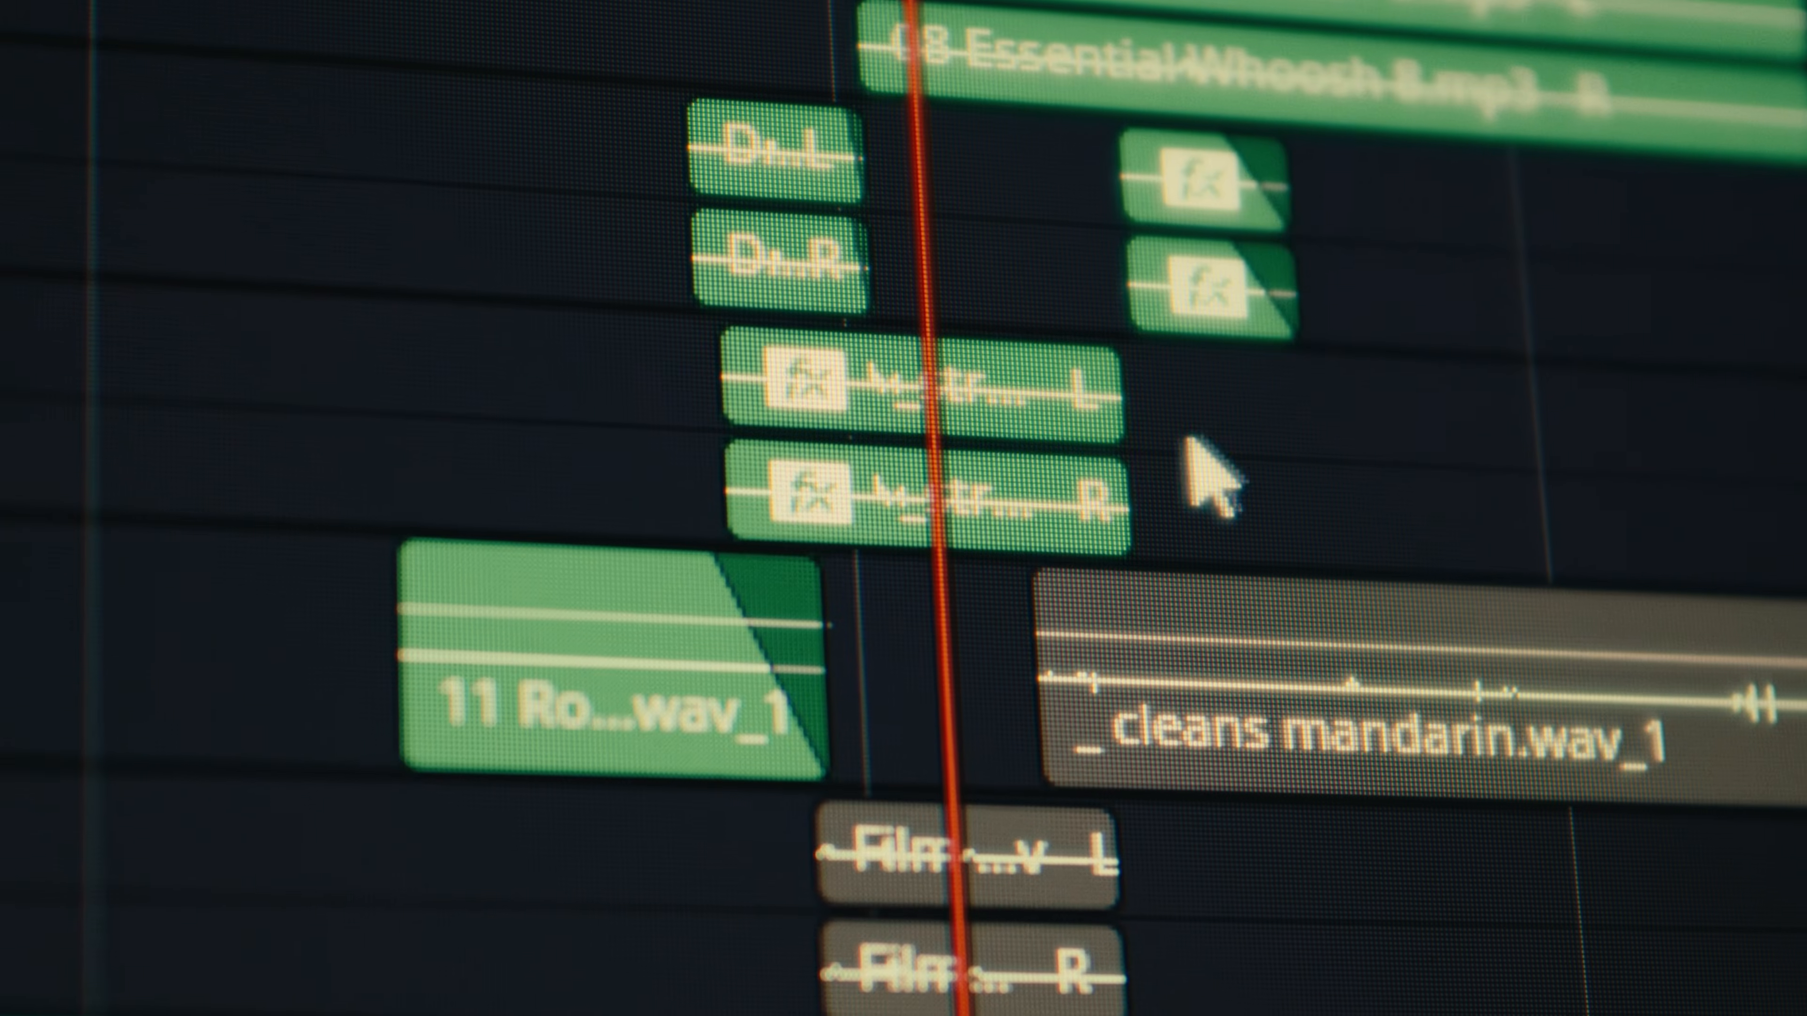
Select an audio clip and disable it.
click(1045, 384)
key(d)
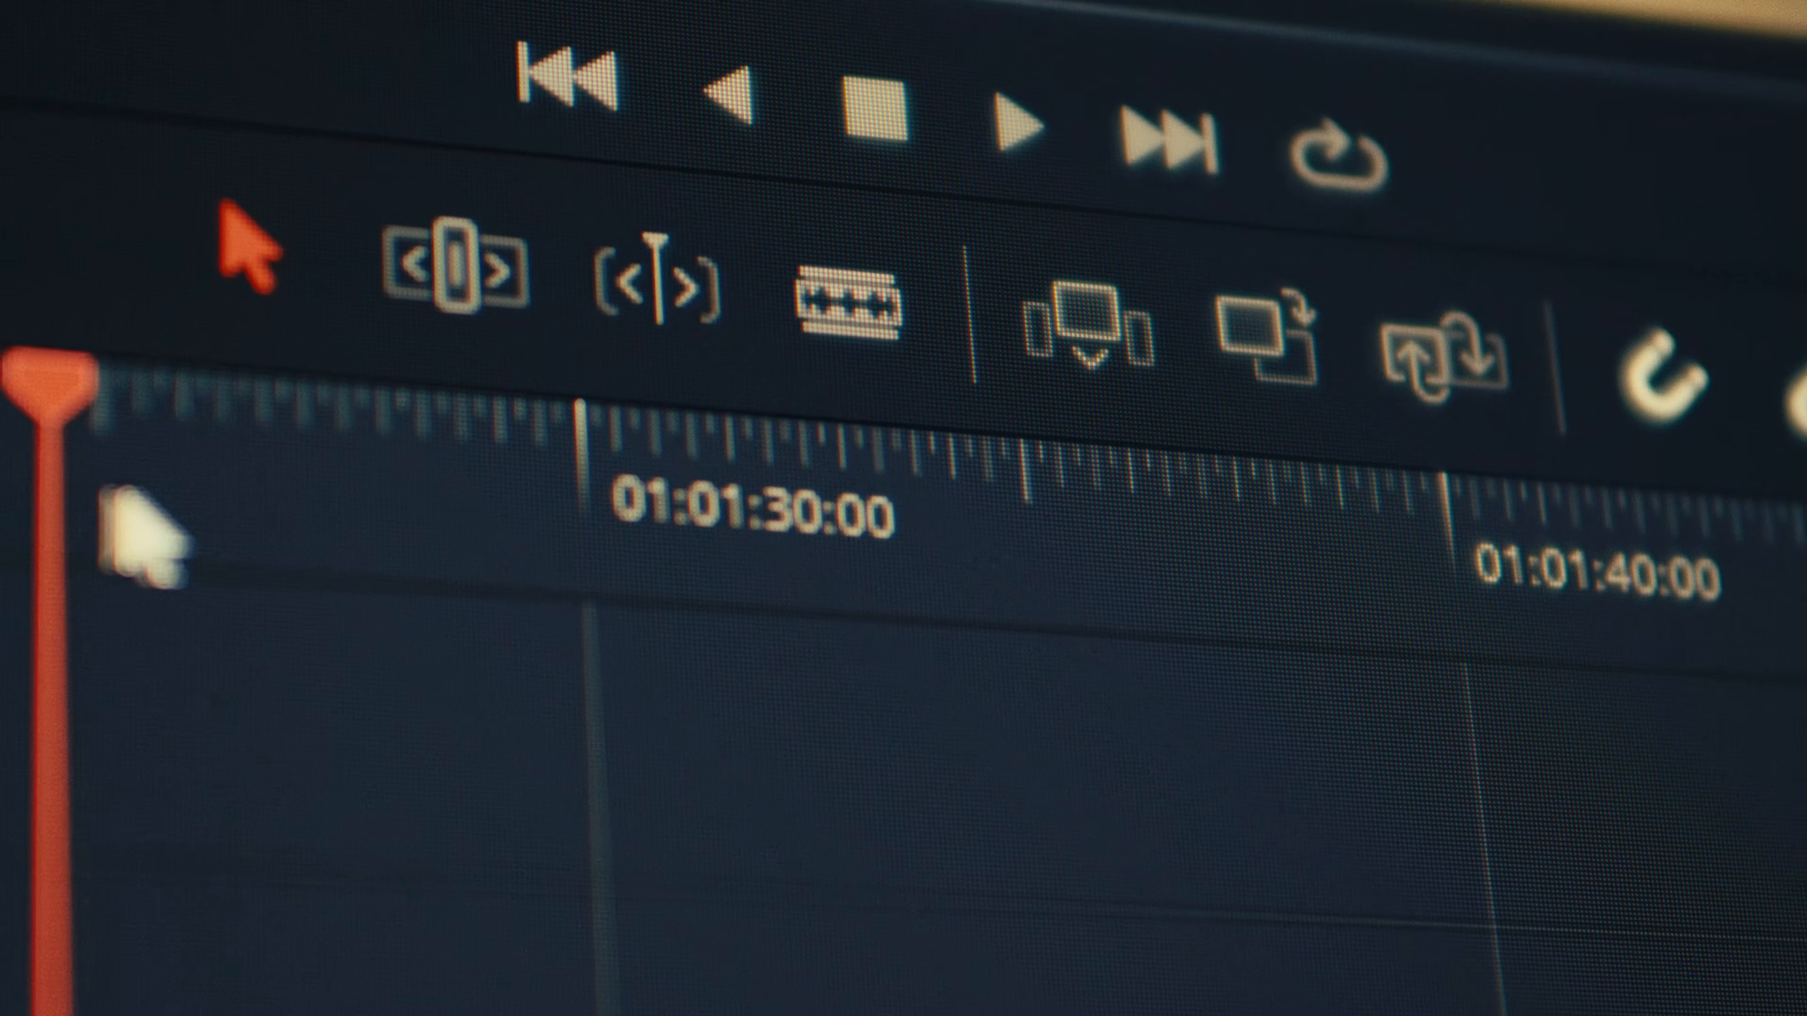
drag(249, 541, 1779, 665)
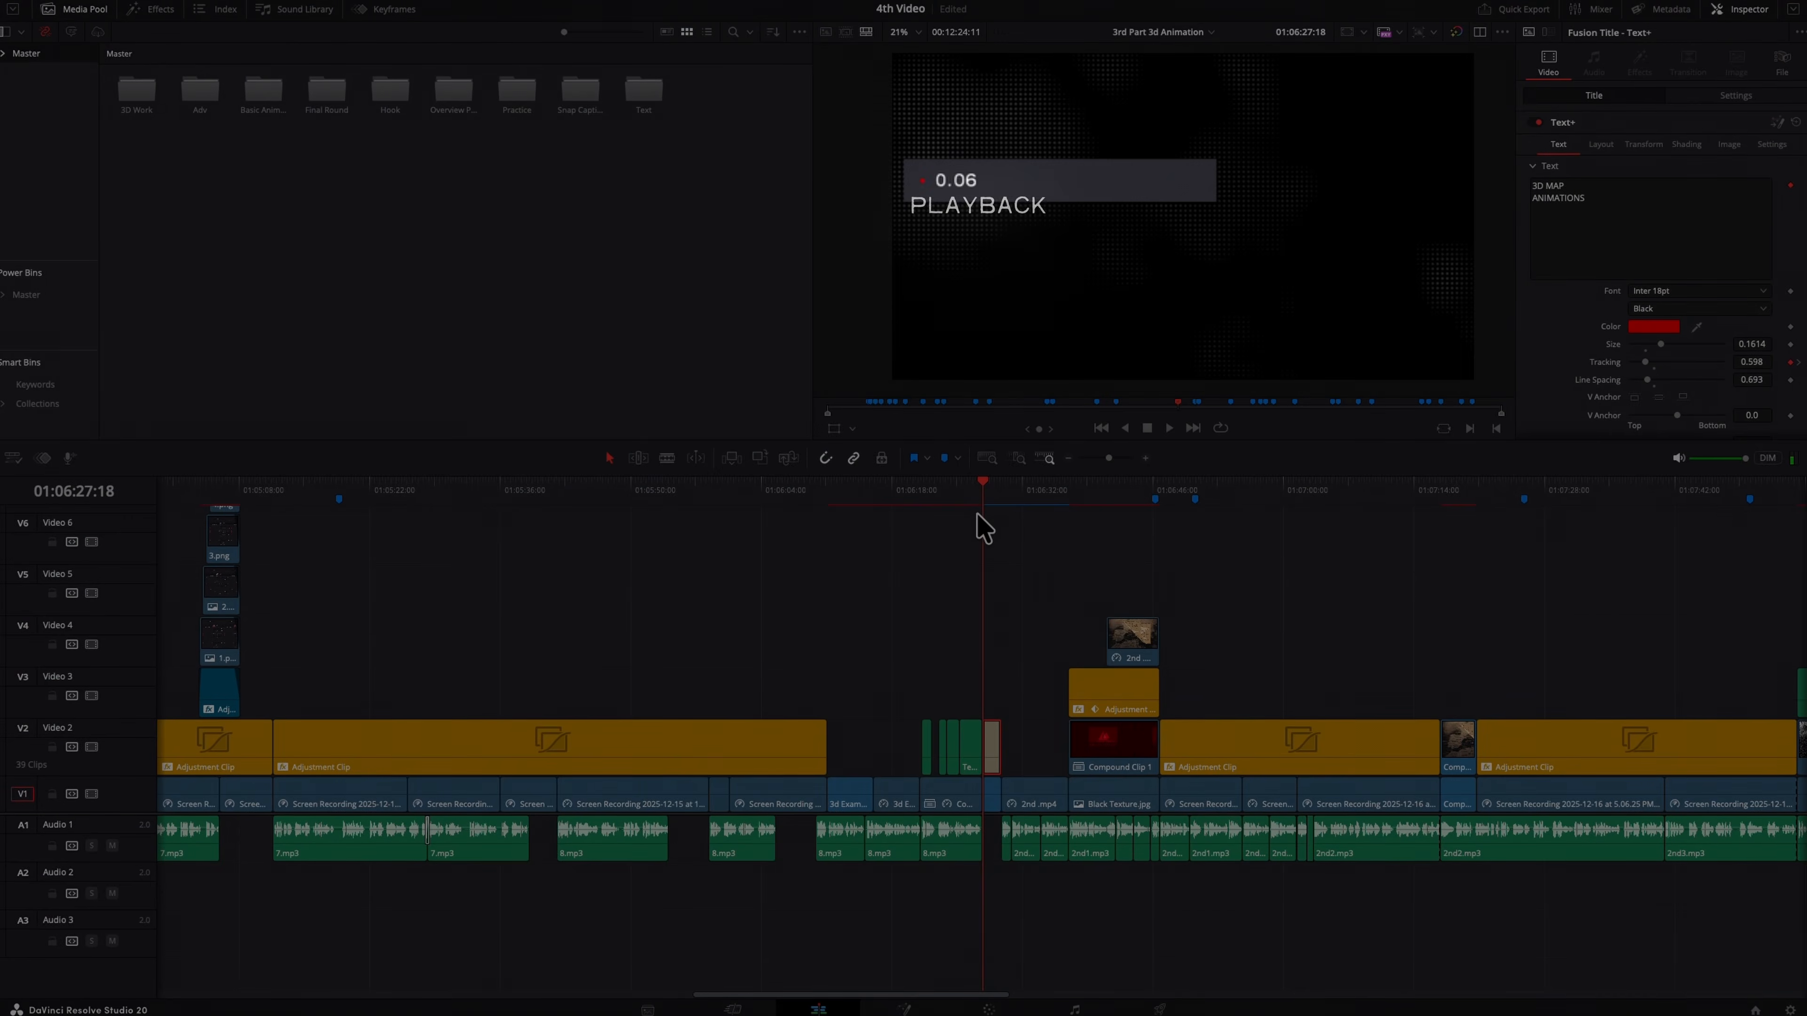
scroll(1066, 484, down, 5)
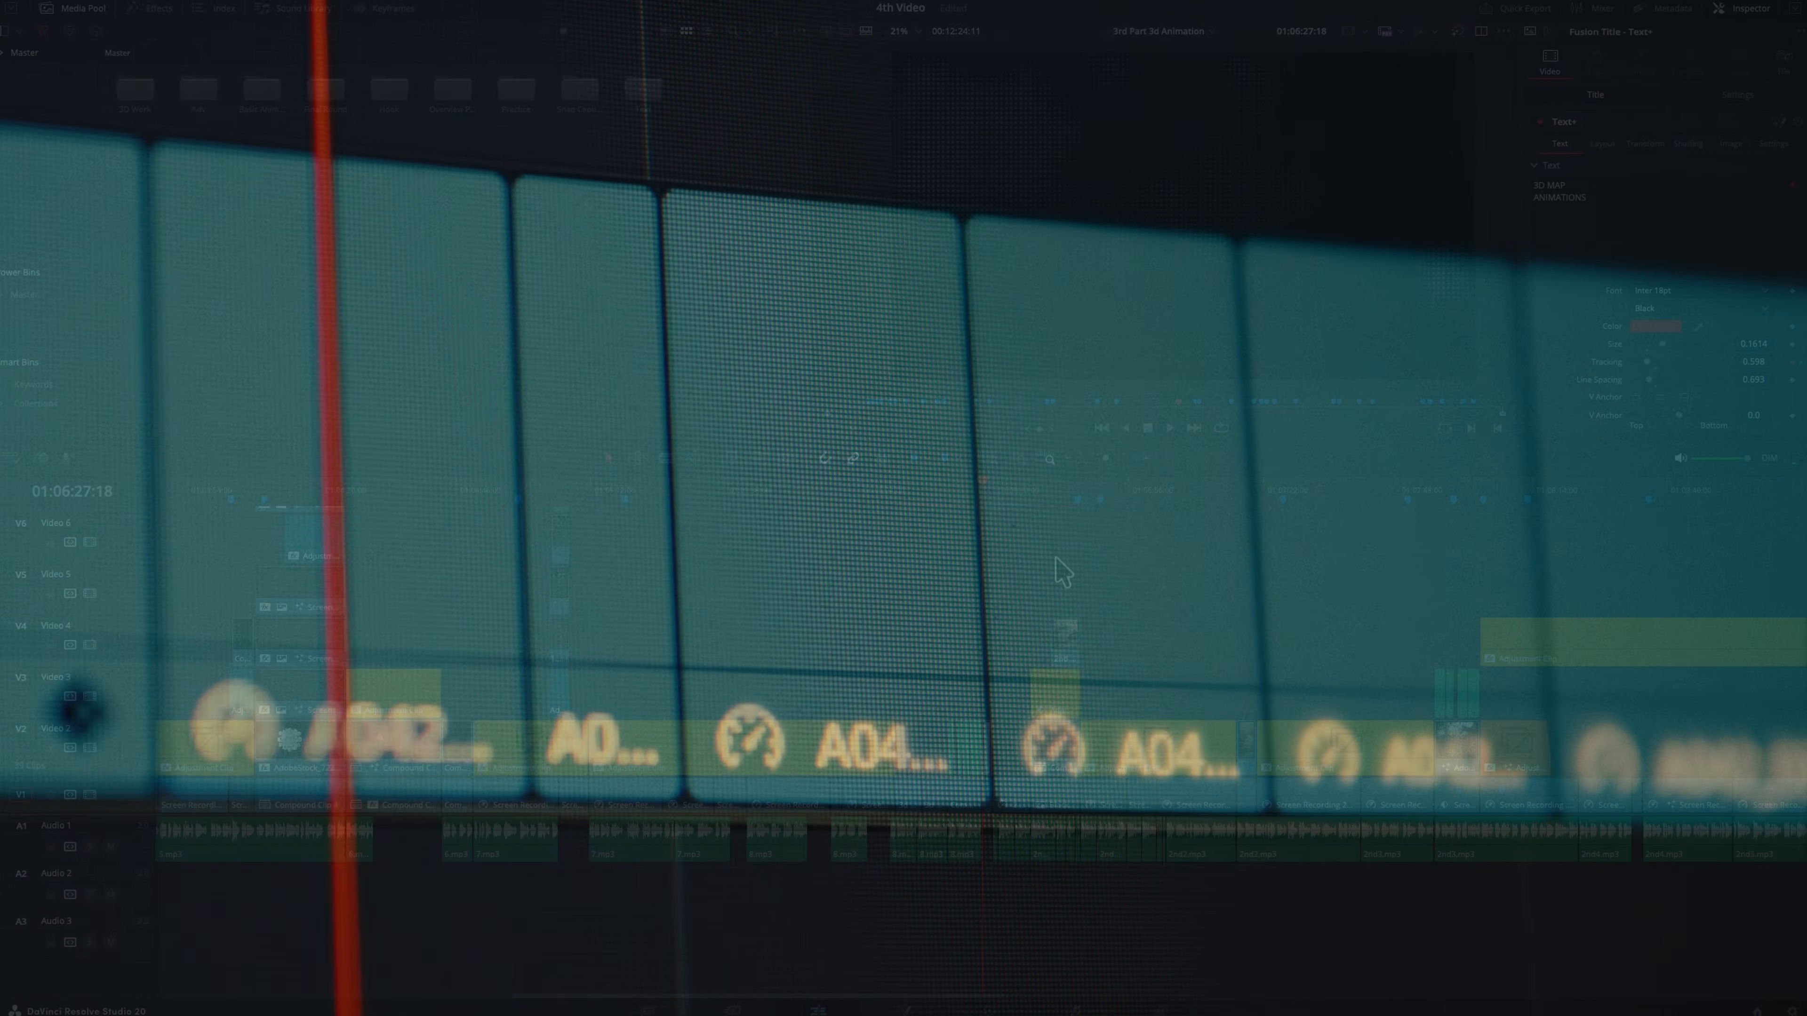
scroll(1062, 572, down, 3)
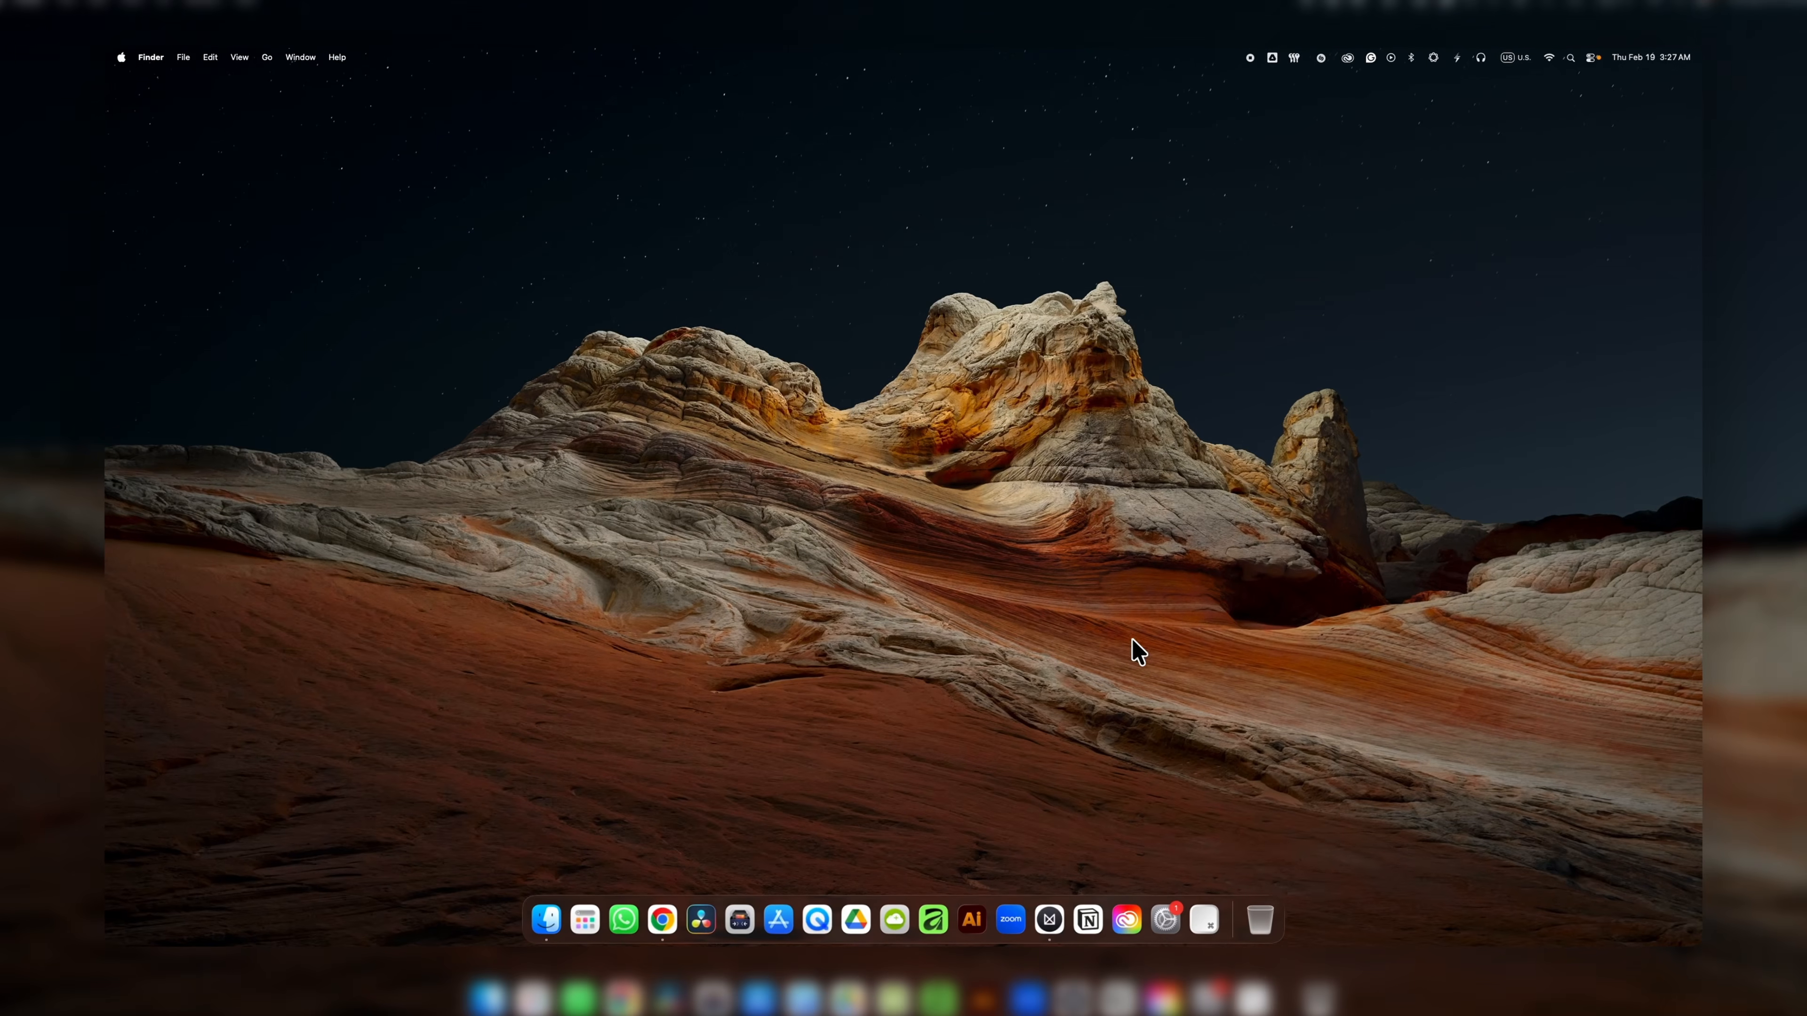
Open Blackmagic Proxy Generator, add the Client Project folder as a watch folder, and start proxy processing.
click(756, 916)
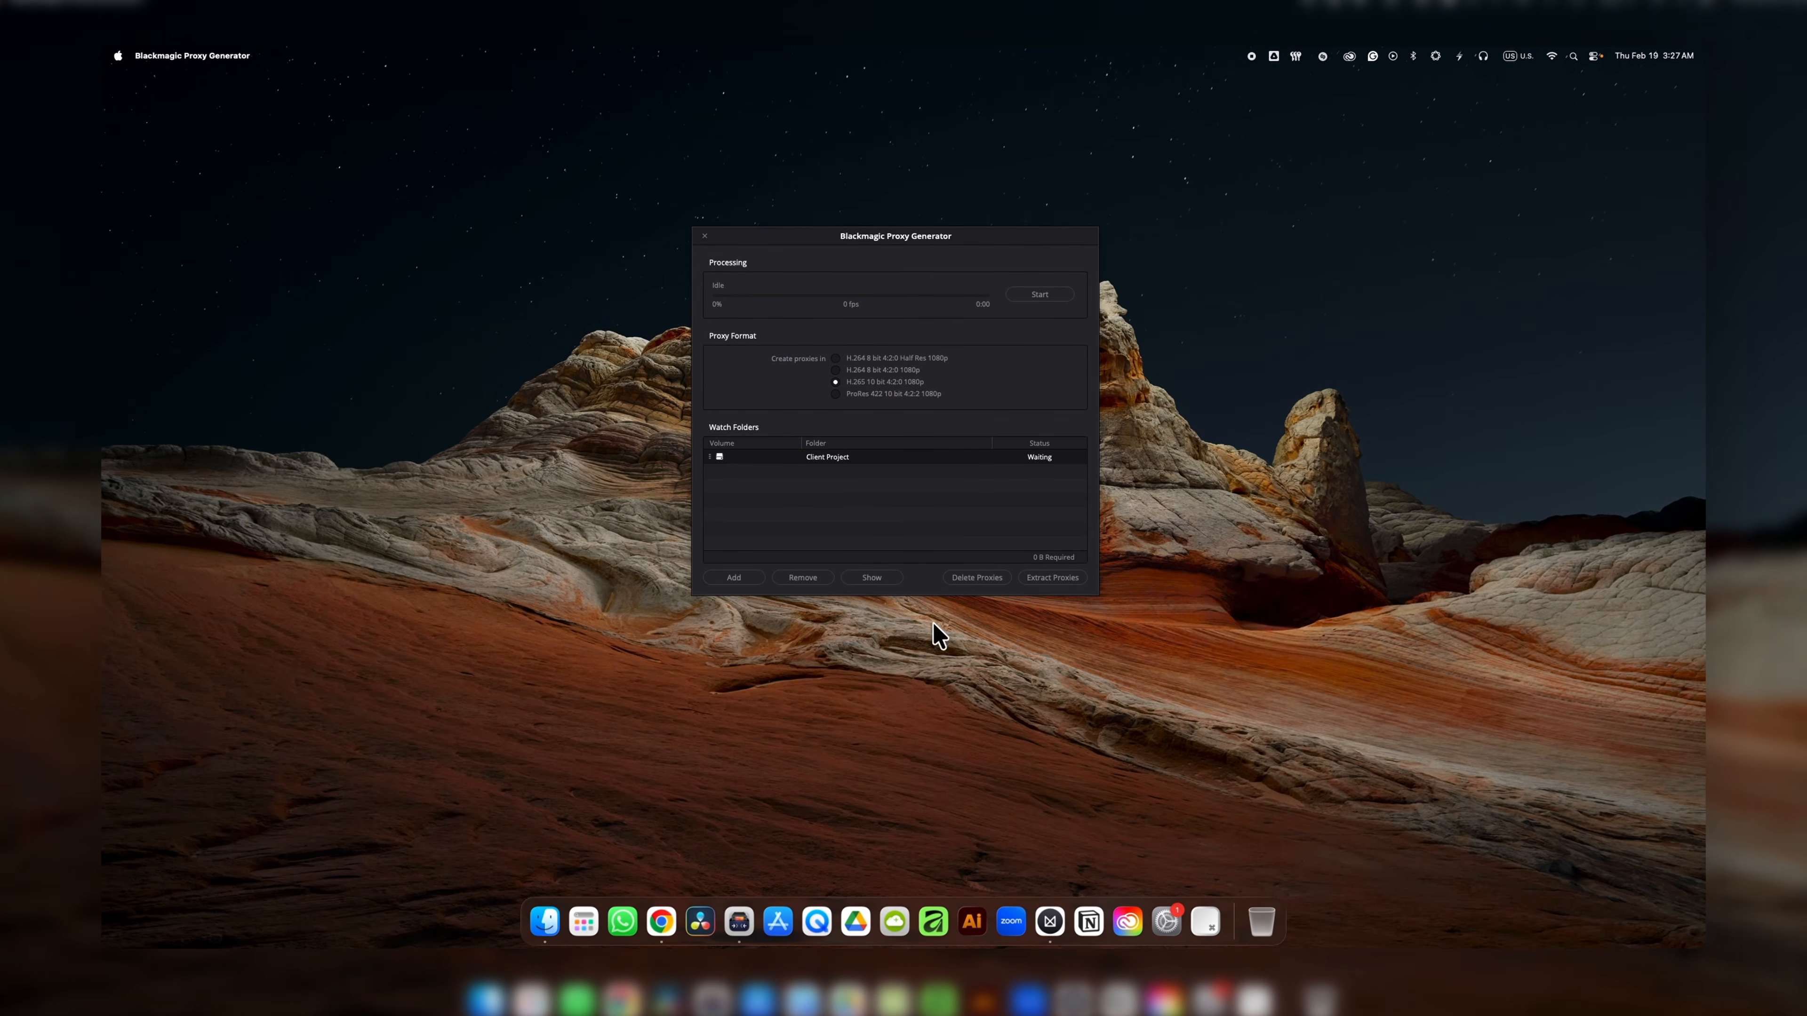
click(735, 579)
scroll(668, 491, down, 3)
click(644, 385)
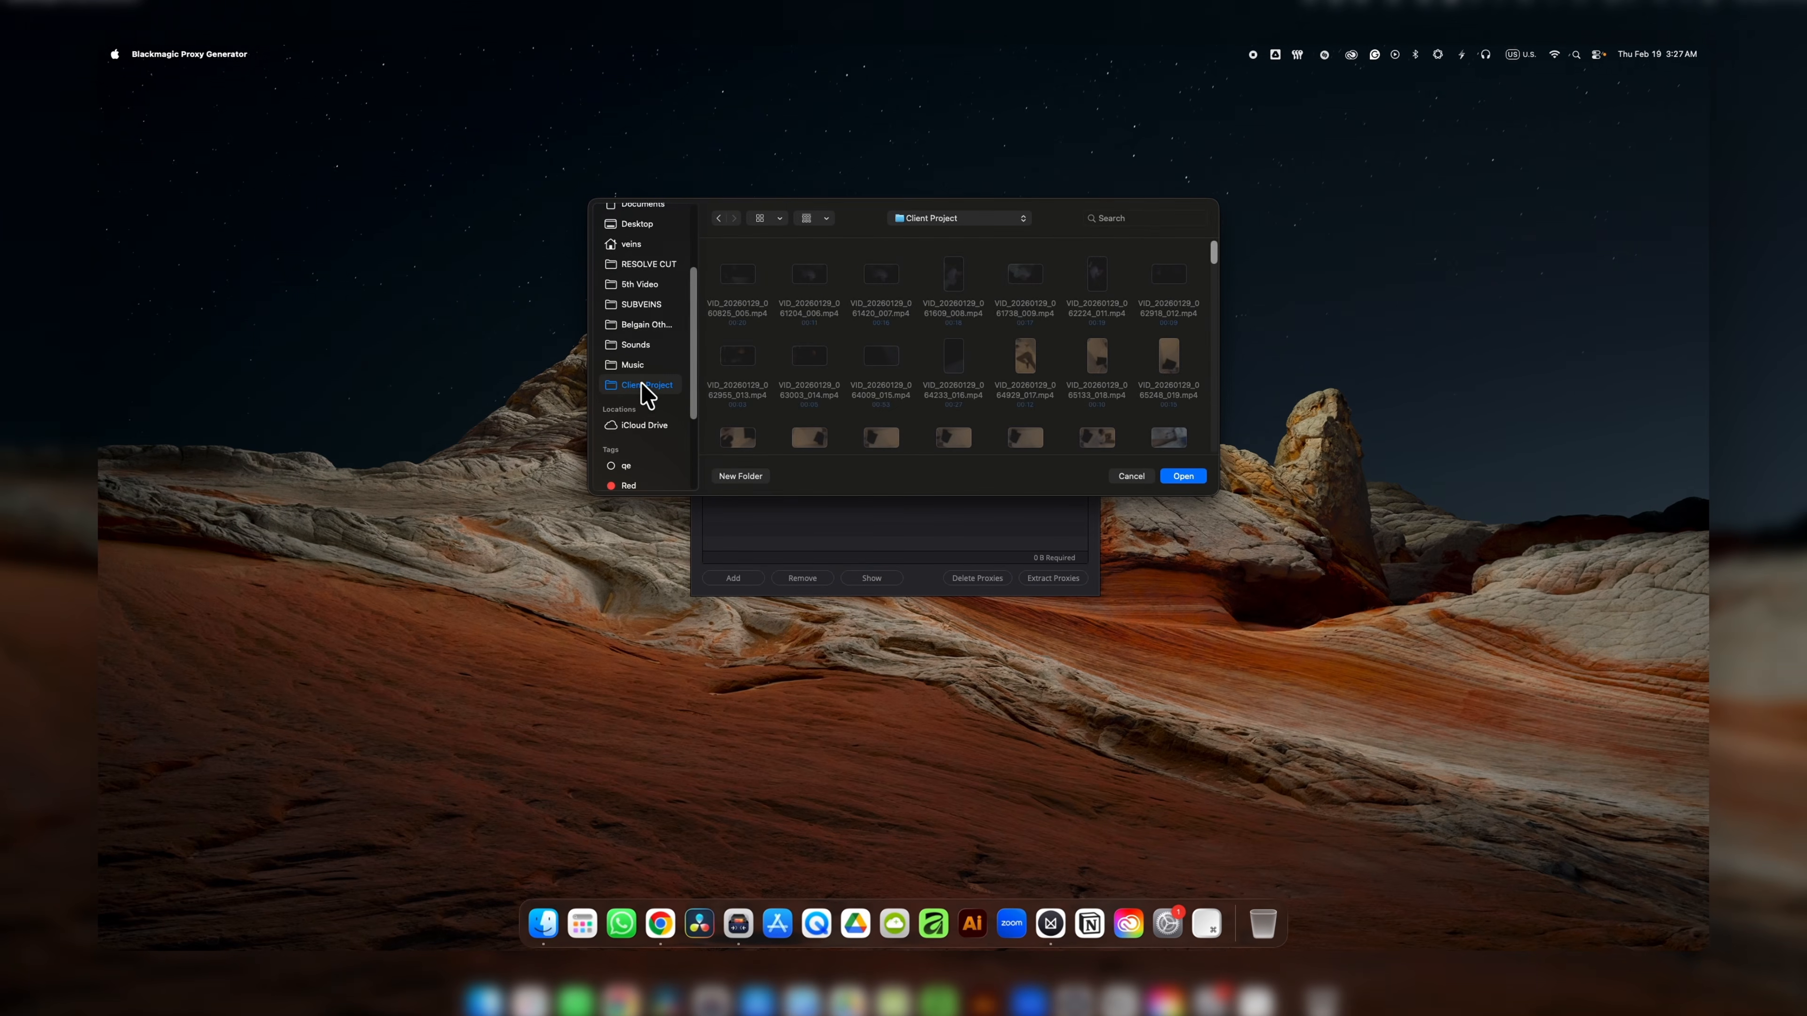
click(1183, 476)
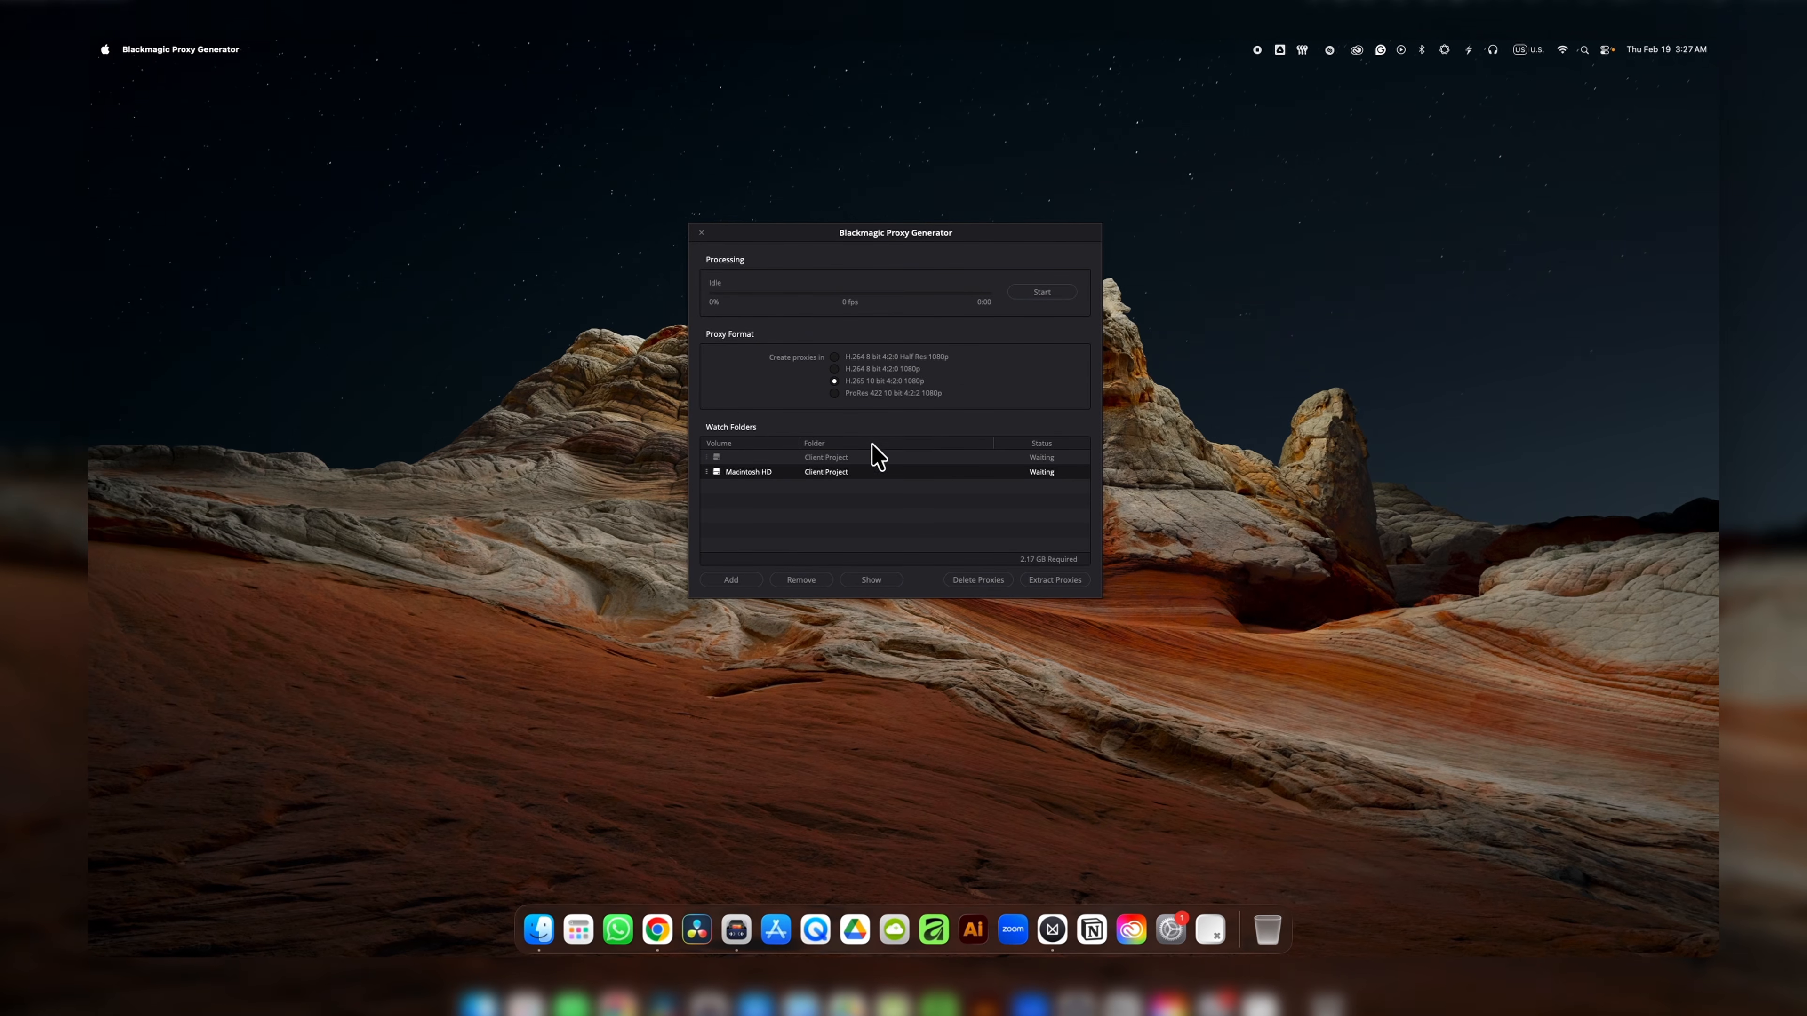
click(1042, 293)
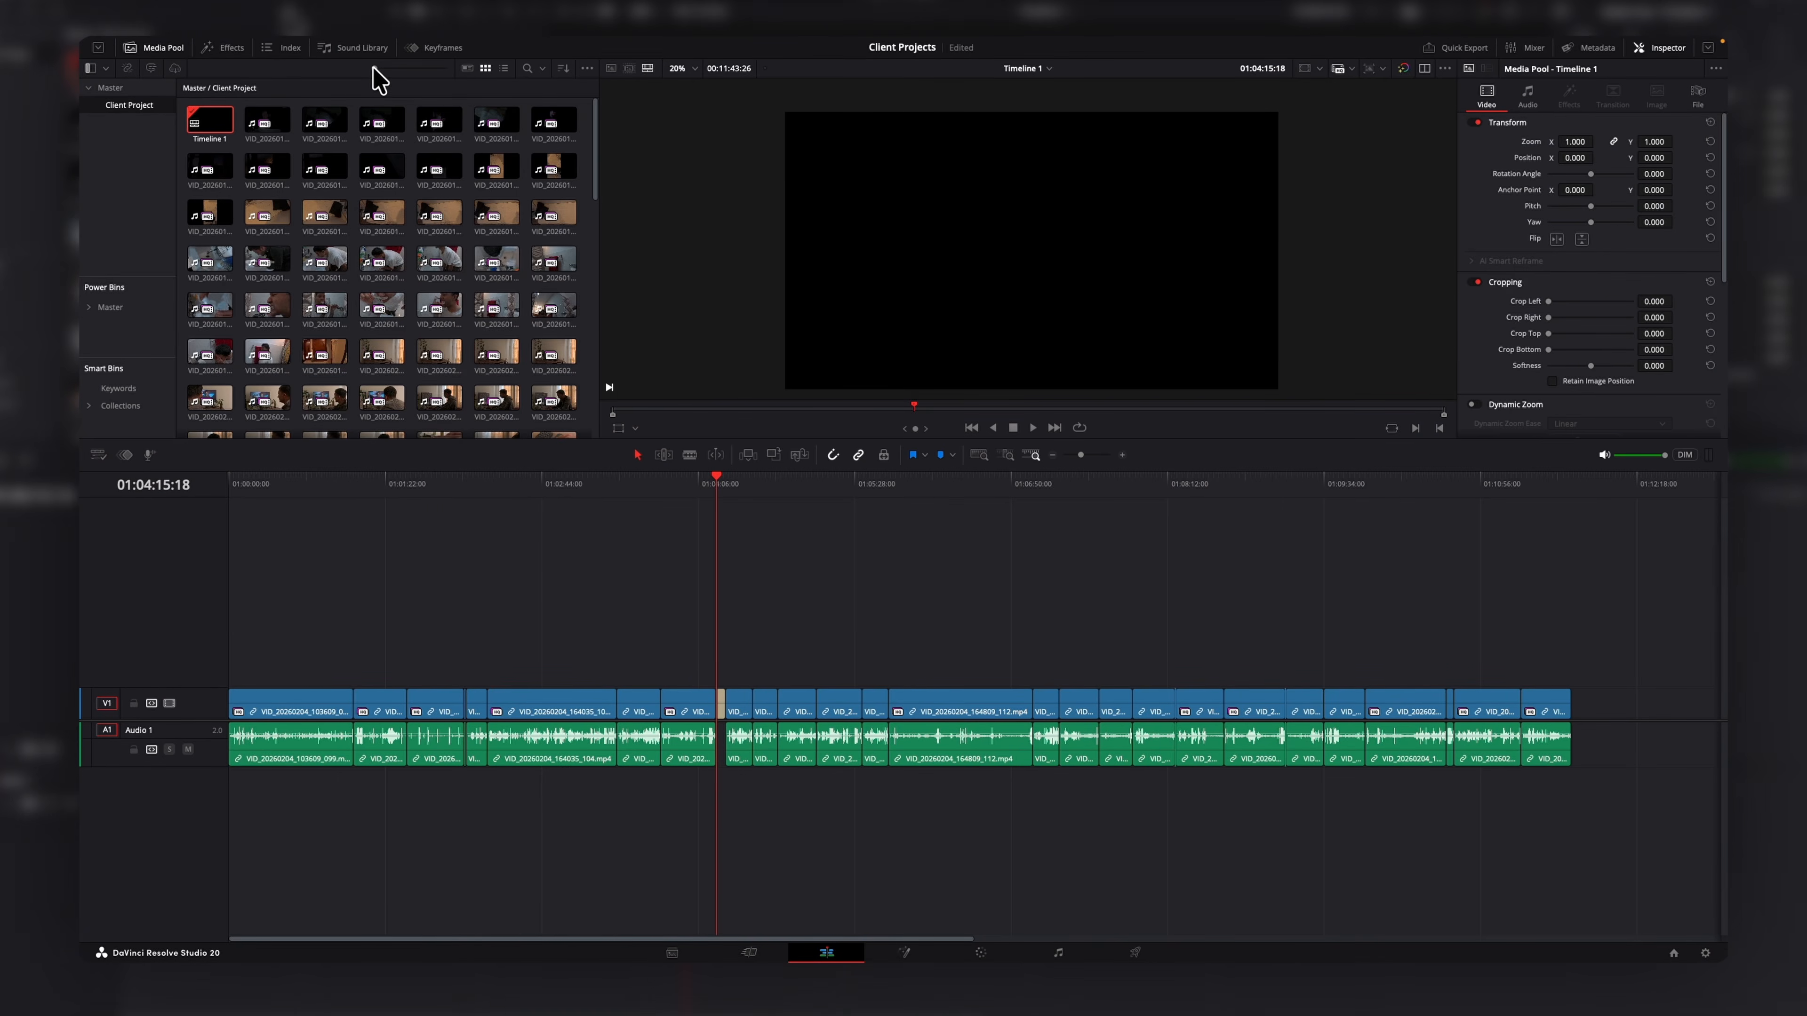
In DaVinci Resolve, switch the playback proxy mode to Prefer Proxies.
drag(375, 72, 448, 91)
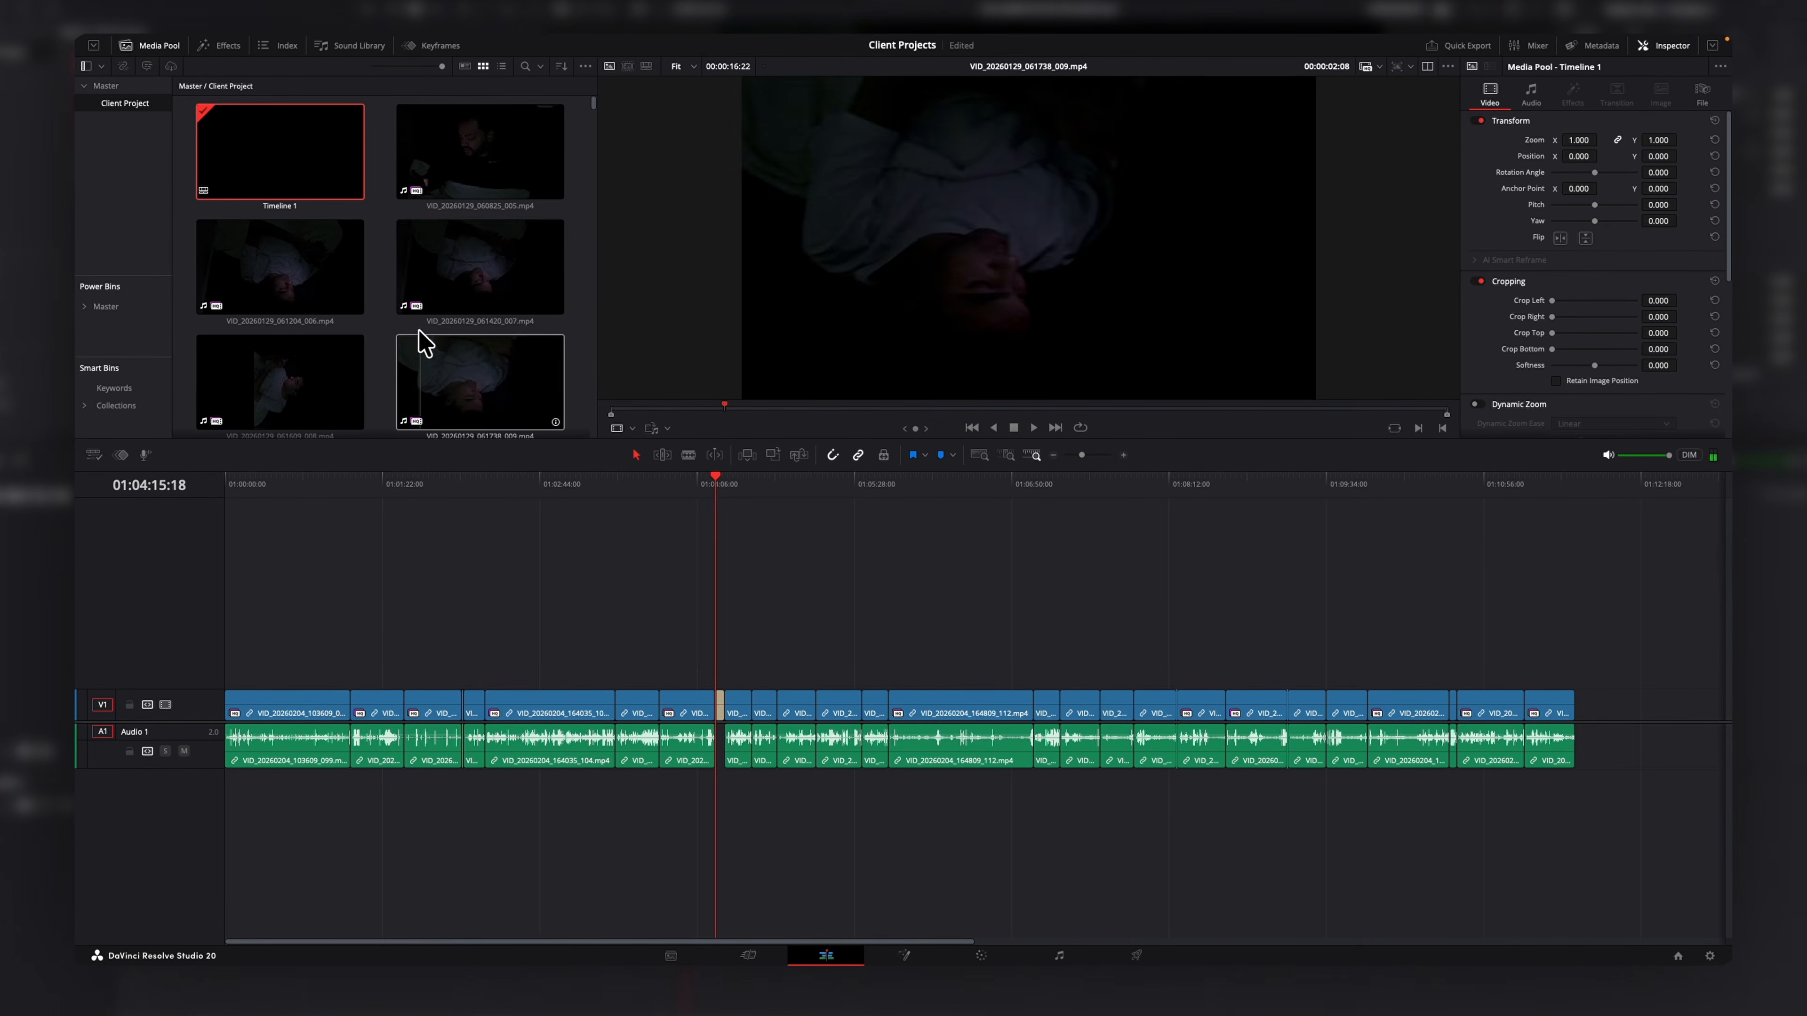
drag(439, 65, 283, 93)
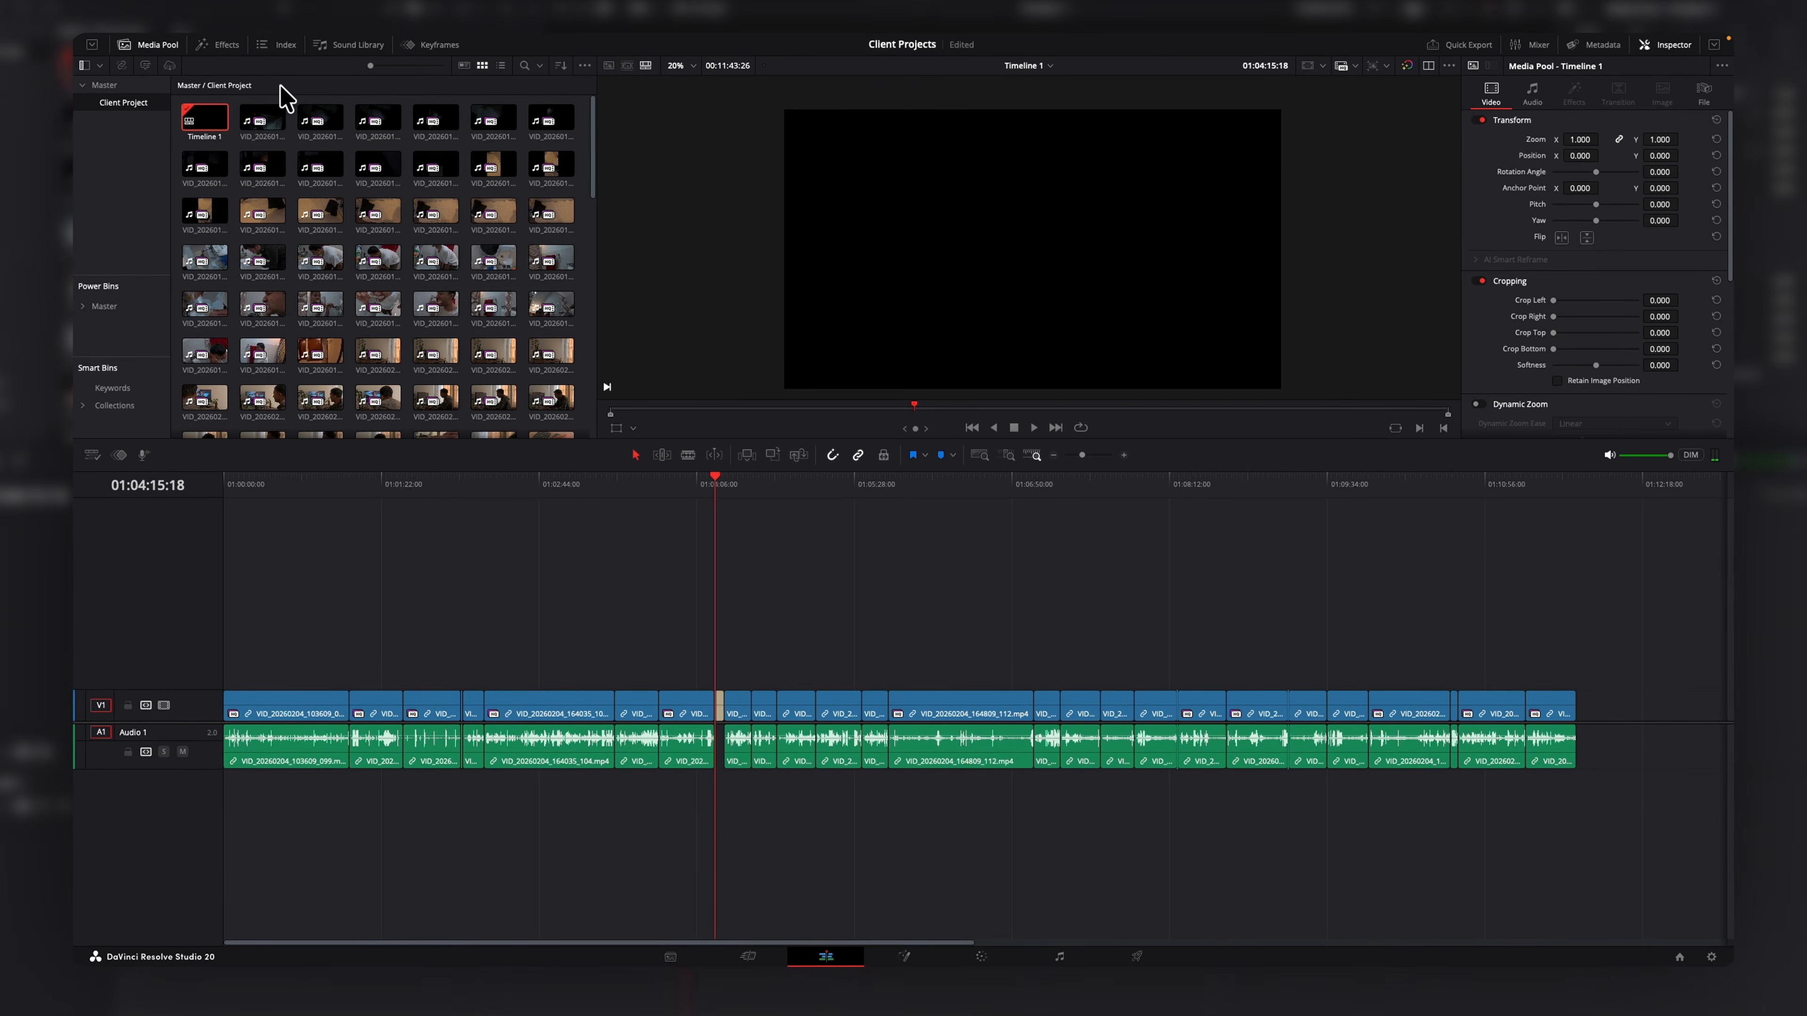
click(1355, 65)
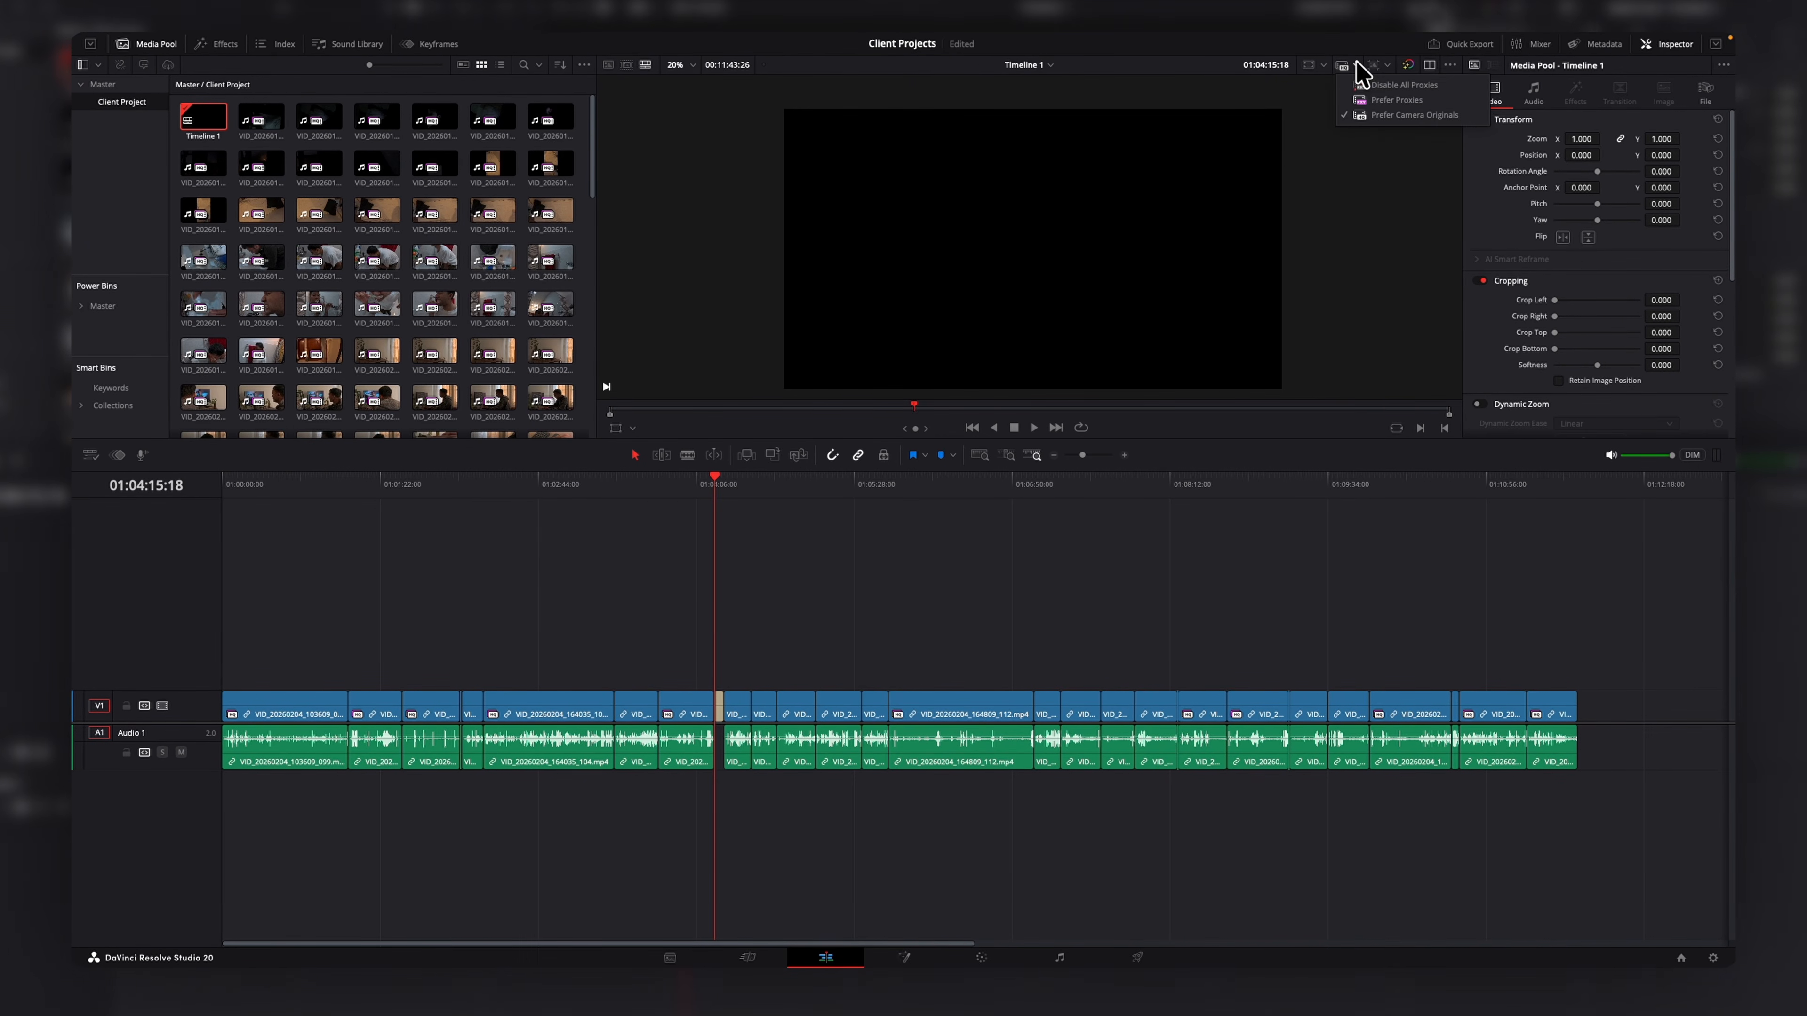
click(1369, 100)
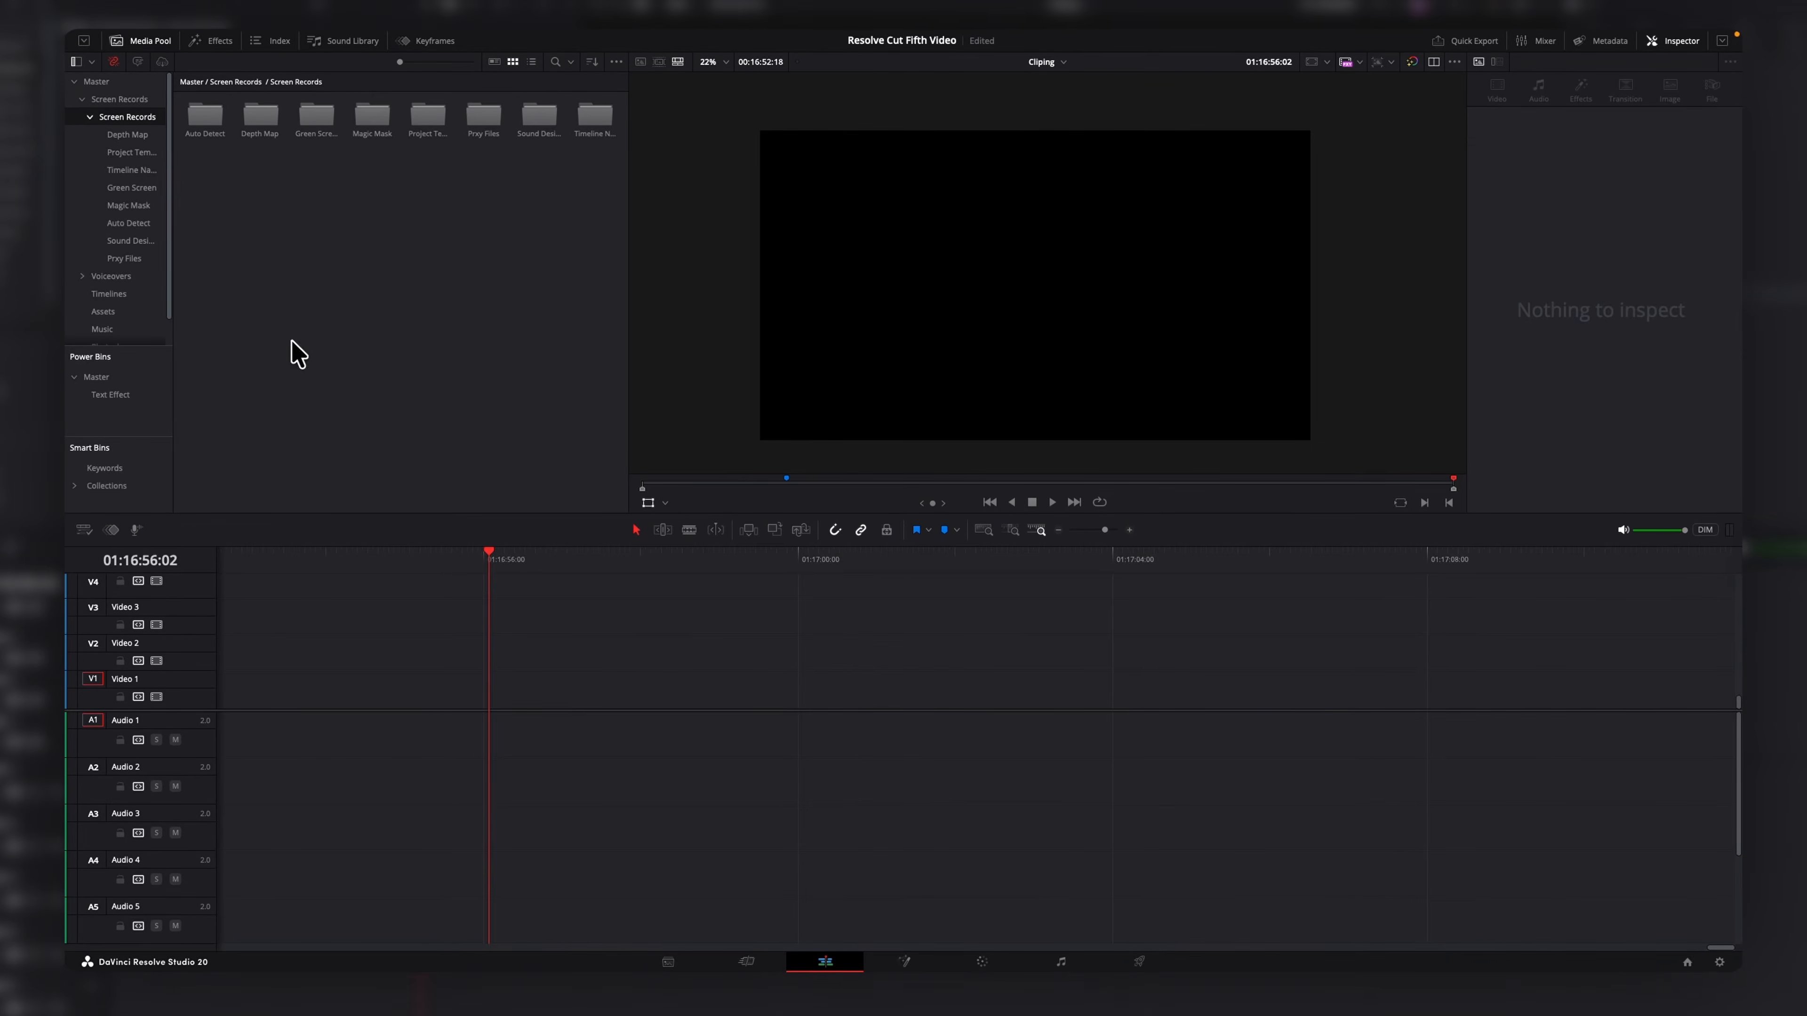
Generate proxy media for the Screen Records bin.
right_click(117, 131)
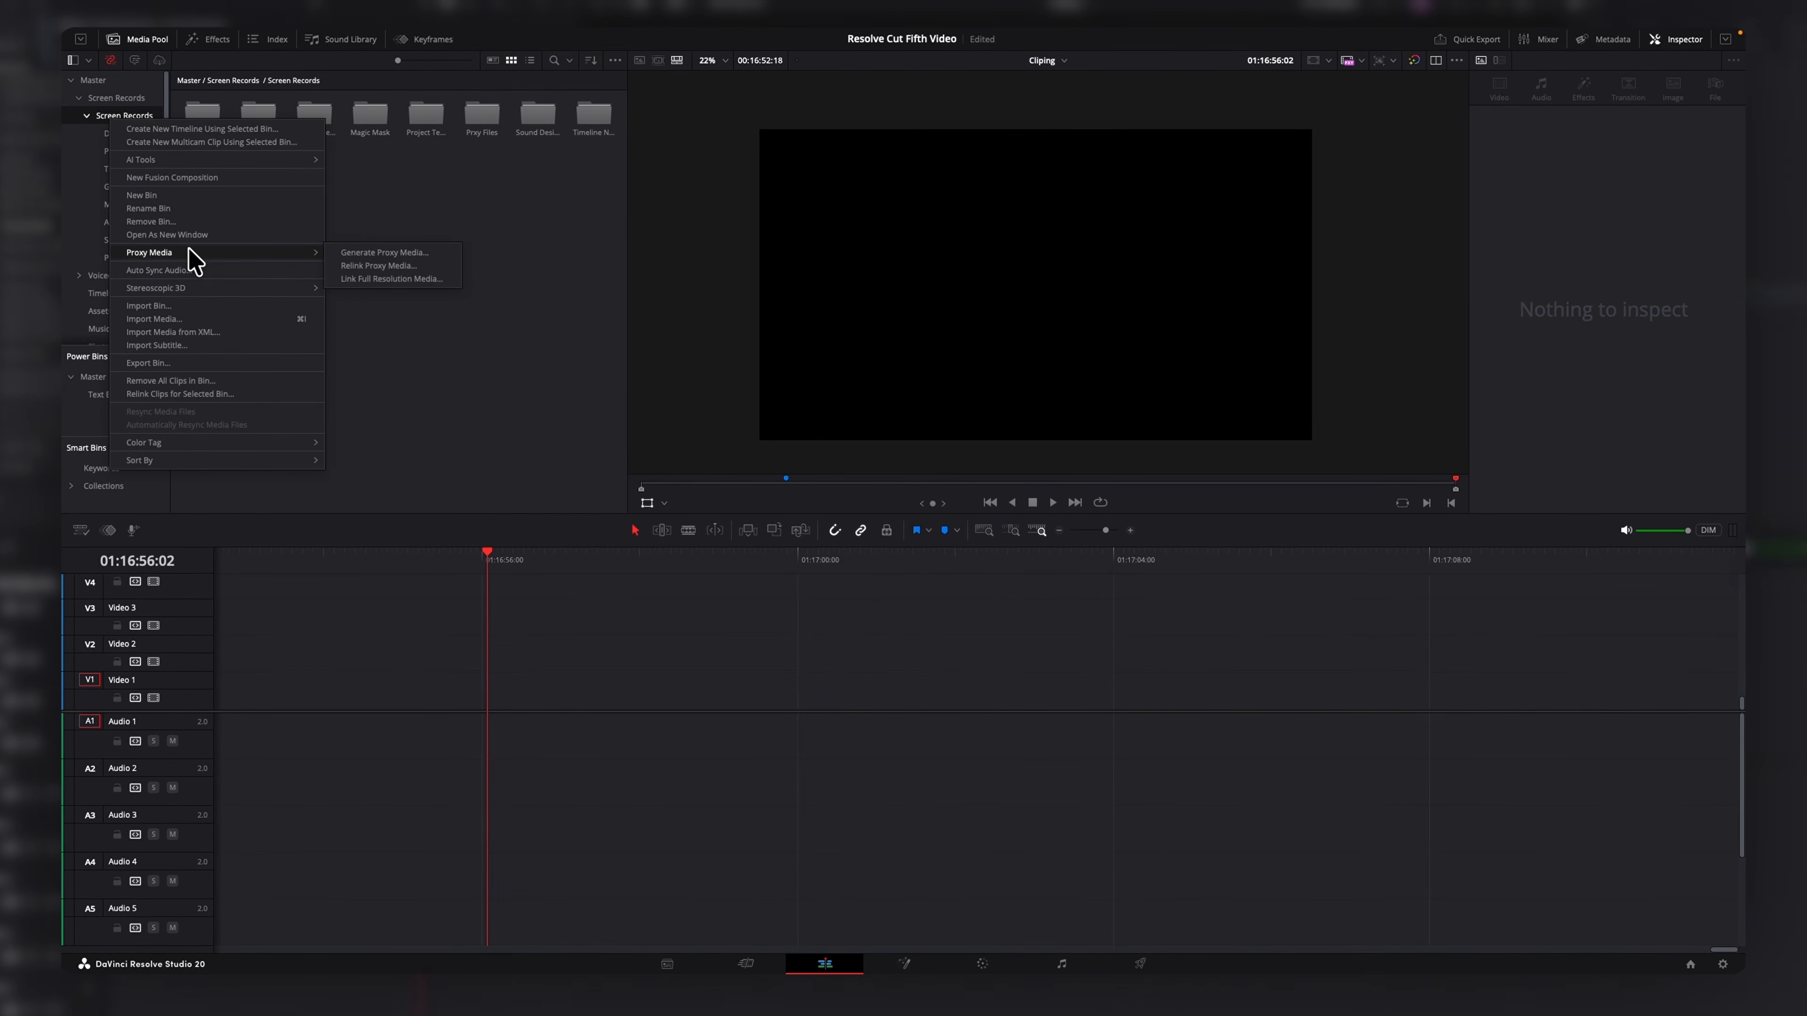
click(382, 253)
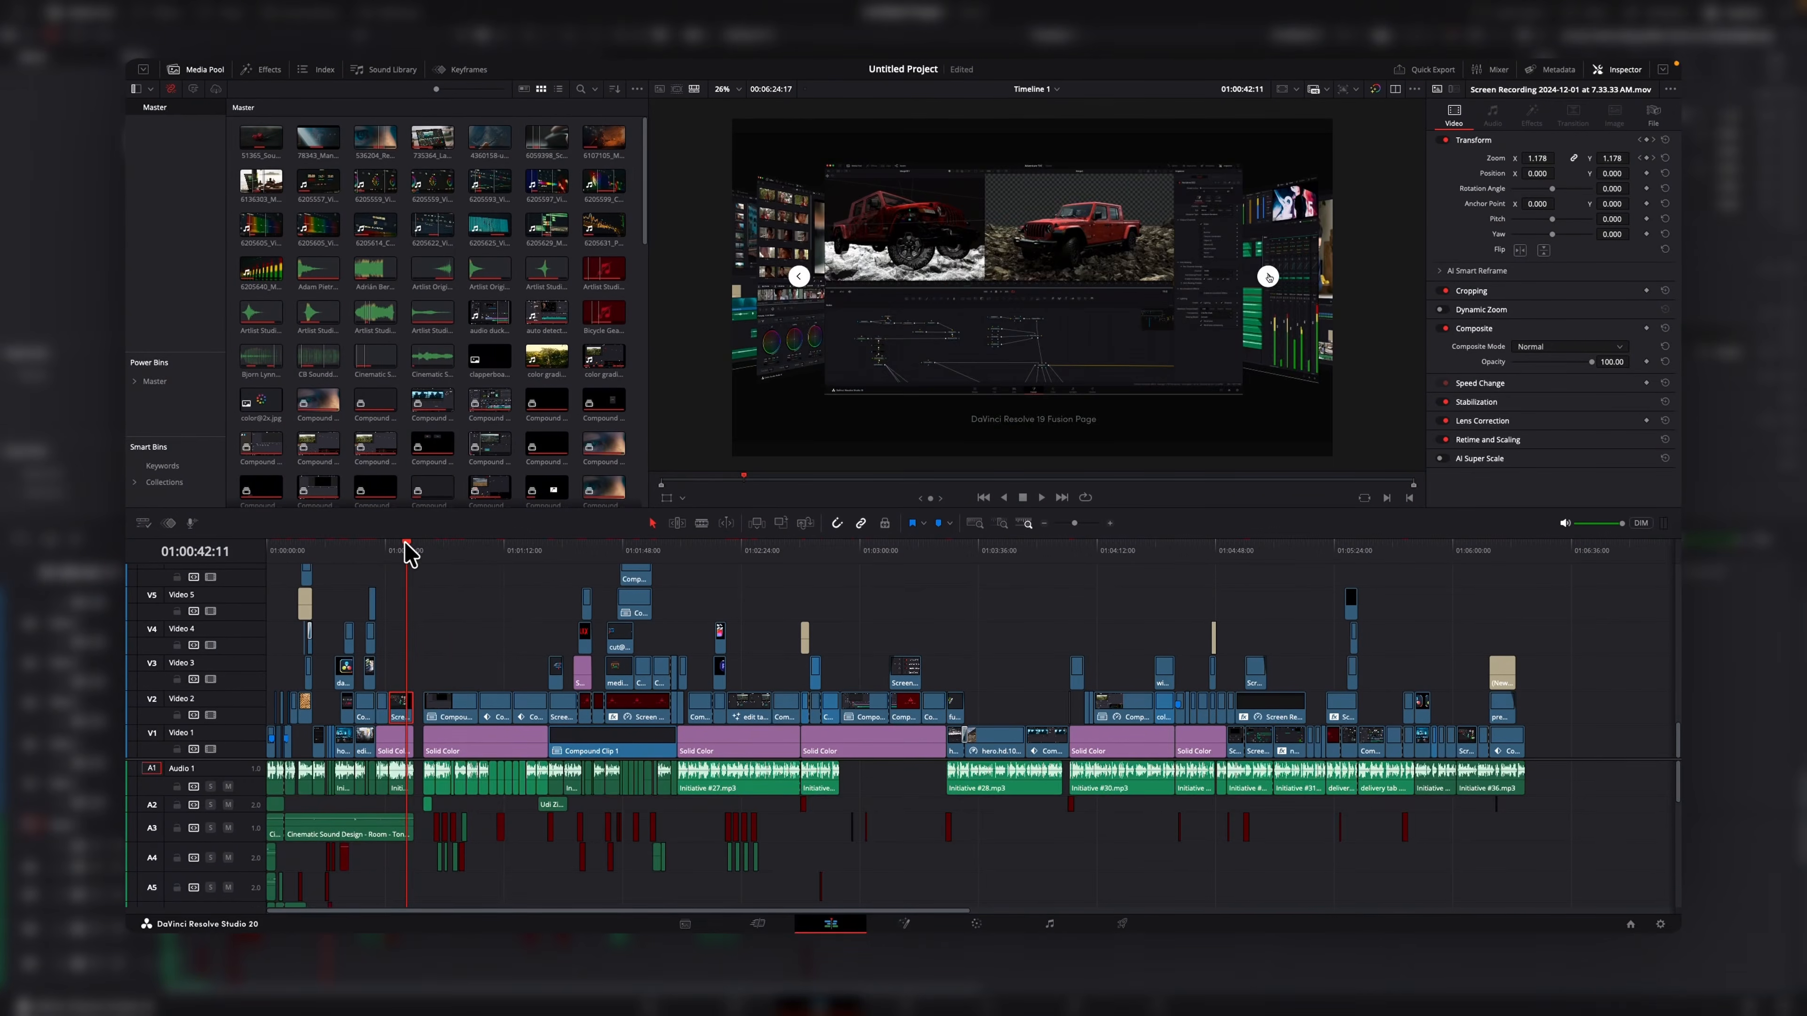
drag(409, 554, 475, 600)
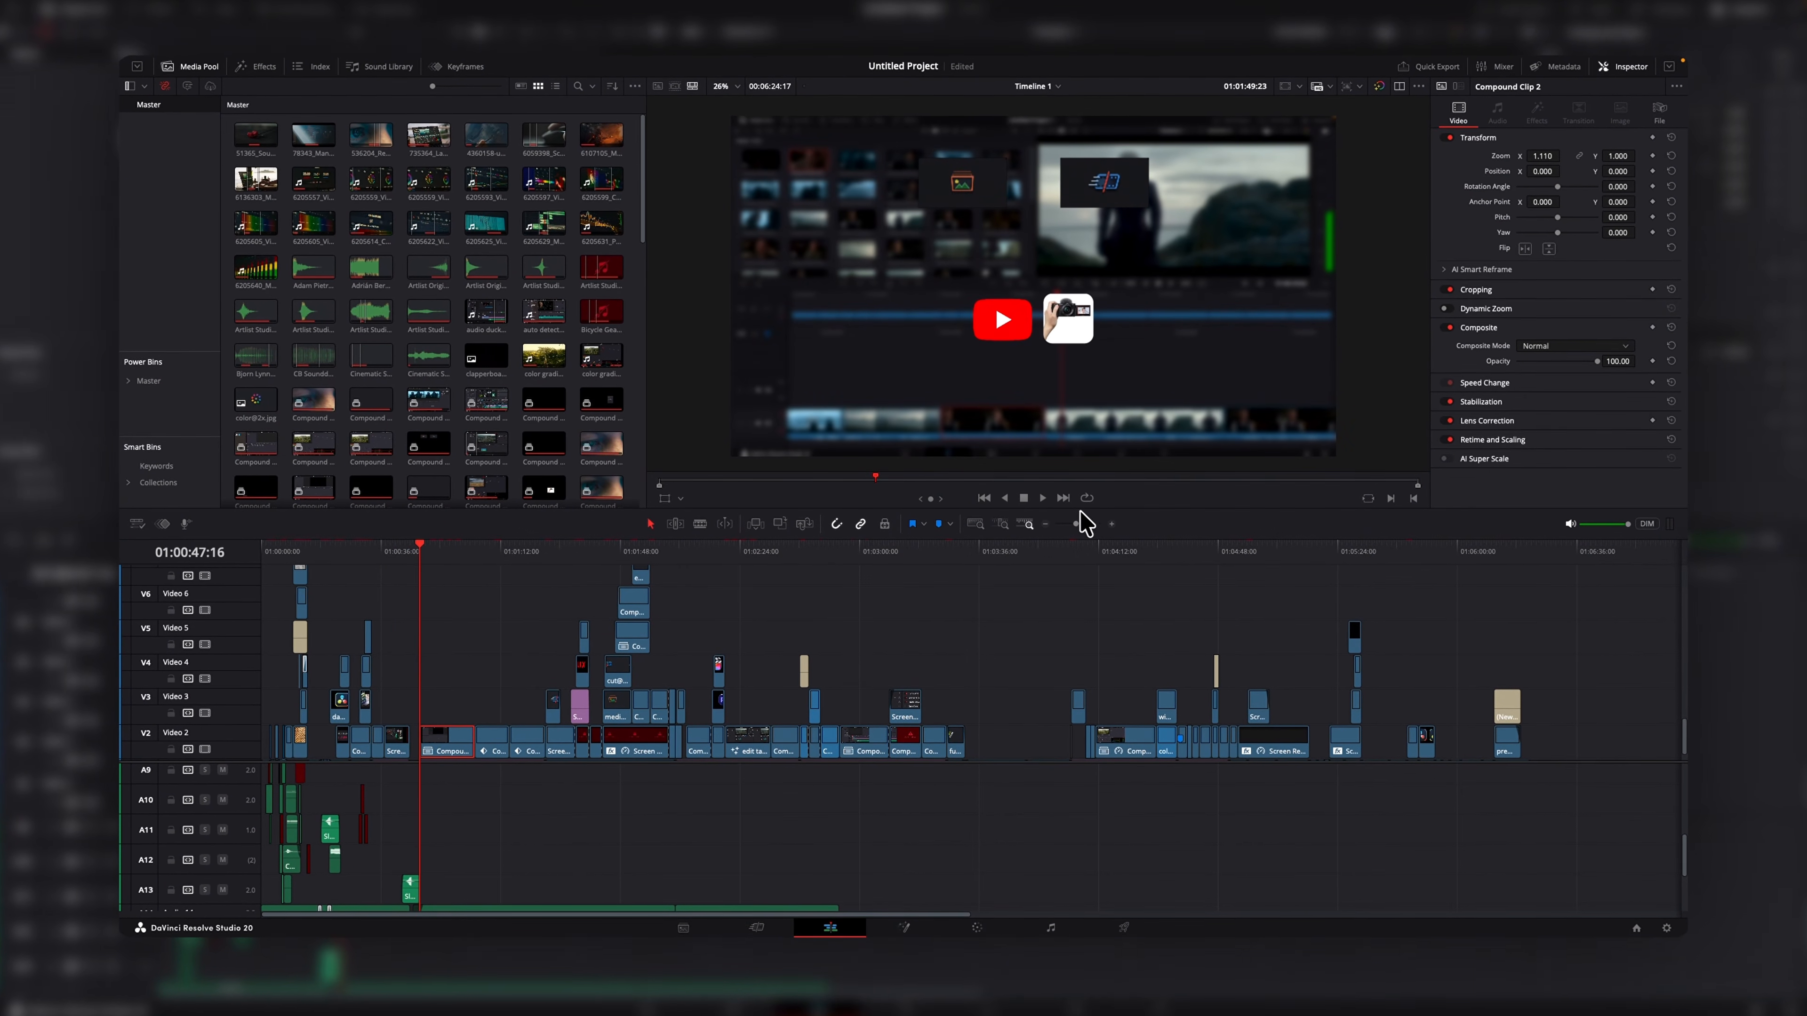
Zoom the timeline in and out to inspect clips around the playhead.
click(1111, 524)
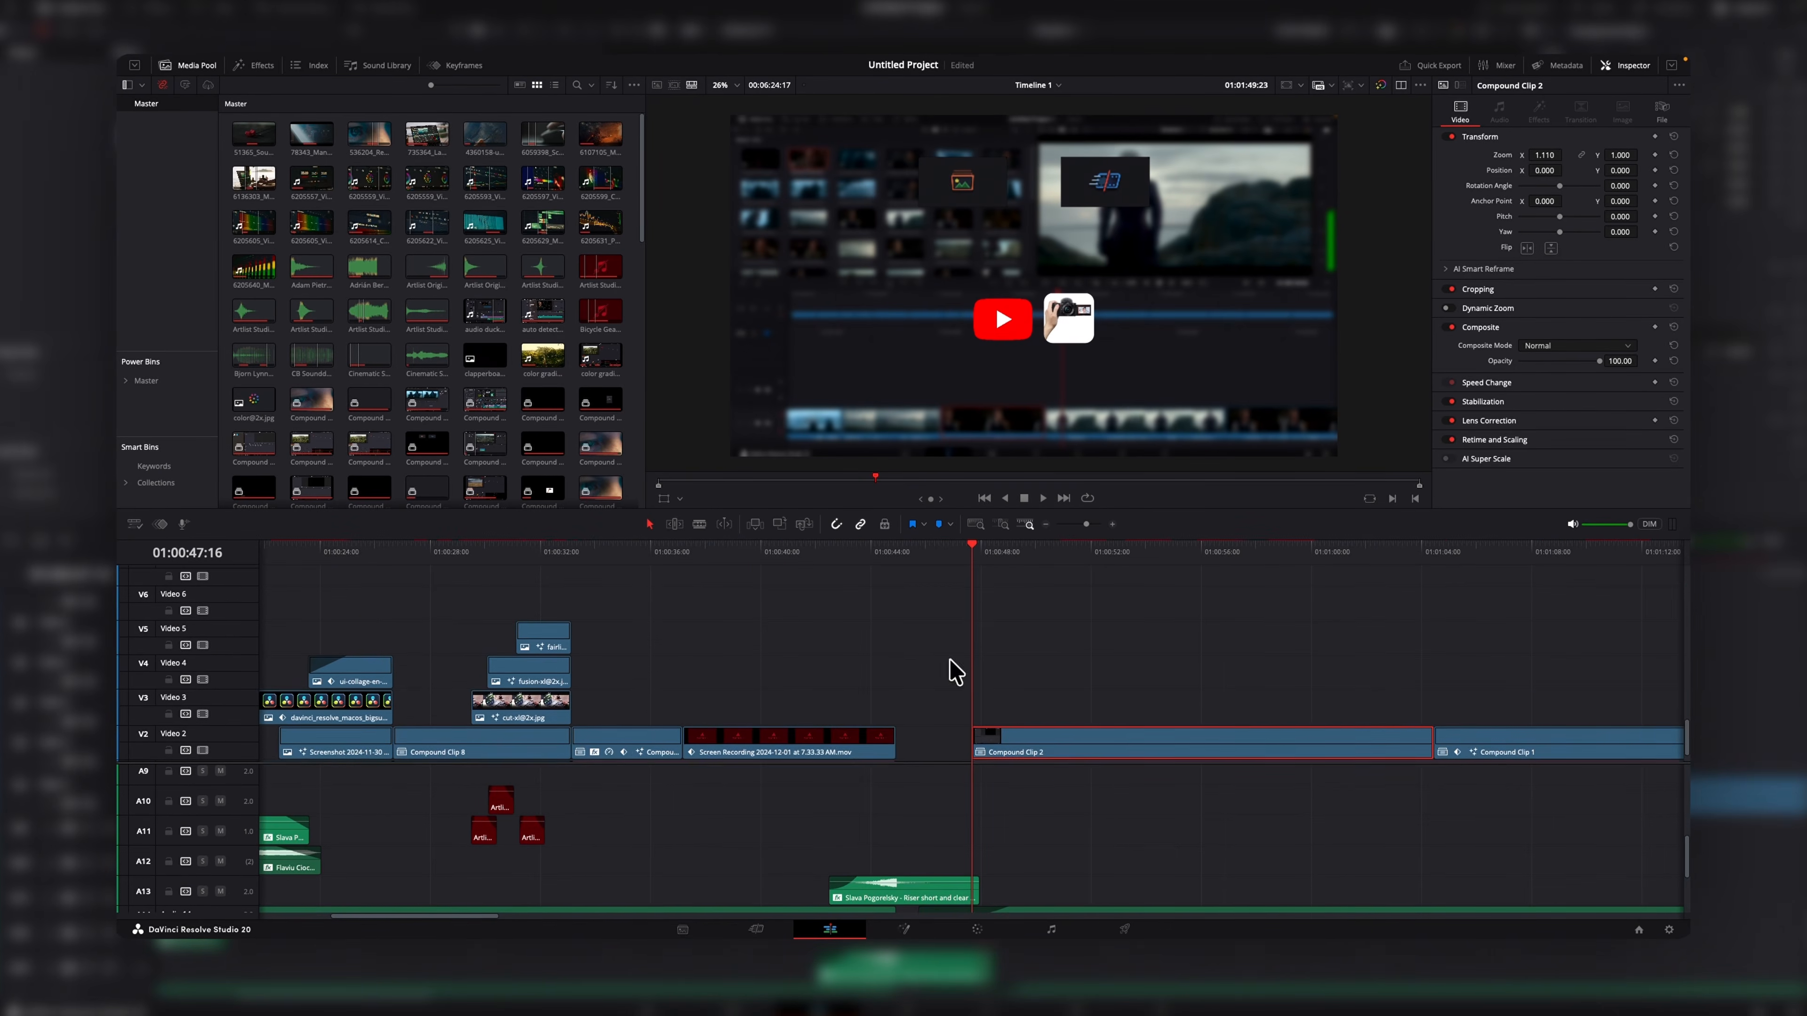
scroll(860, 721, down, 1)
scroll(927, 807, up, 8)
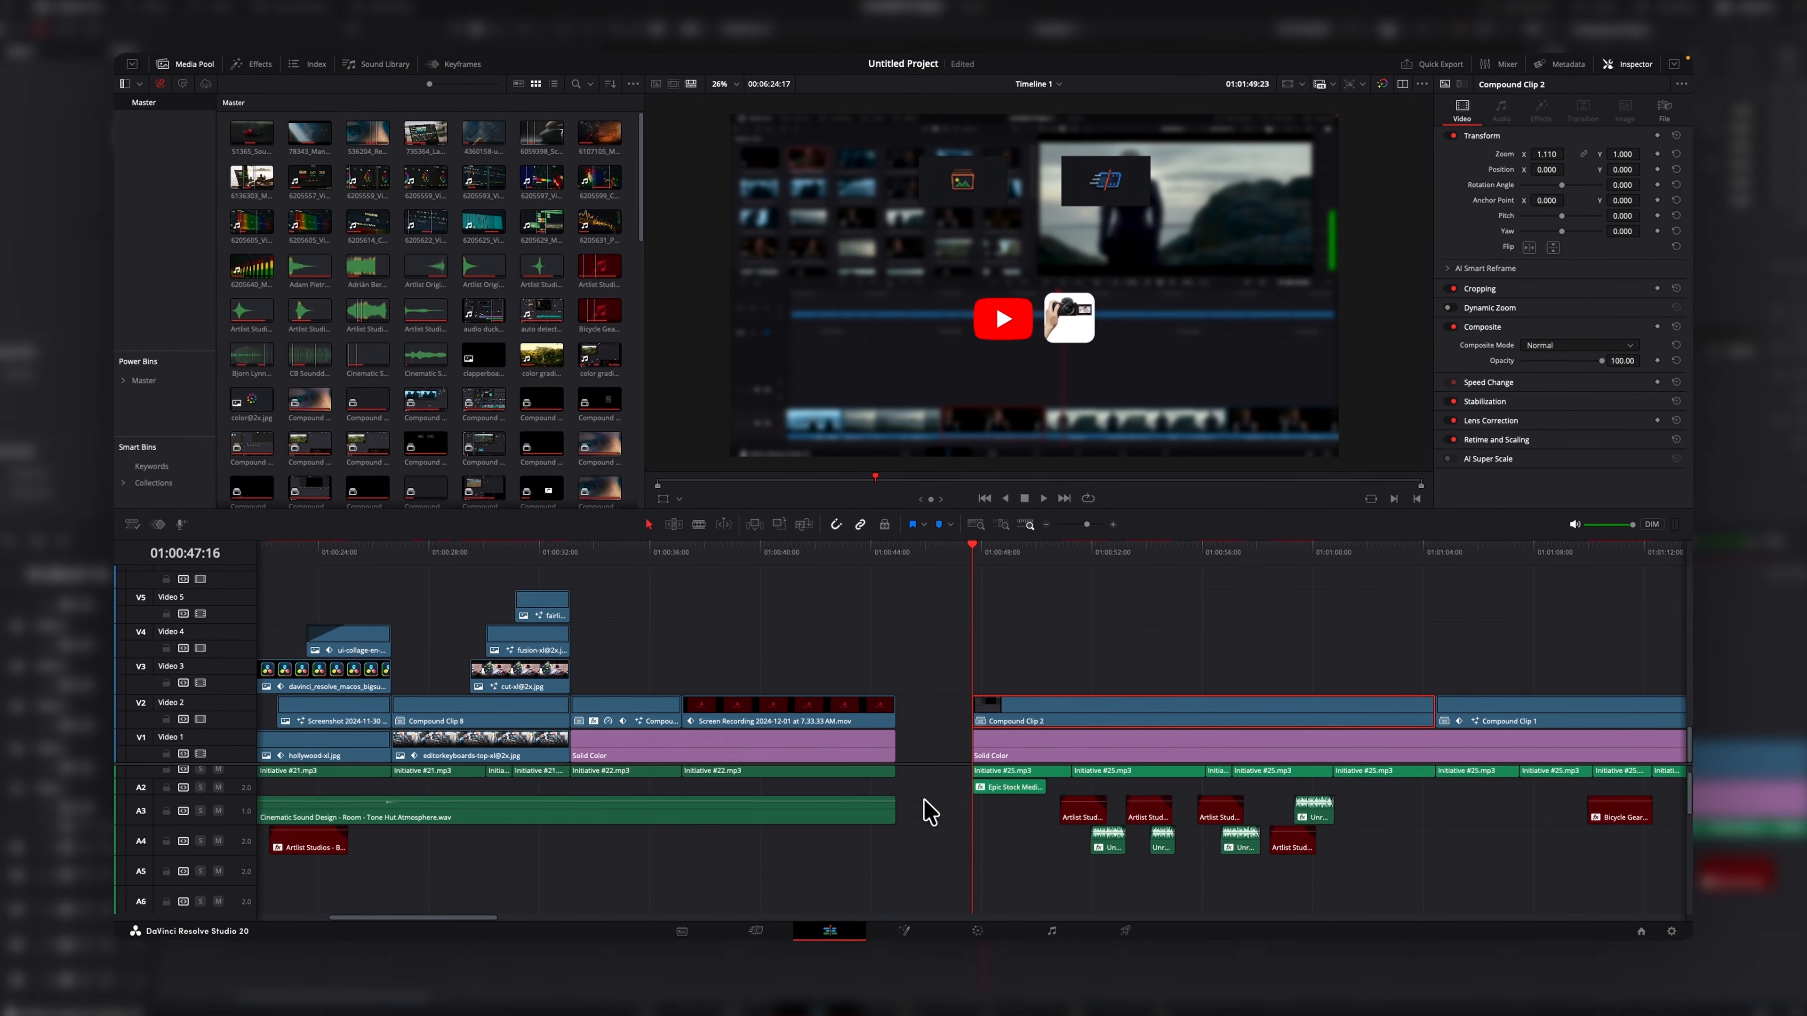
scroll(957, 710, up, 2)
scroll(943, 627, down, 2)
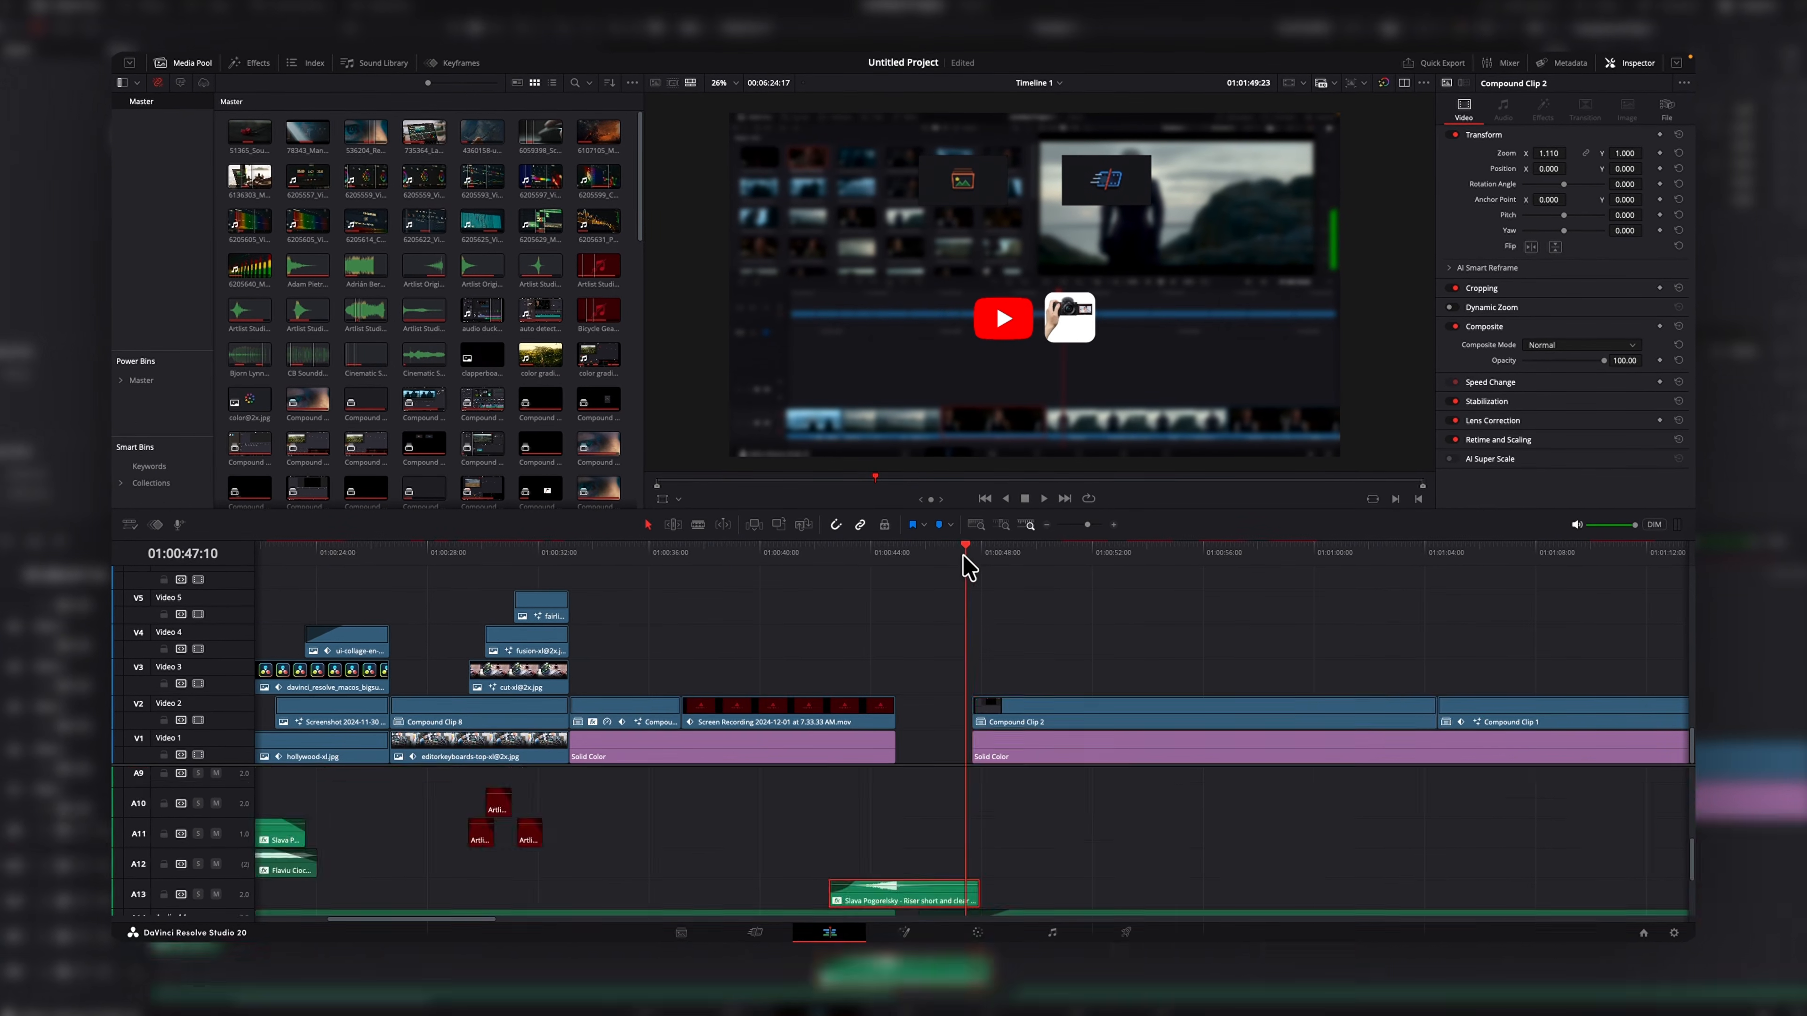
drag(527, 562, 413, 569)
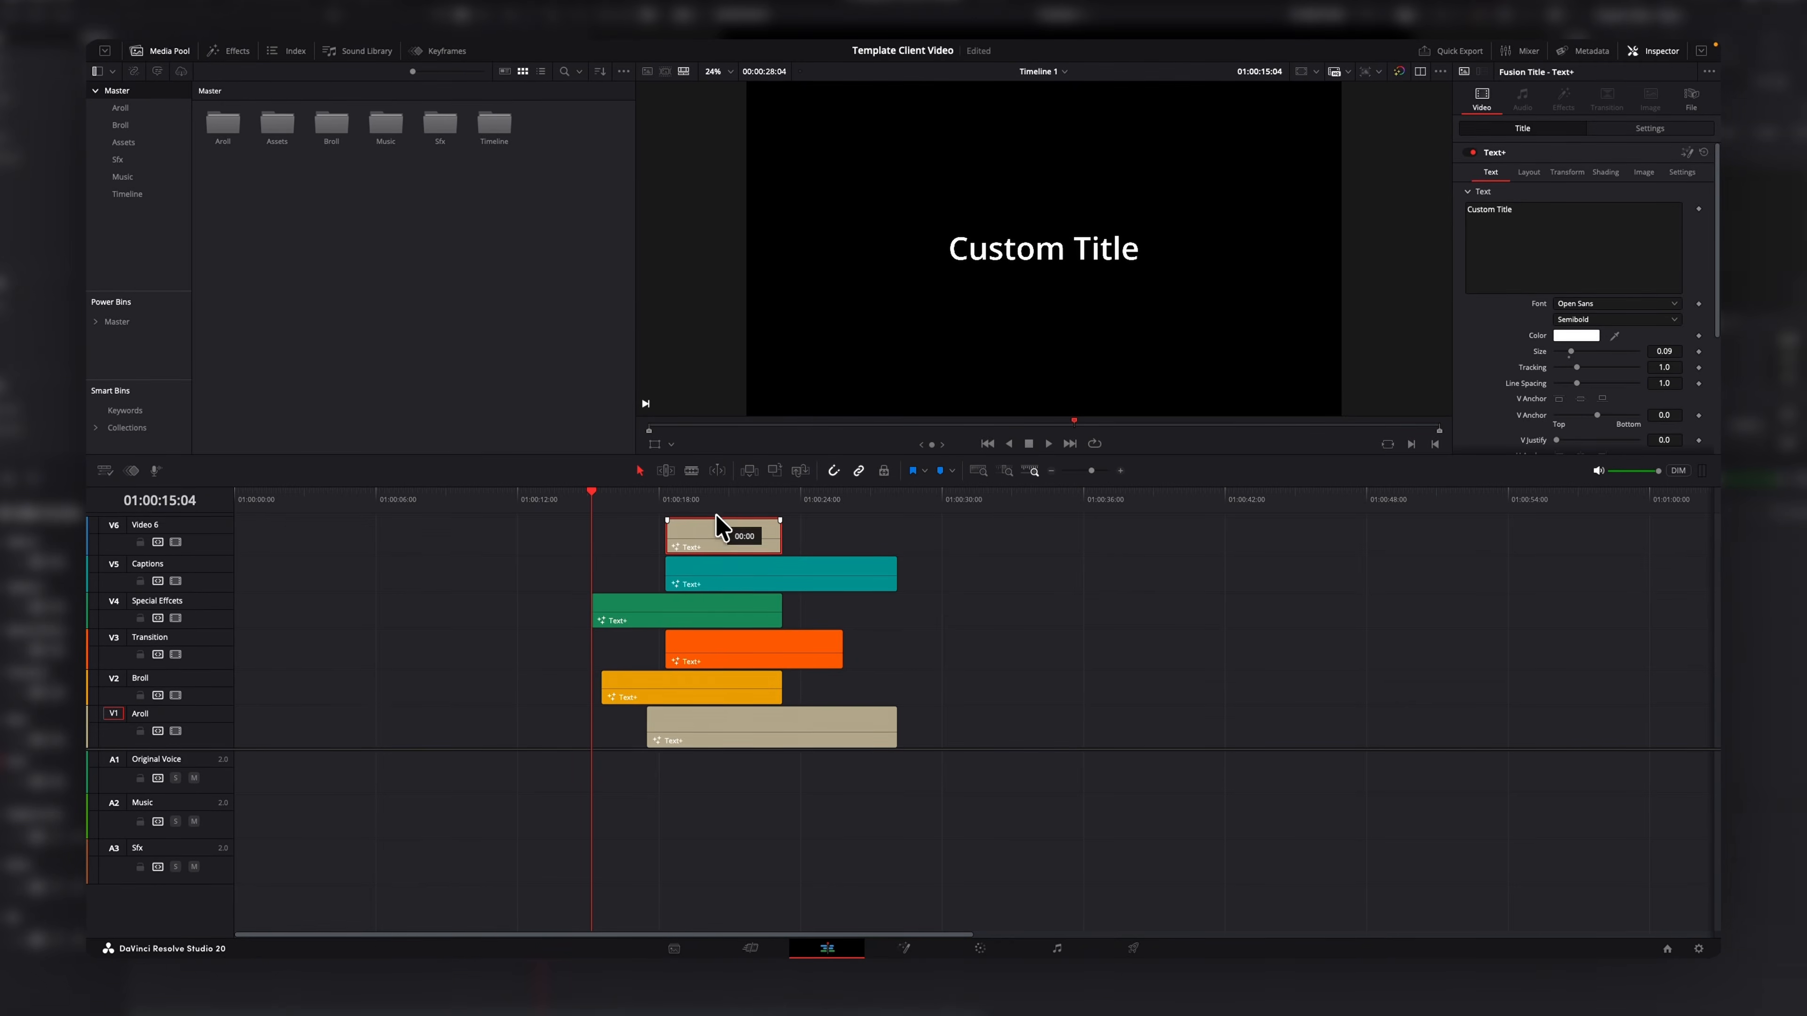
Move the top title clip onto a new track above, then undo the move.
drag(718, 527, 719, 525)
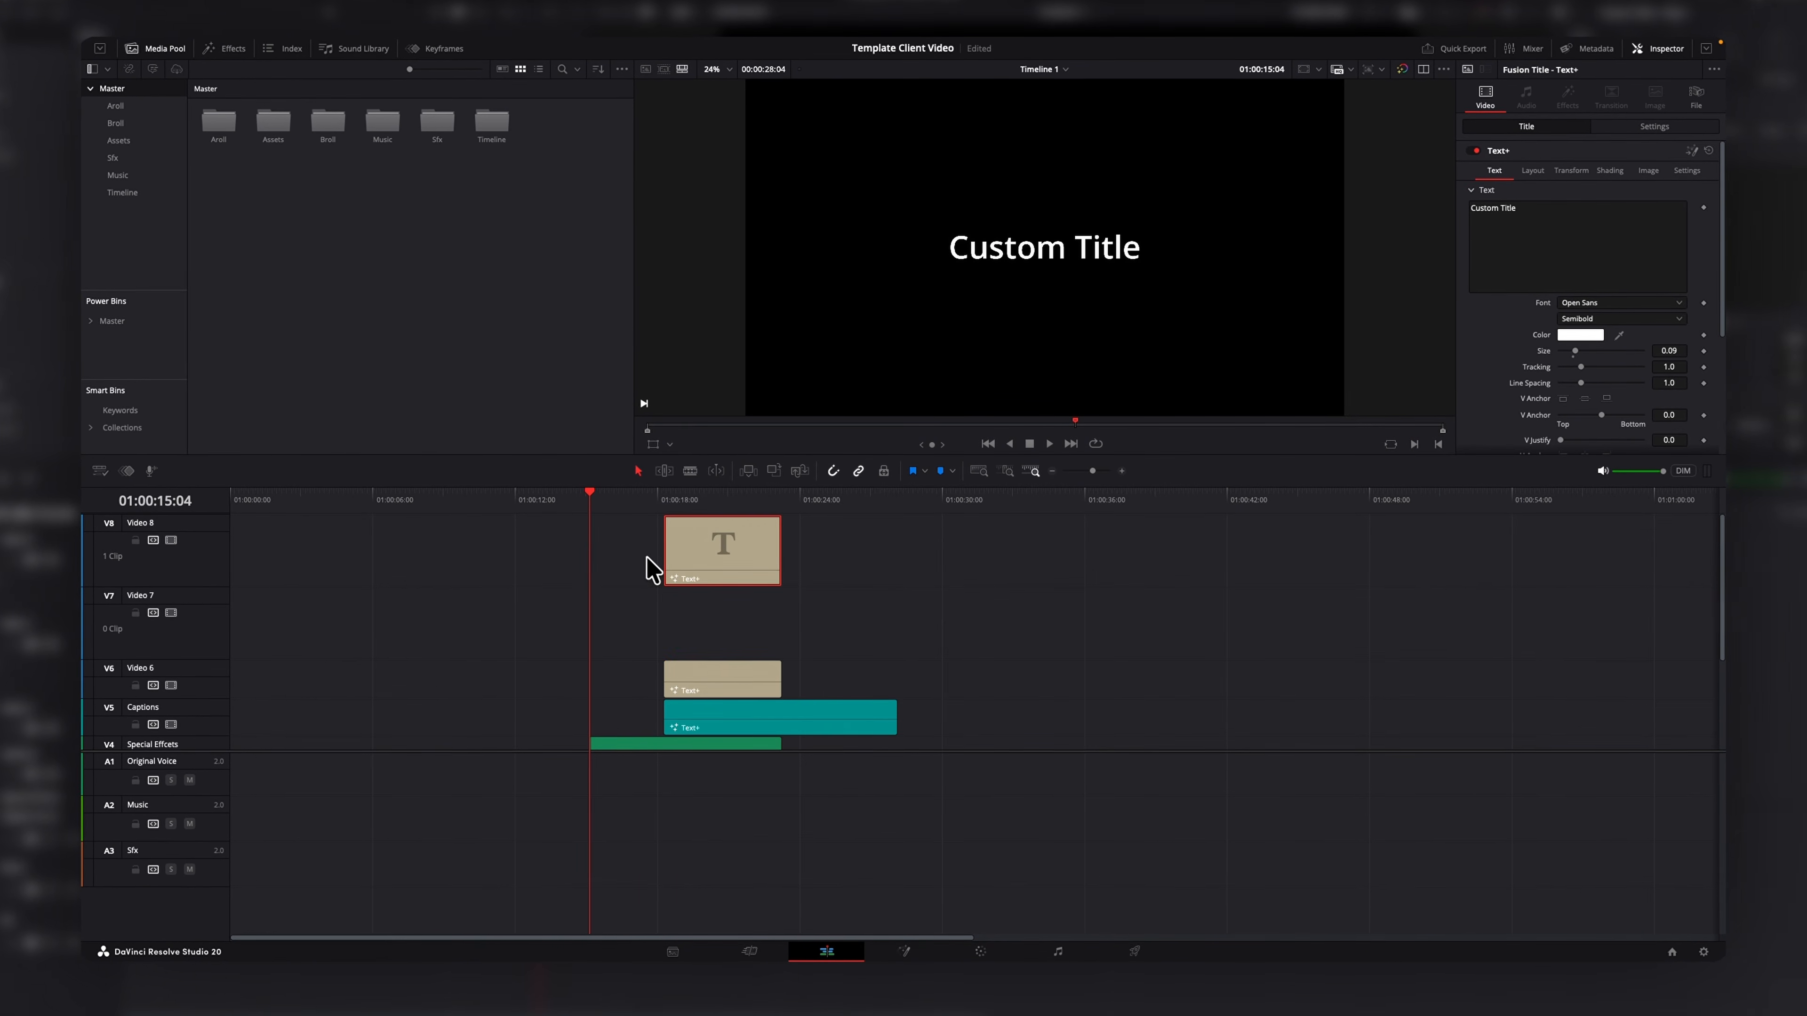
key(ctrl+z)
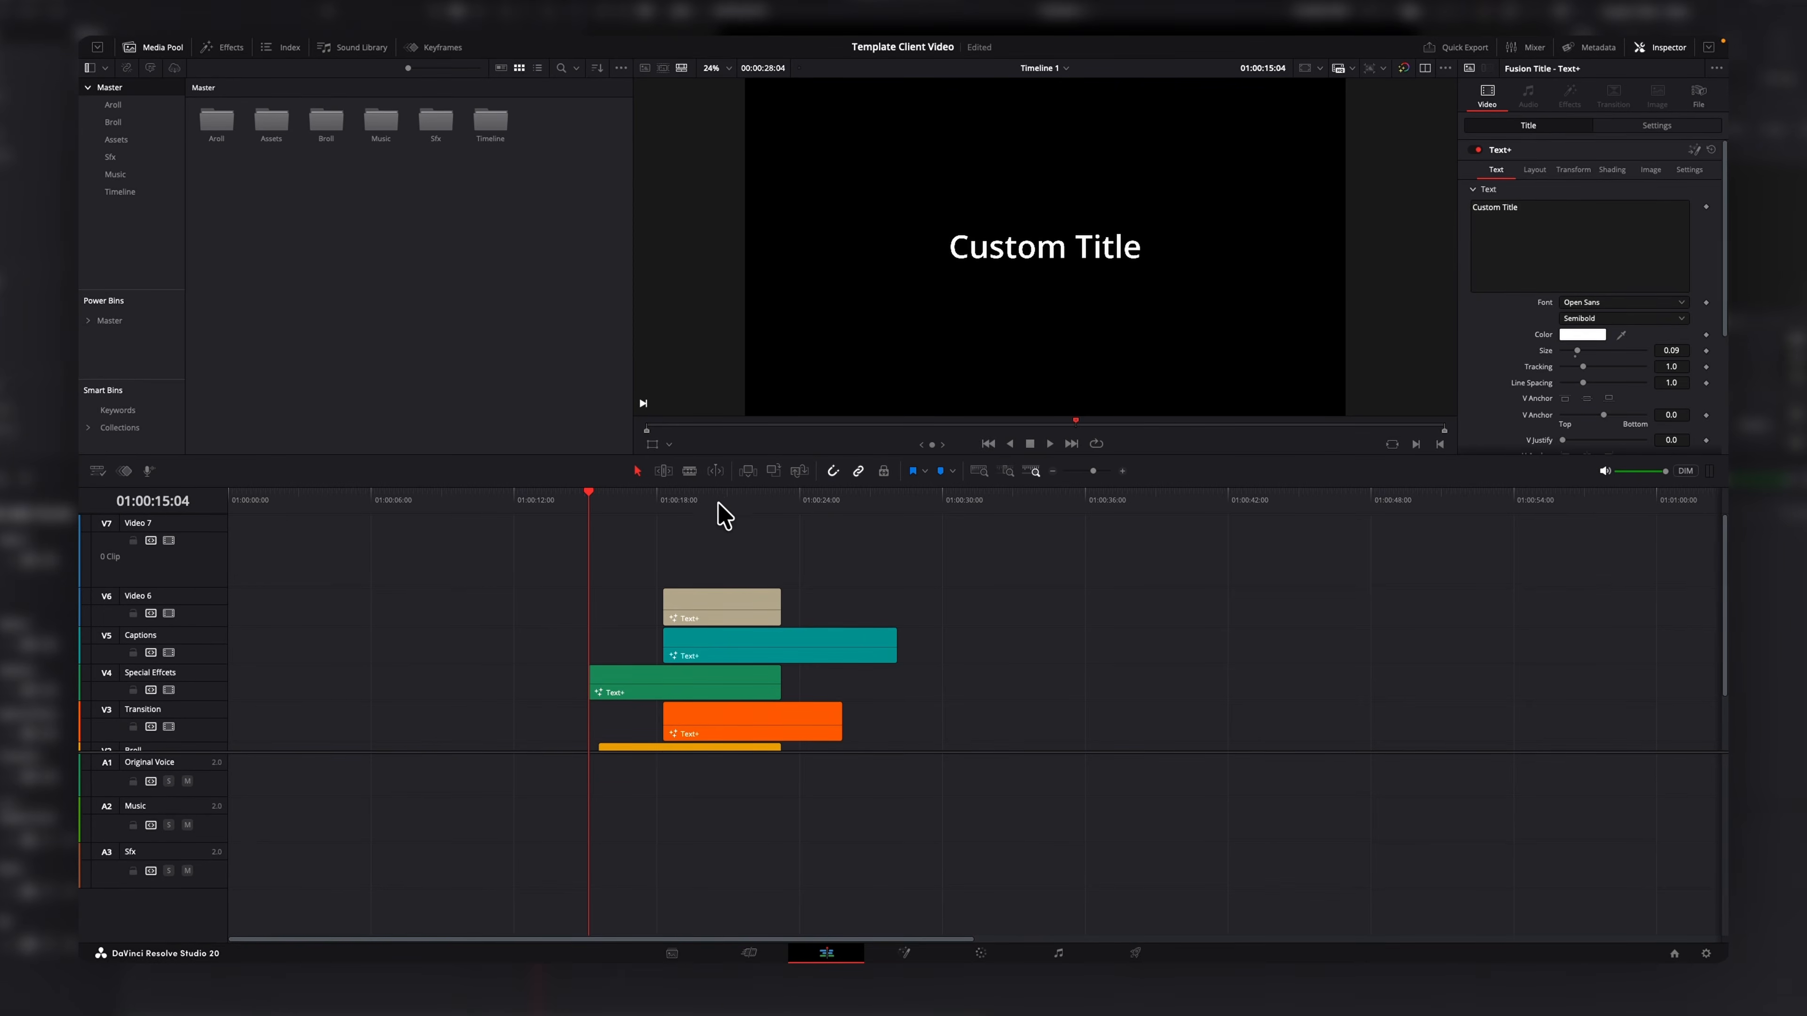
key(ctrl+z)
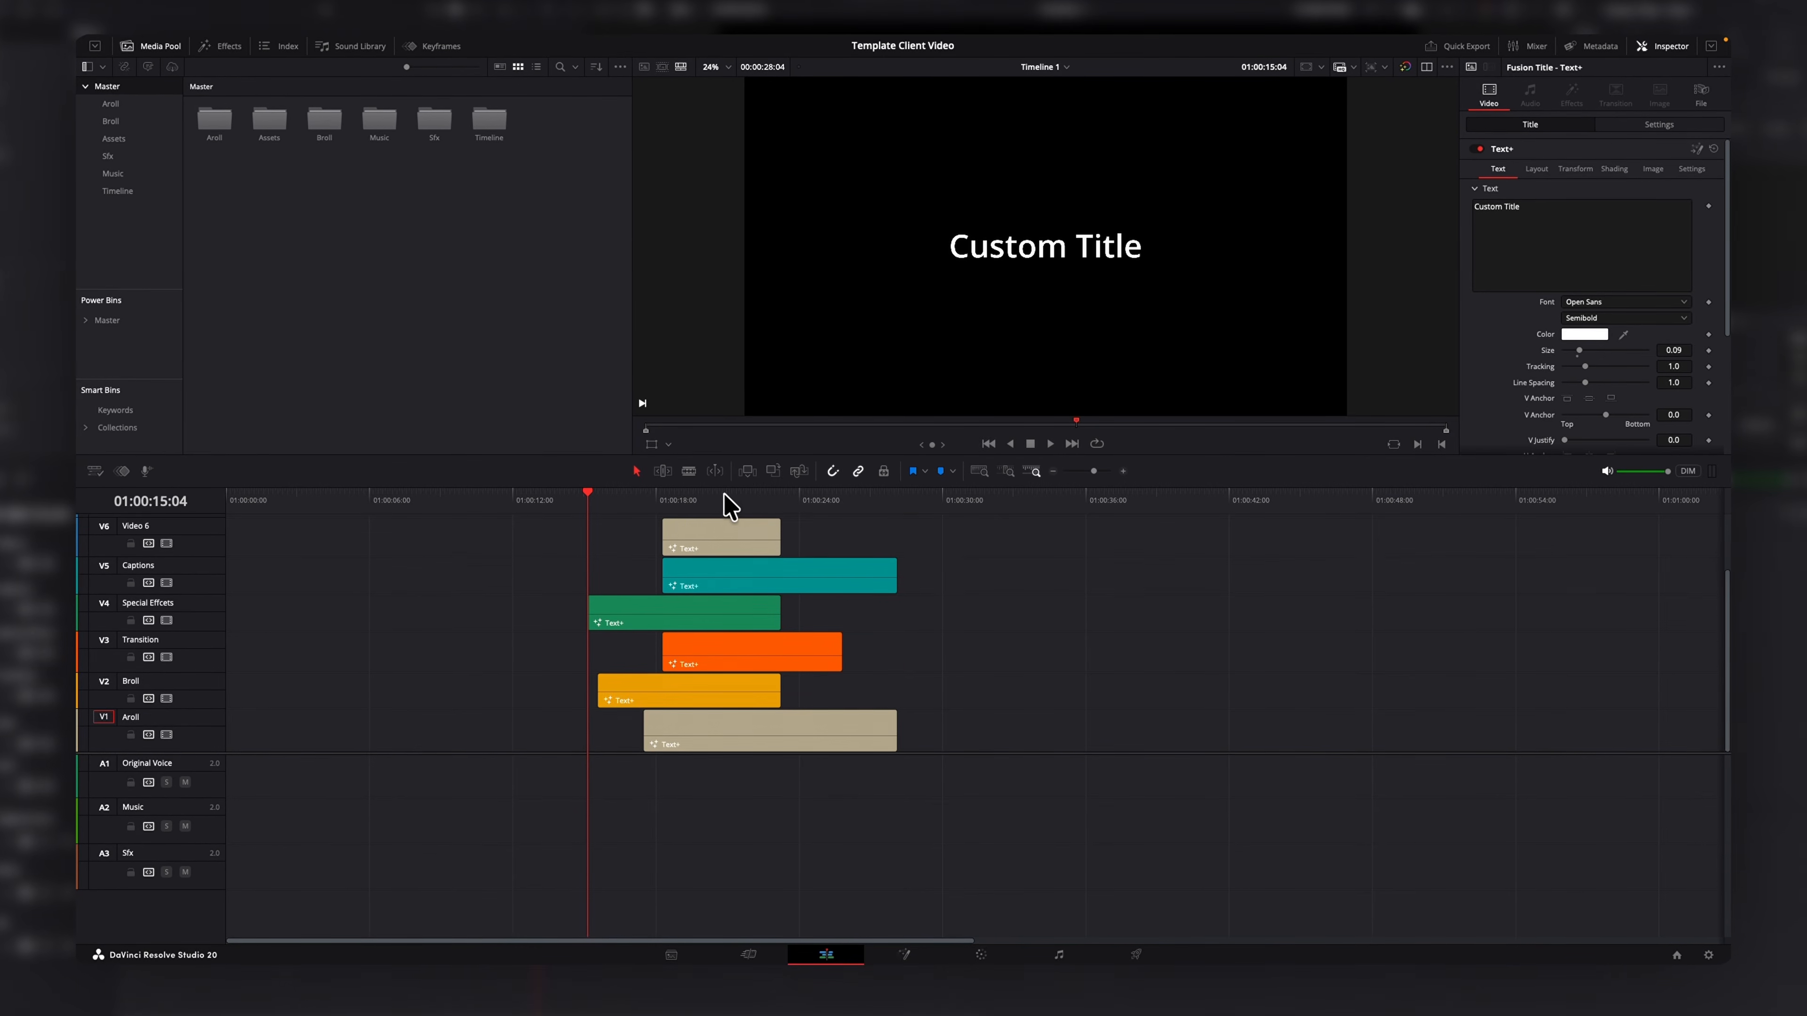
Select the stacked title clips on tracks V2 to V6 and shift them up one track.
drag(710, 545, 733, 615)
scroll(732, 614, down, 4)
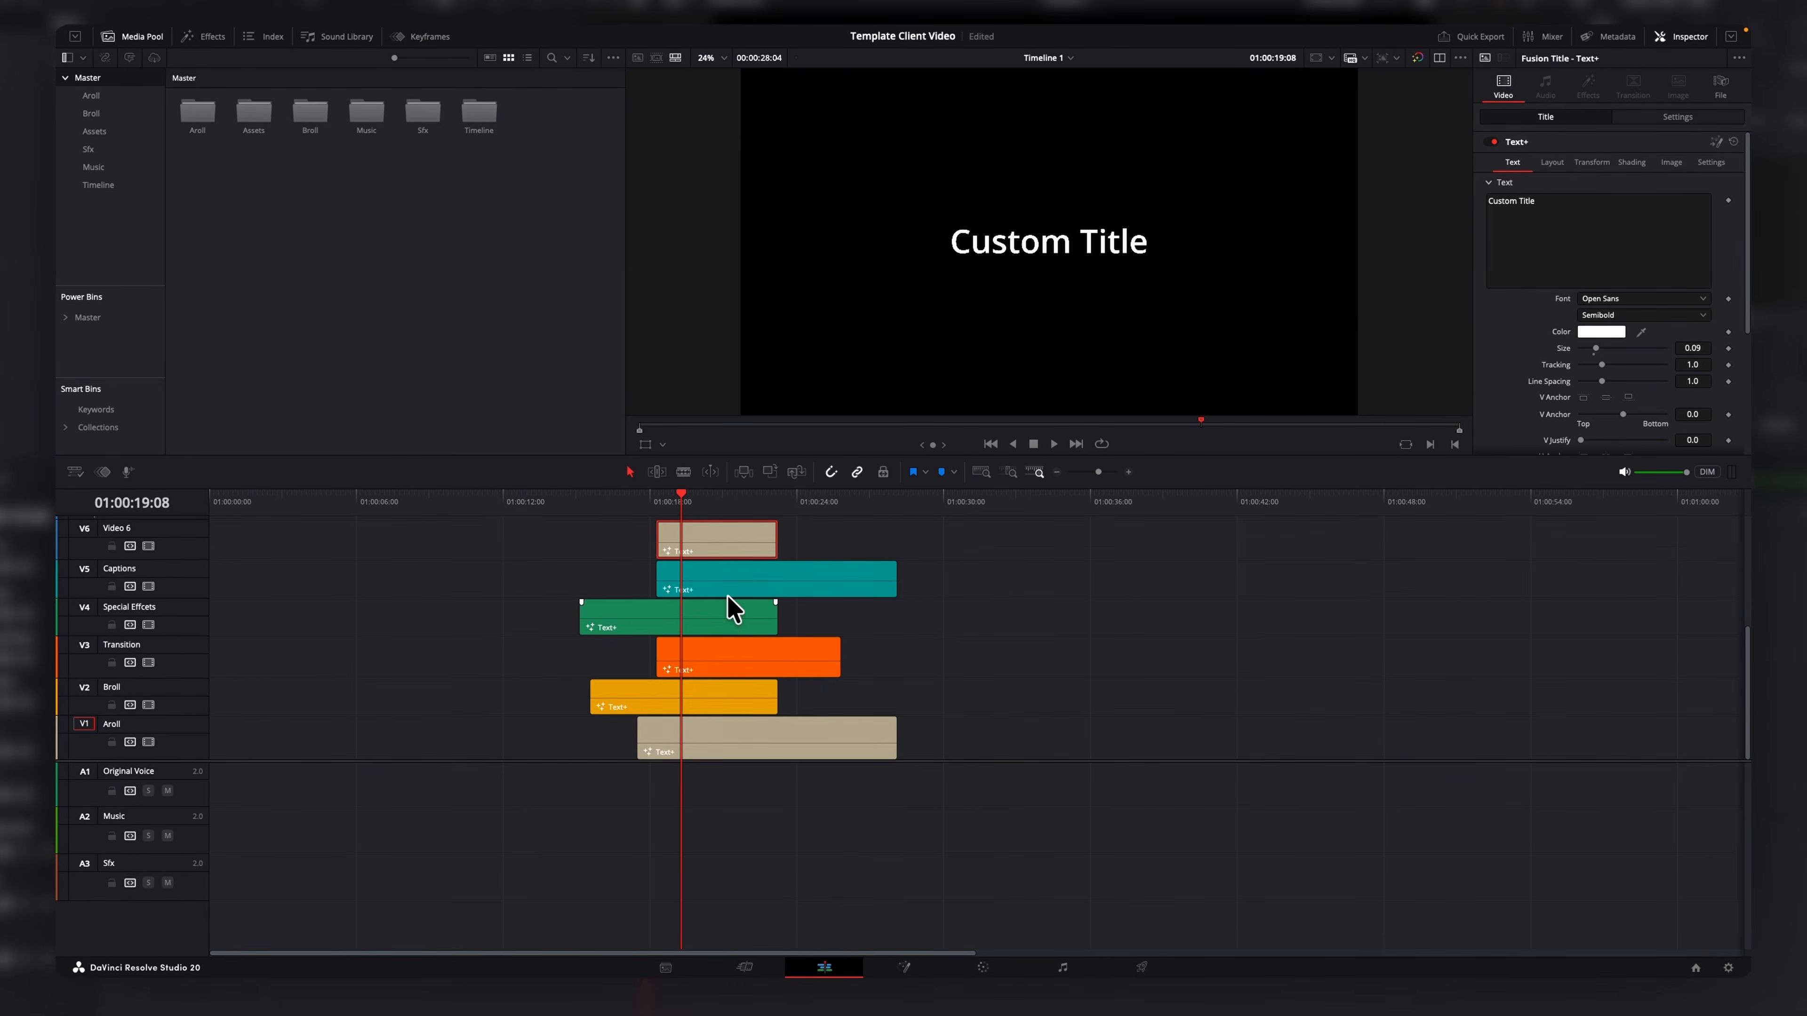
drag(873, 590, 727, 701)
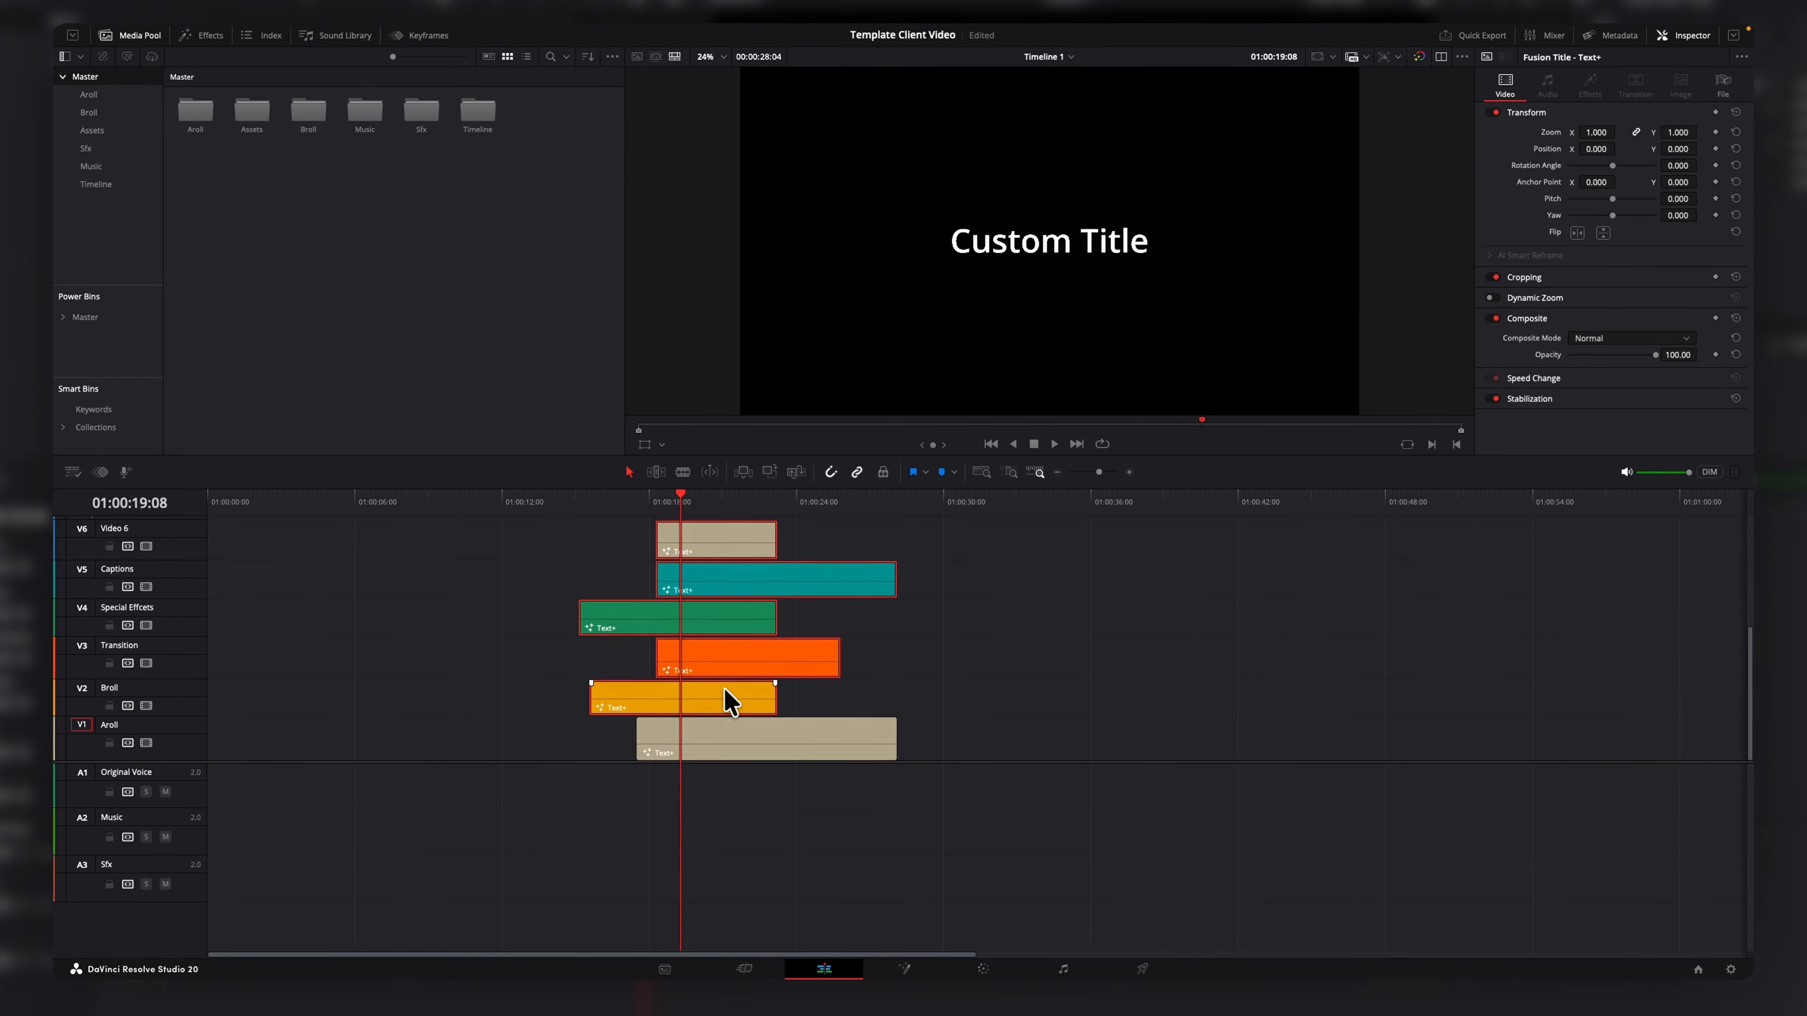
scroll(729, 701, up, 3)
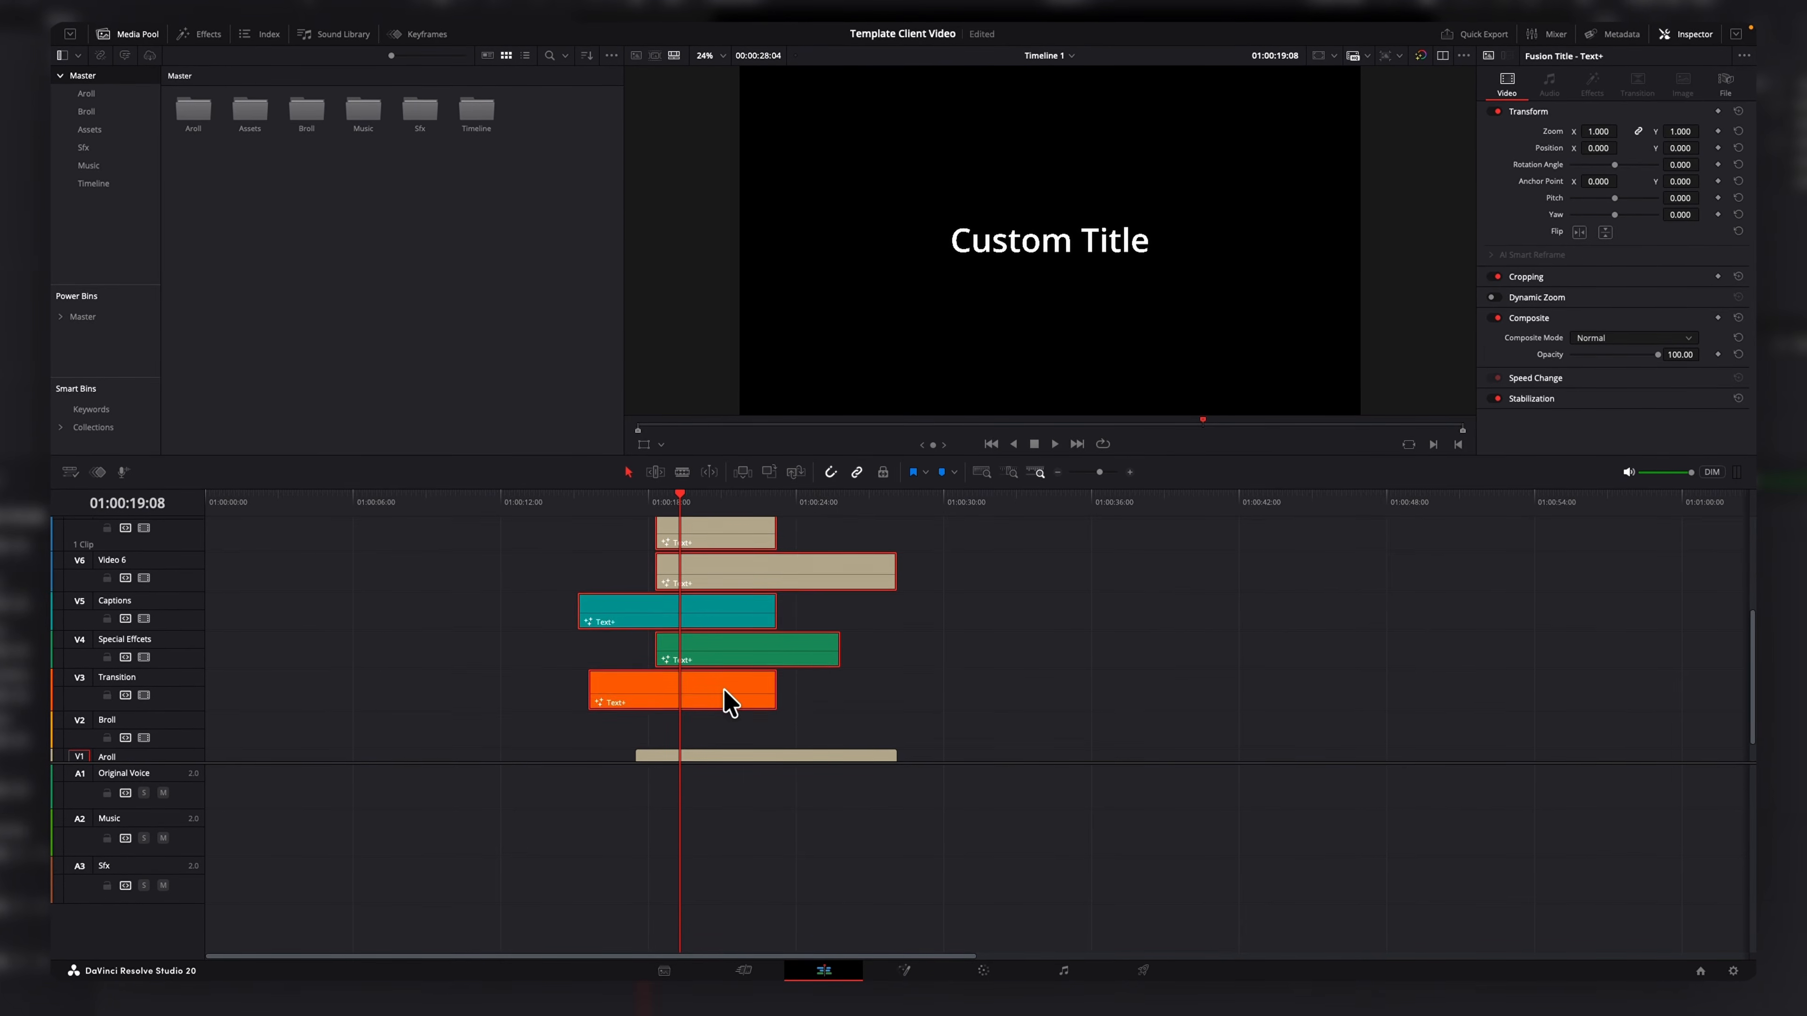
key(alt+Up)
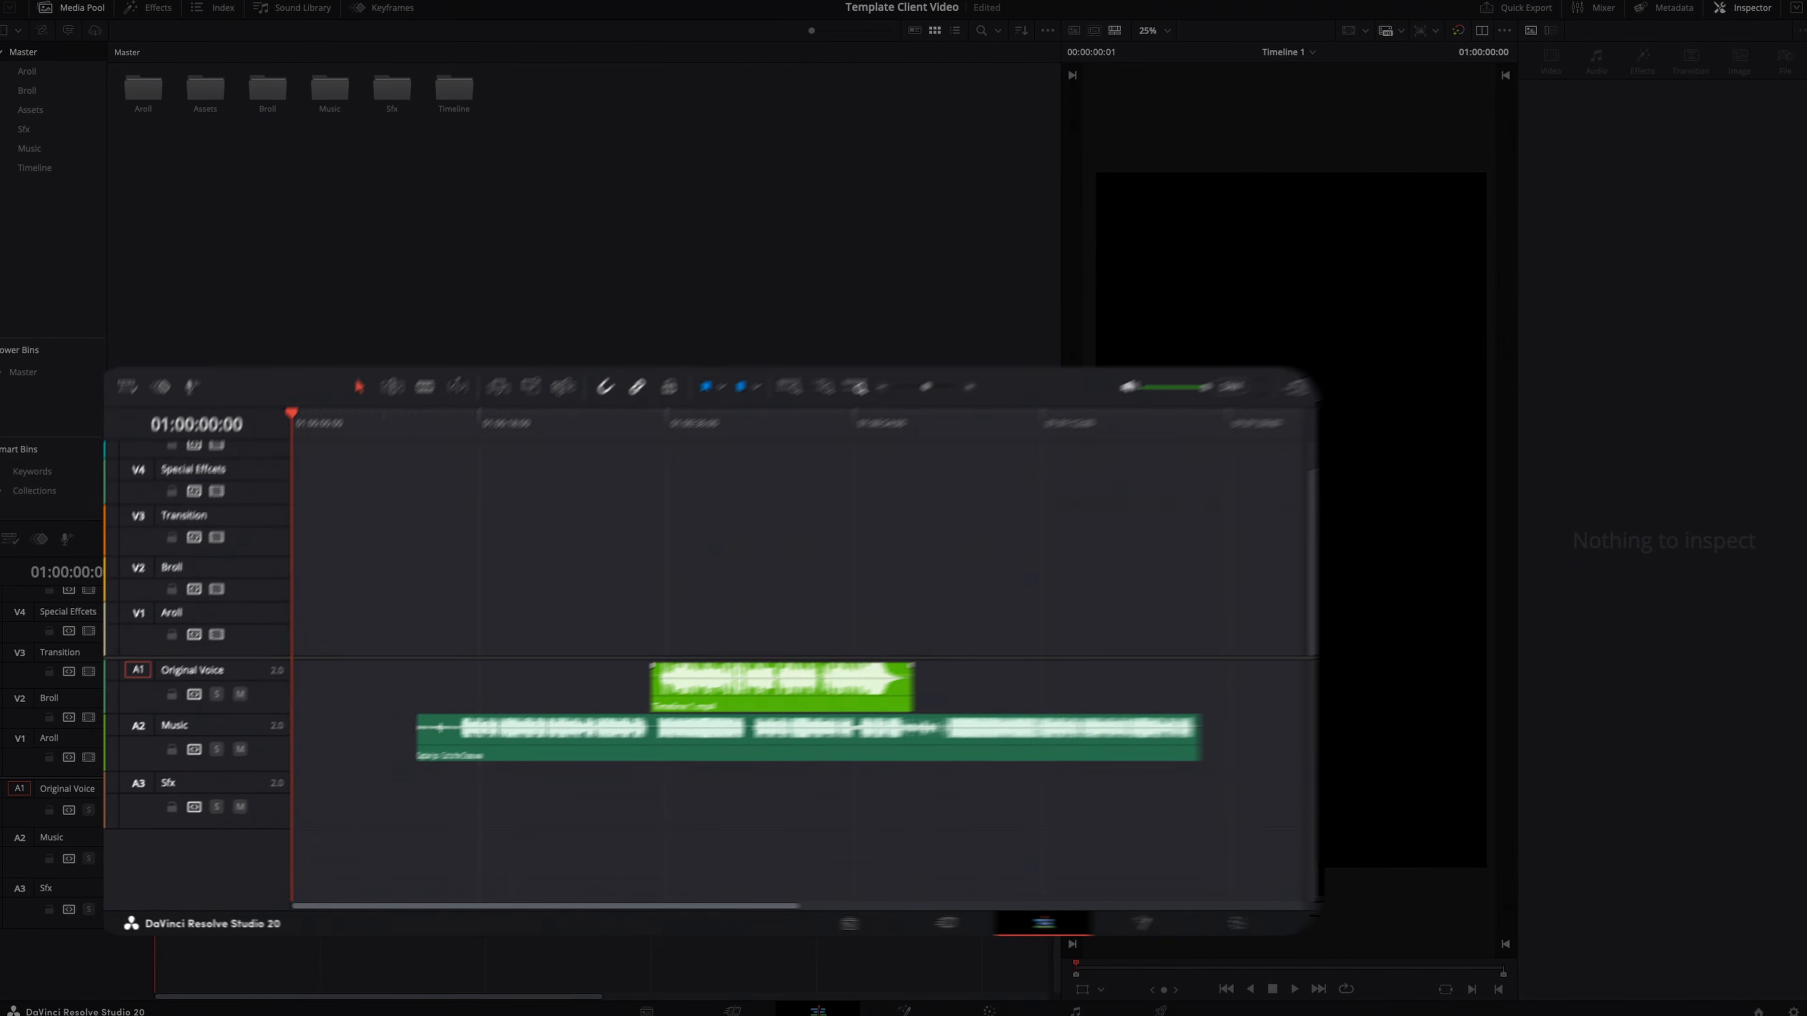
Fit the timeline to the voice clip on A1 and blade it at the playhead.
drag(1089, 813, 601, 814)
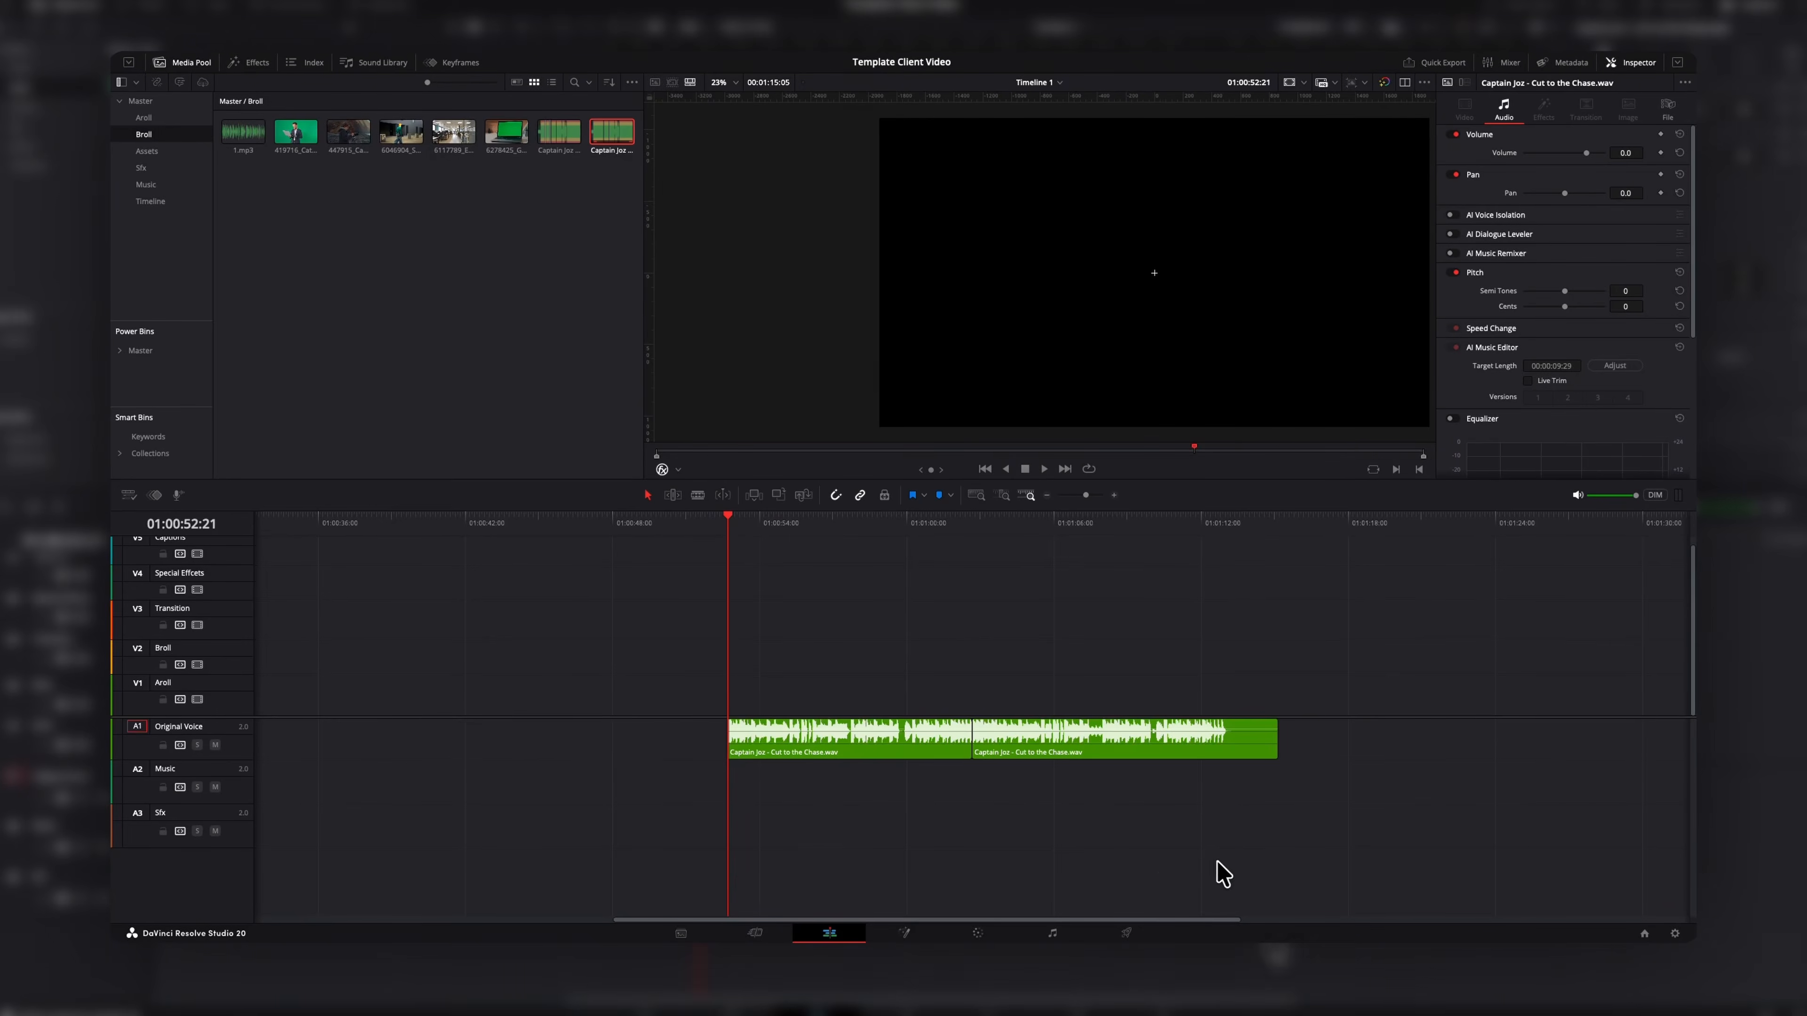
drag(730, 518, 1198, 581)
key(shift+z)
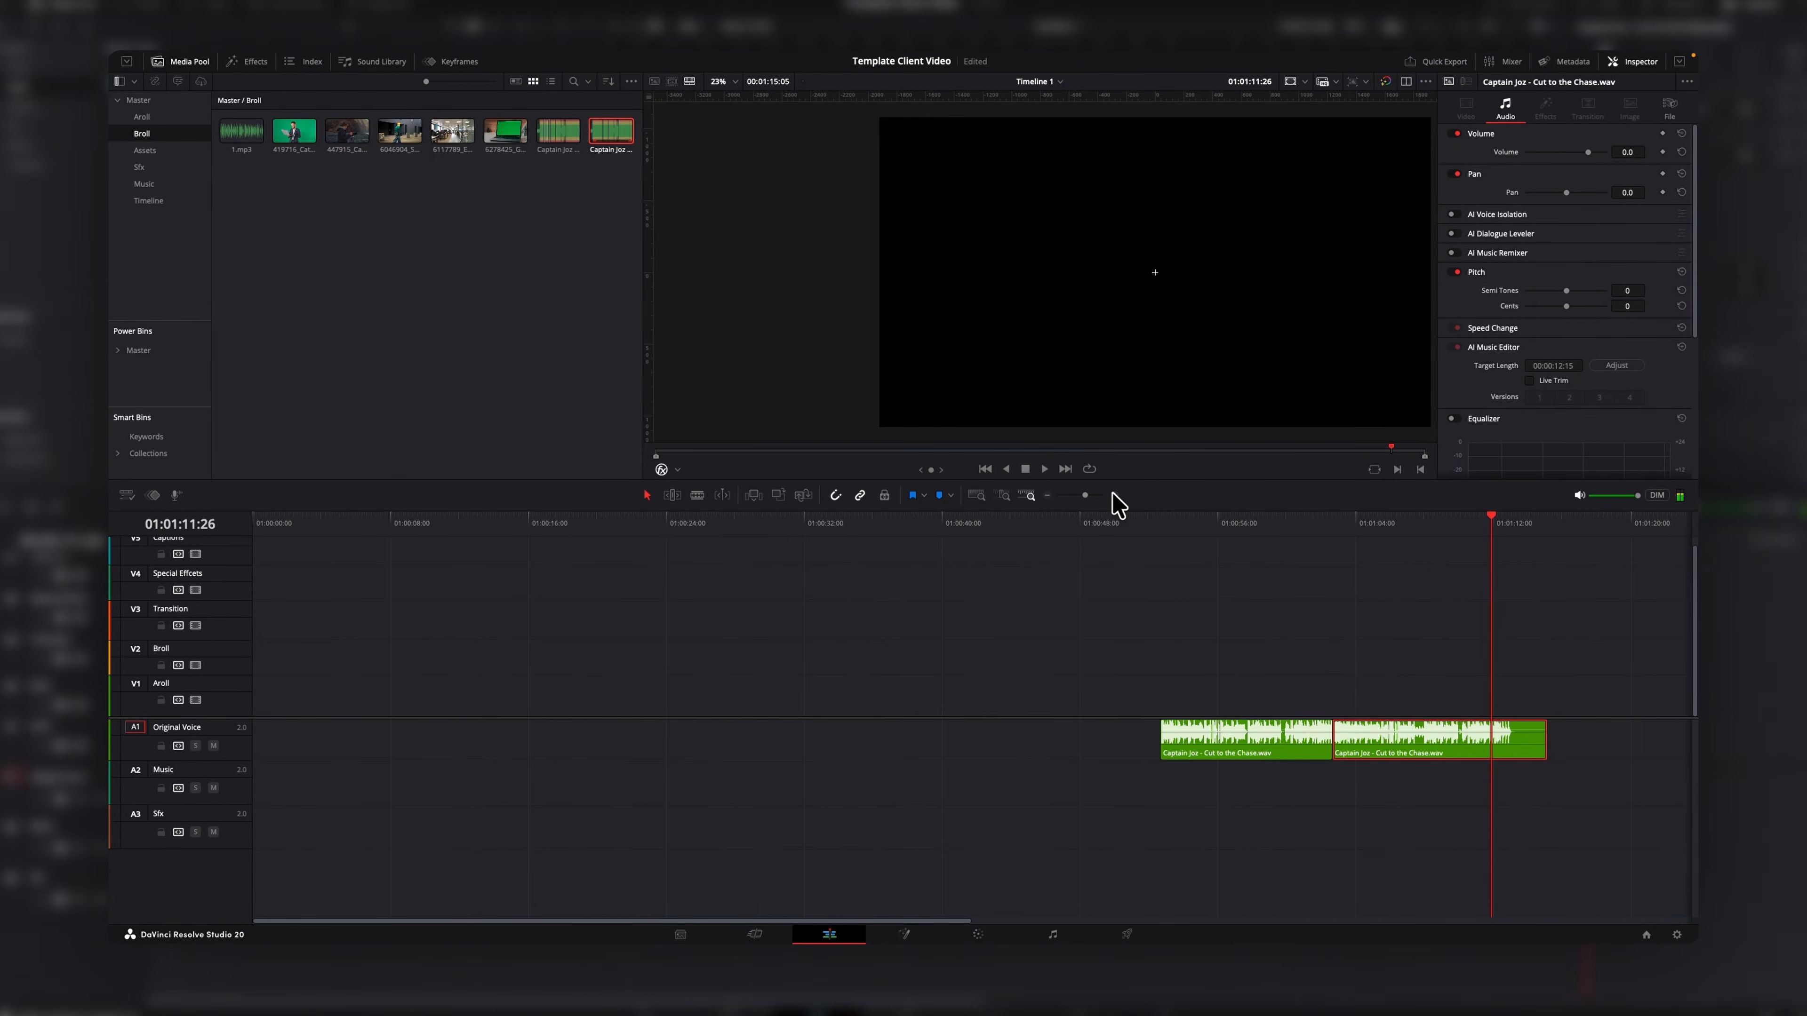
click(1113, 496)
click(1114, 496)
click(1113, 496)
click(1113, 496)
drag(1073, 528, 1105, 527)
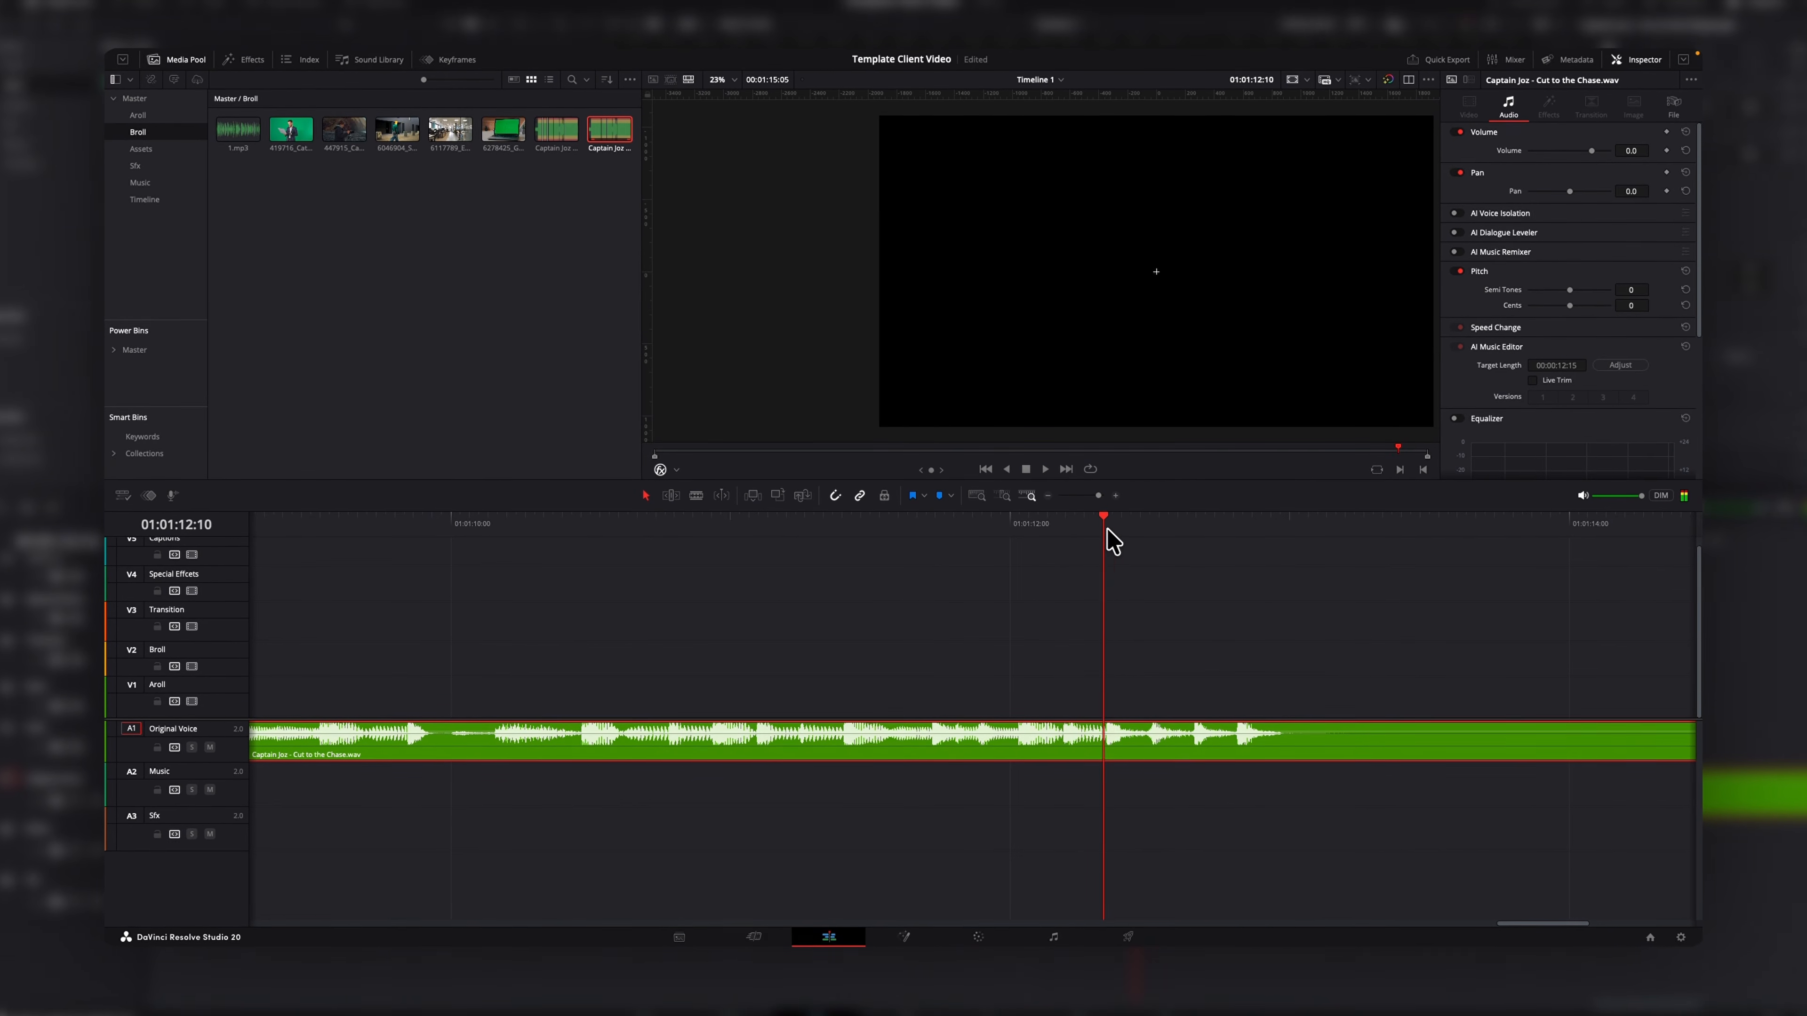
key(super+b)
Drag a voice clip segment earlier on A1 and change its clip speed.
click(1047, 496)
click(1048, 496)
click(1048, 496)
drag(1012, 750, 581, 740)
right_click(582, 736)
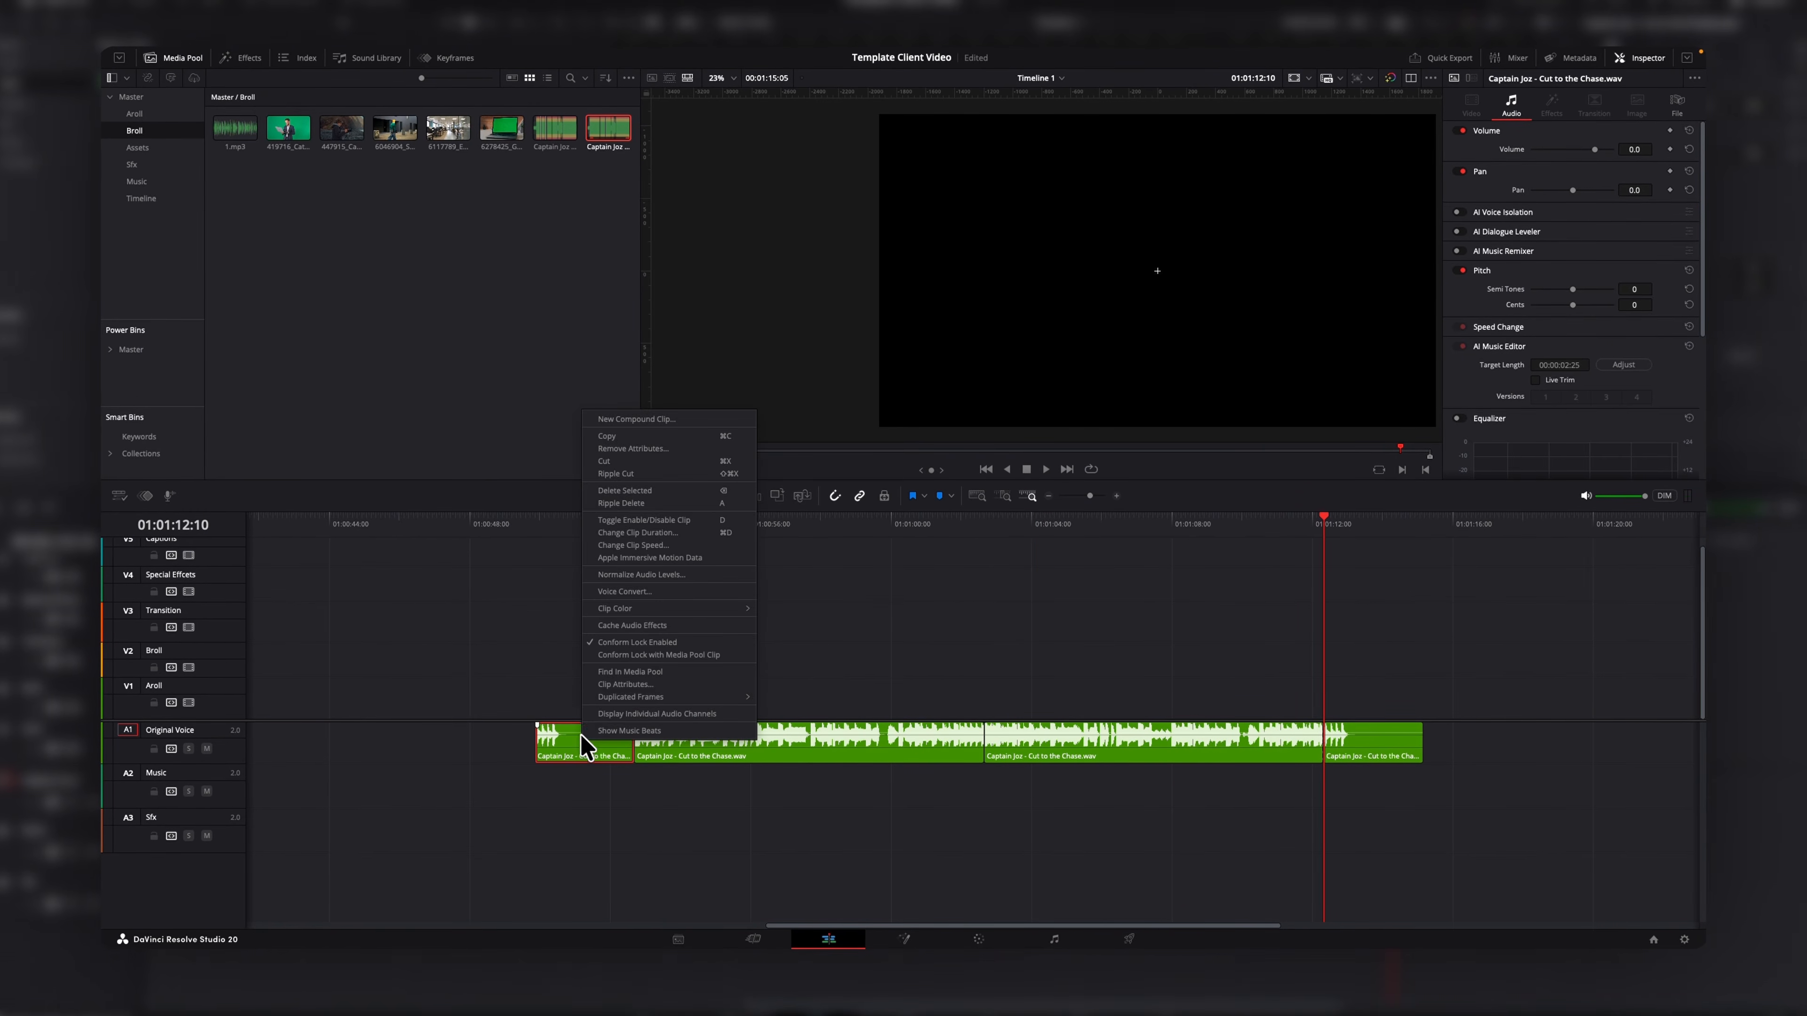
click(663, 546)
click(668, 695)
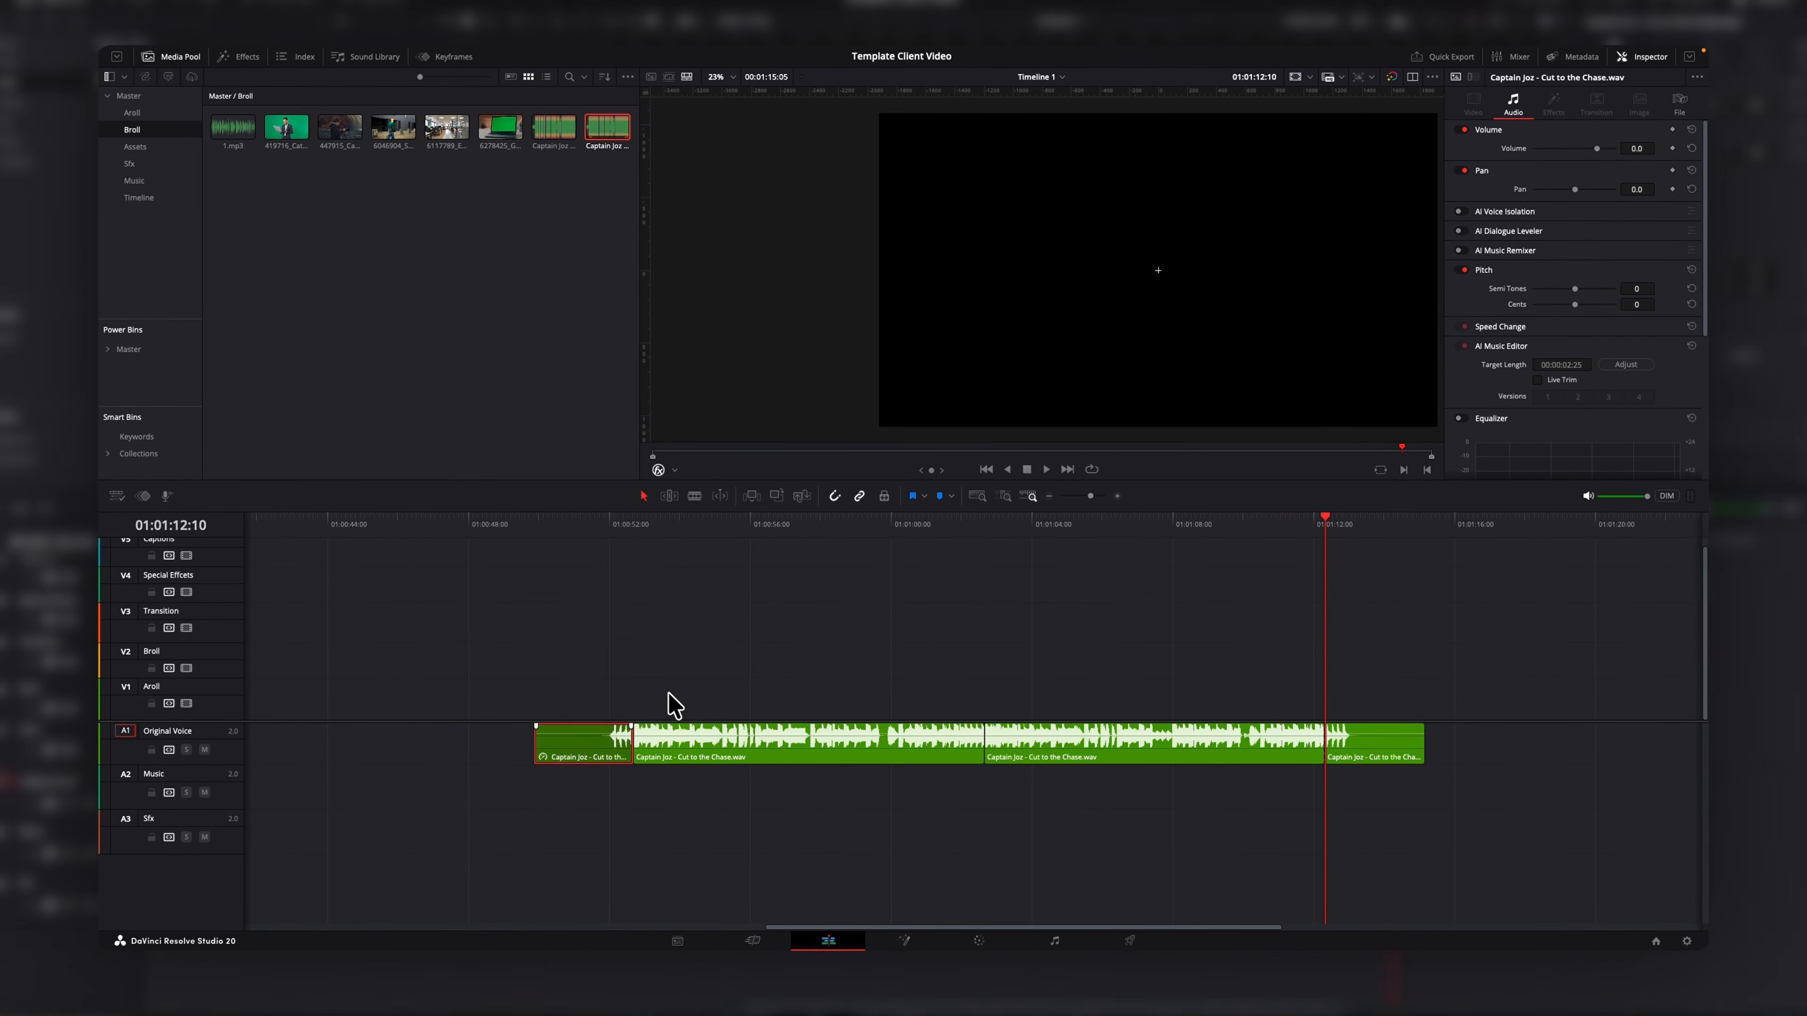
Play back the edited voice clips on A1 to review them.
click(593, 532)
key(space)
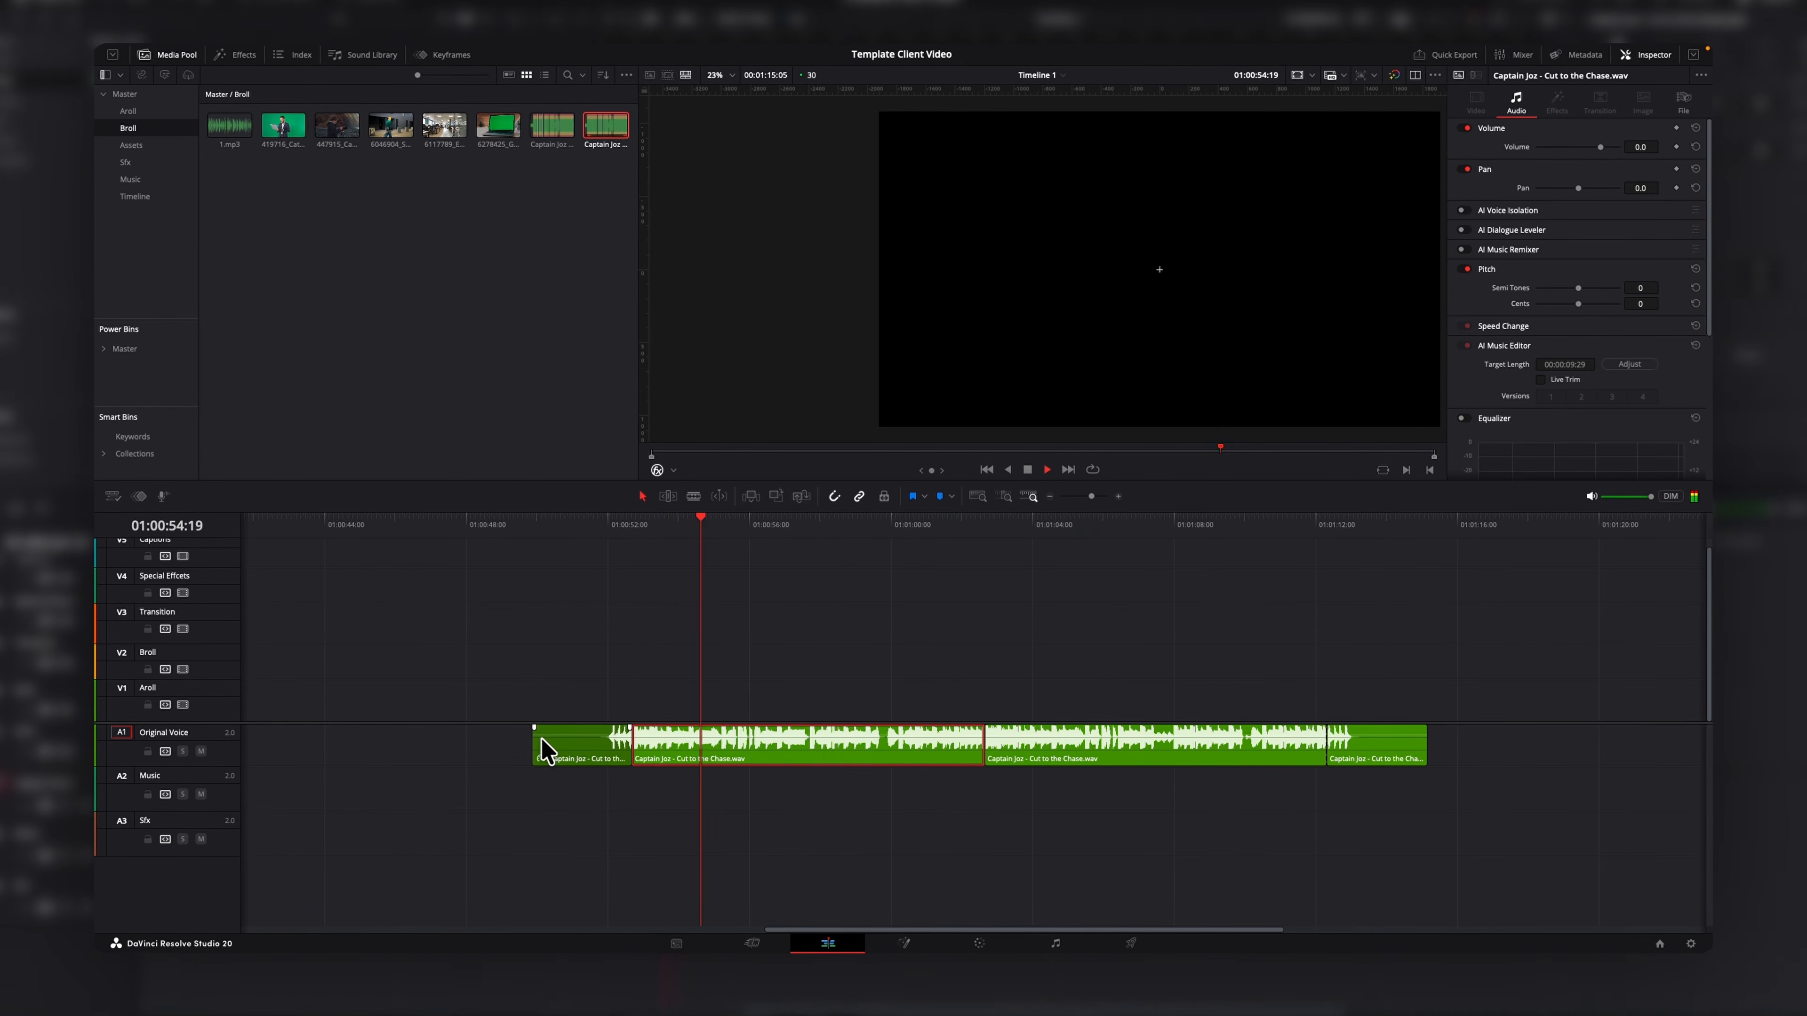
click(586, 529)
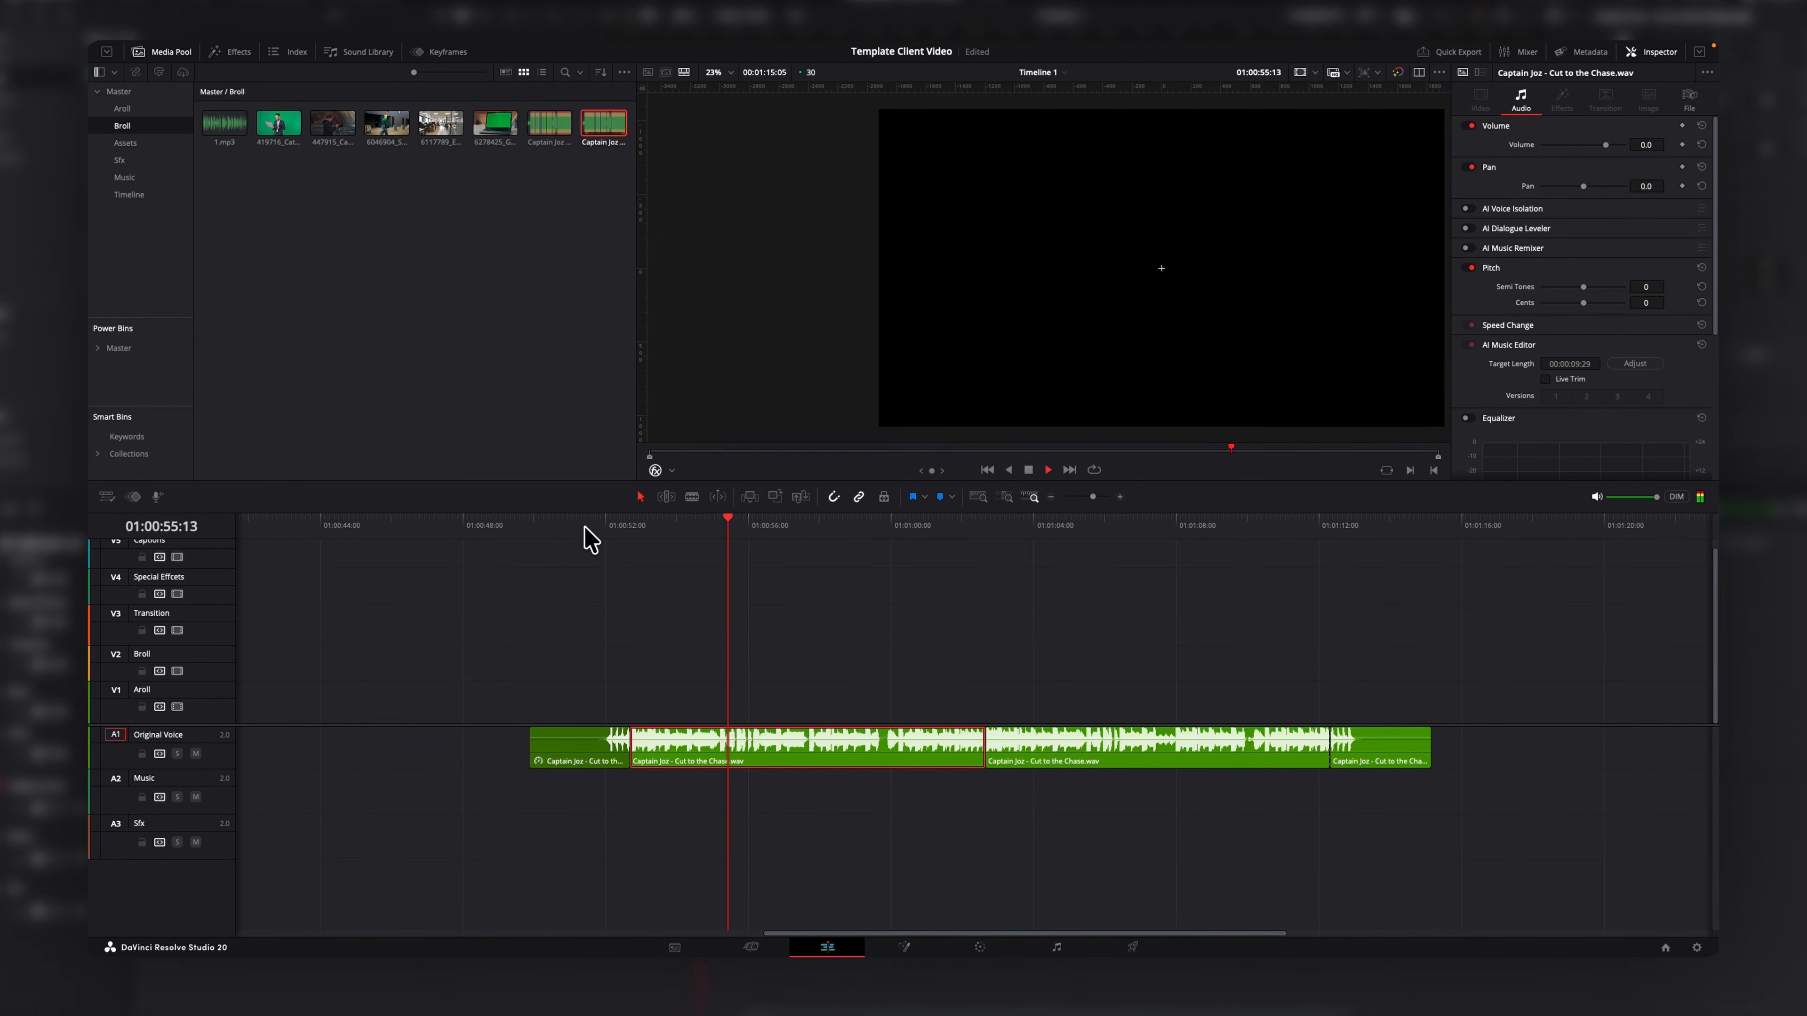
click(586, 529)
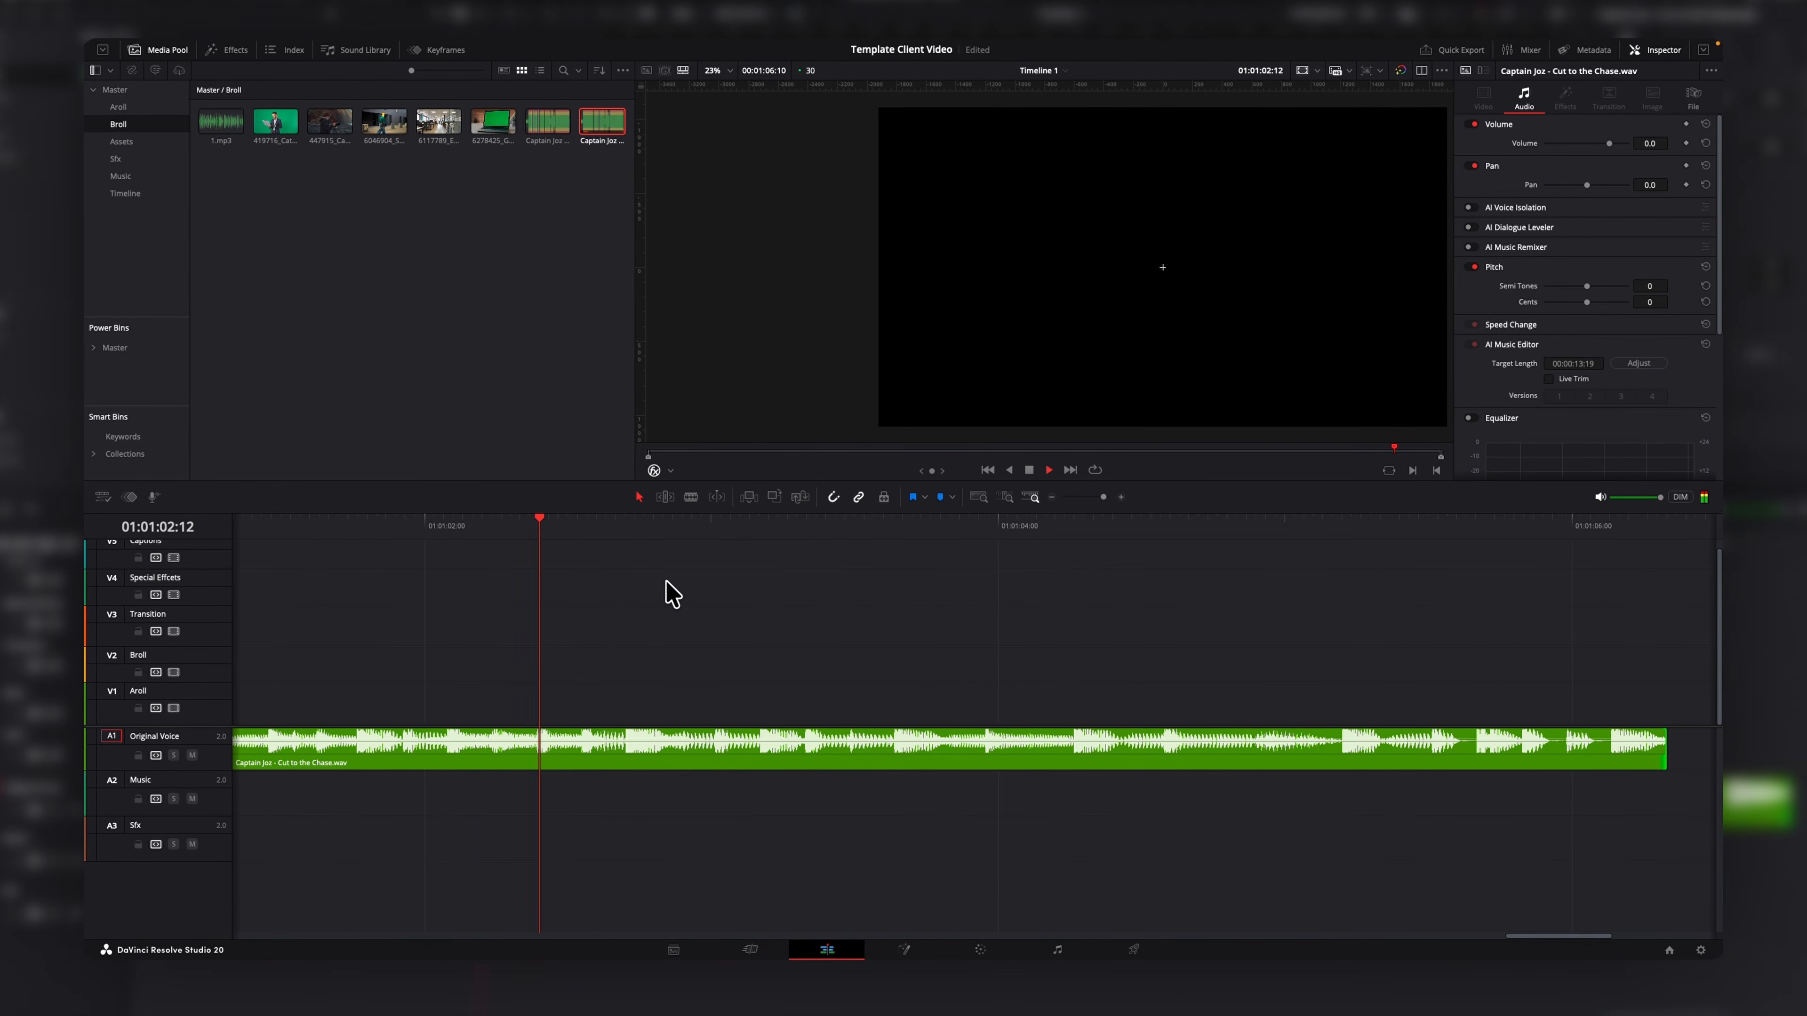
key(space)
Cut the voice clip at the playhead and delete the part after the cut.
drag(749, 531, 624, 558)
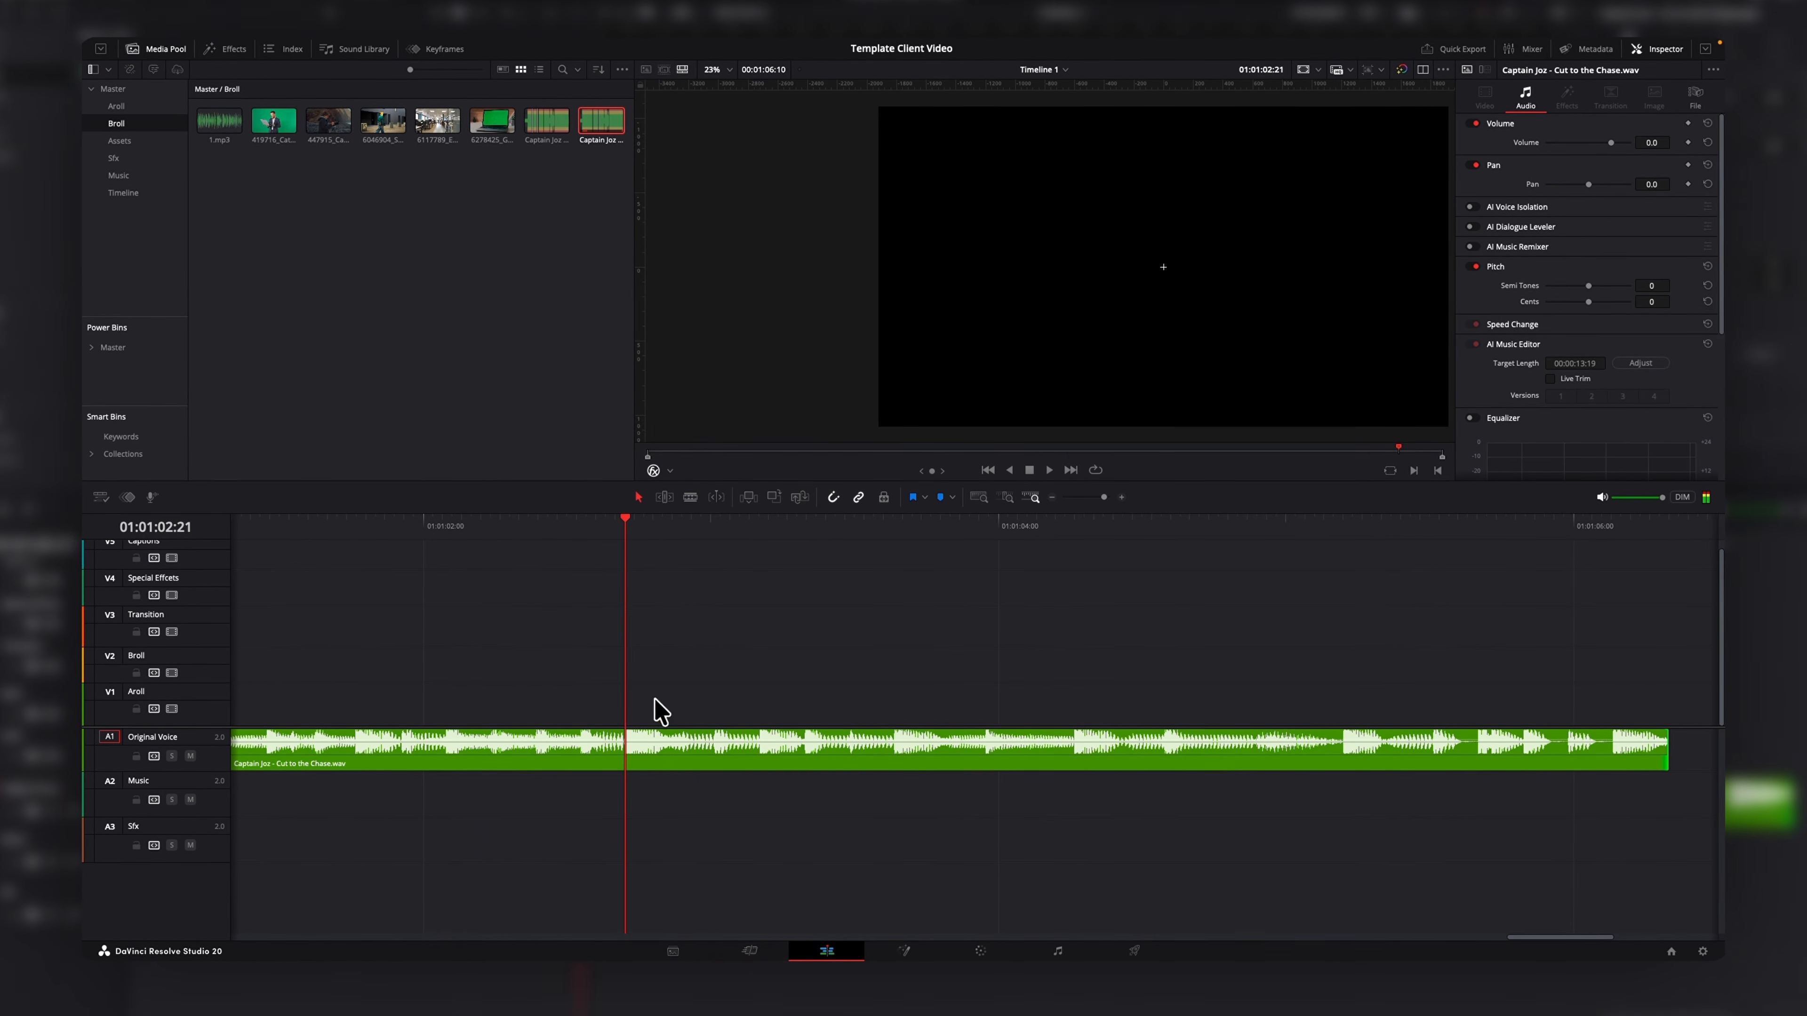
key(ctrl+b)
click(685, 758)
key(Delete)
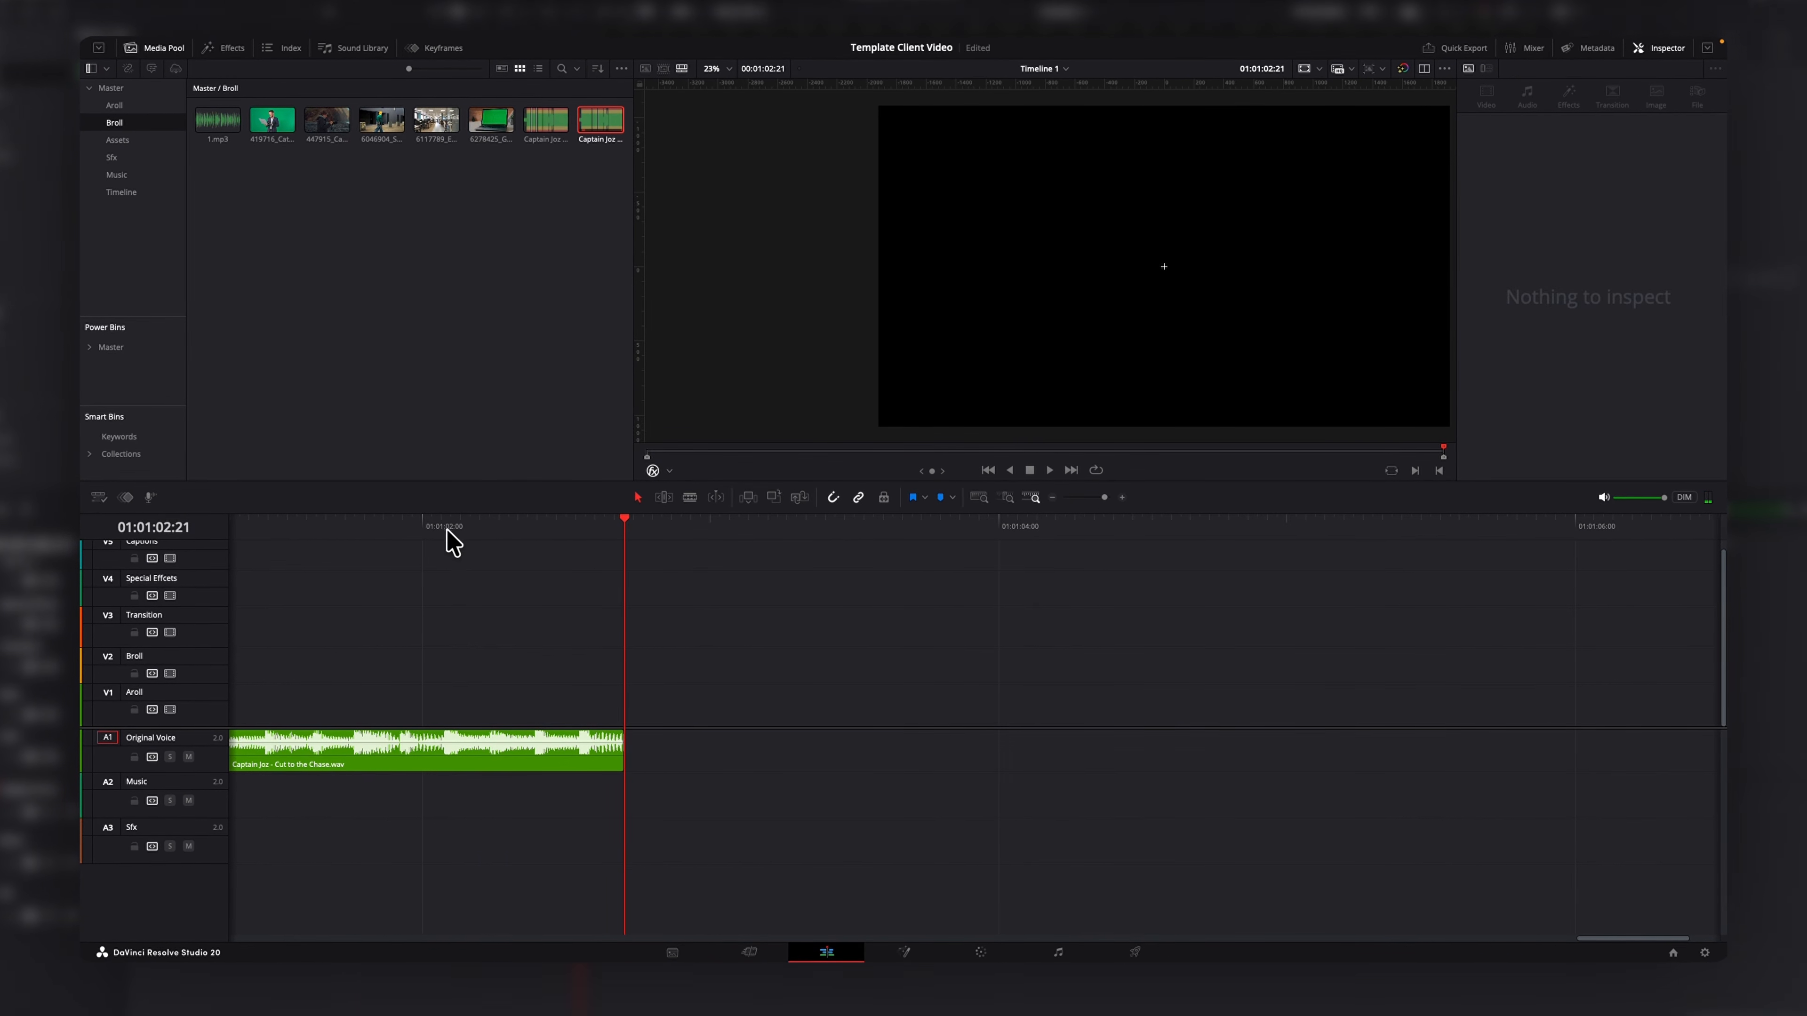
Split the voice clip at an earlier point and move the second part down to the Music track.
mouse_move(447, 531)
mouse_down()
mouse_move(423, 530)
mouse_move(440, 548)
mouse_up()
key(ctrl+b)
click(509, 757)
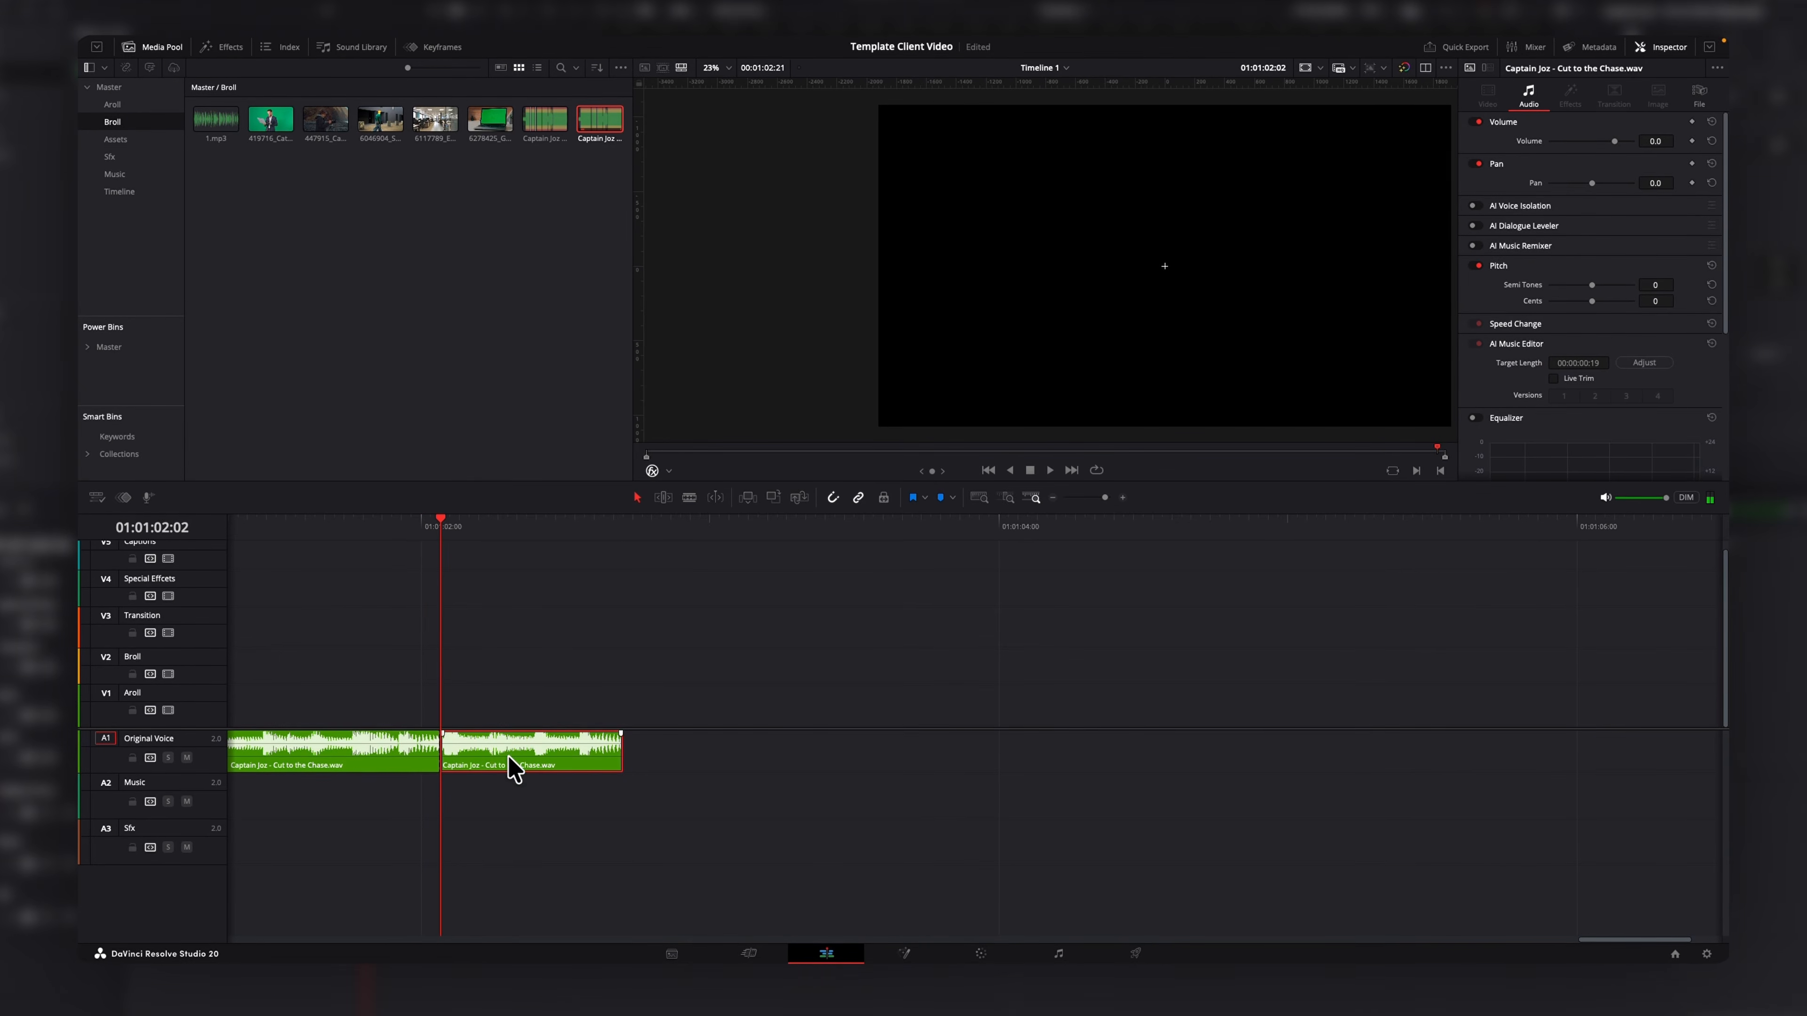
alt+drag(508, 757, 510, 791)
Turn the clip on the Music track into a new compound clip.
right_click(527, 800)
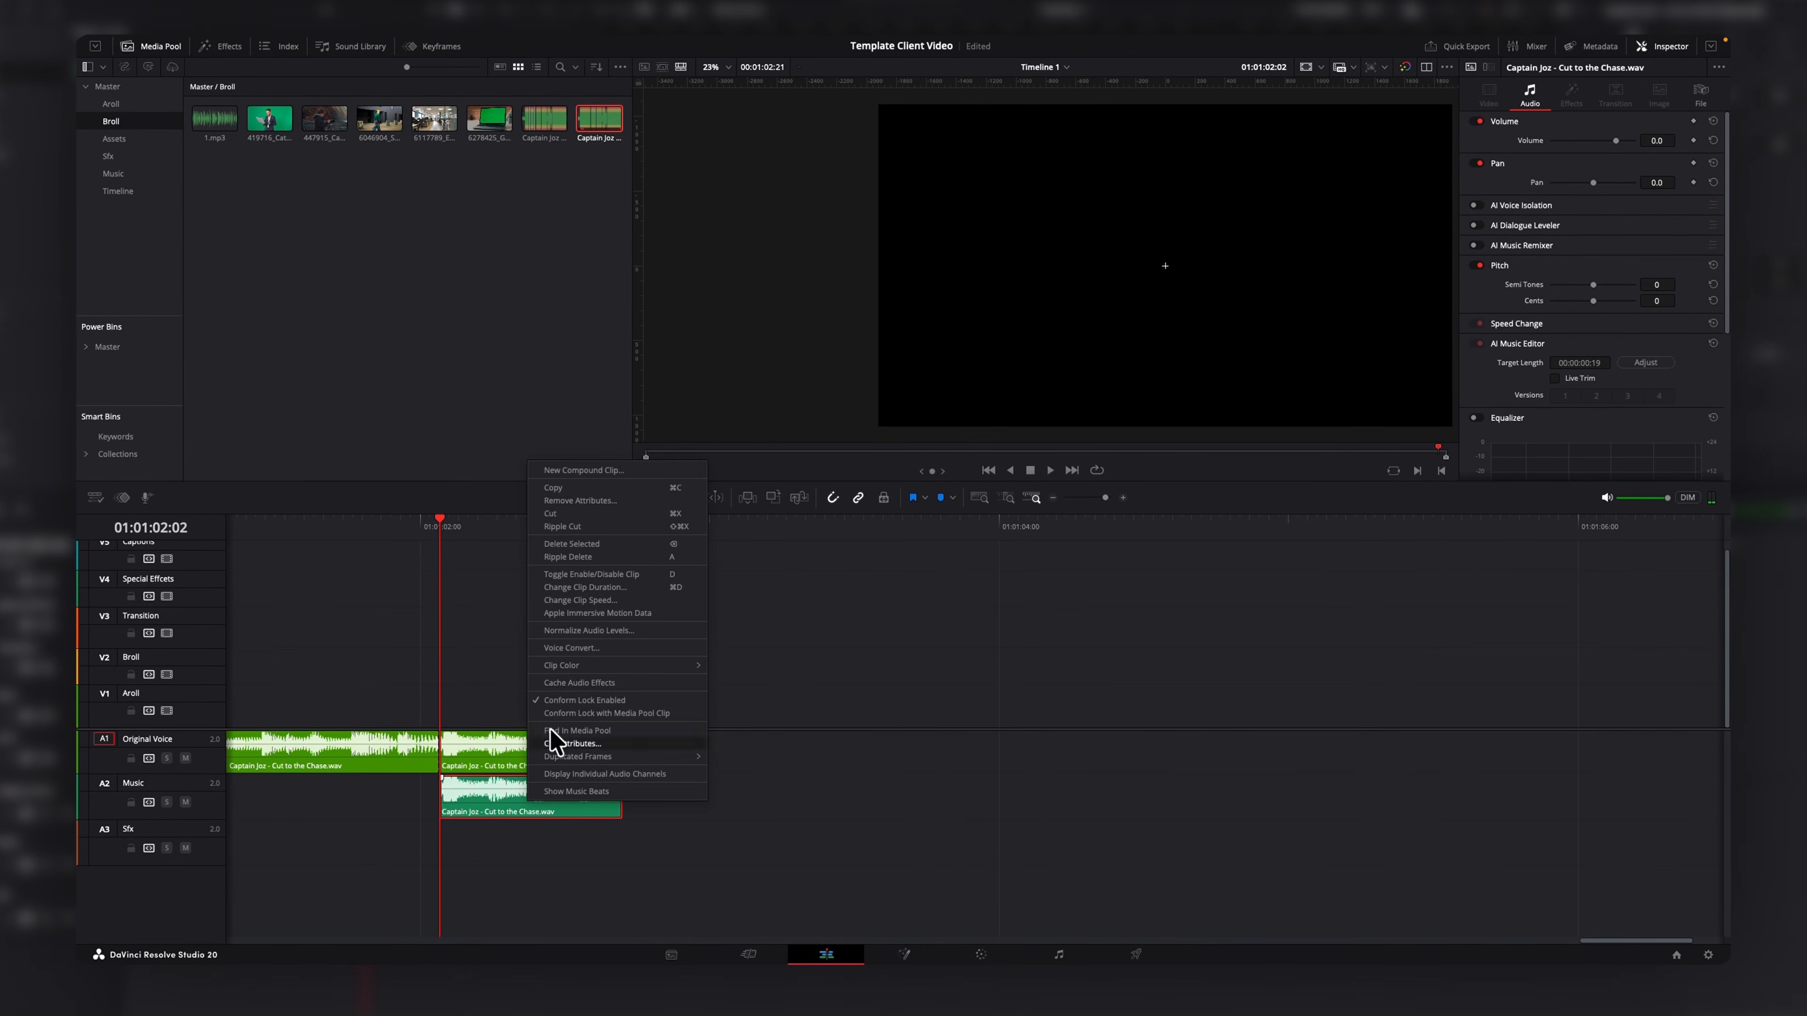
click(643, 470)
click(993, 537)
Open the compound clip in its own timeline and place a disabled copy of its audio further along.
right_click(506, 805)
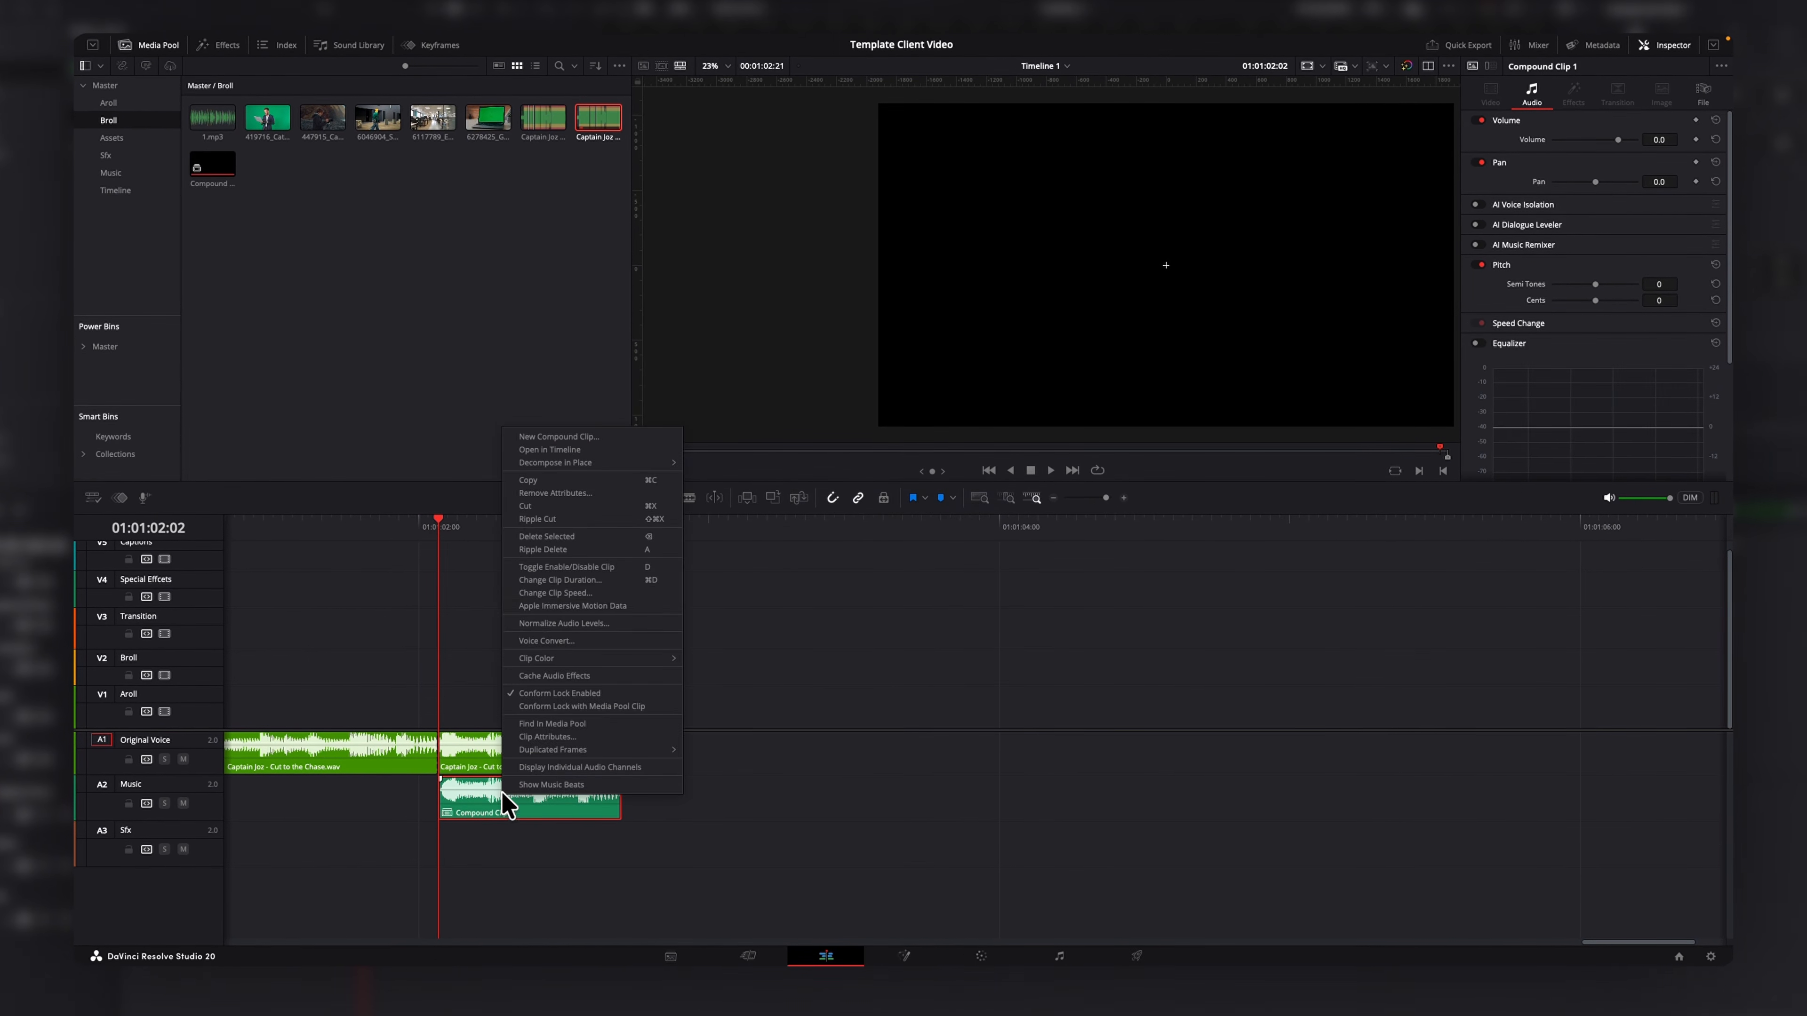
click(561, 450)
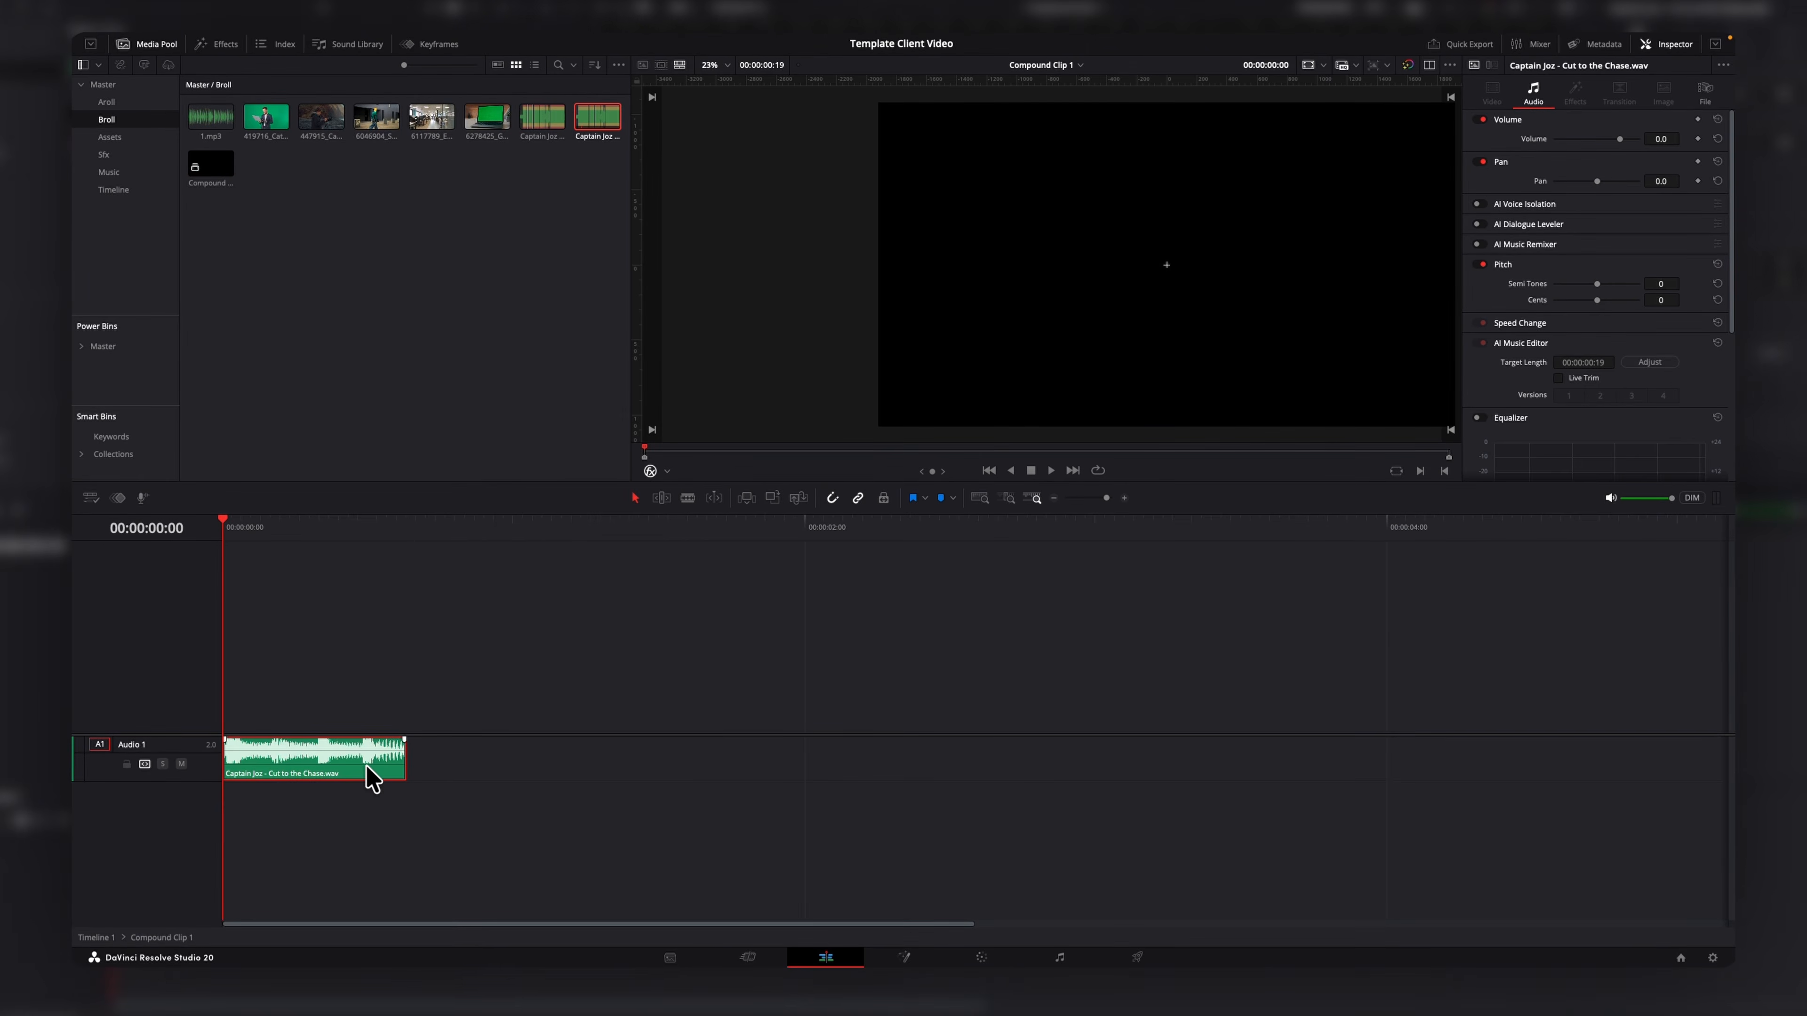
drag(370, 775, 1288, 775)
key(d)
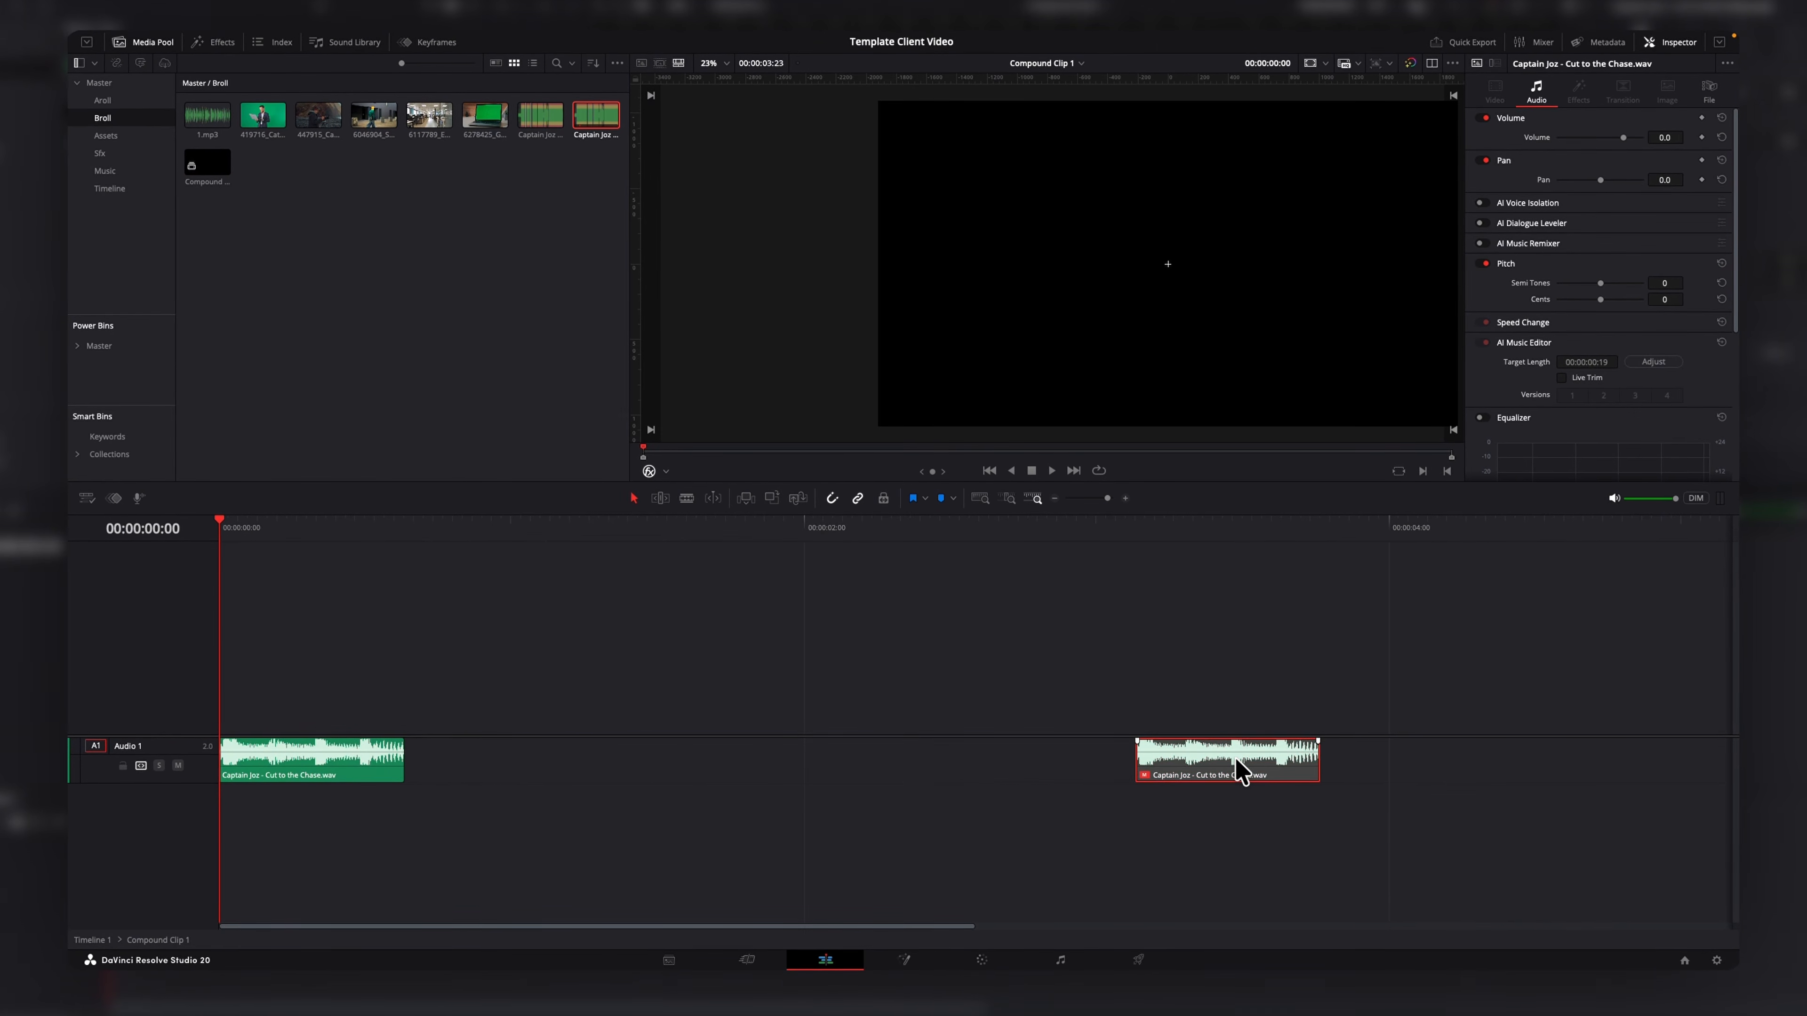
Return to Timeline 1 and extend the compound clip's end to lengthen it.
click(1039, 65)
click(1055, 84)
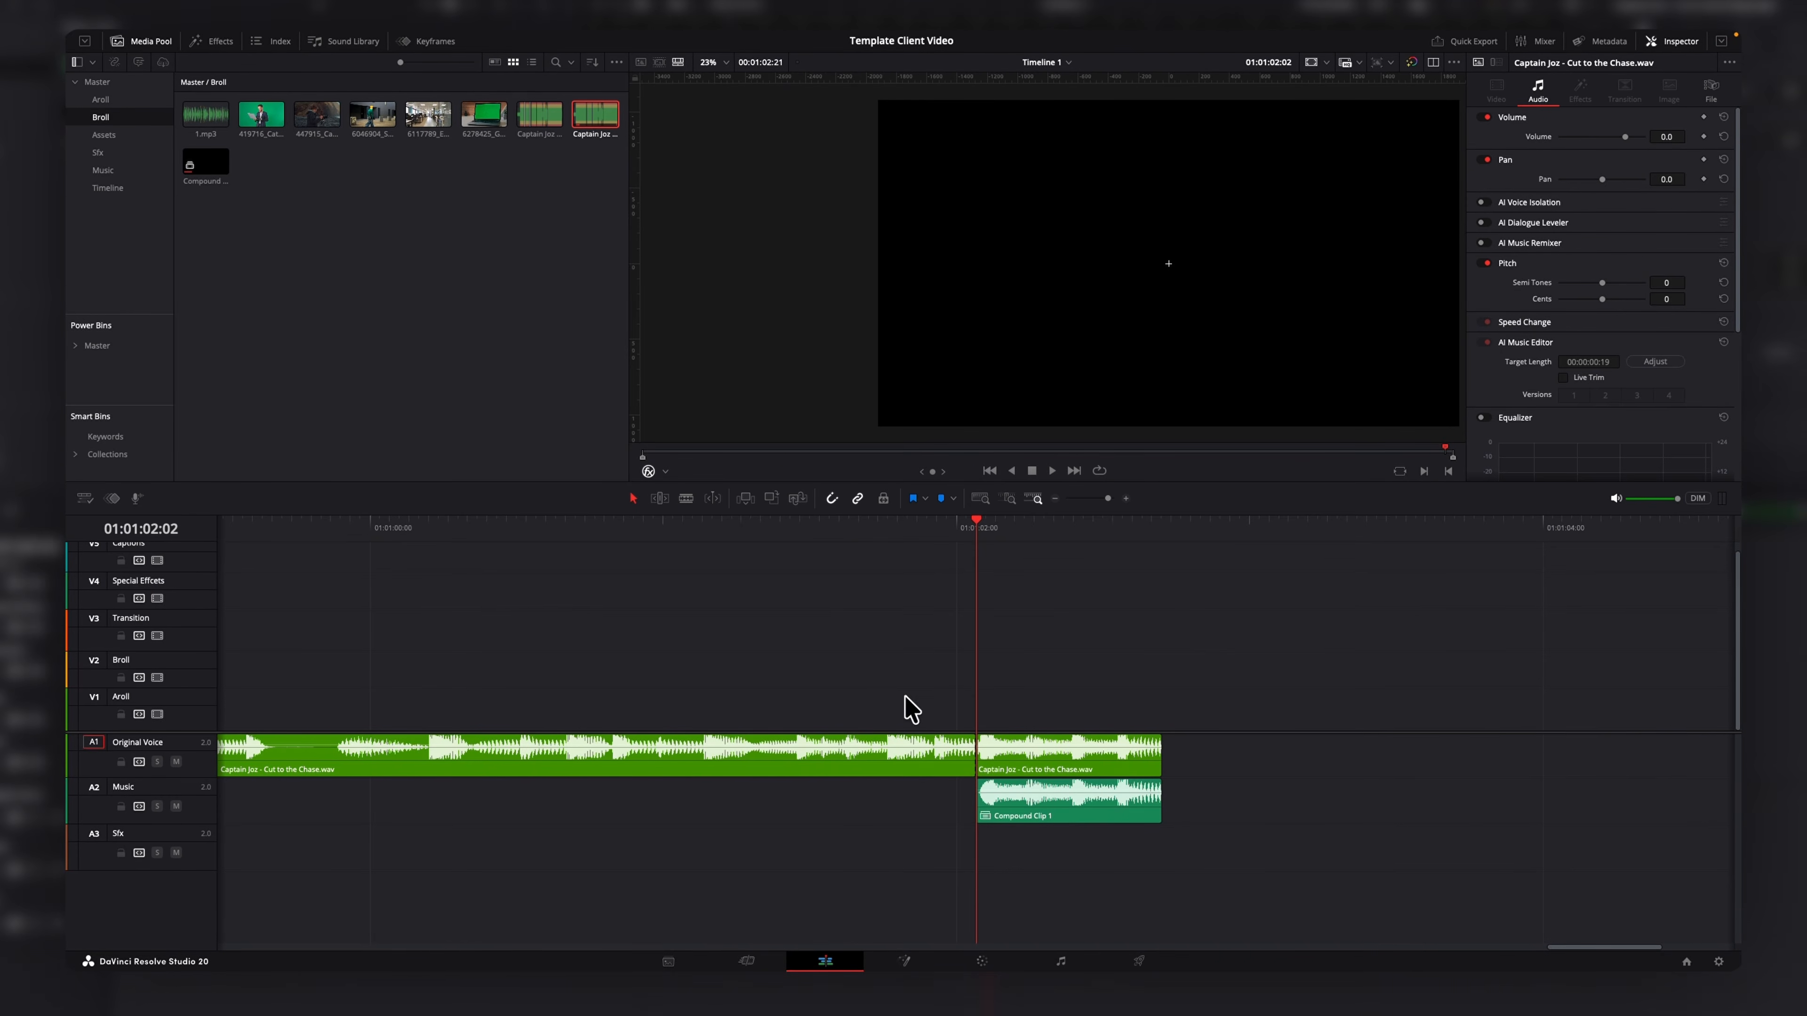
drag(1161, 800, 1631, 811)
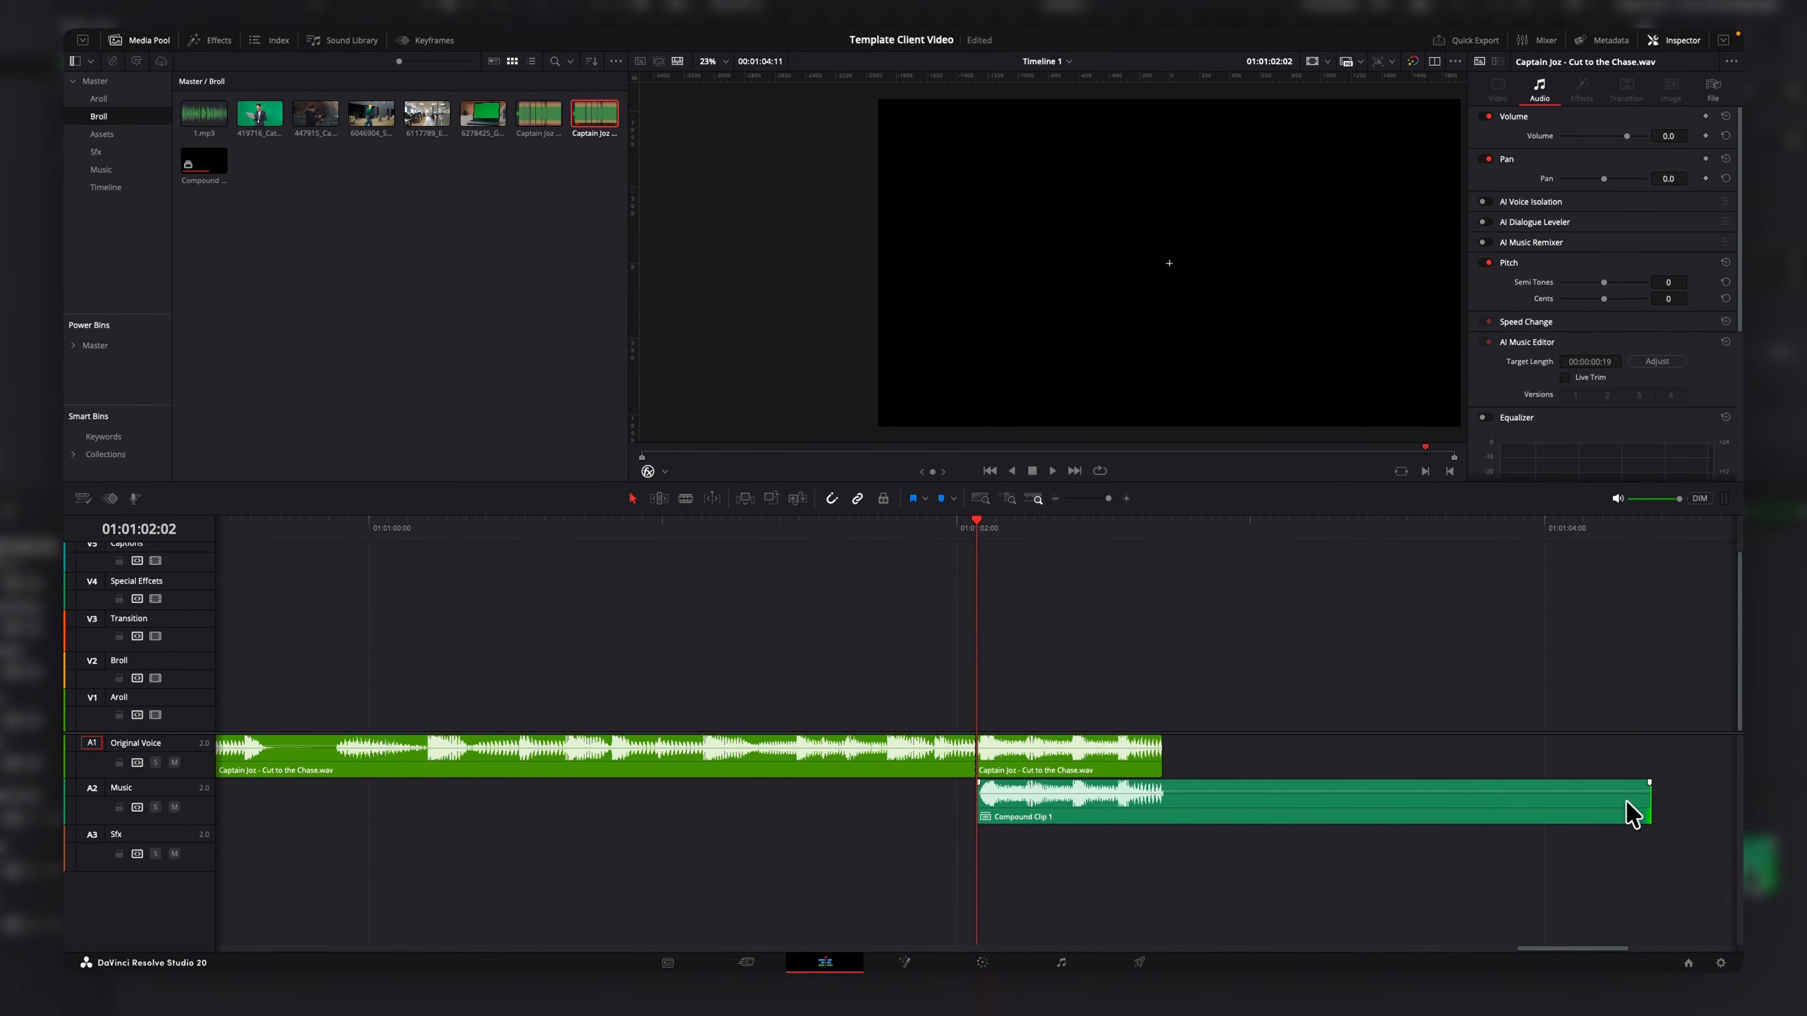
Search the effects for Reverb and apply it to the compound clip on the Music track.
click(210, 39)
click(266, 86)
text(rever)
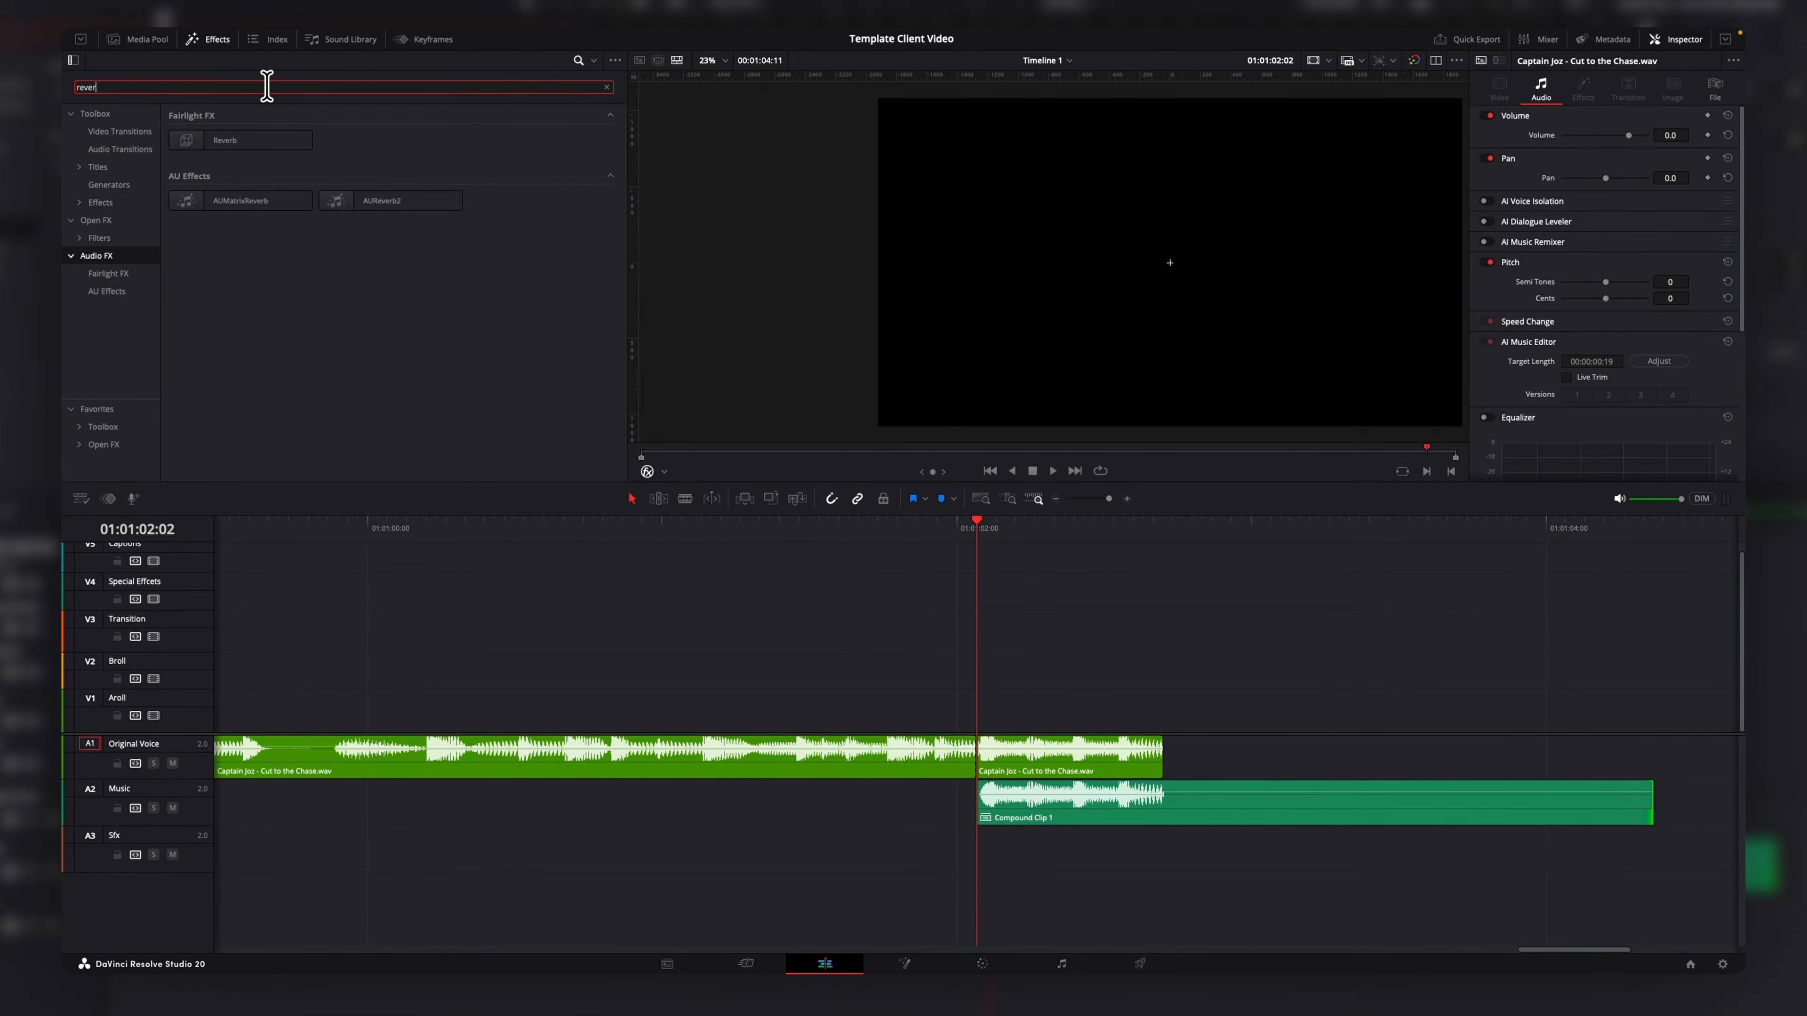
drag(235, 157, 1067, 818)
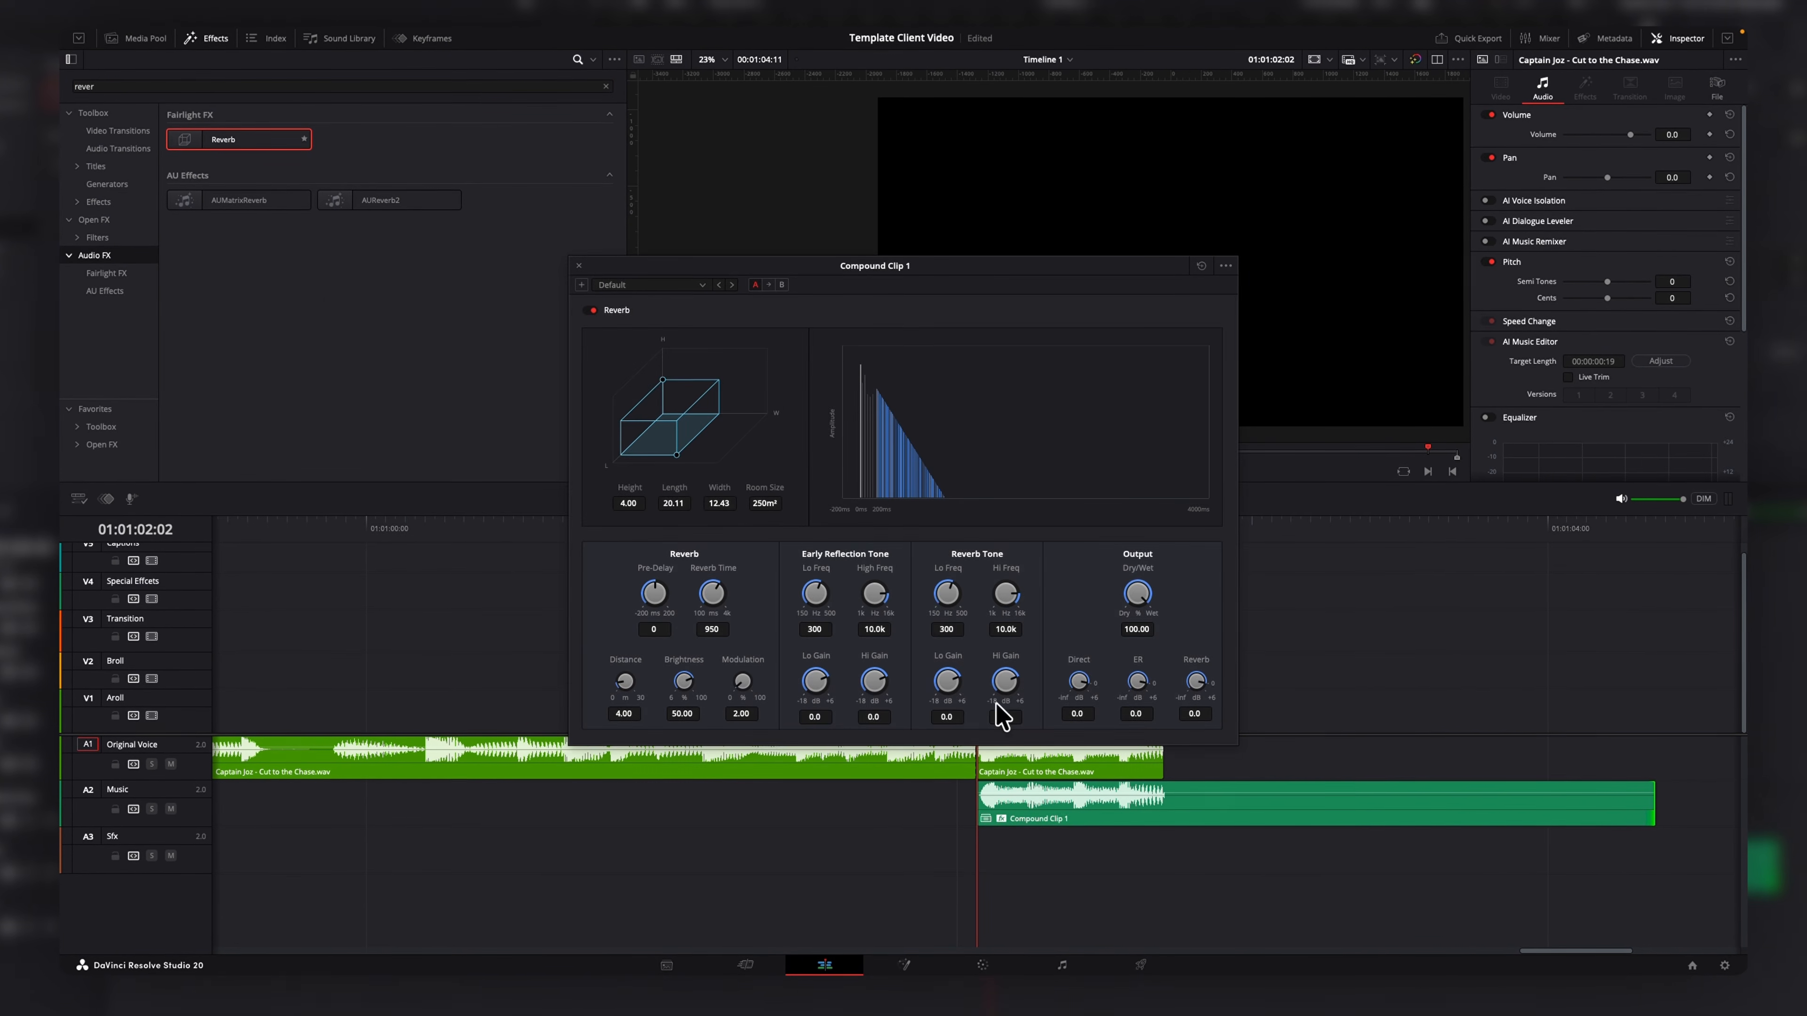
Adjust the reverb's room size, set Reverb Time to about 1252 and early-reflection Lo Gain to -1.3, and lower Dry/Wet.
drag(676, 456, 712, 443)
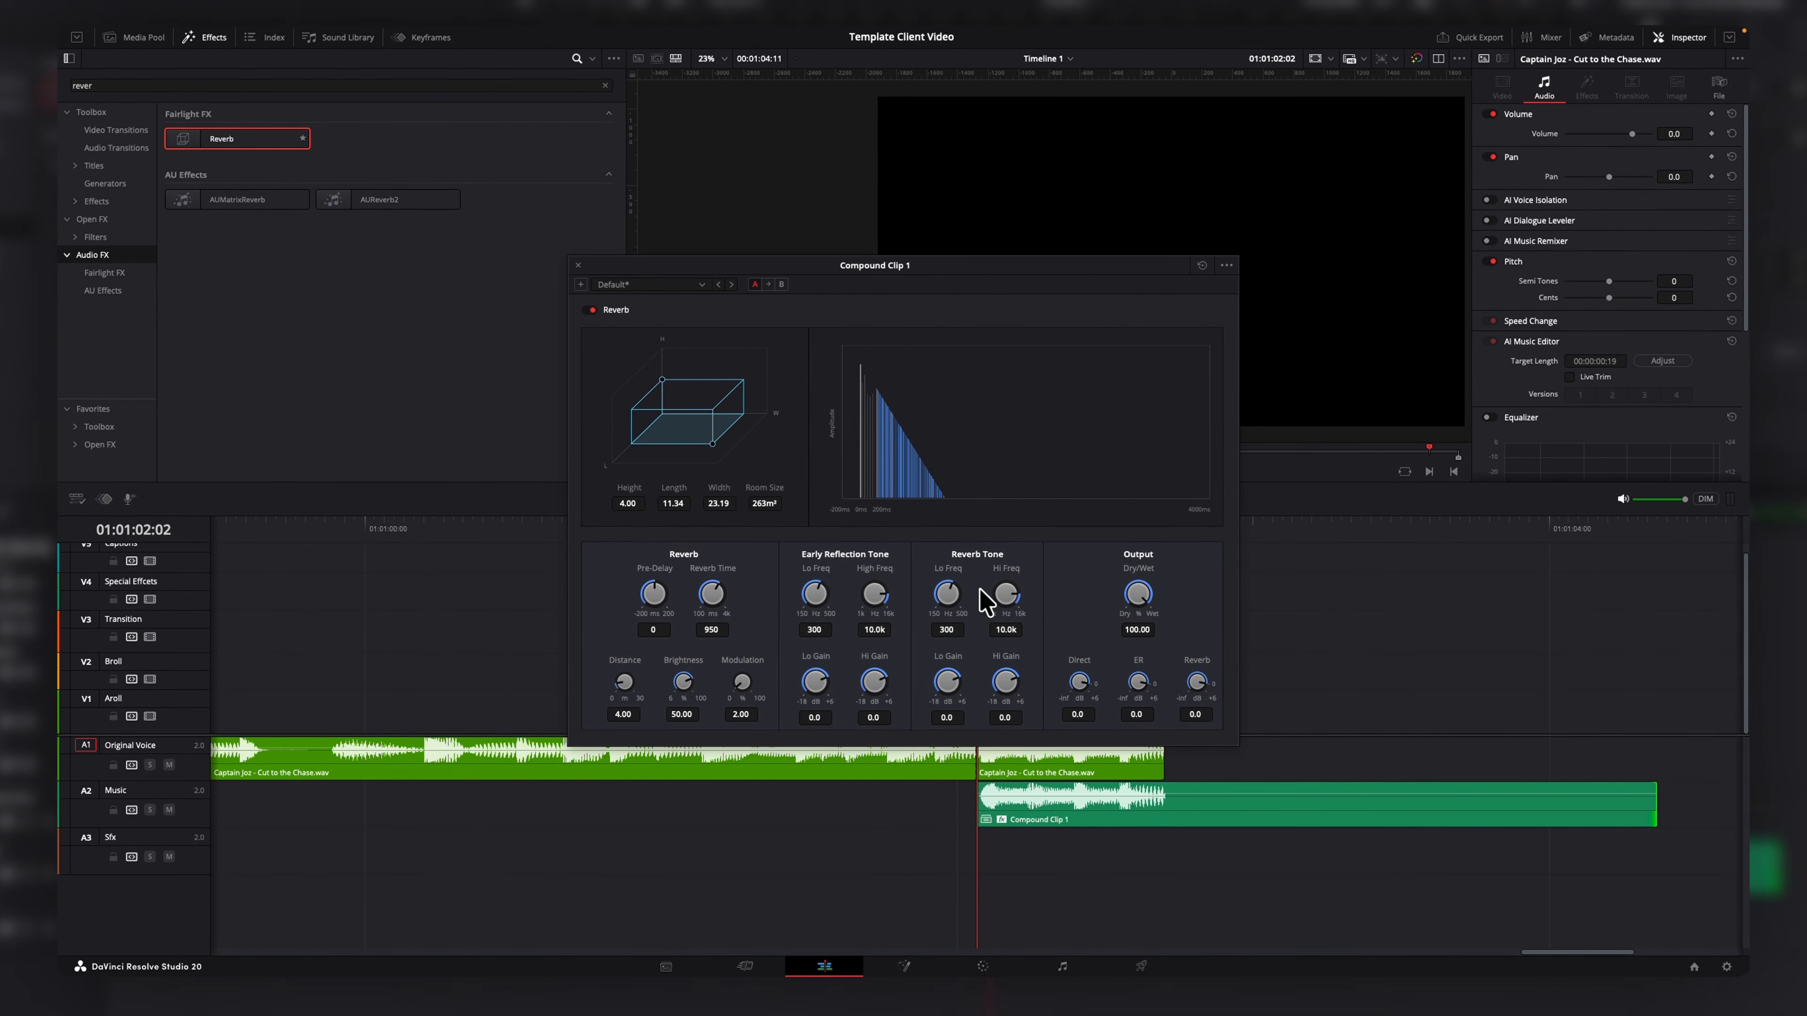
drag(715, 591, 877, 639)
drag(798, 723, 799, 730)
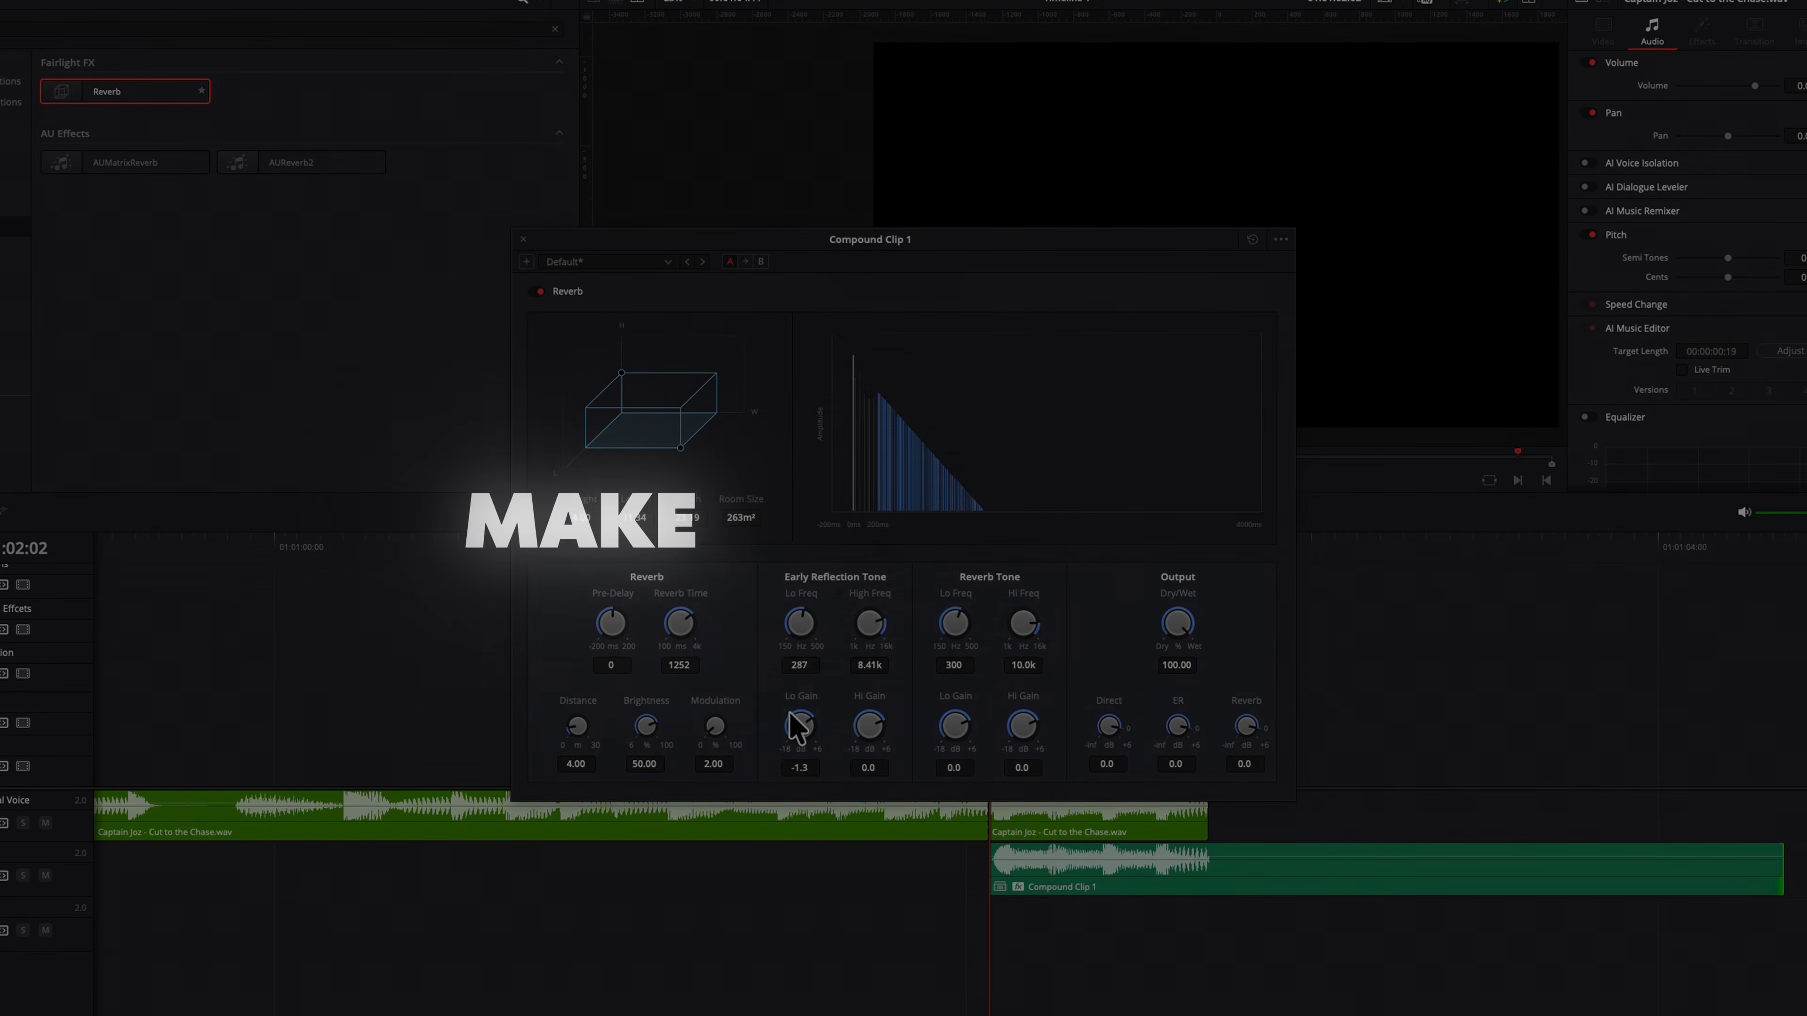
drag(1177, 623, 1099, 598)
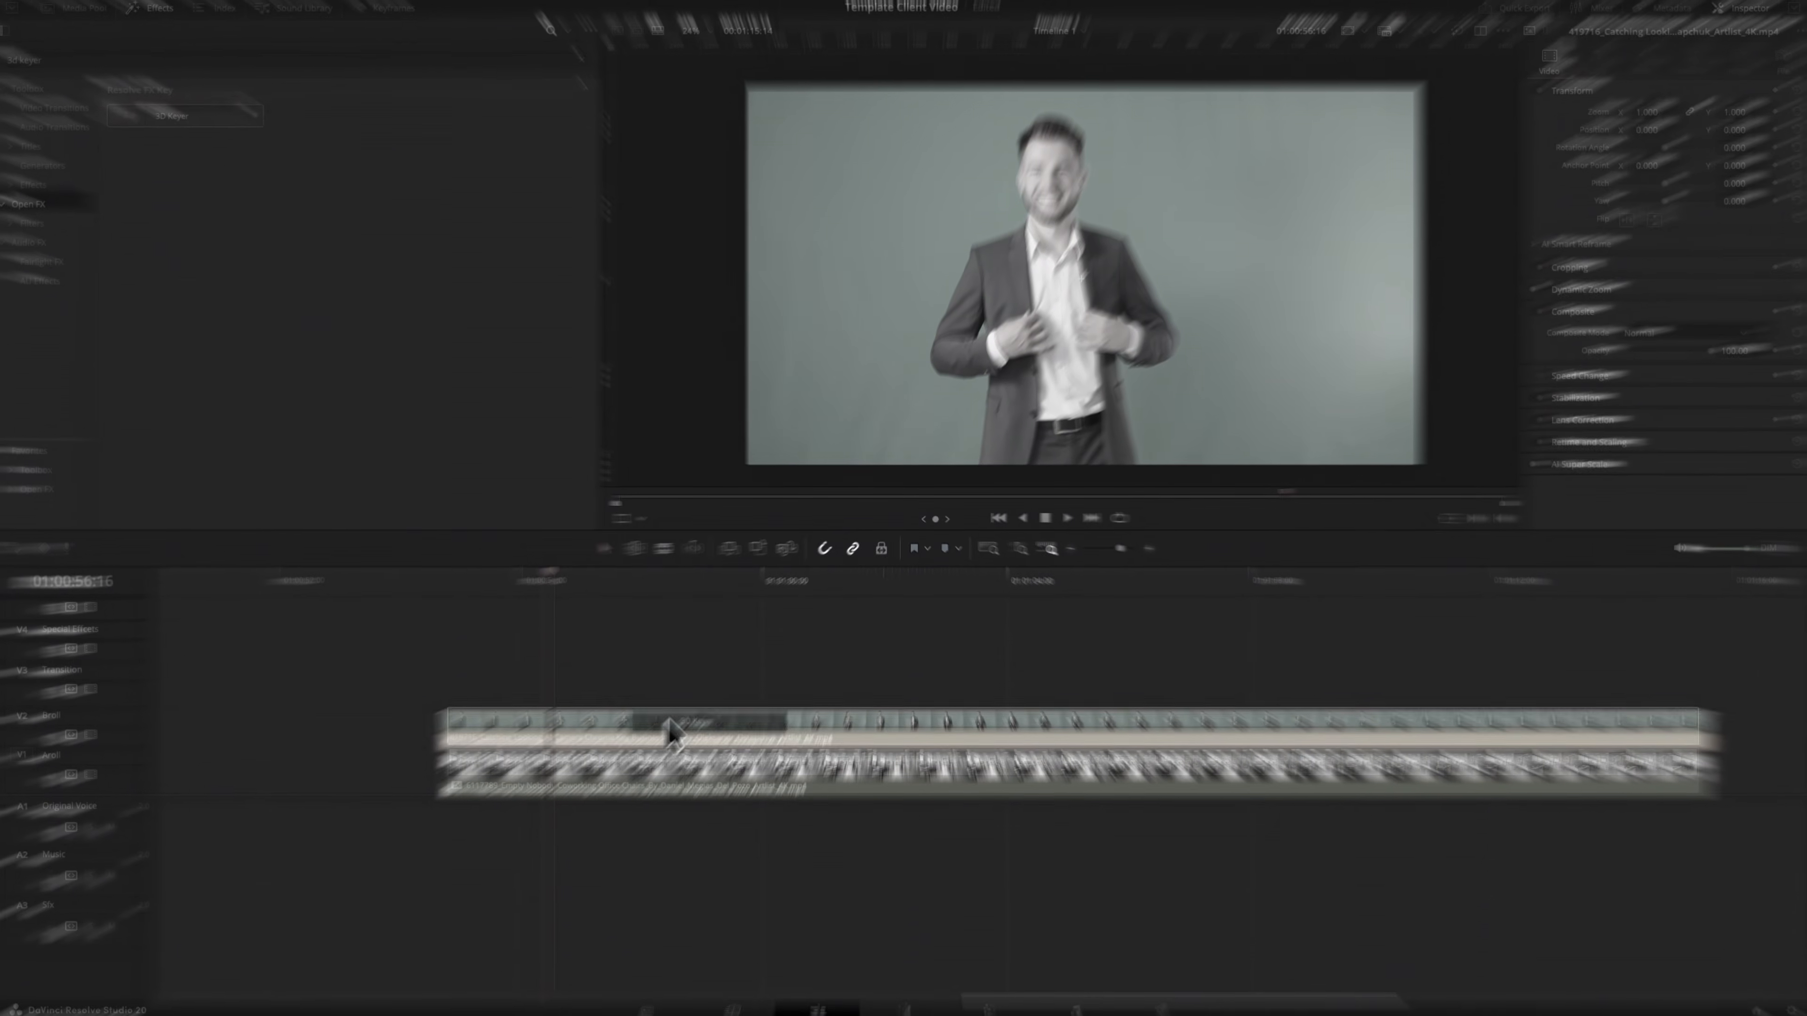
Zoom and reposition the clip in the viewer using the Transform on-screen controls.
drag(670, 720, 672, 721)
click(641, 520)
click(658, 604)
mouse_move(1326, 168)
mouse_down()
mouse_move(1344, 210)
mouse_move(1330, 250)
mouse_move(1194, 158)
mouse_up()
click(1722, 127)
drag(772, 142, 782, 413)
drag(1649, 286, 1729, 285)
scroll(1148, 232, up, 10)
click(1596, 354)
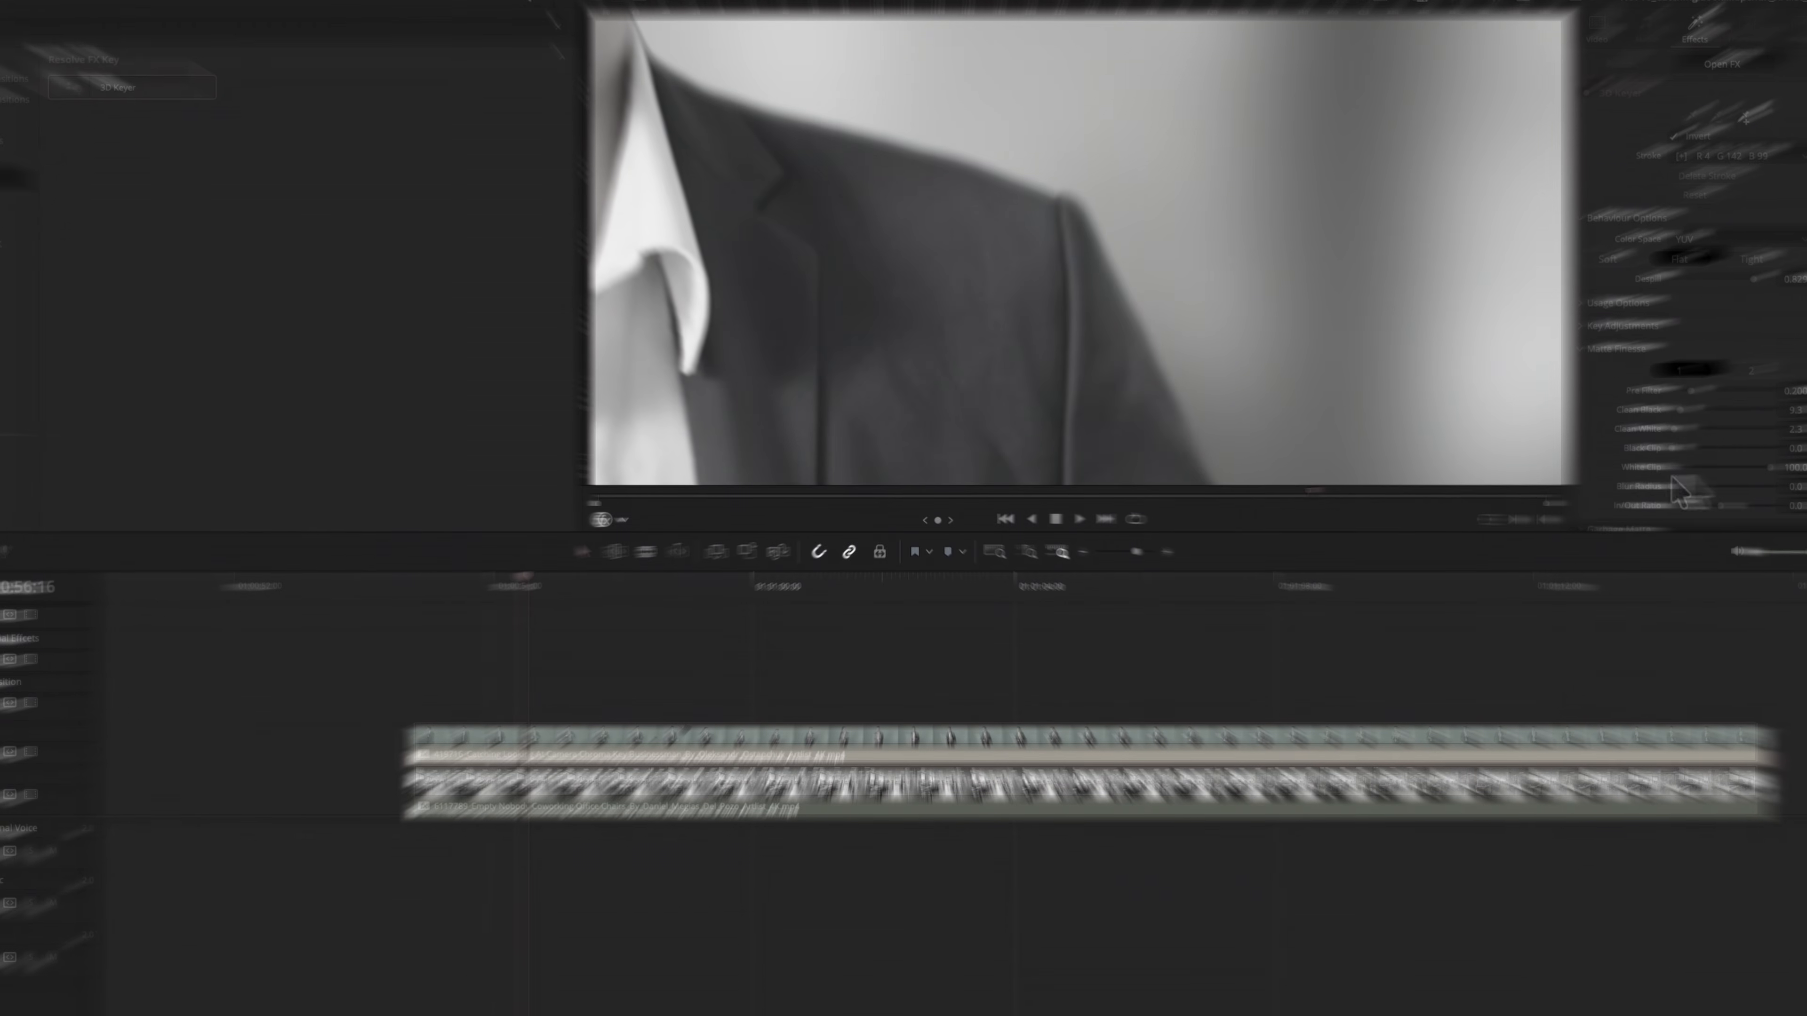
click(1746, 370)
scroll(1099, 228, down, 10)
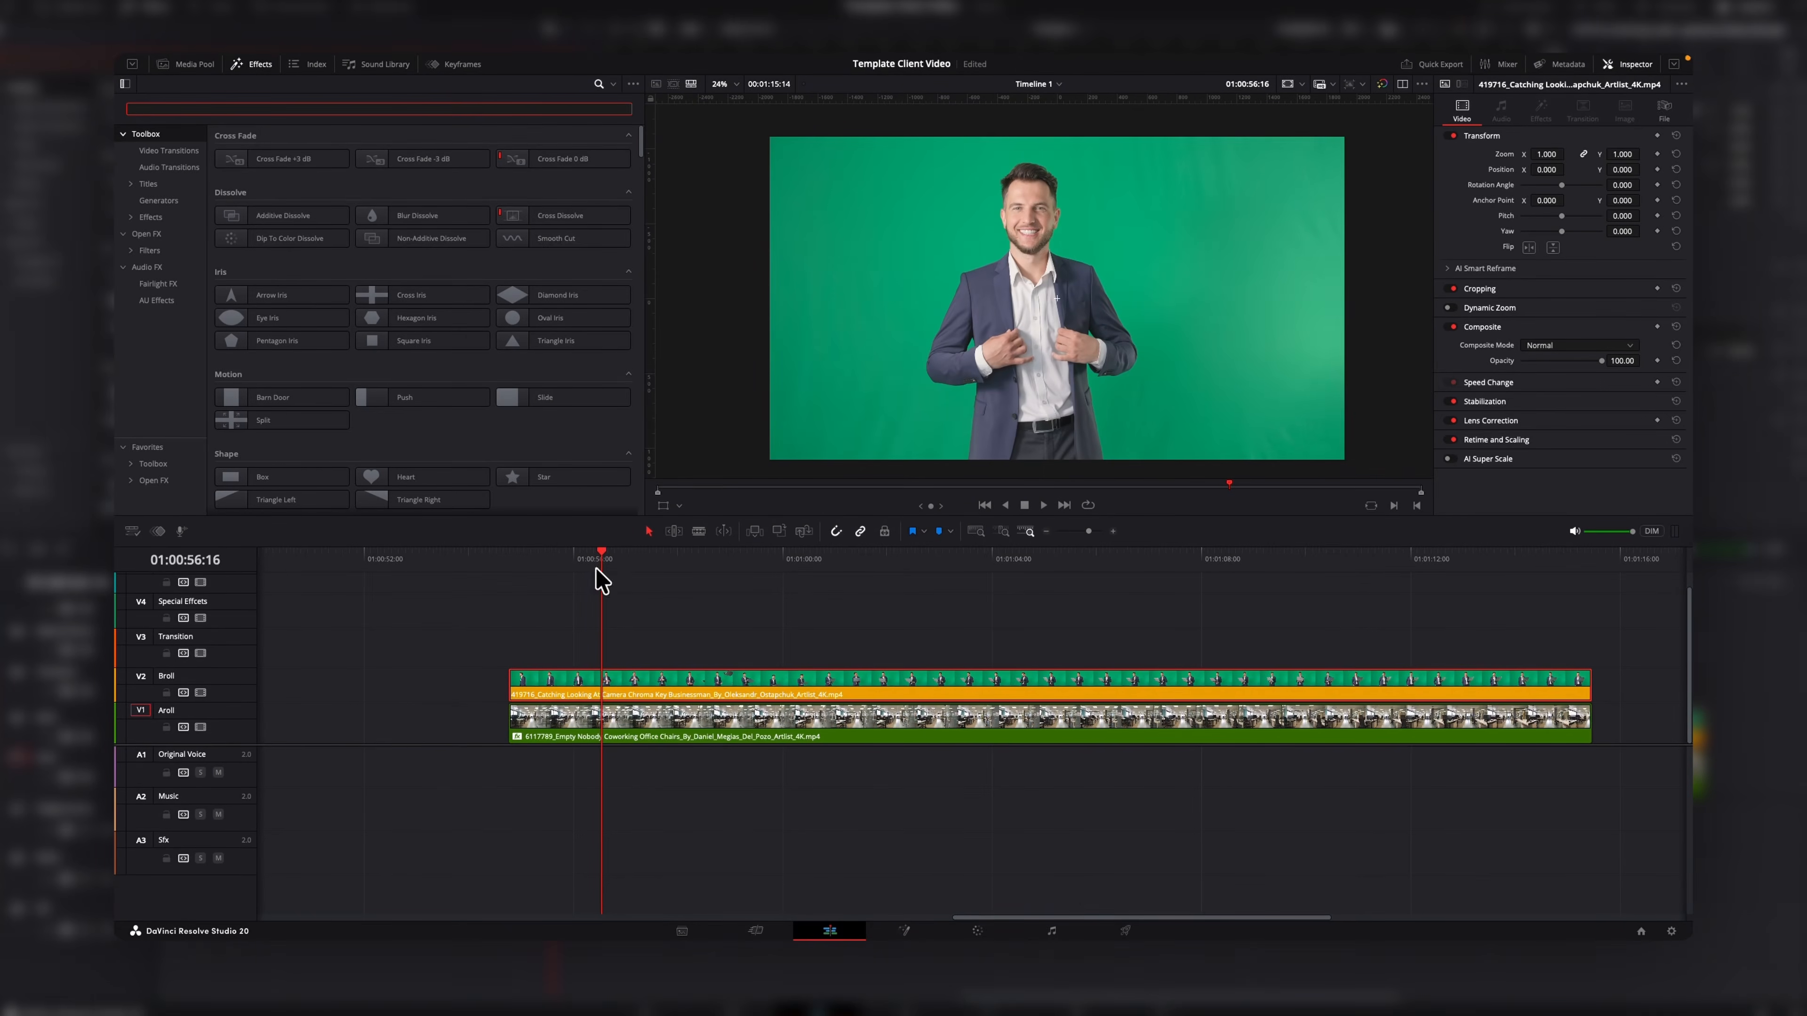
Search the effects for 3D Keyer and apply it to the green-screen B-roll clip.
click(242, 108)
text(3d ke)
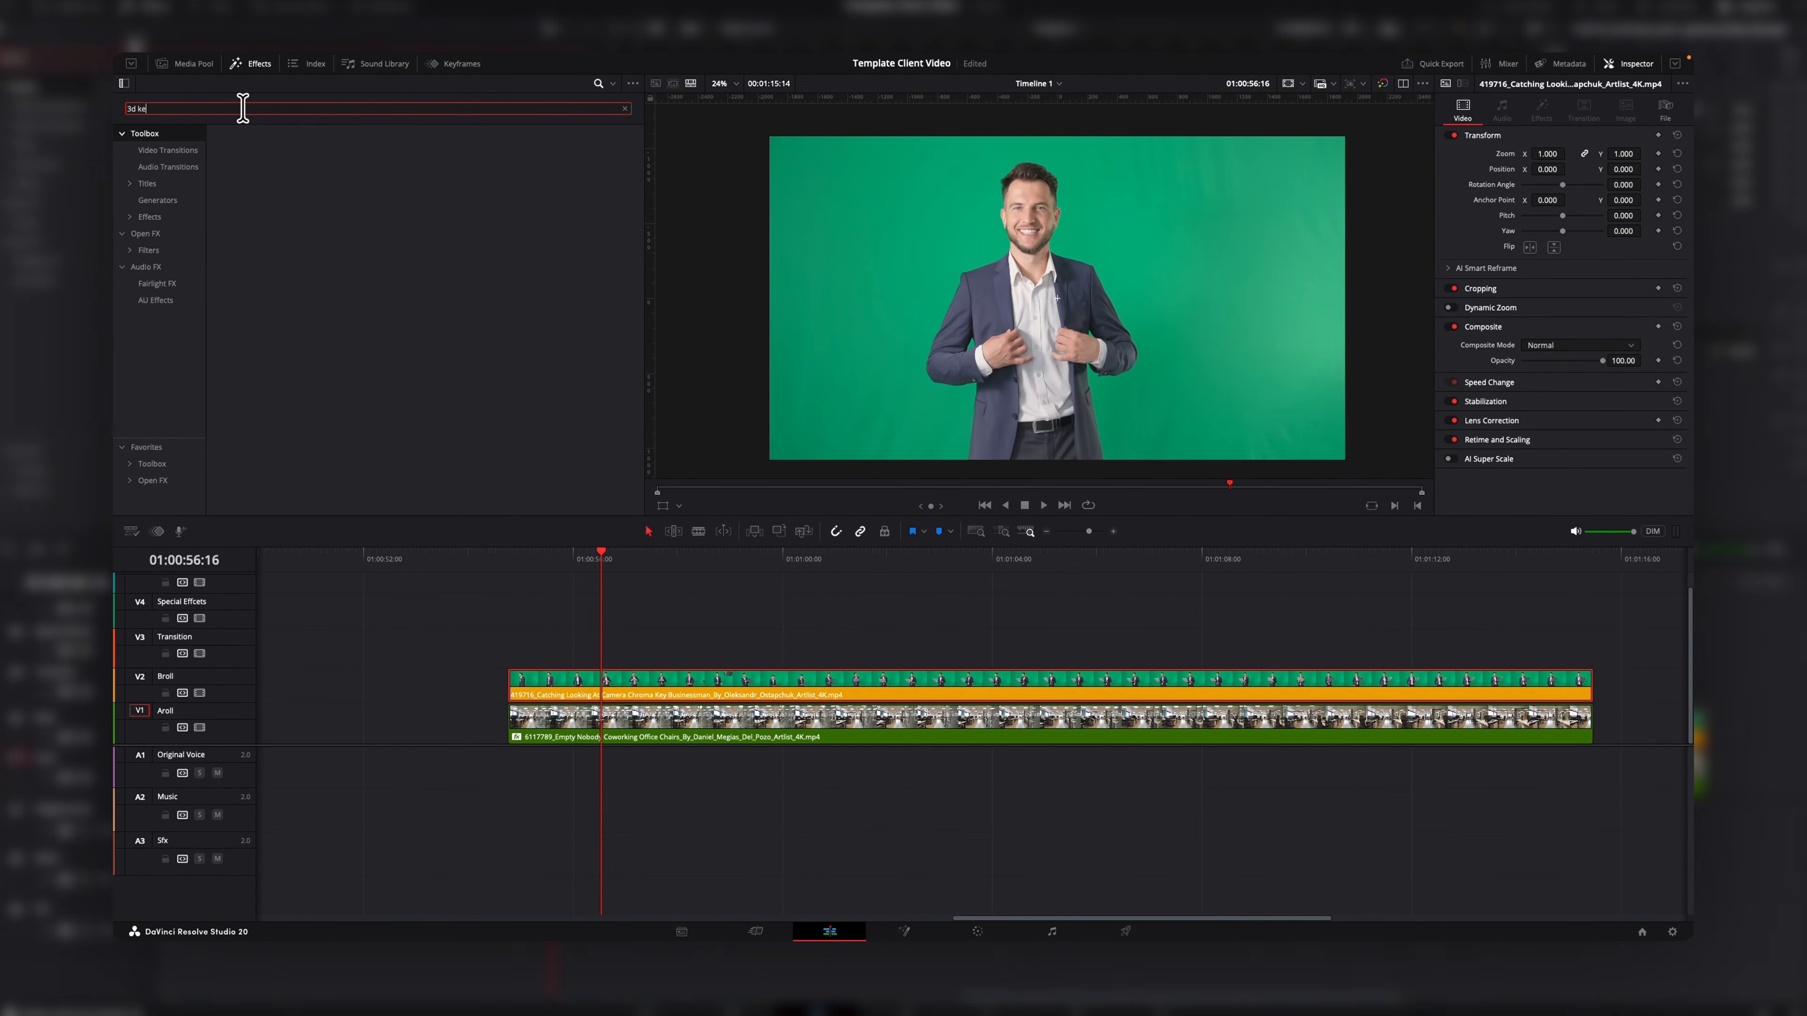
text(yer)
click(170, 233)
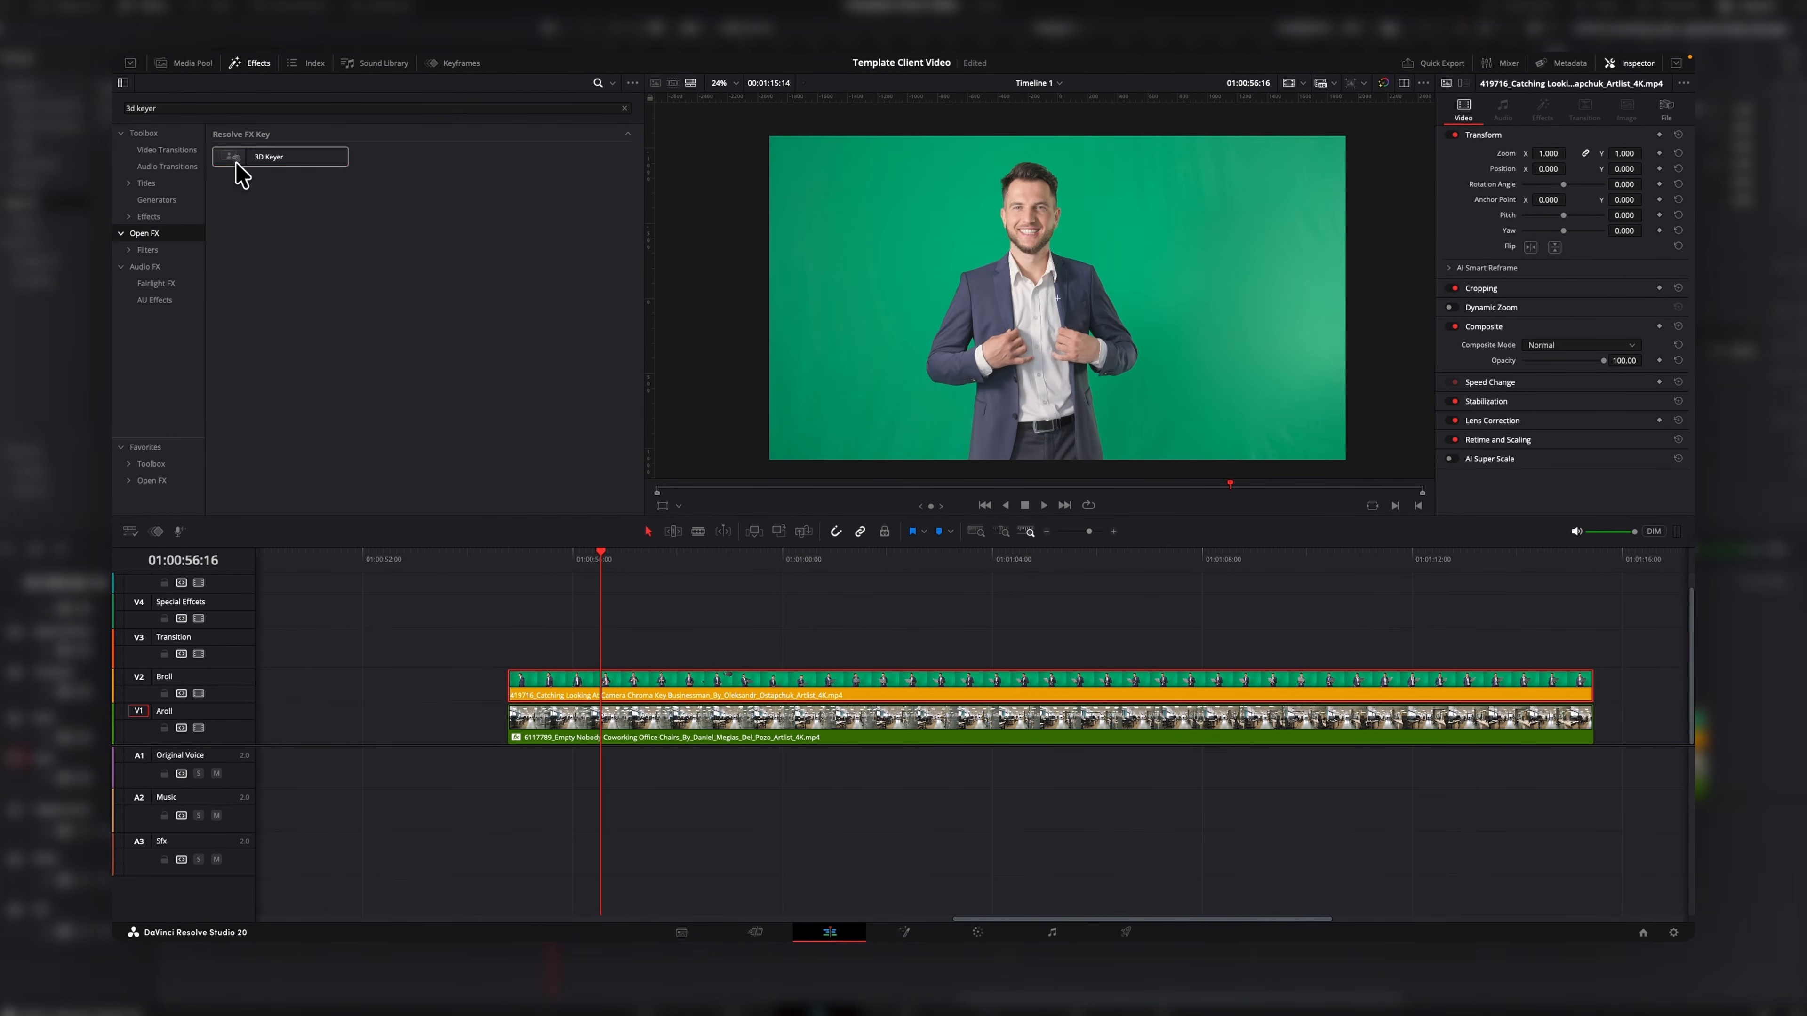
drag(268, 156, 704, 689)
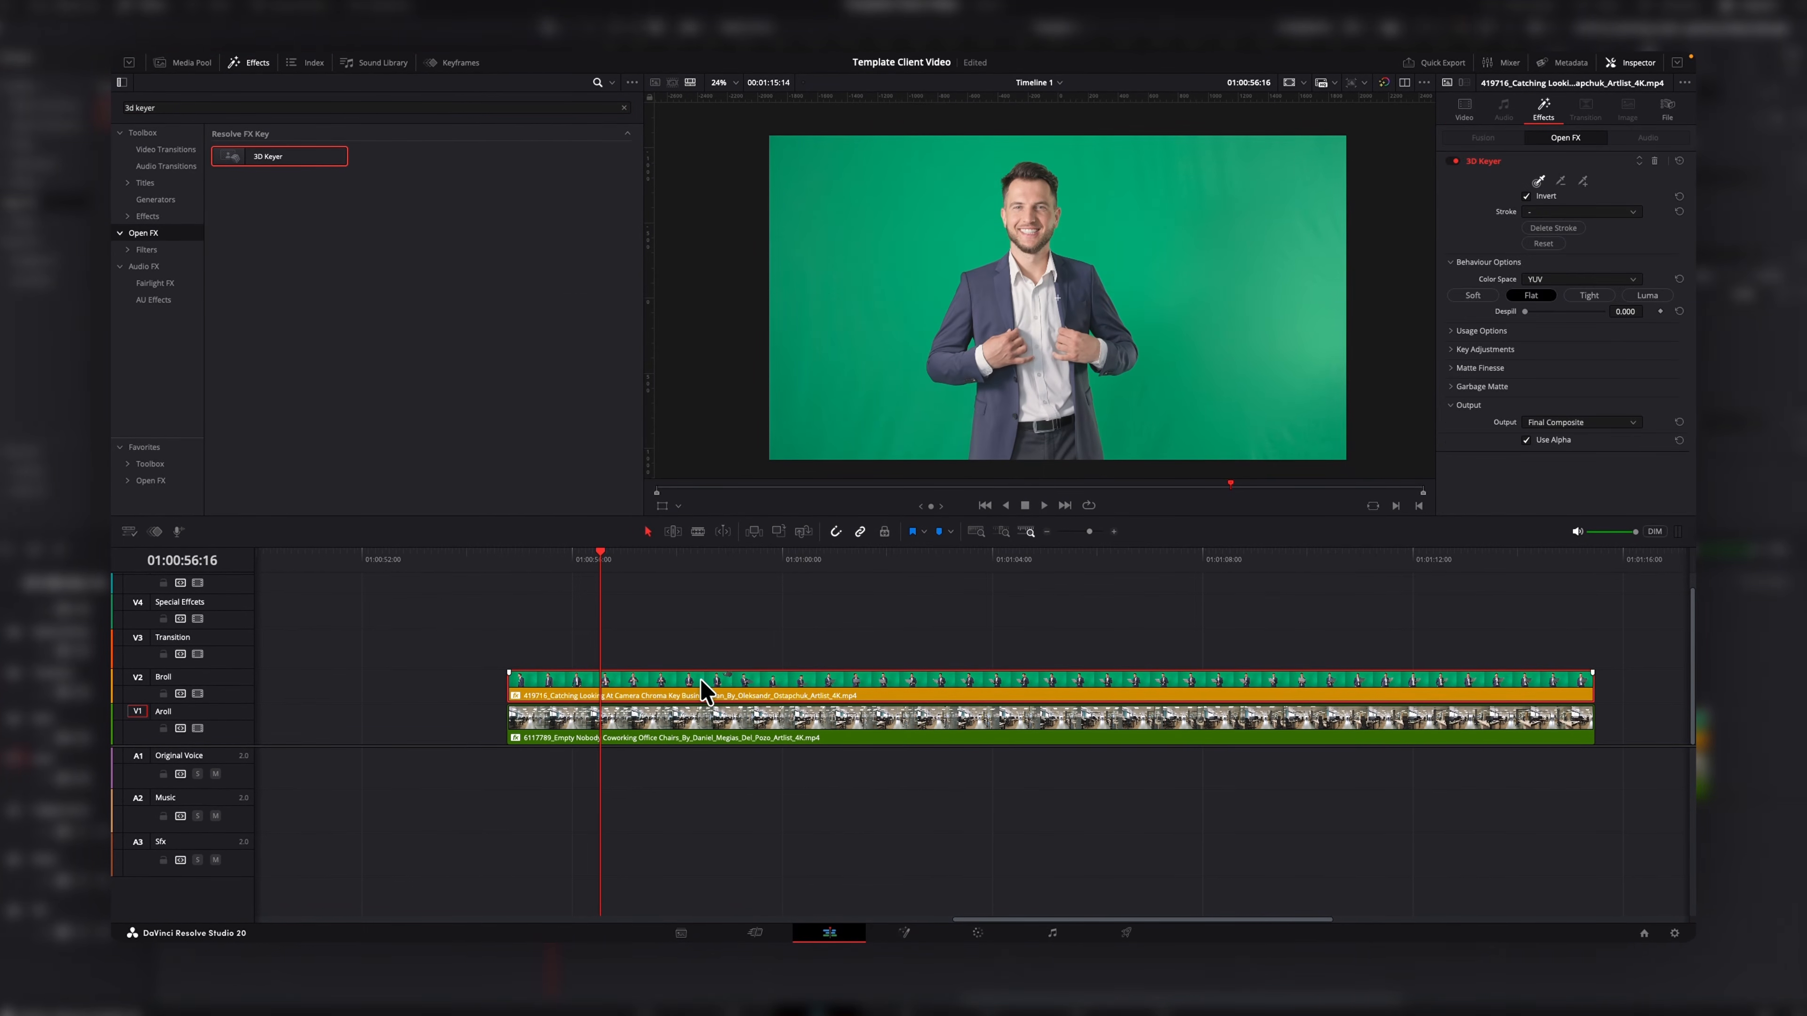
Enable the Open FX overlay in the viewer and stroke across the green background to key it out with the 3D Keyer.
click(678, 506)
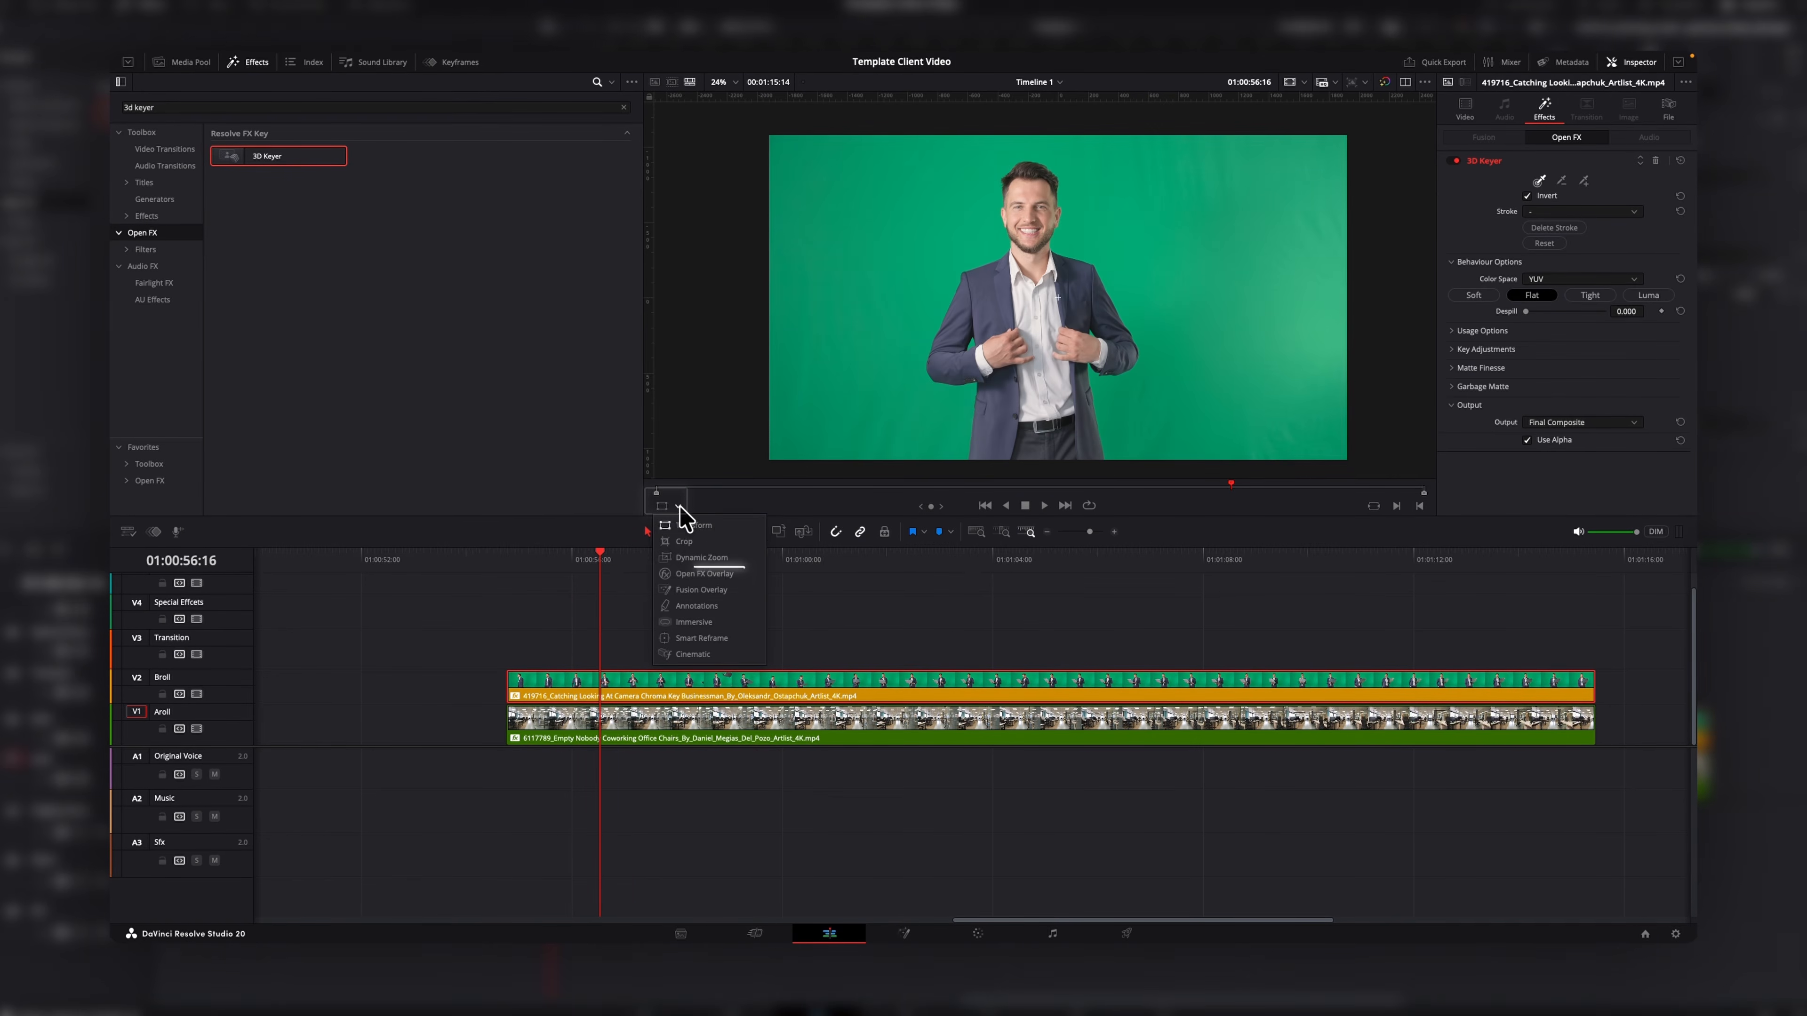
click(725, 573)
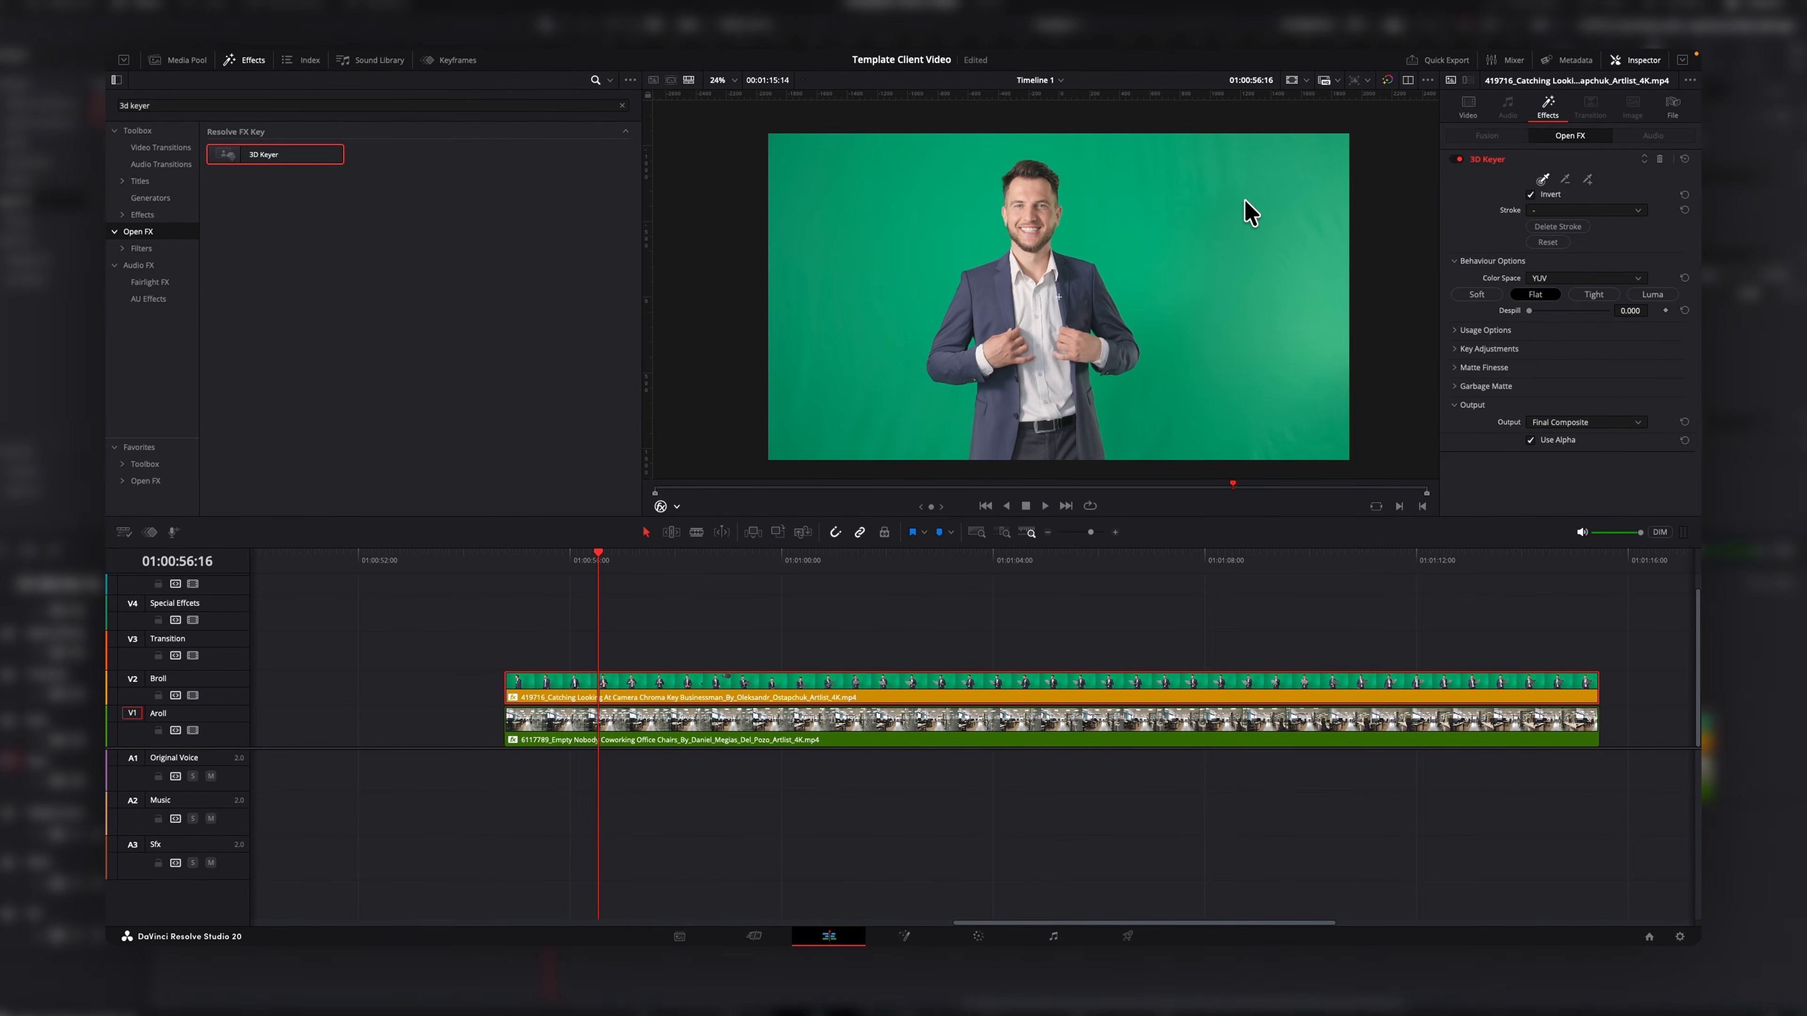
drag(1244, 200, 1274, 242)
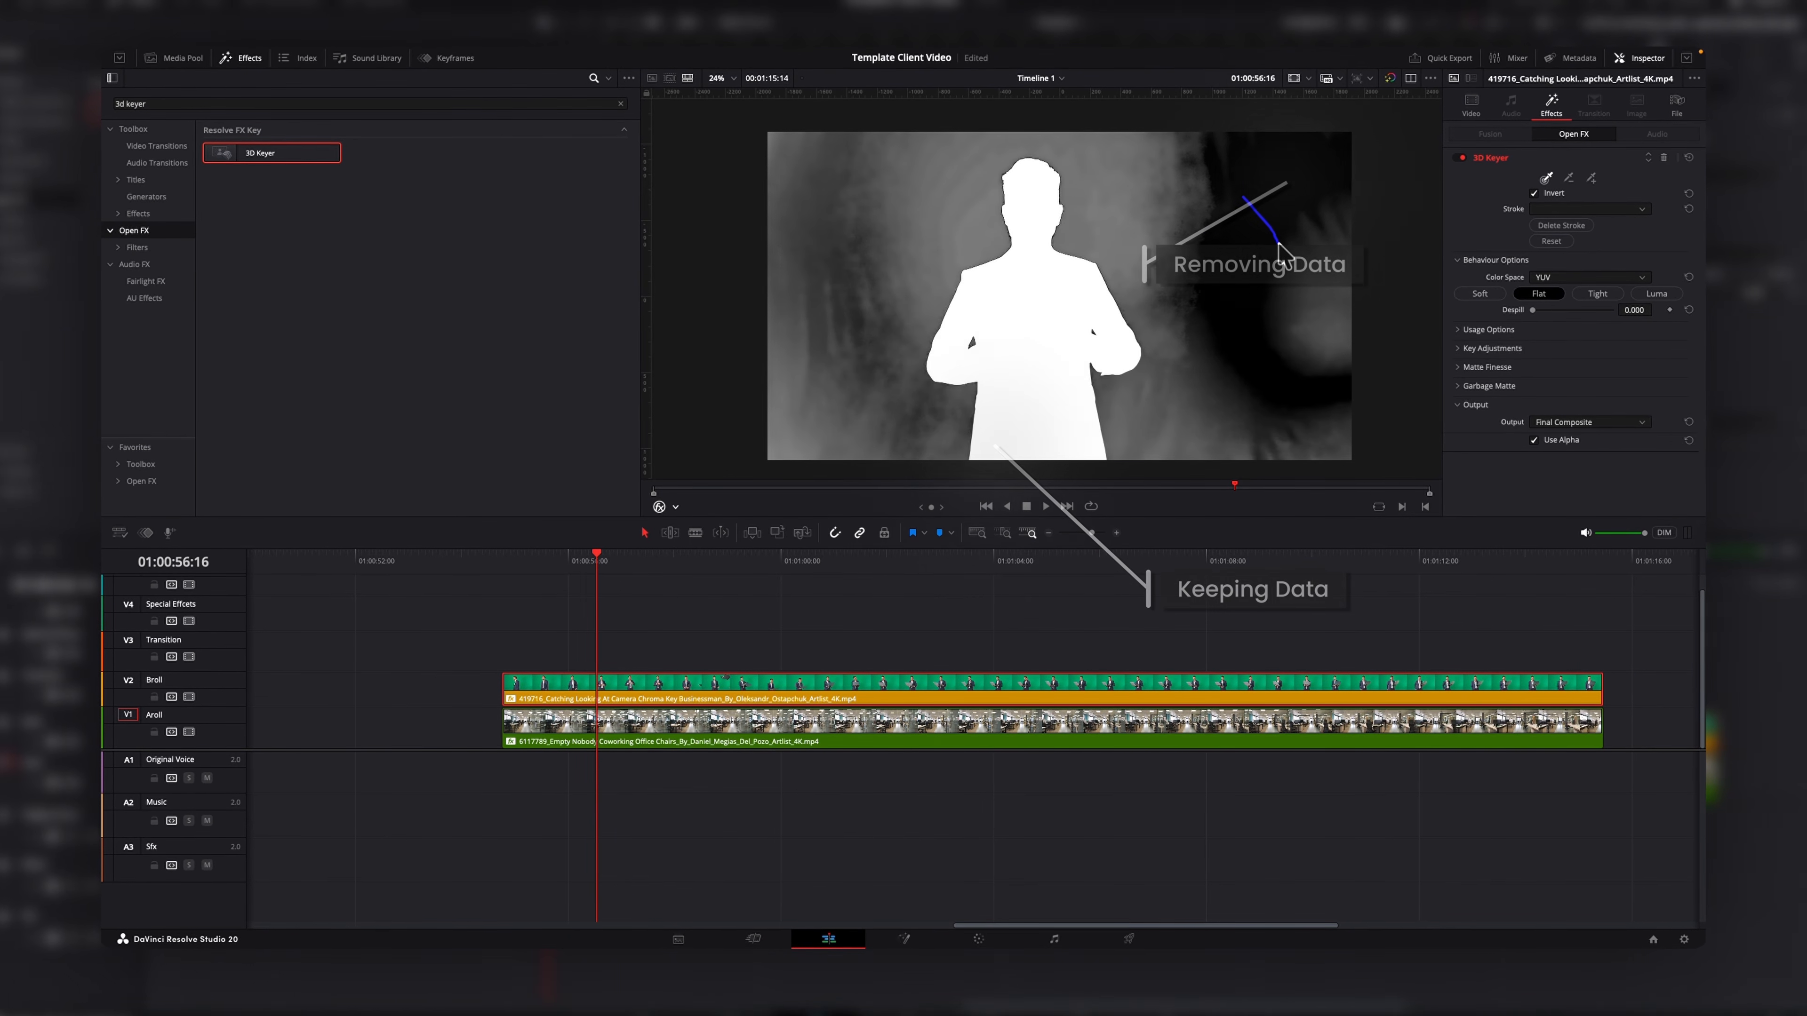
mouse_move(1278, 244)
mouse_down()
mouse_move(1280, 262)
mouse_move(1211, 273)
mouse_move(1158, 208)
mouse_up()
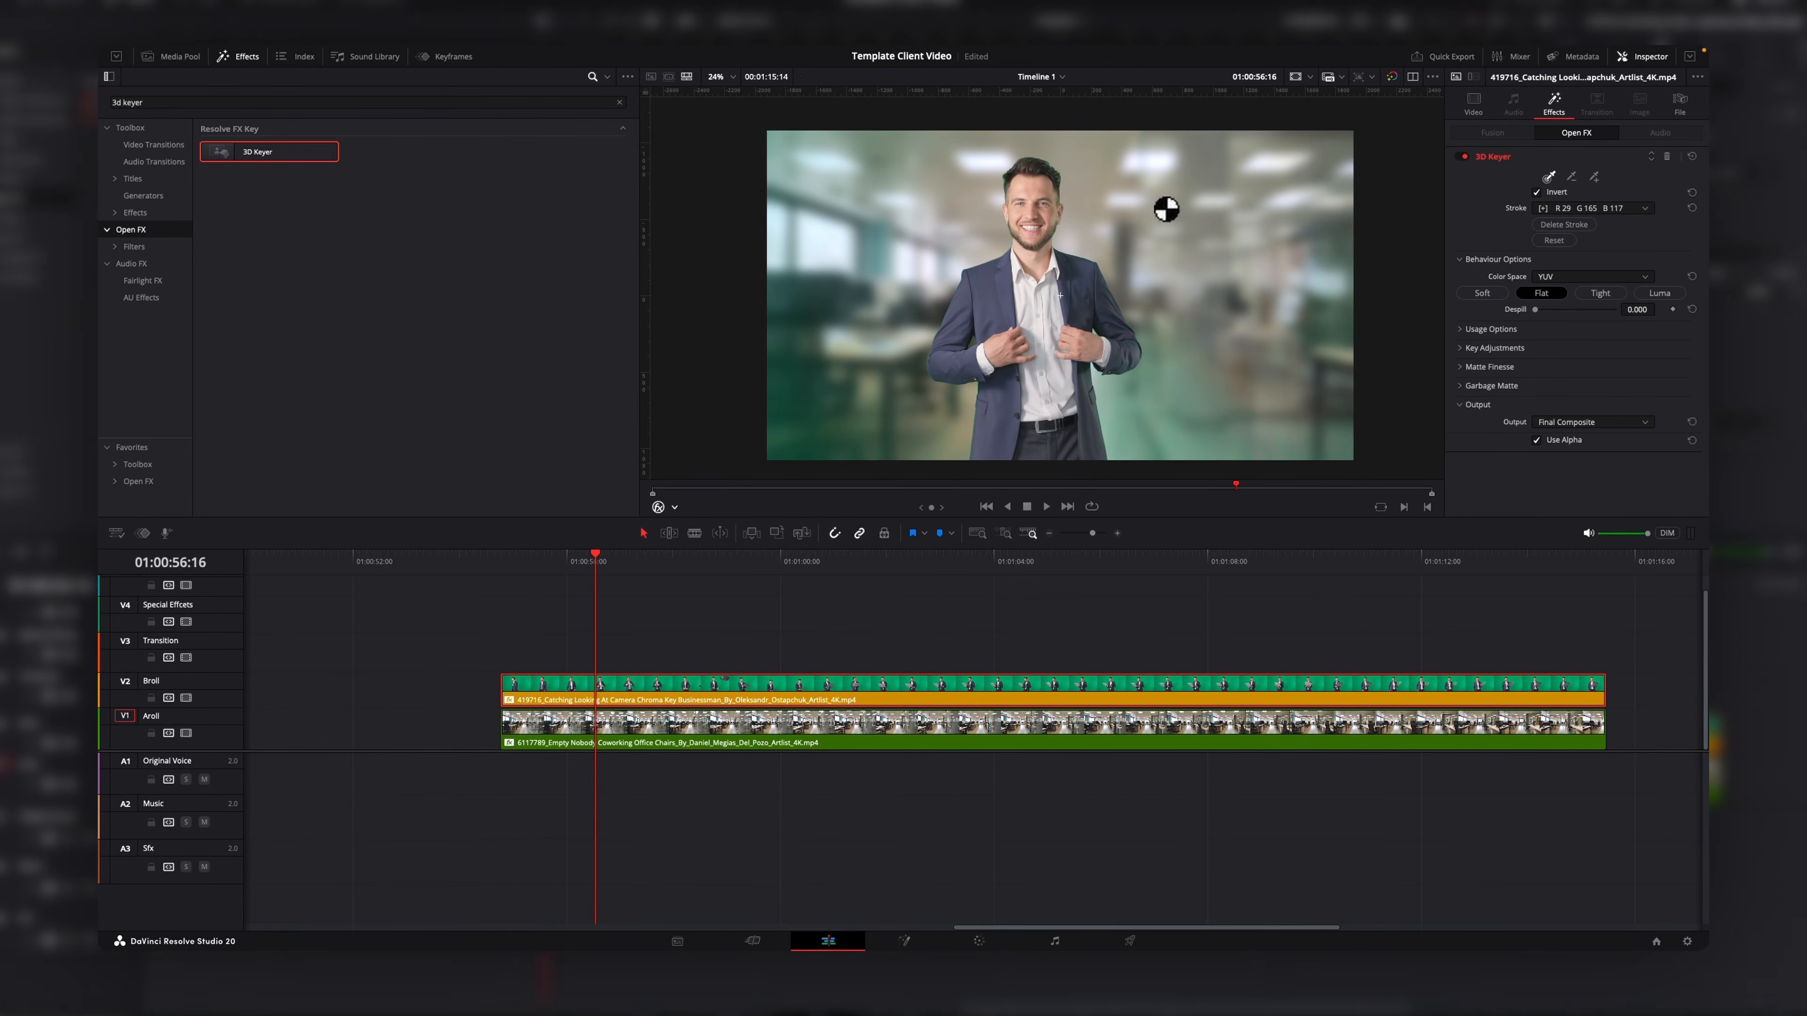
mouse_move(796, 319)
mouse_down()
mouse_move(787, 413)
mouse_move(814, 426)
mouse_move(880, 315)
mouse_up()
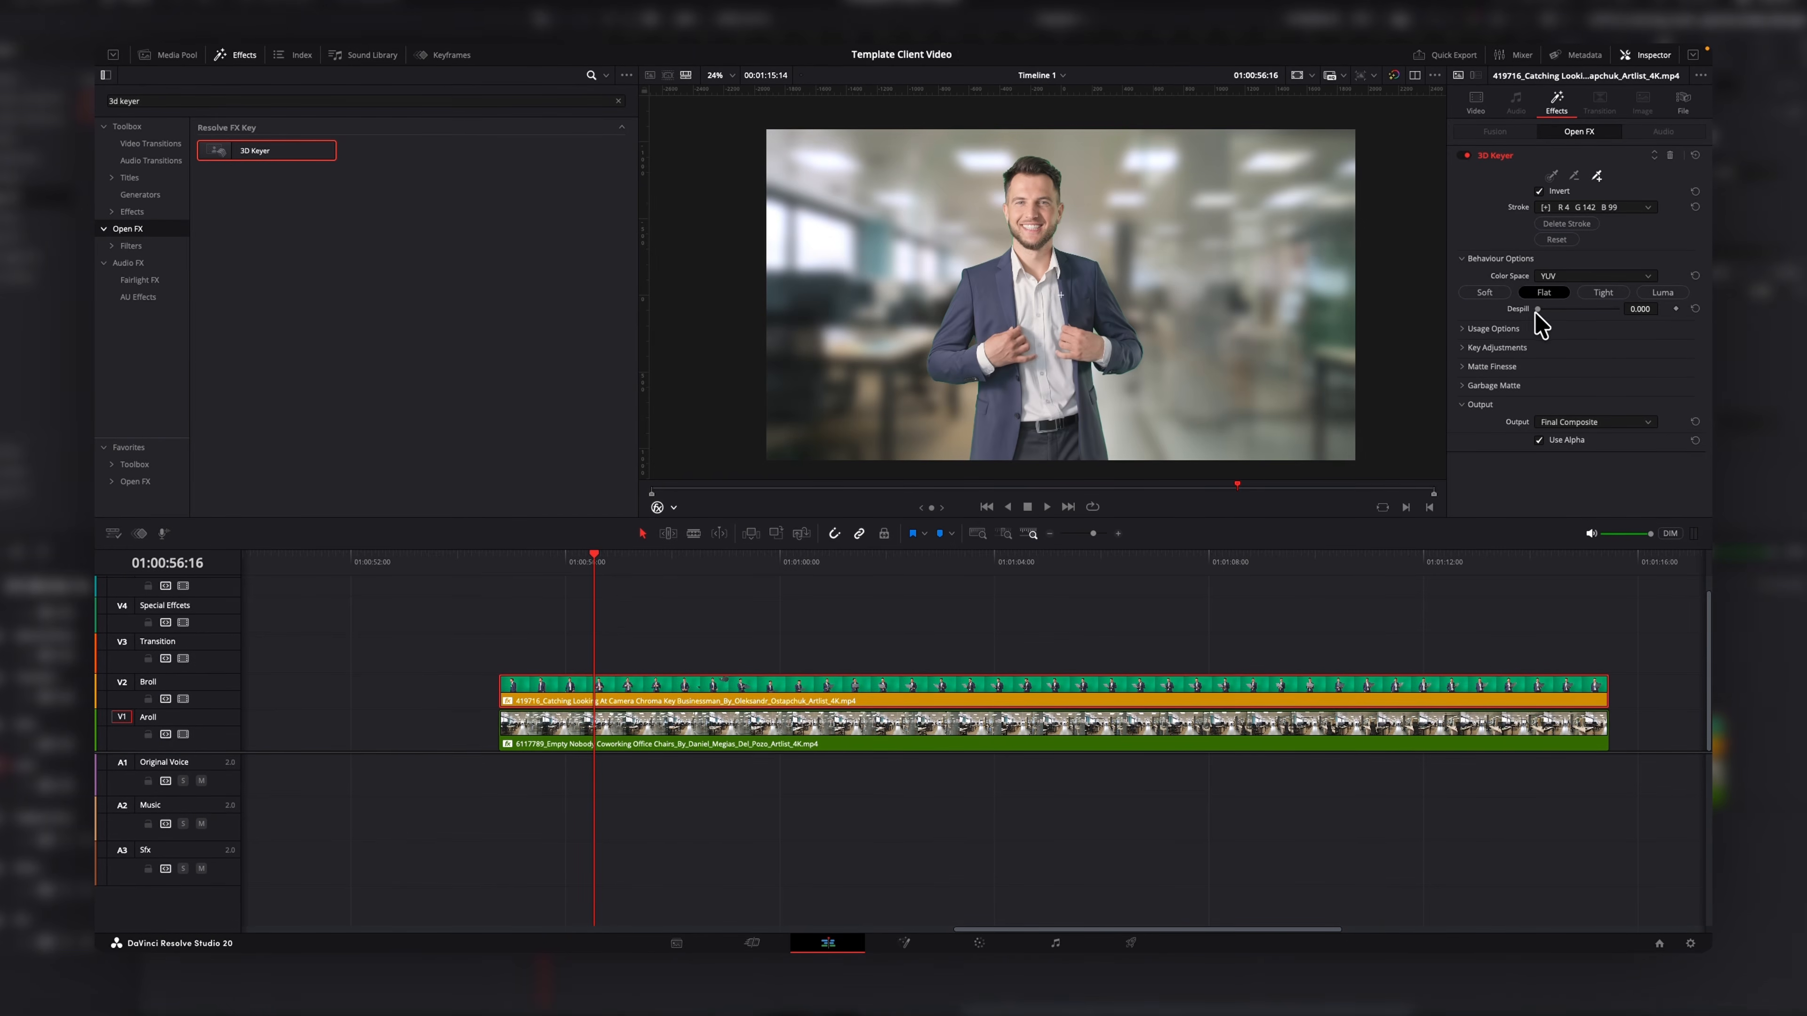
Raise Despill to about 0.829 and set Matte Finesse Clean Black to 9.3 and Clean White to 2.3.
drag(1546, 312, 1614, 329)
scroll(1149, 335, up, 5)
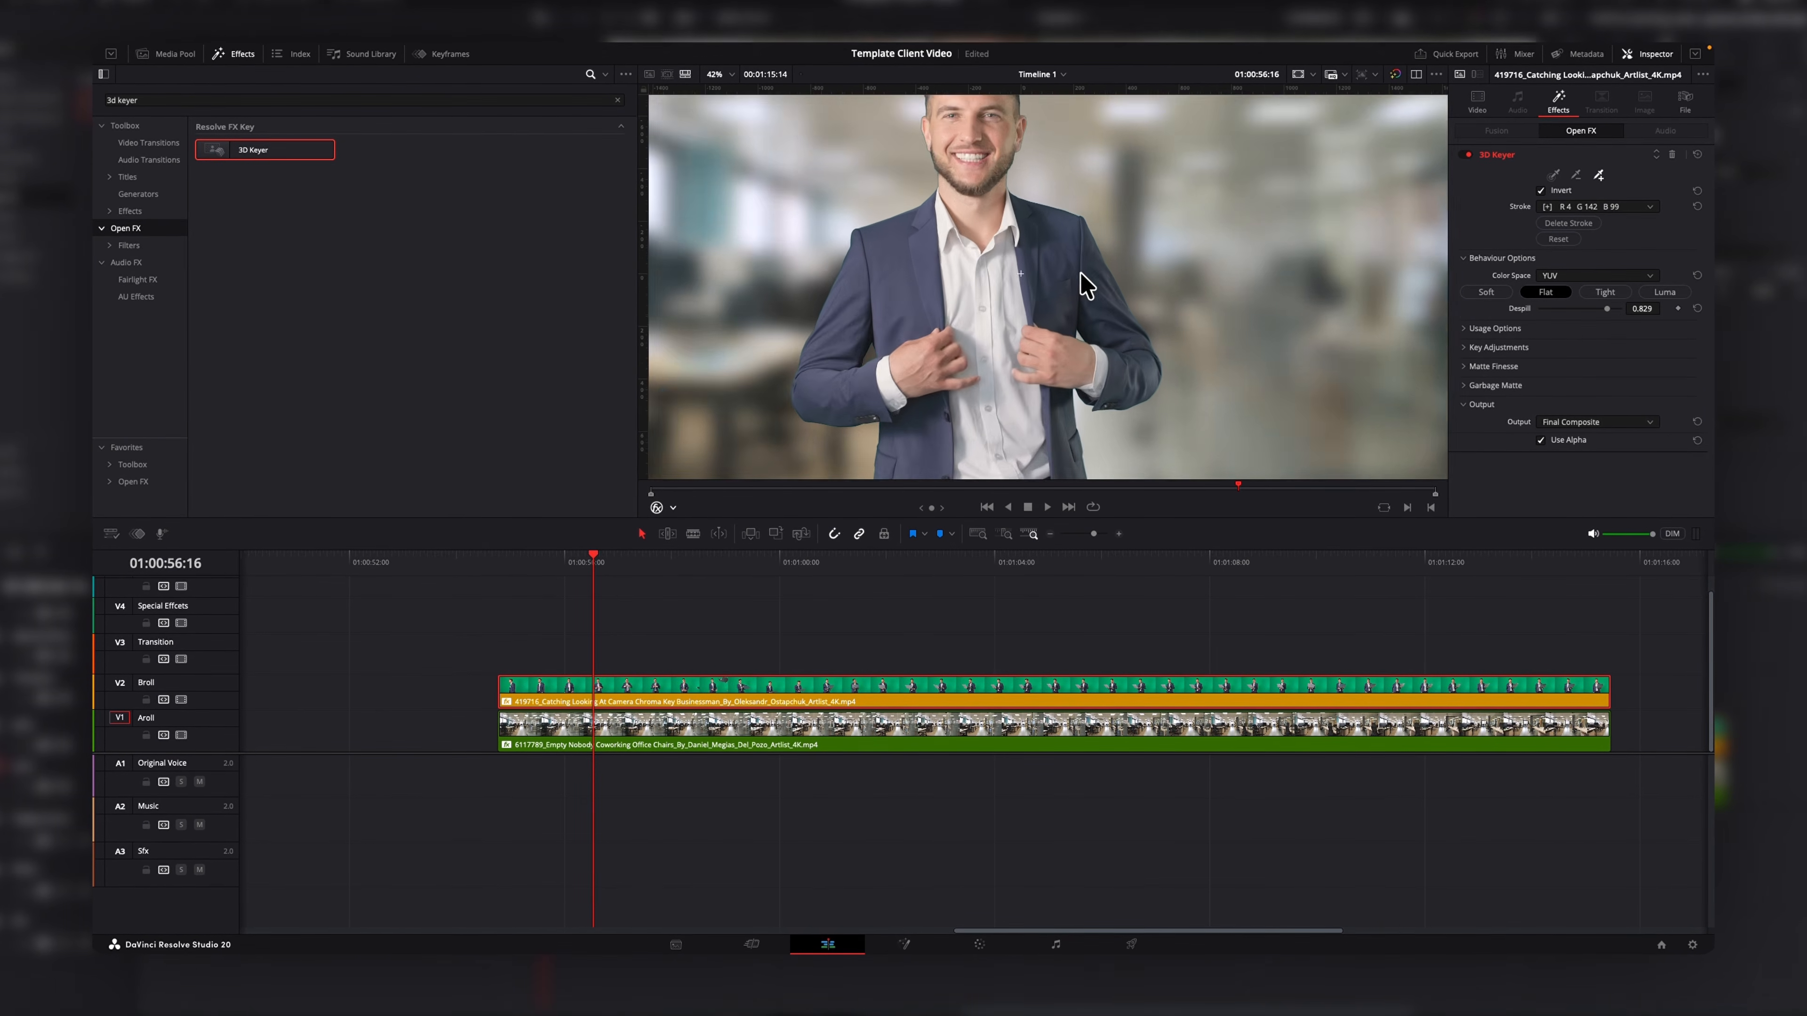
scroll(1110, 283, up, 6)
click(1466, 368)
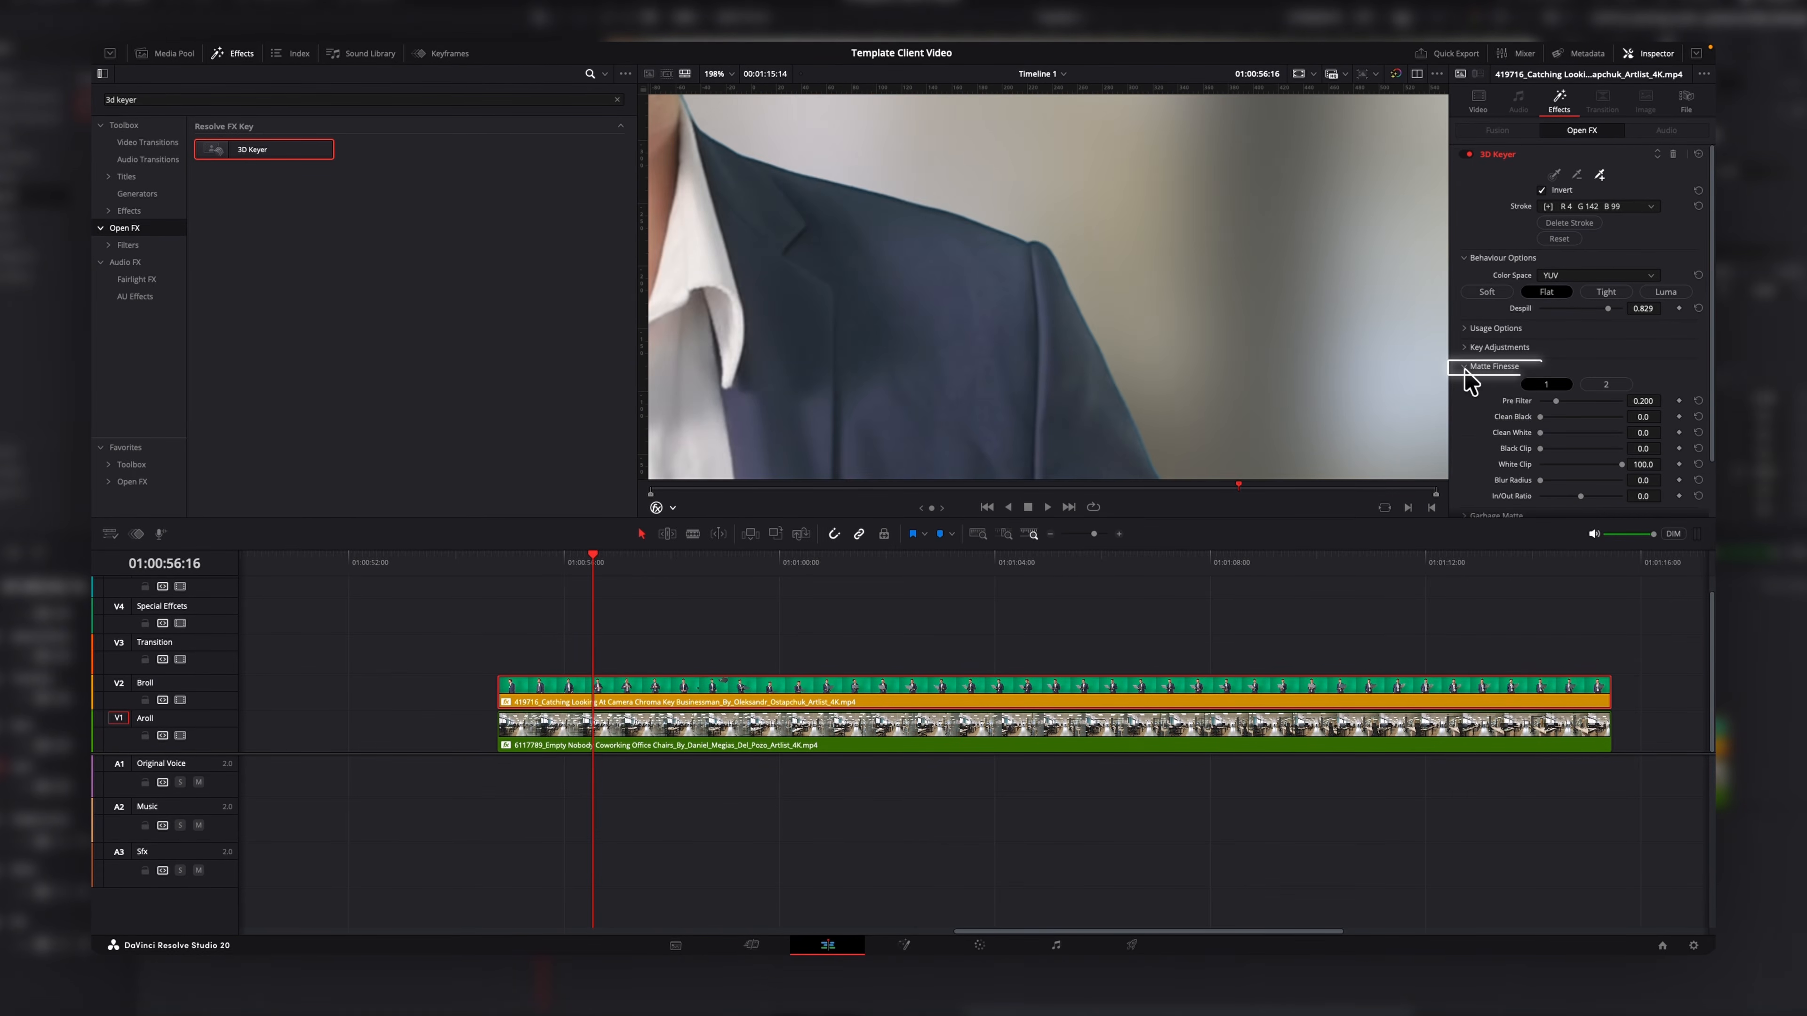
drag(1545, 418, 1543, 435)
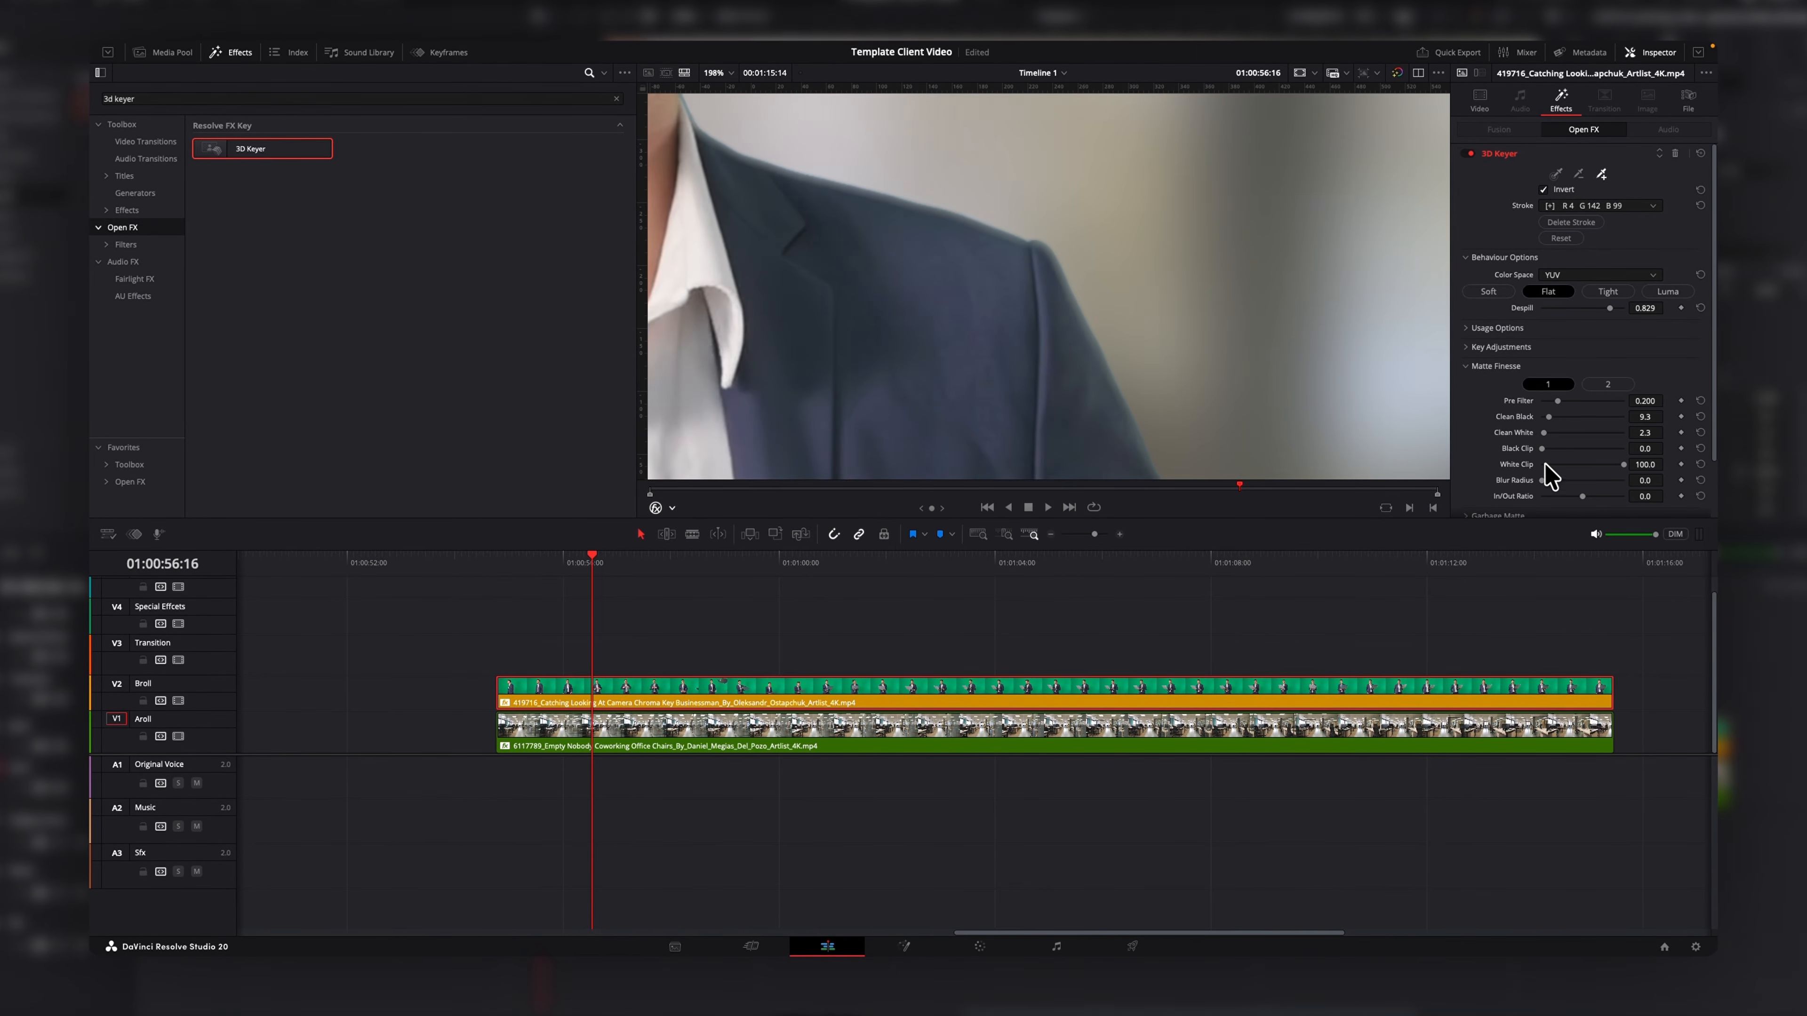
On the second Matte Finesse page, set Shadow 1.039, Midtone 1.054, Highlight 0.992 and Post Filter 0.419.
click(1602, 385)
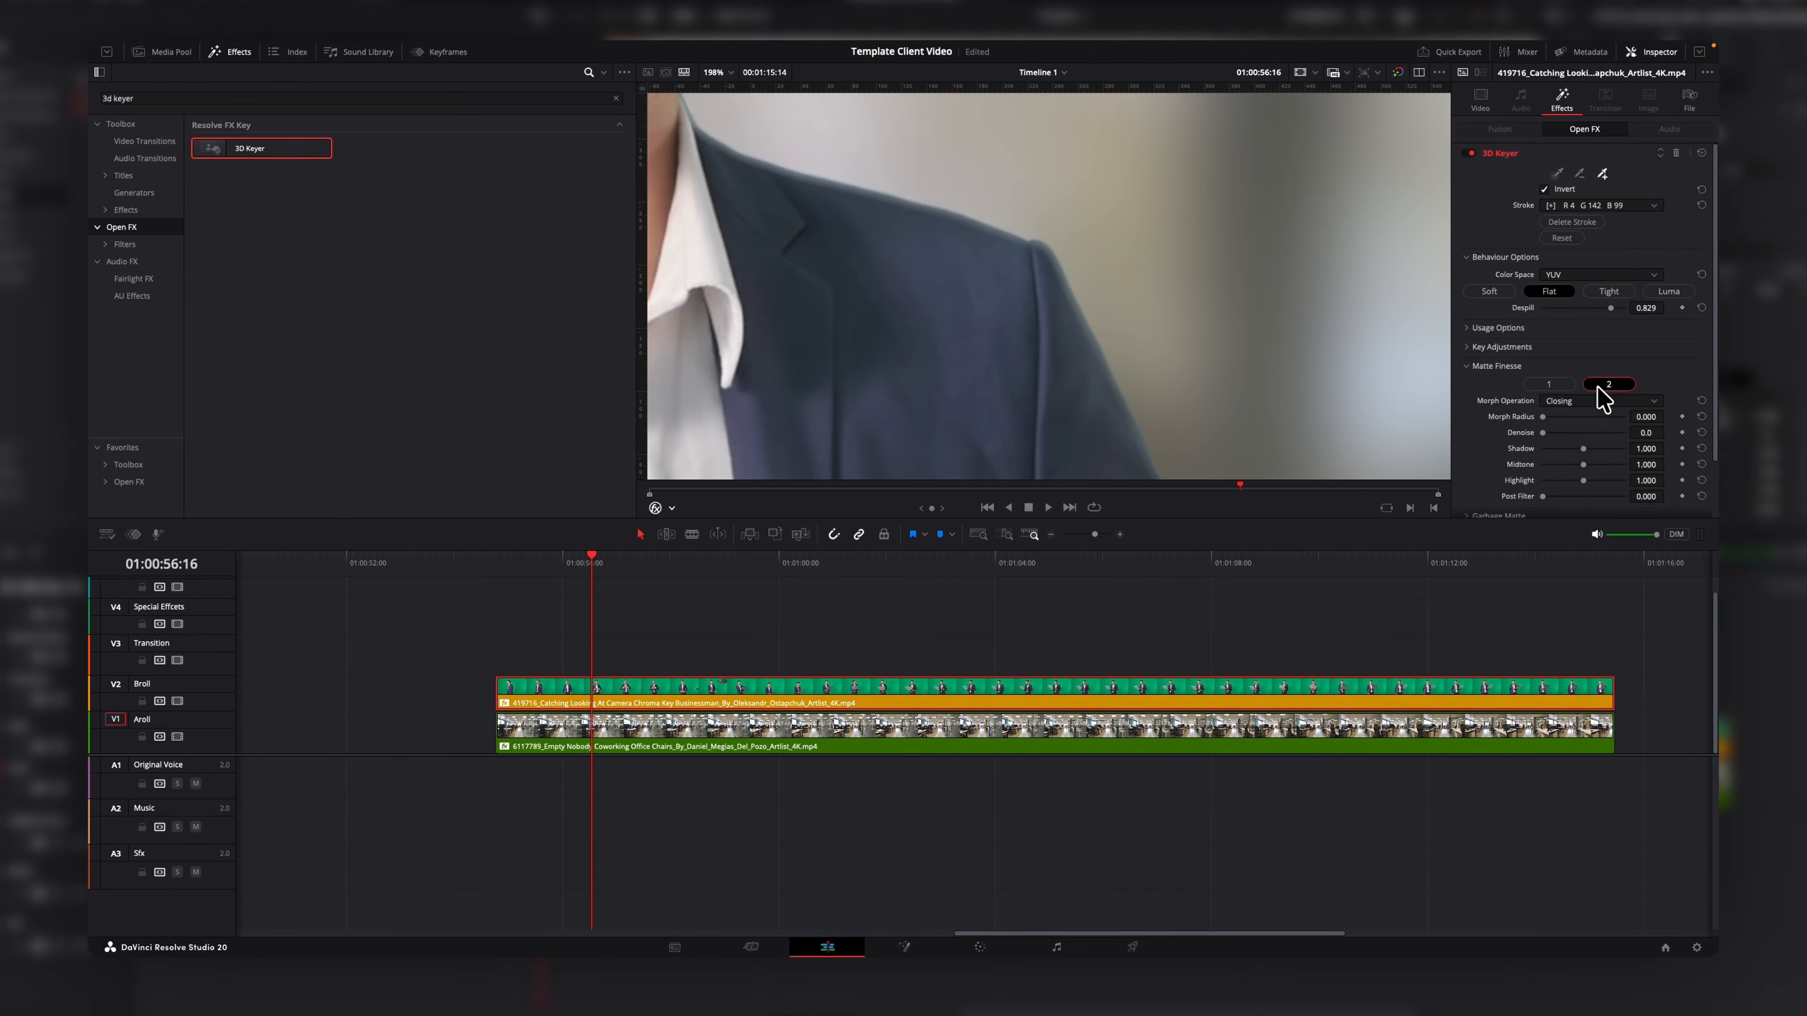
drag(1582, 449, 1588, 464)
scroll(1059, 318, down, 5)
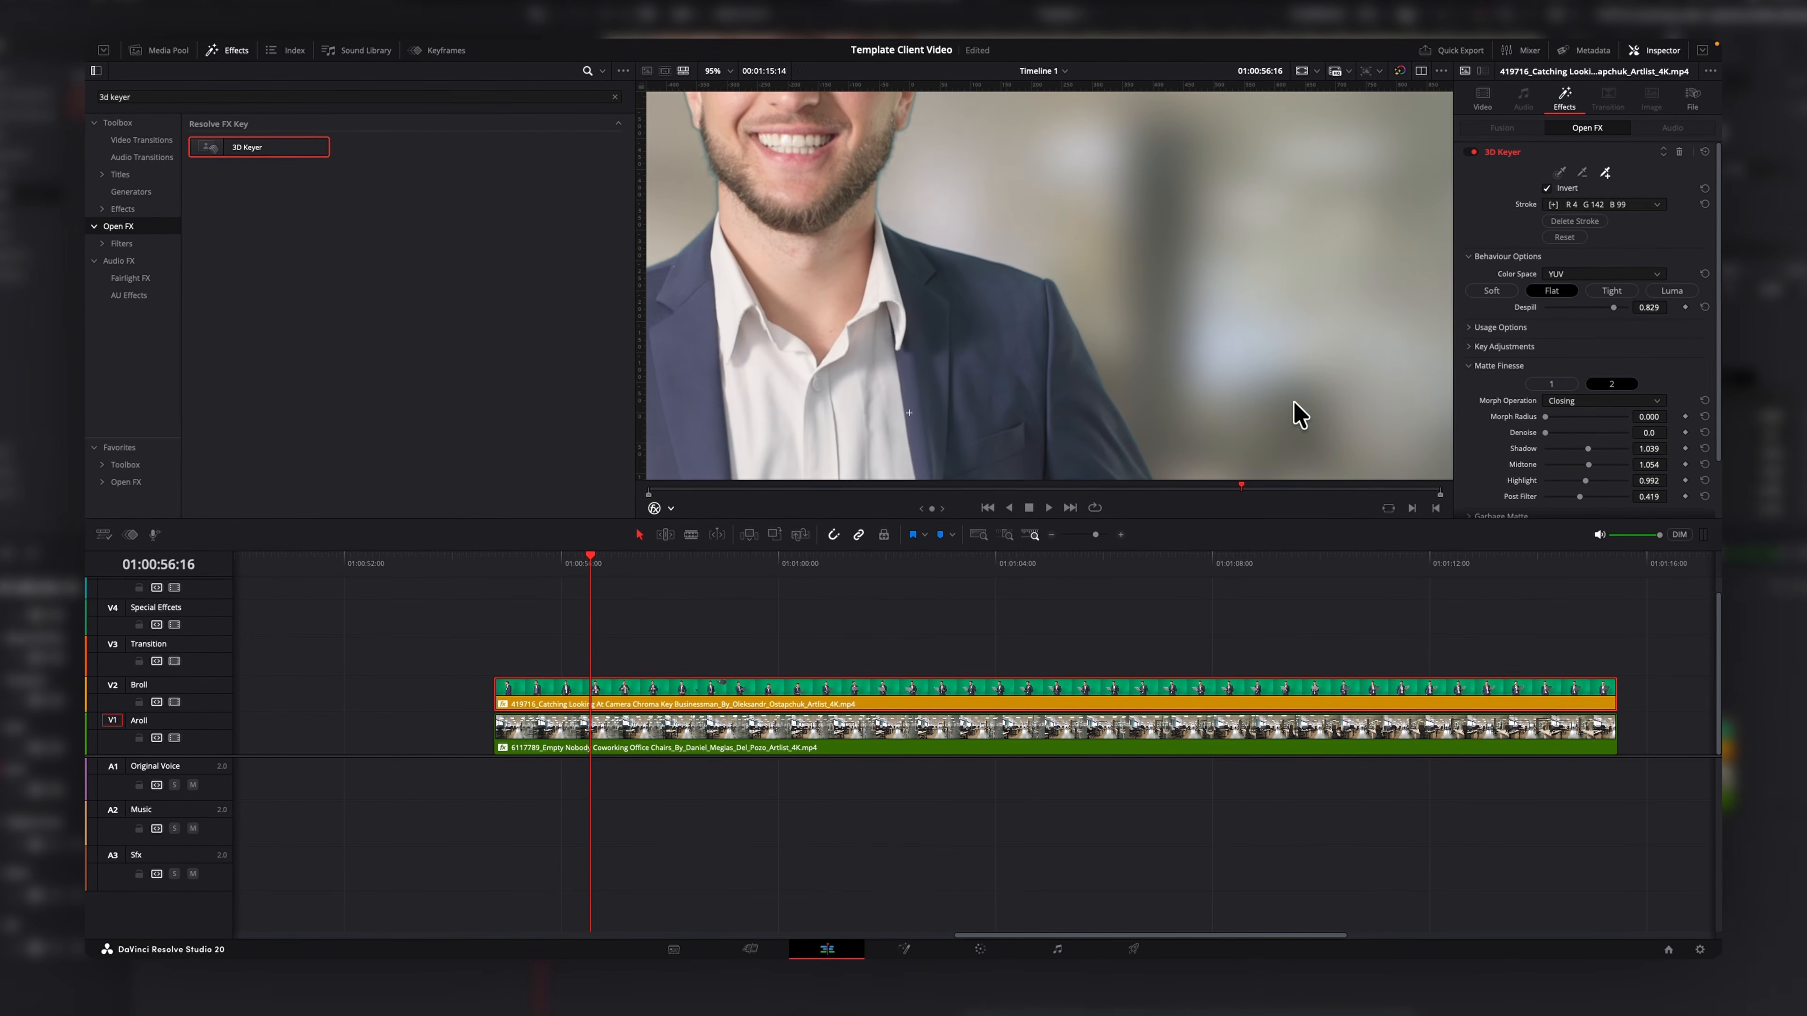
scroll(1299, 415, down, 6)
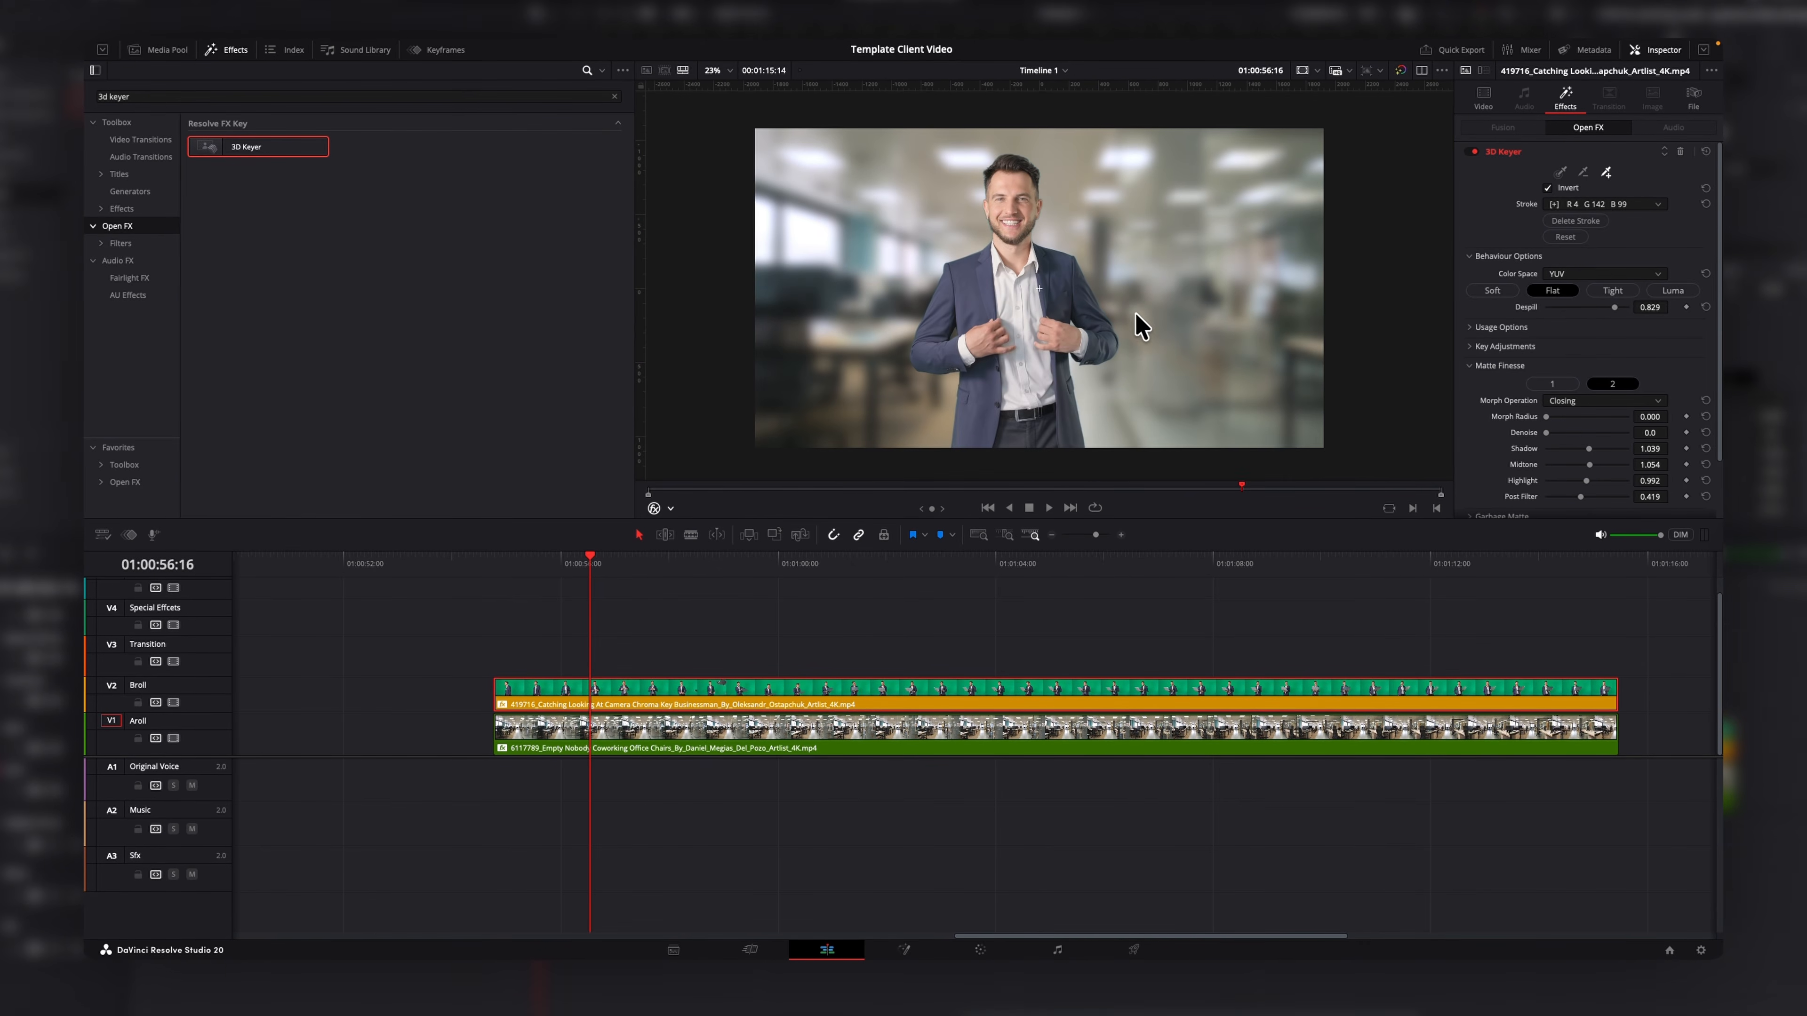
Open the laptop green-screen clip in the Fusion page.
key(space)
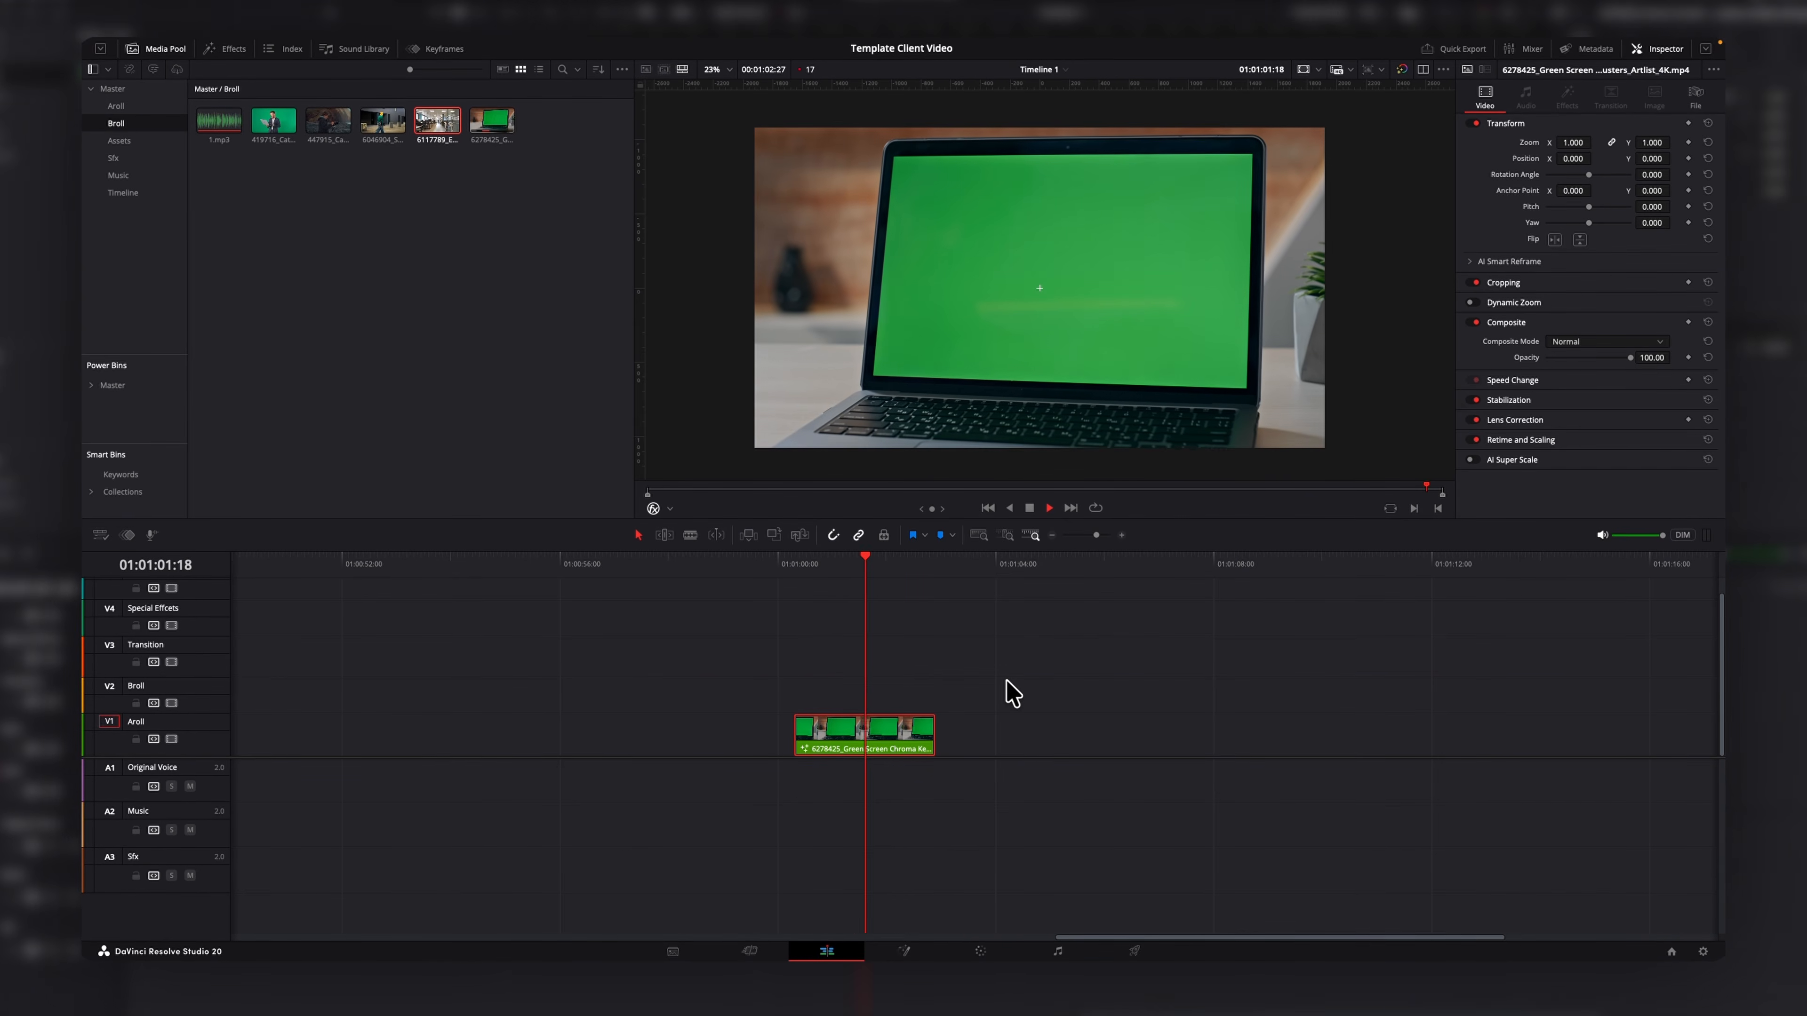
key(space)
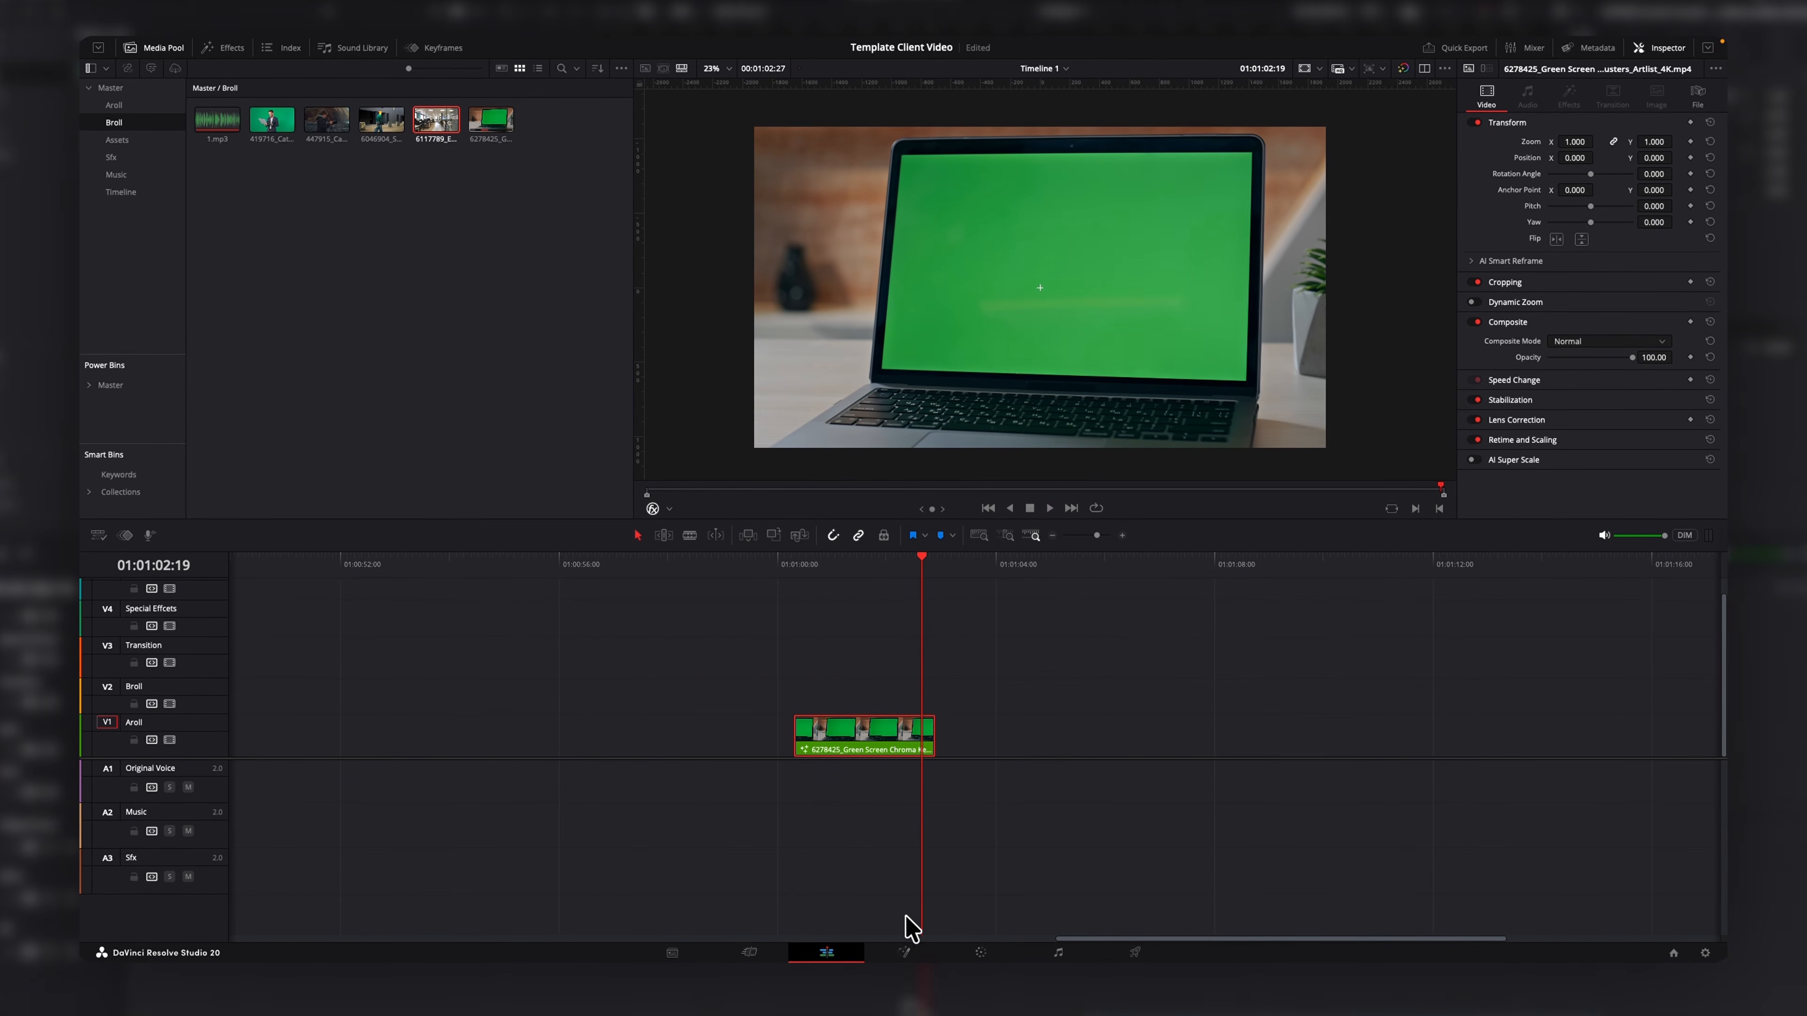
click(904, 953)
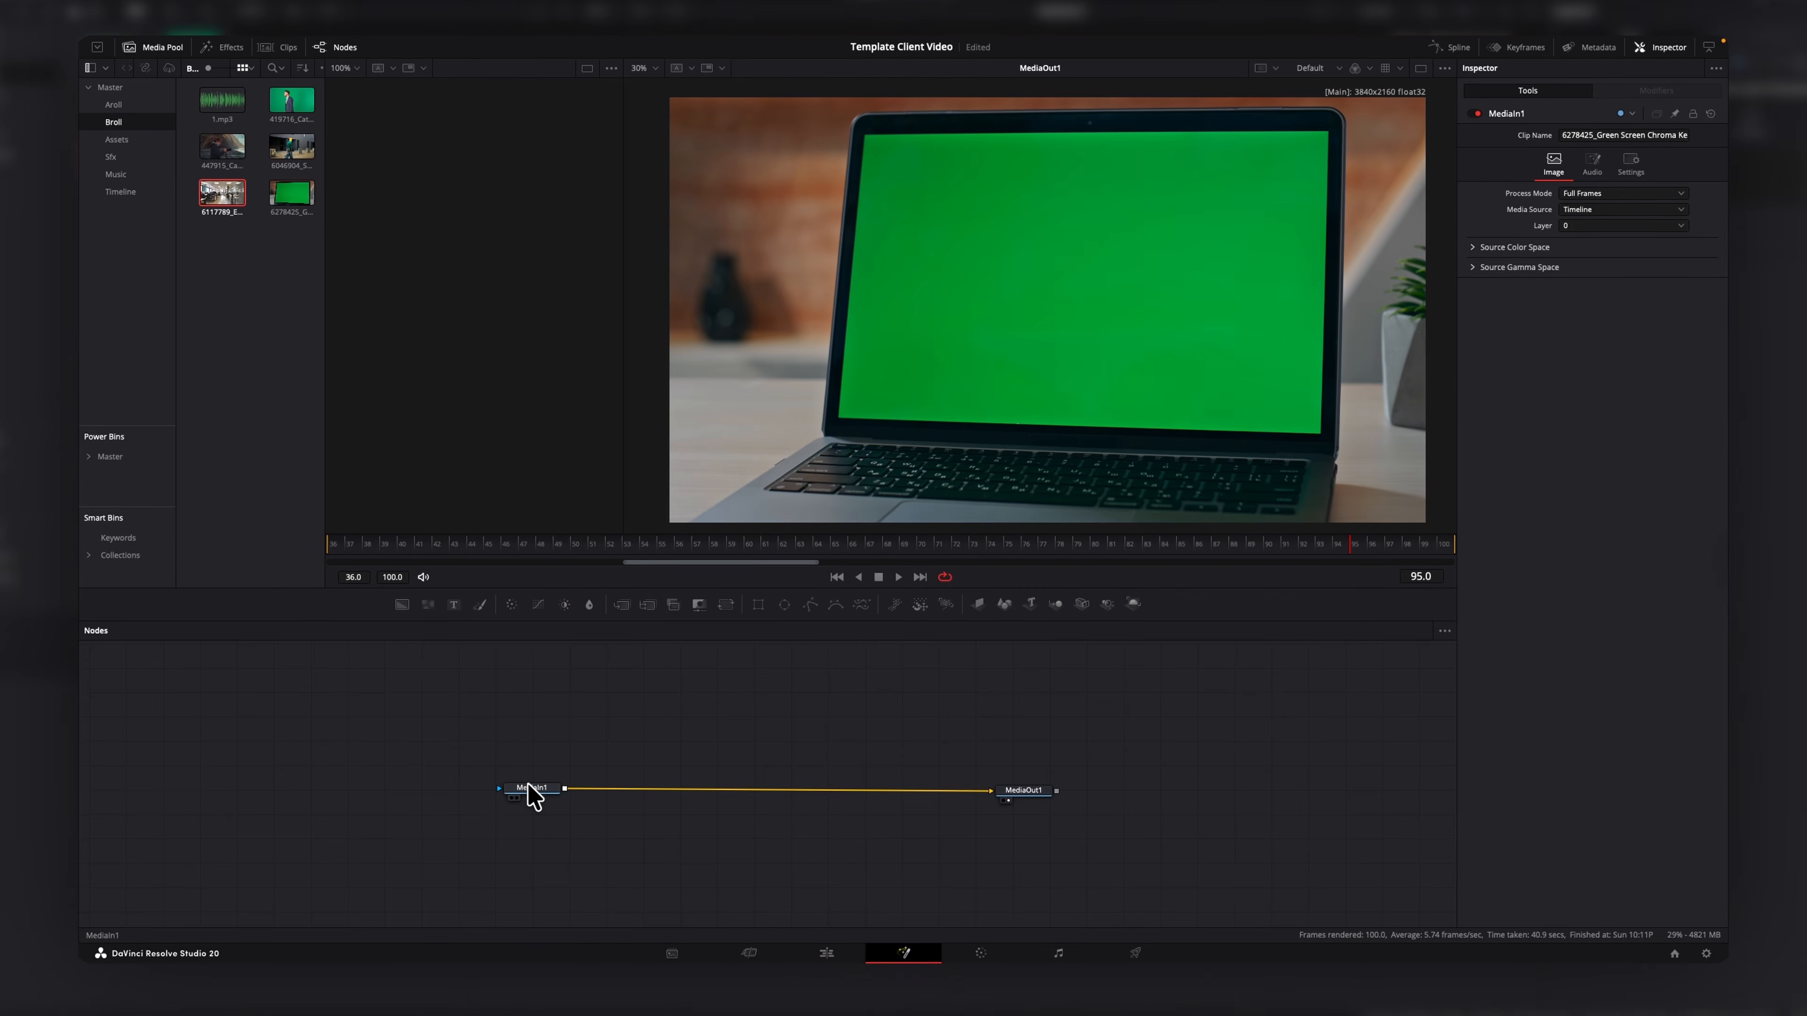
Add a Planar Tracker node and place it between MediaIn1 and MediaOut1.
key(shift+space)
text(del)
key(BackSpace)
key(BackSpace)
key(BackSpace)
text(pla)
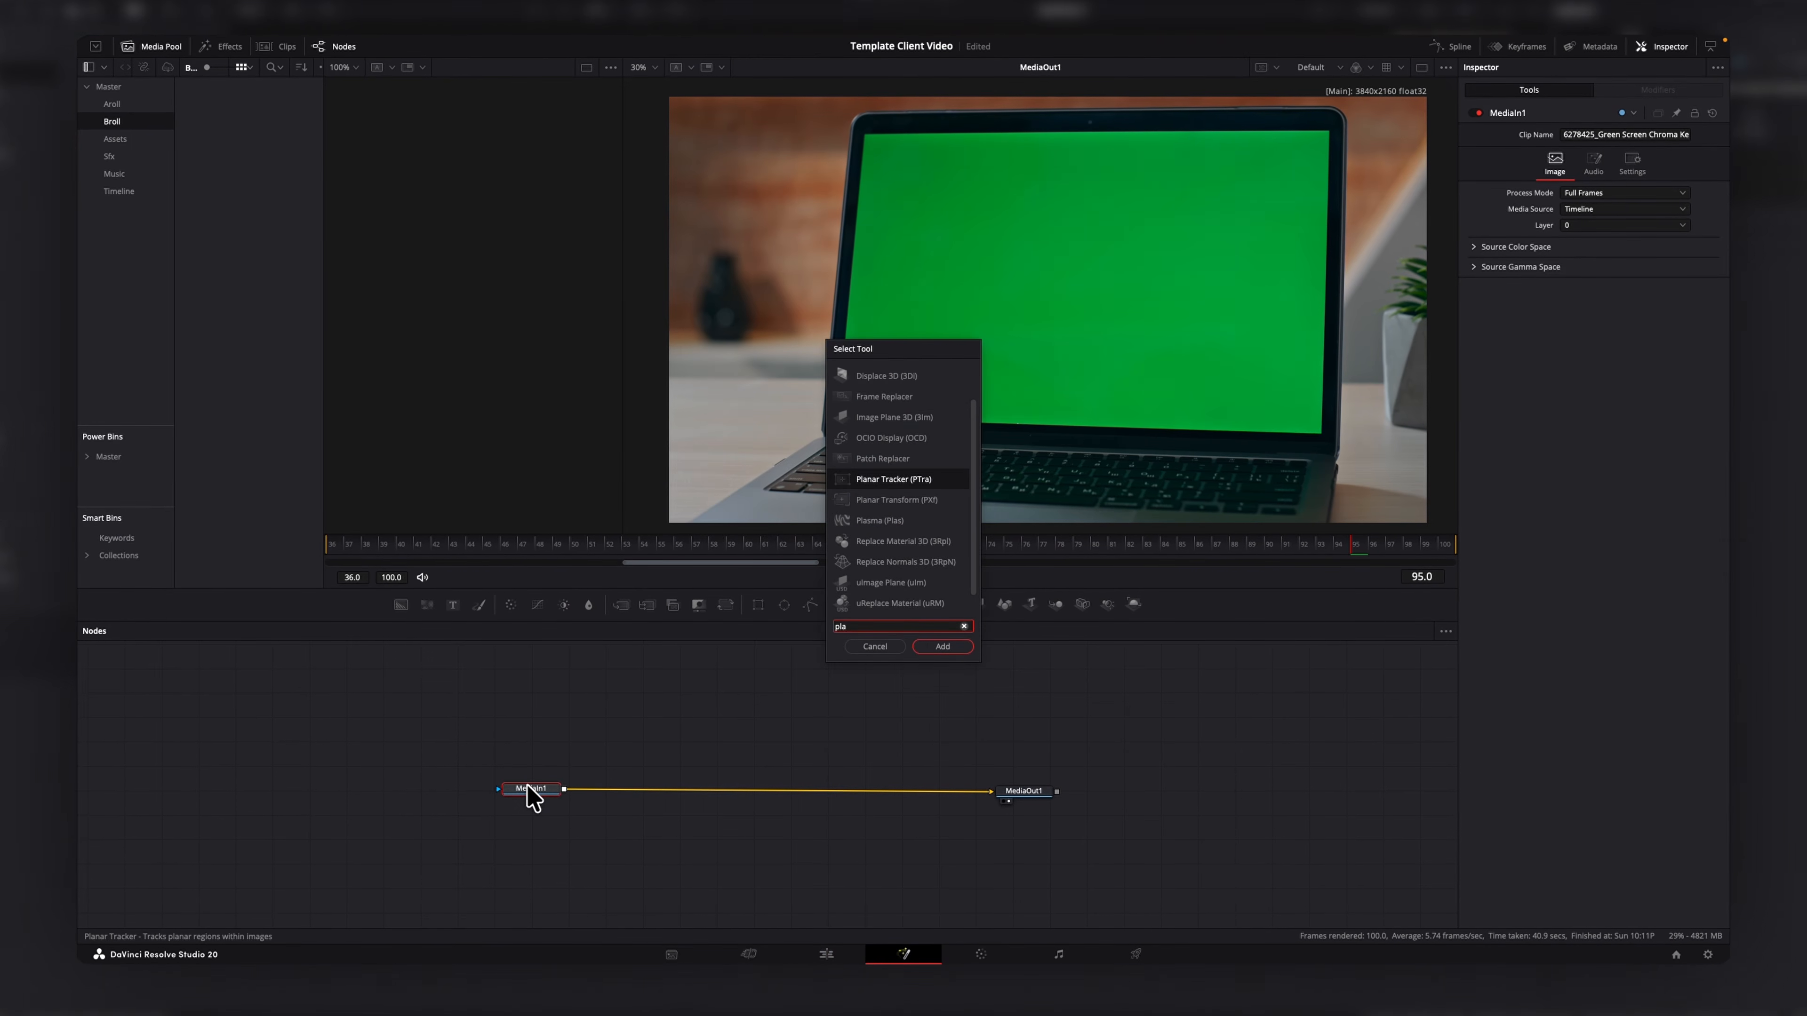
key(Return)
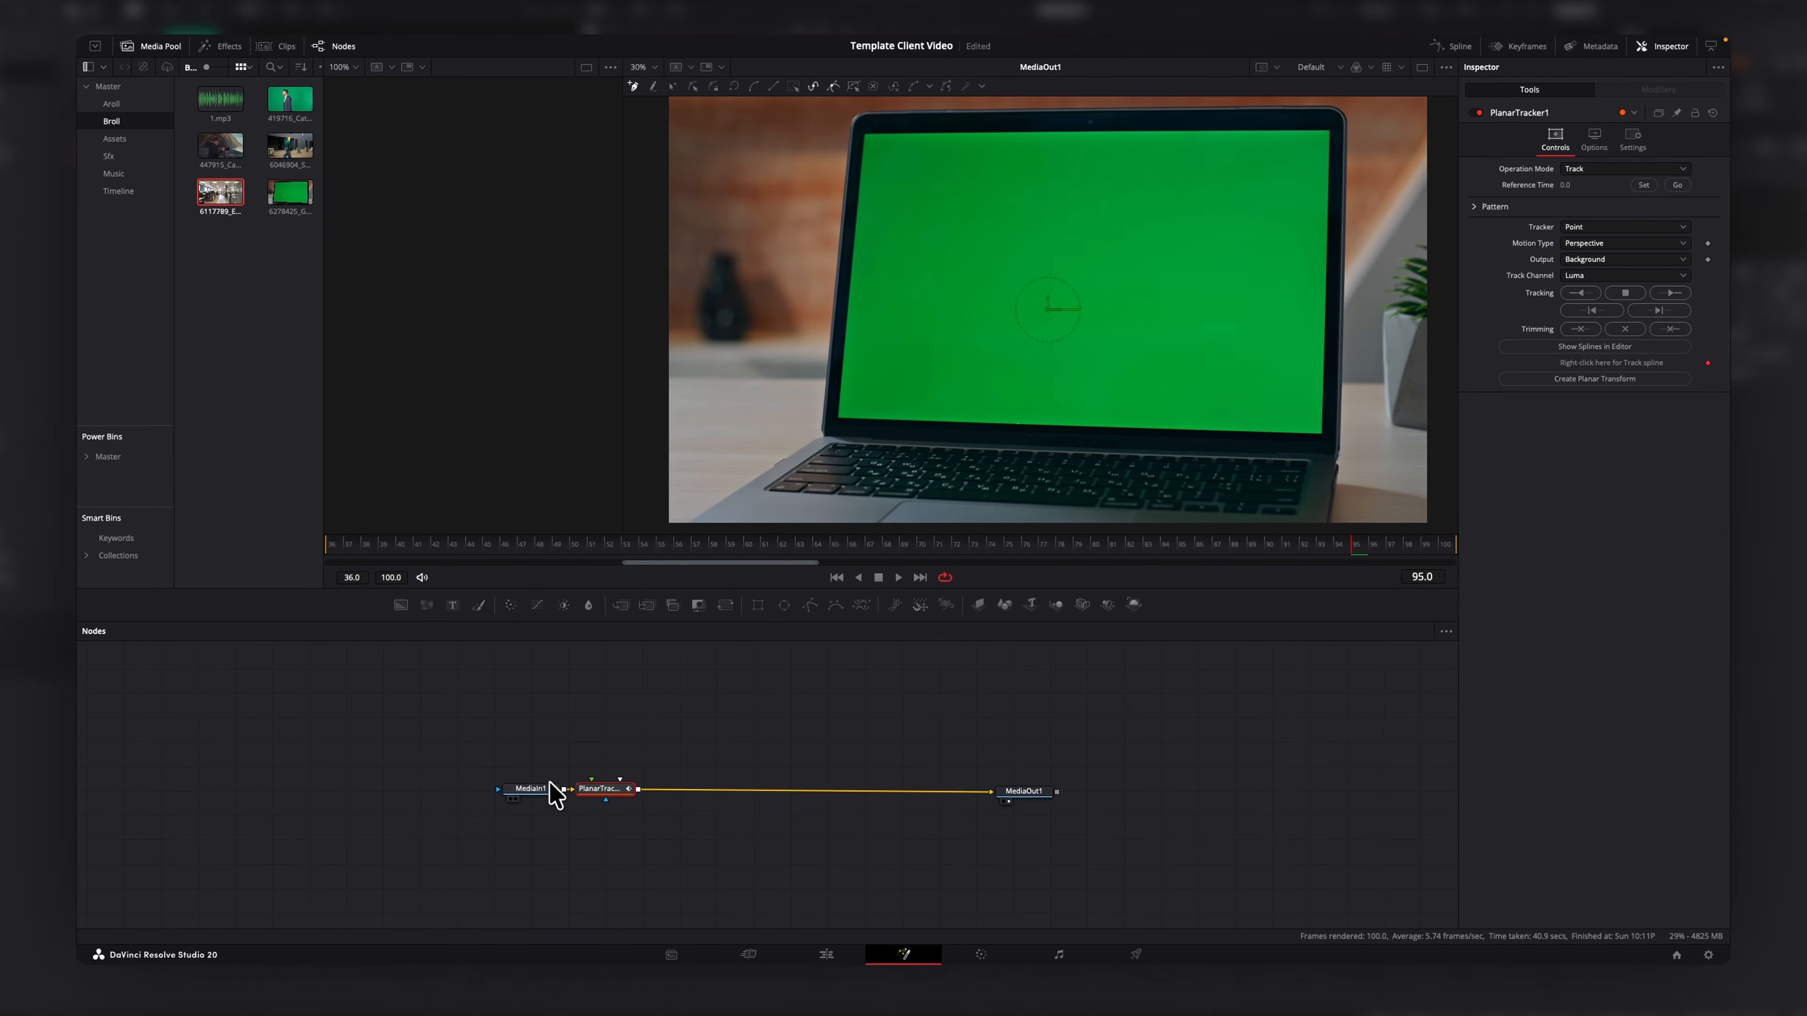
drag(591, 787, 792, 788)
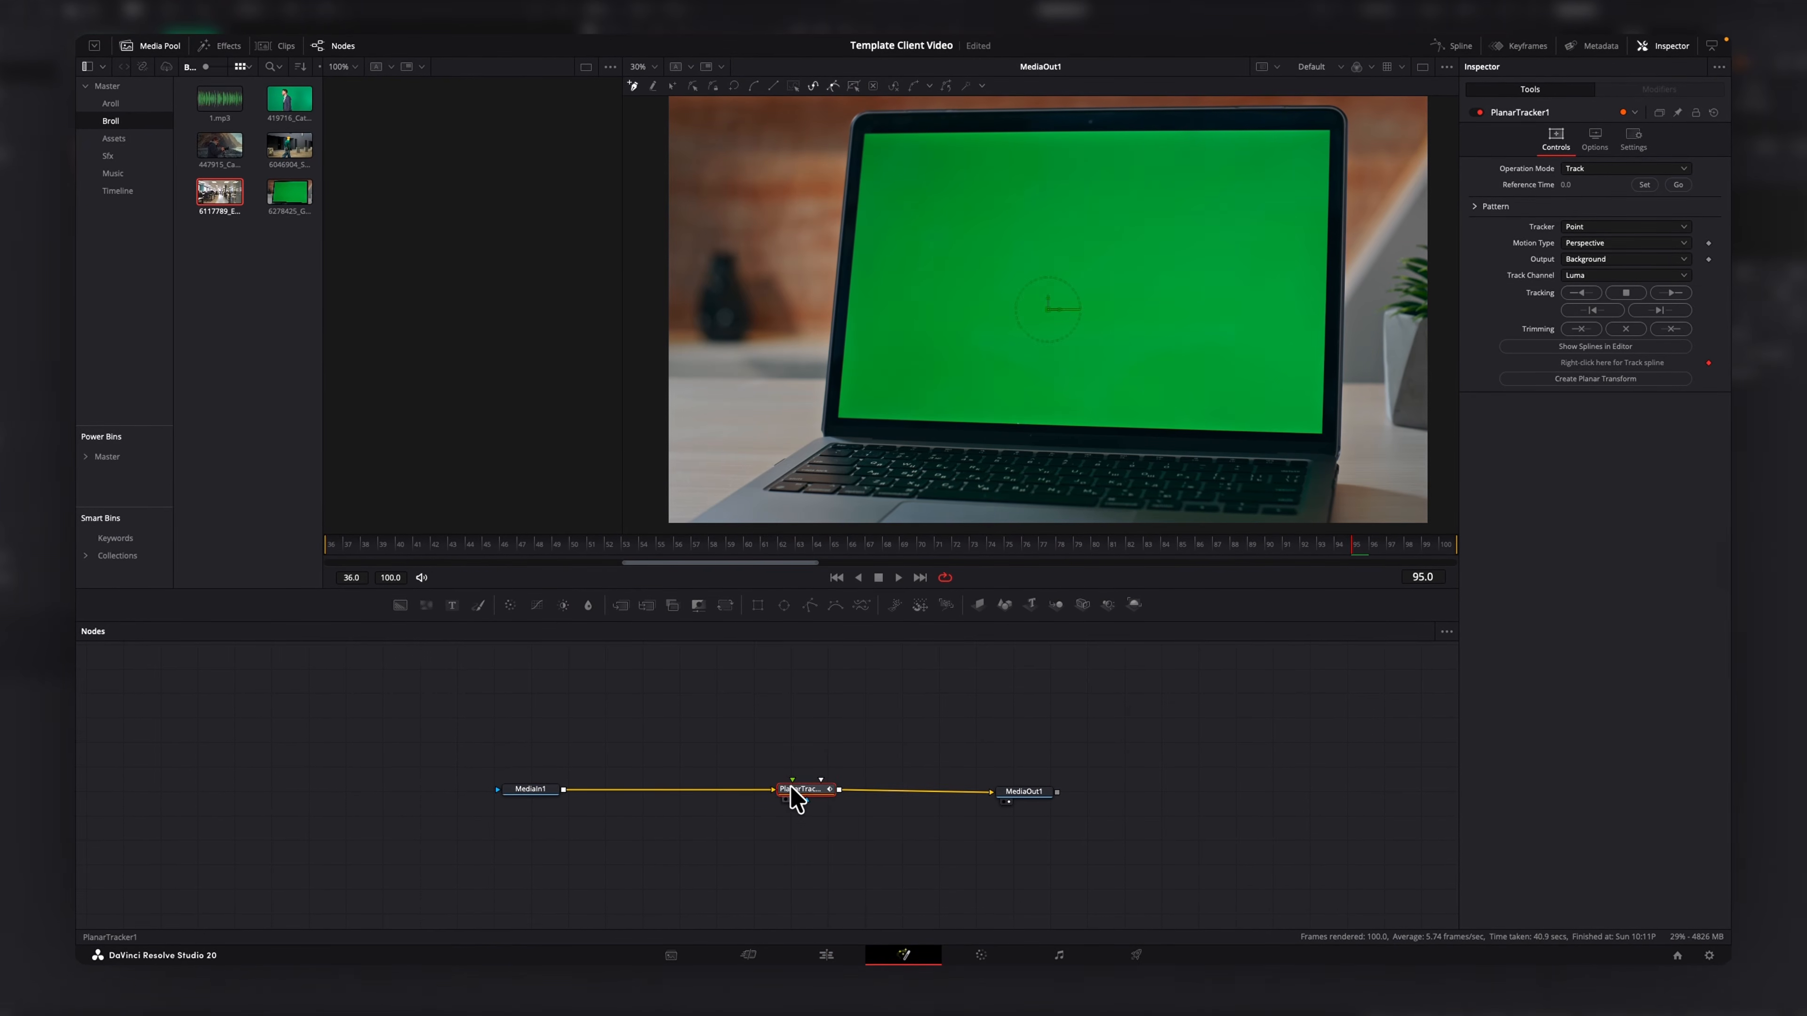
Draw a four-point tracking region around the laptop screen and track it forward.
click(807, 118)
click(796, 452)
click(1373, 461)
click(1367, 105)
click(807, 118)
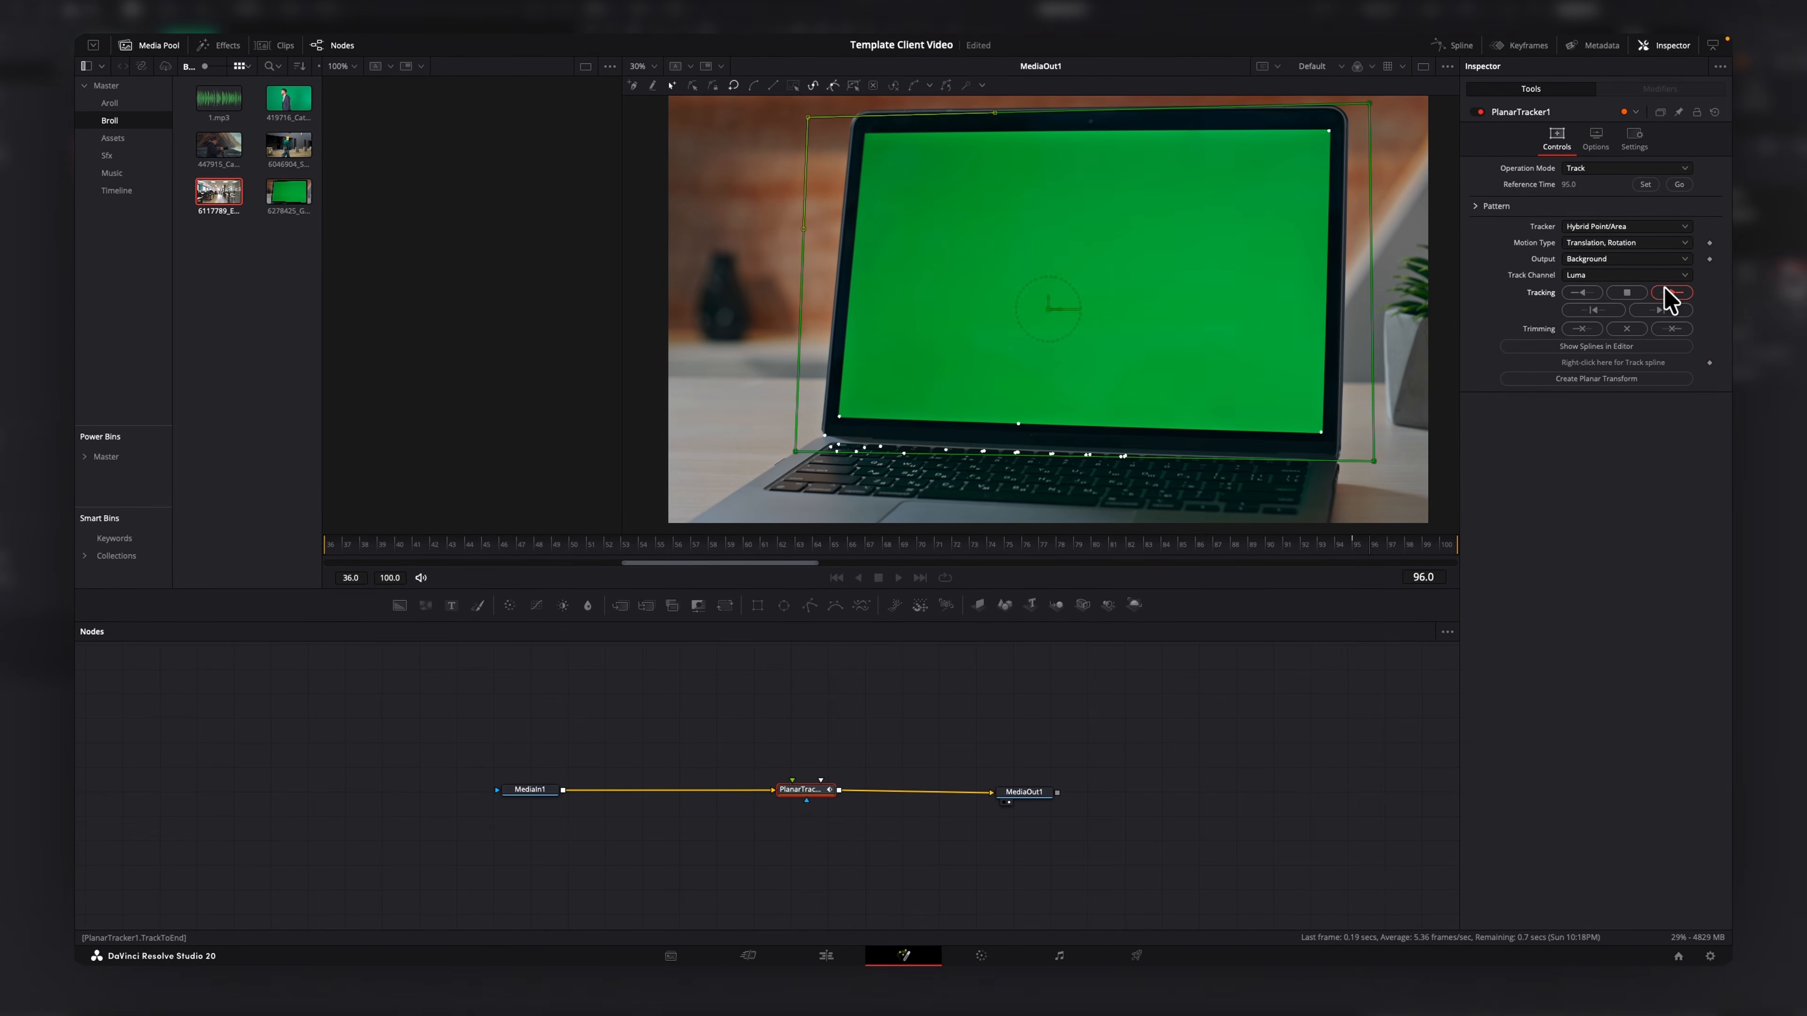
click(1583, 293)
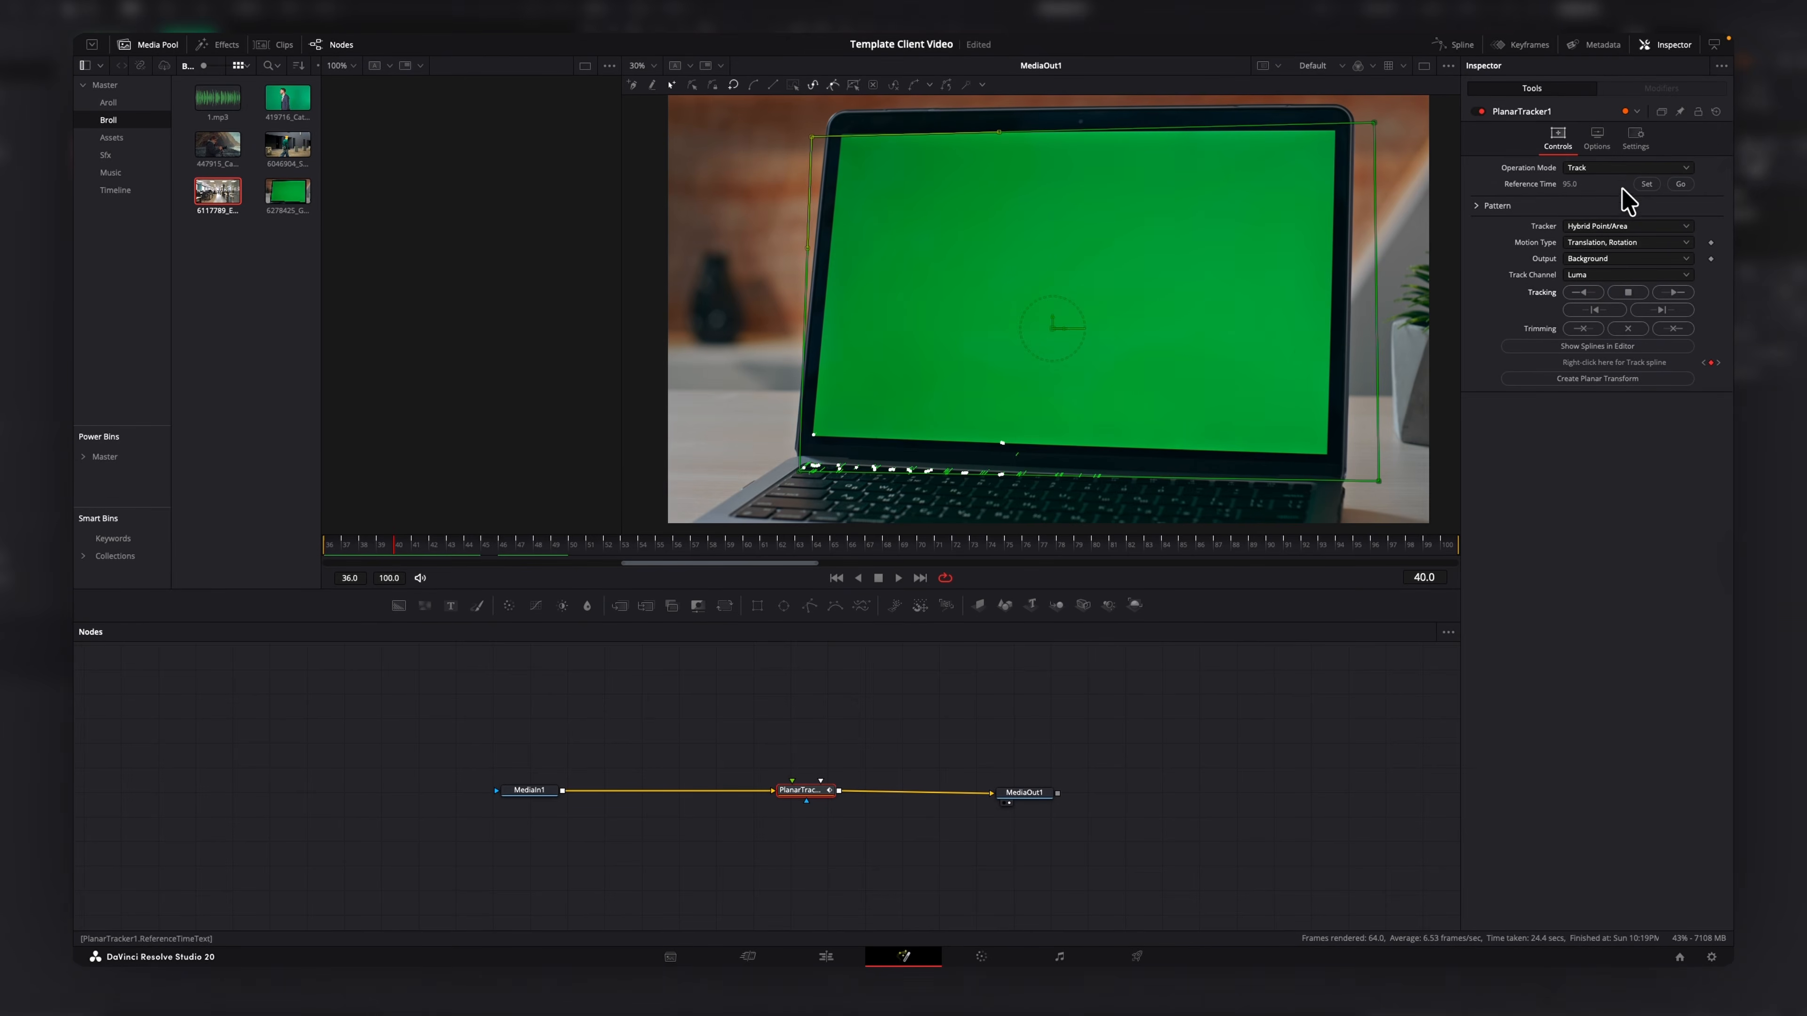
Switch the Planar Tracker's operation mode to Corner Pin and drag its four corners out around the laptop screen.
click(1639, 169)
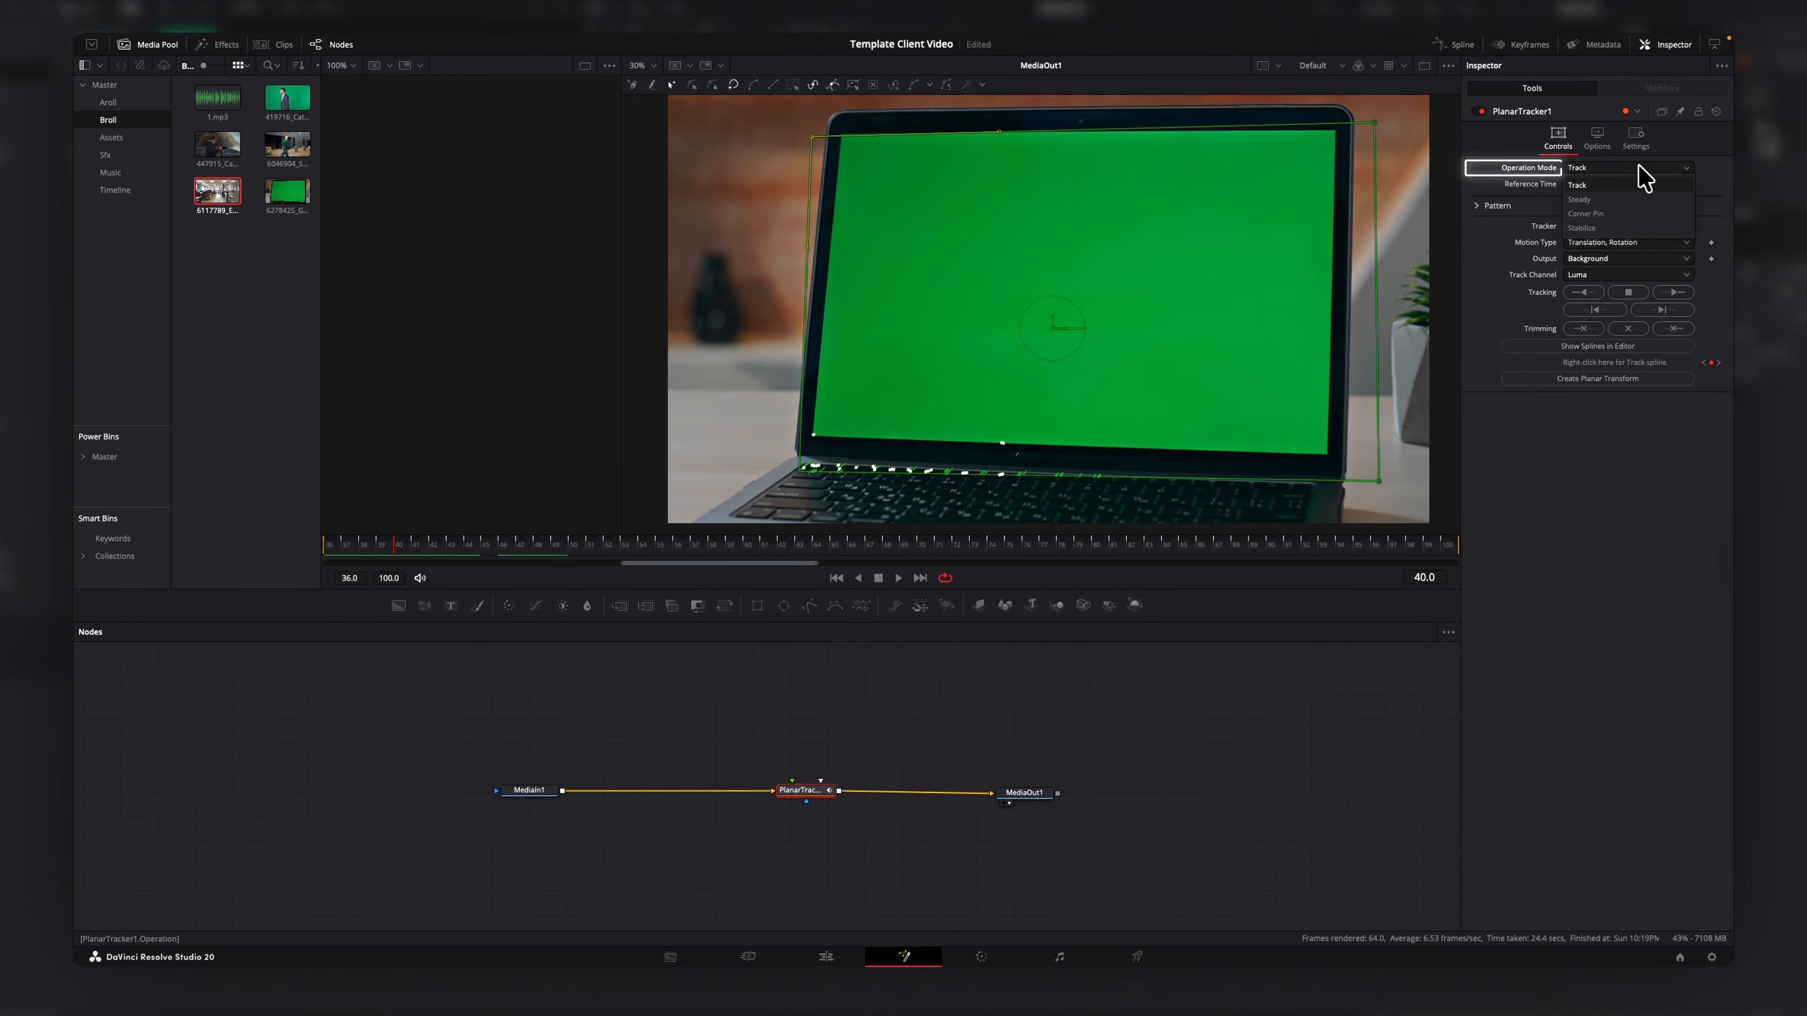
click(1611, 214)
drag(972, 289, 760, 87)
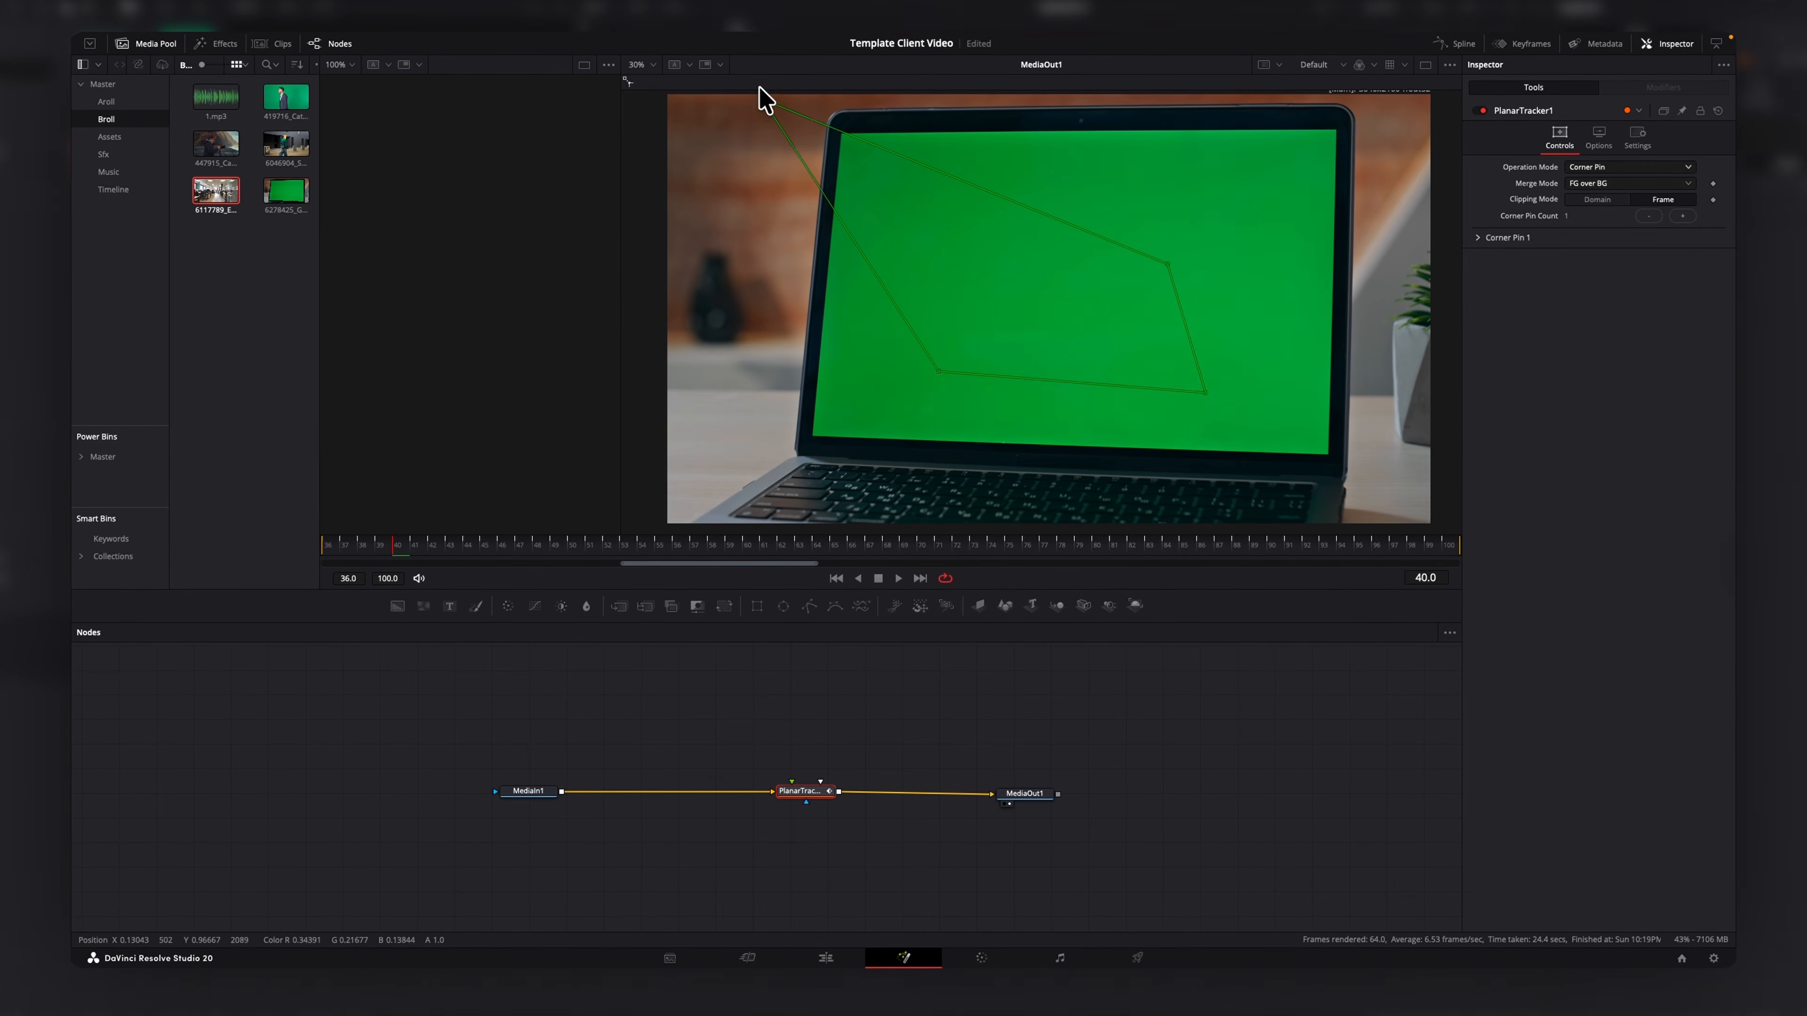
drag(1165, 263, 1375, 106)
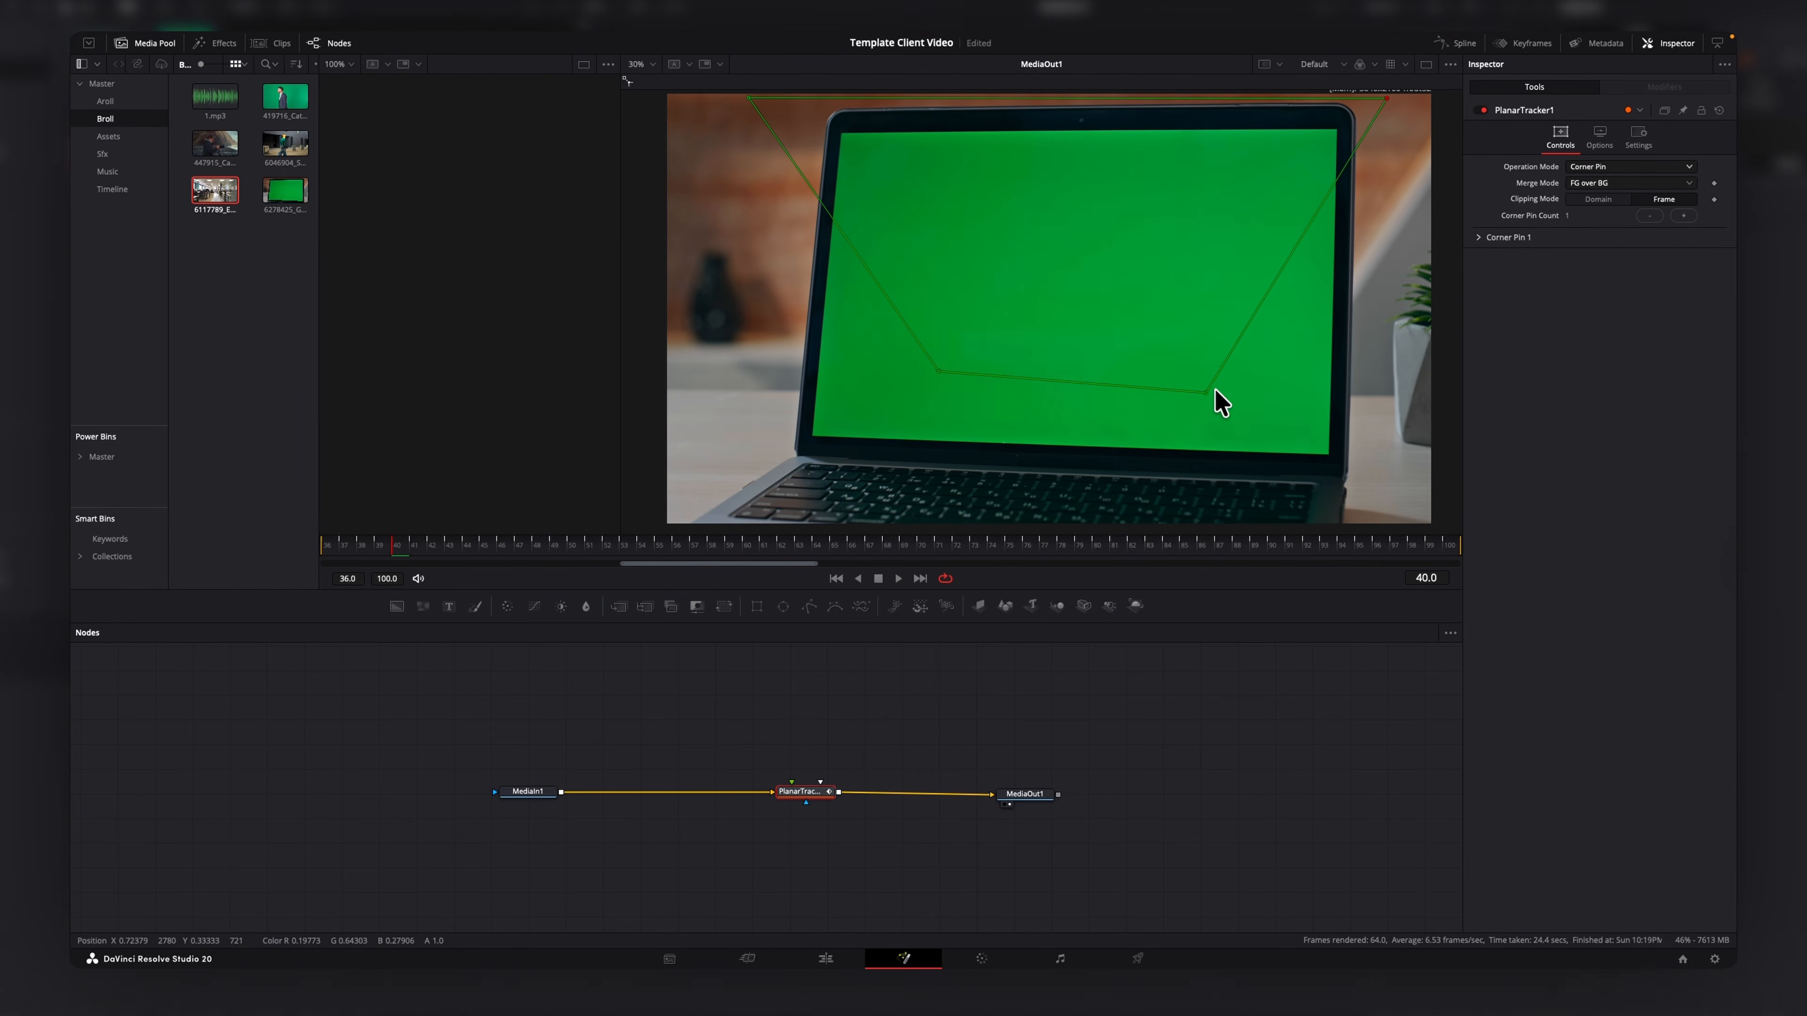
drag(1215, 391, 1379, 487)
drag(947, 381, 713, 450)
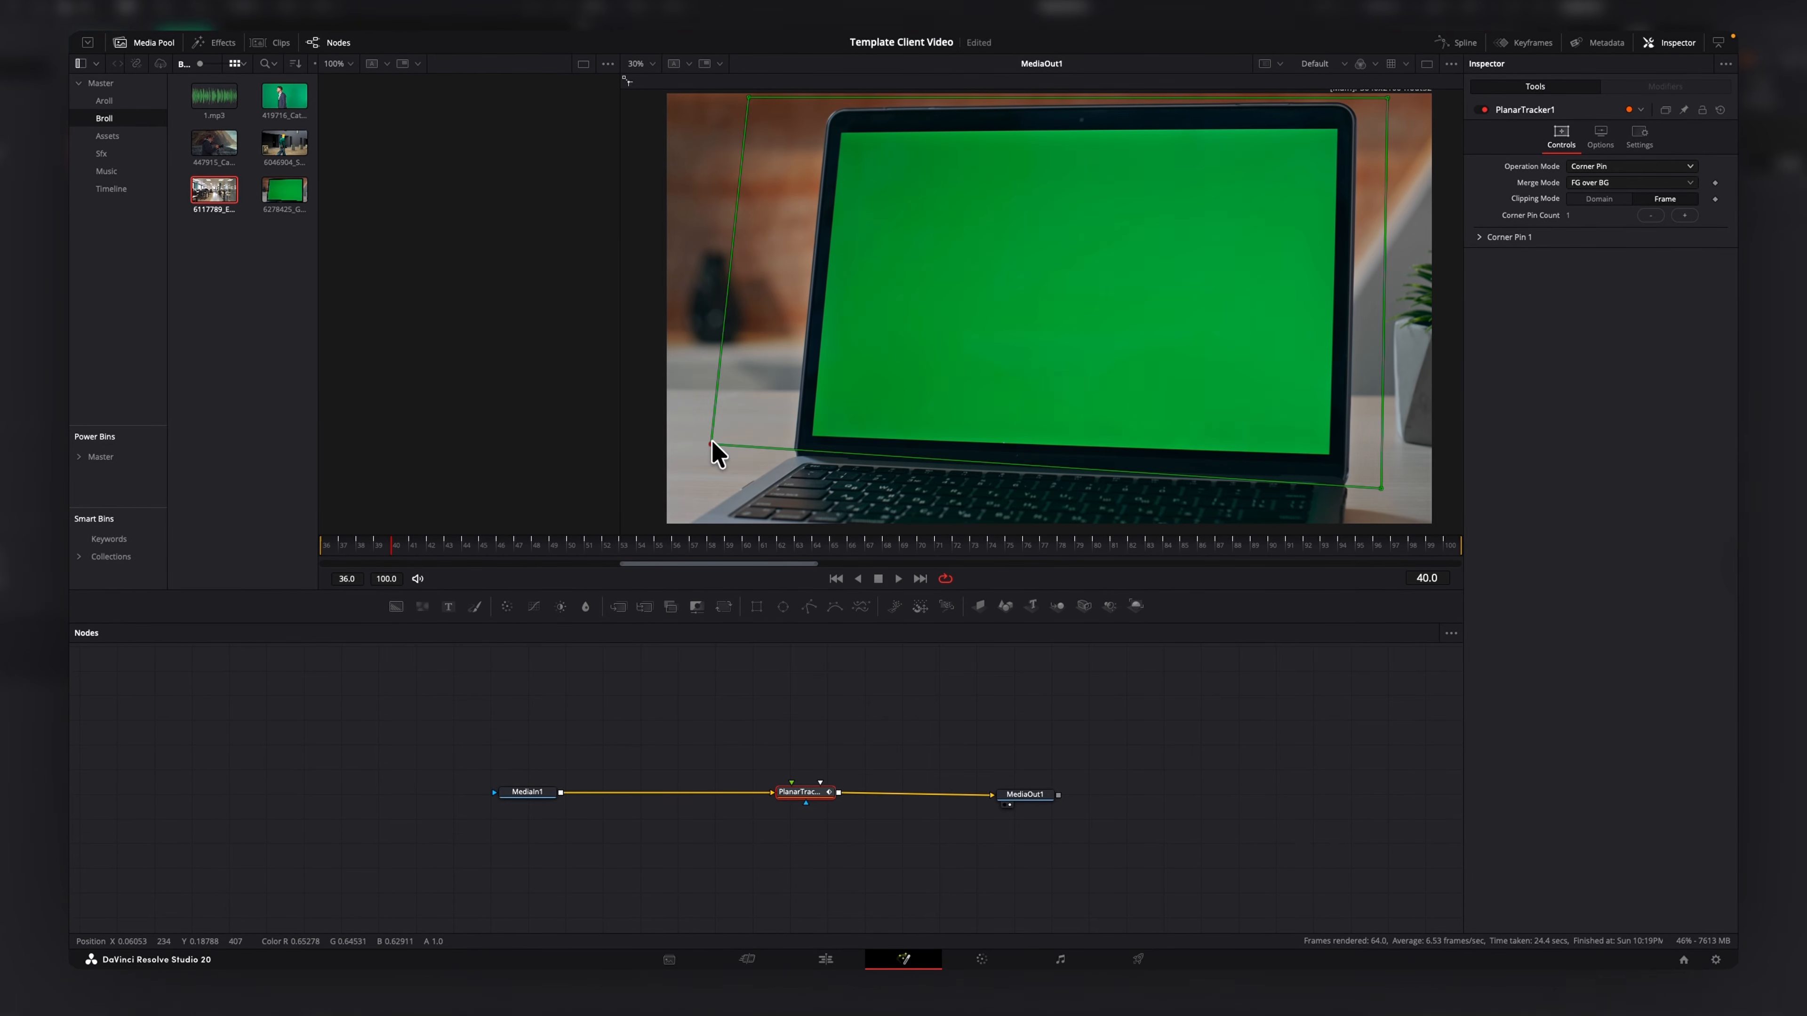
Insert a Delta Keyer node between MediaIn1 and the Planar Tracker.
click(547, 804)
key(shift+space)
text(pla)
key(BackSpace)
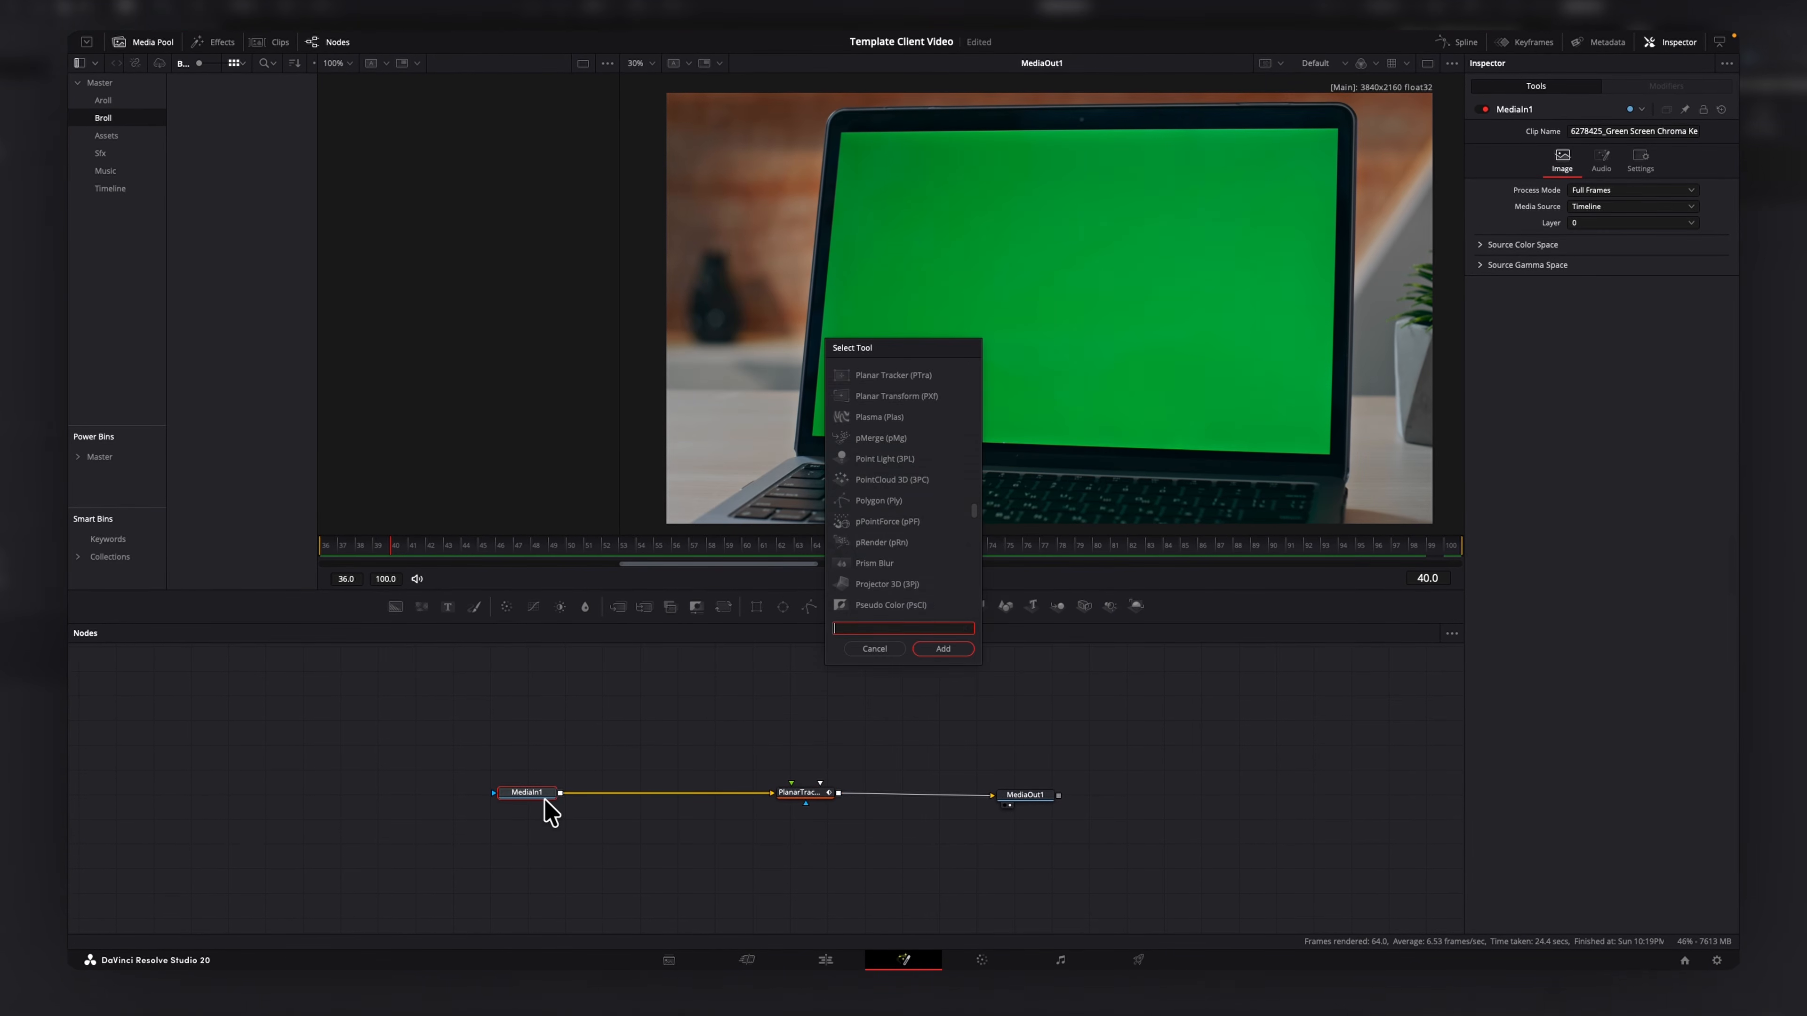
text(delta)
key(Return)
drag(607, 796, 705, 804)
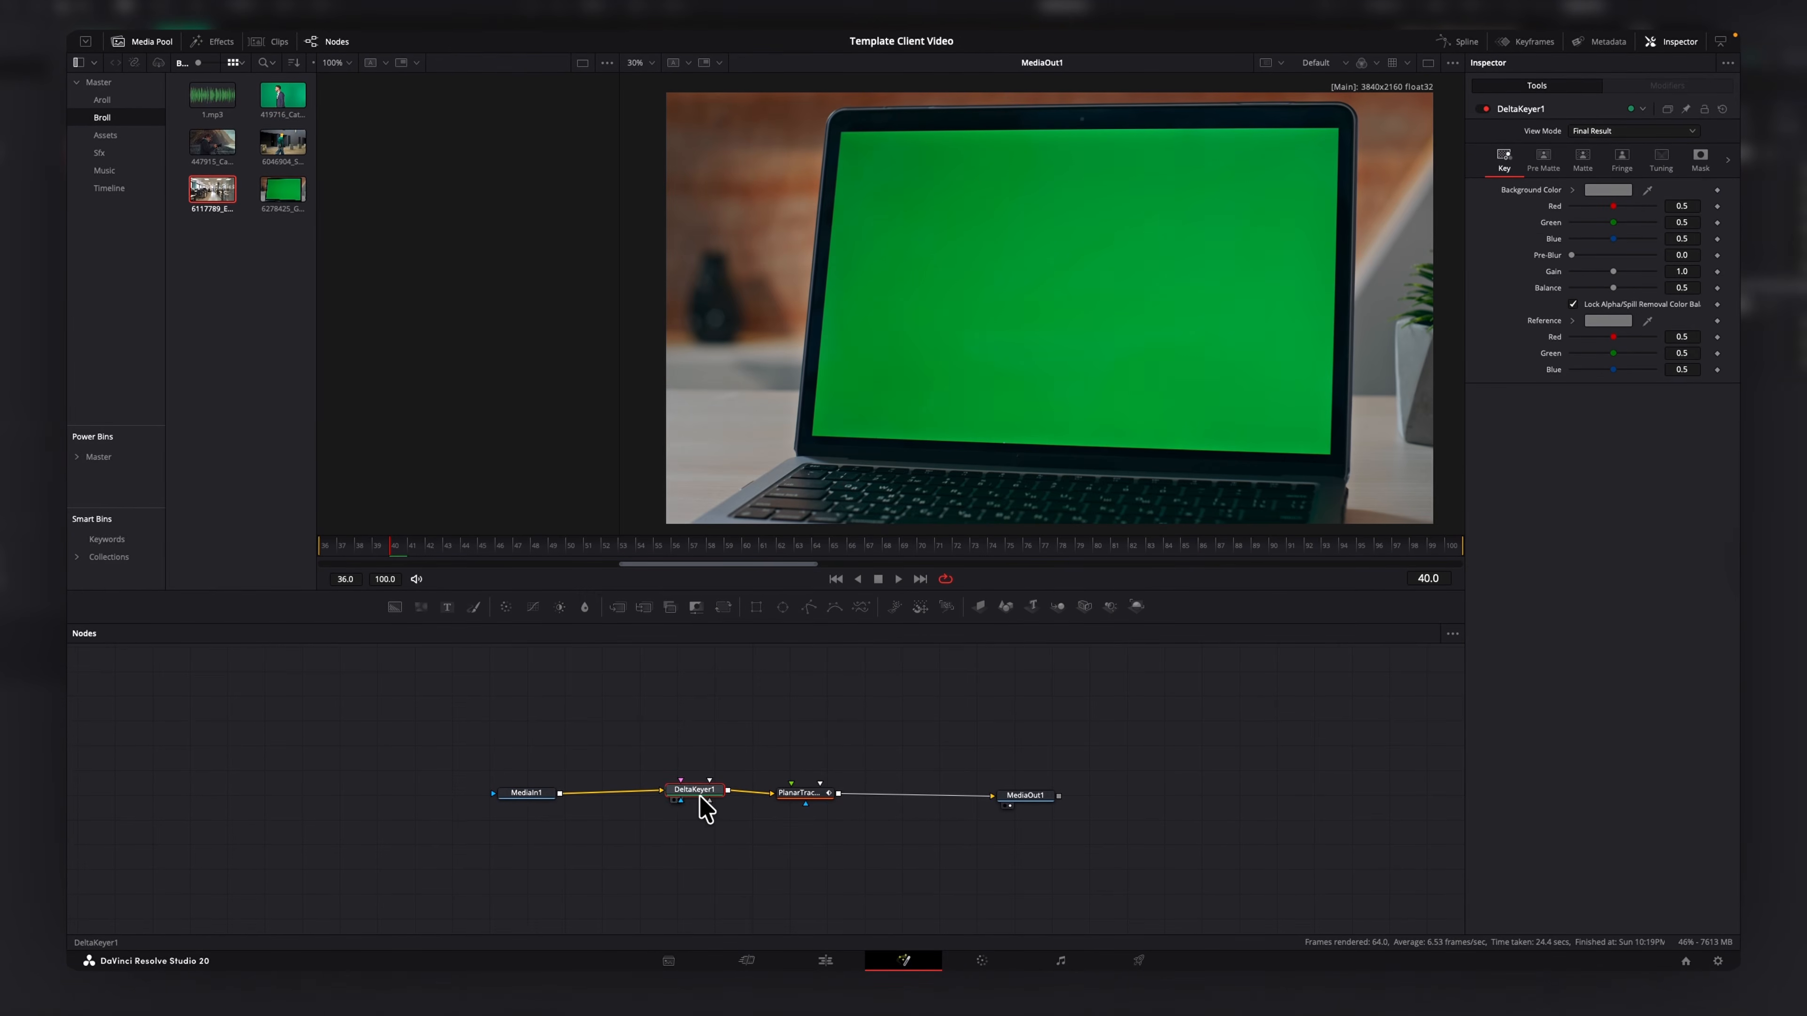
Sample the laptop's green screen as the Delta Keyer's background color with the eyedropper.
click(1625, 190)
click(849, 747)
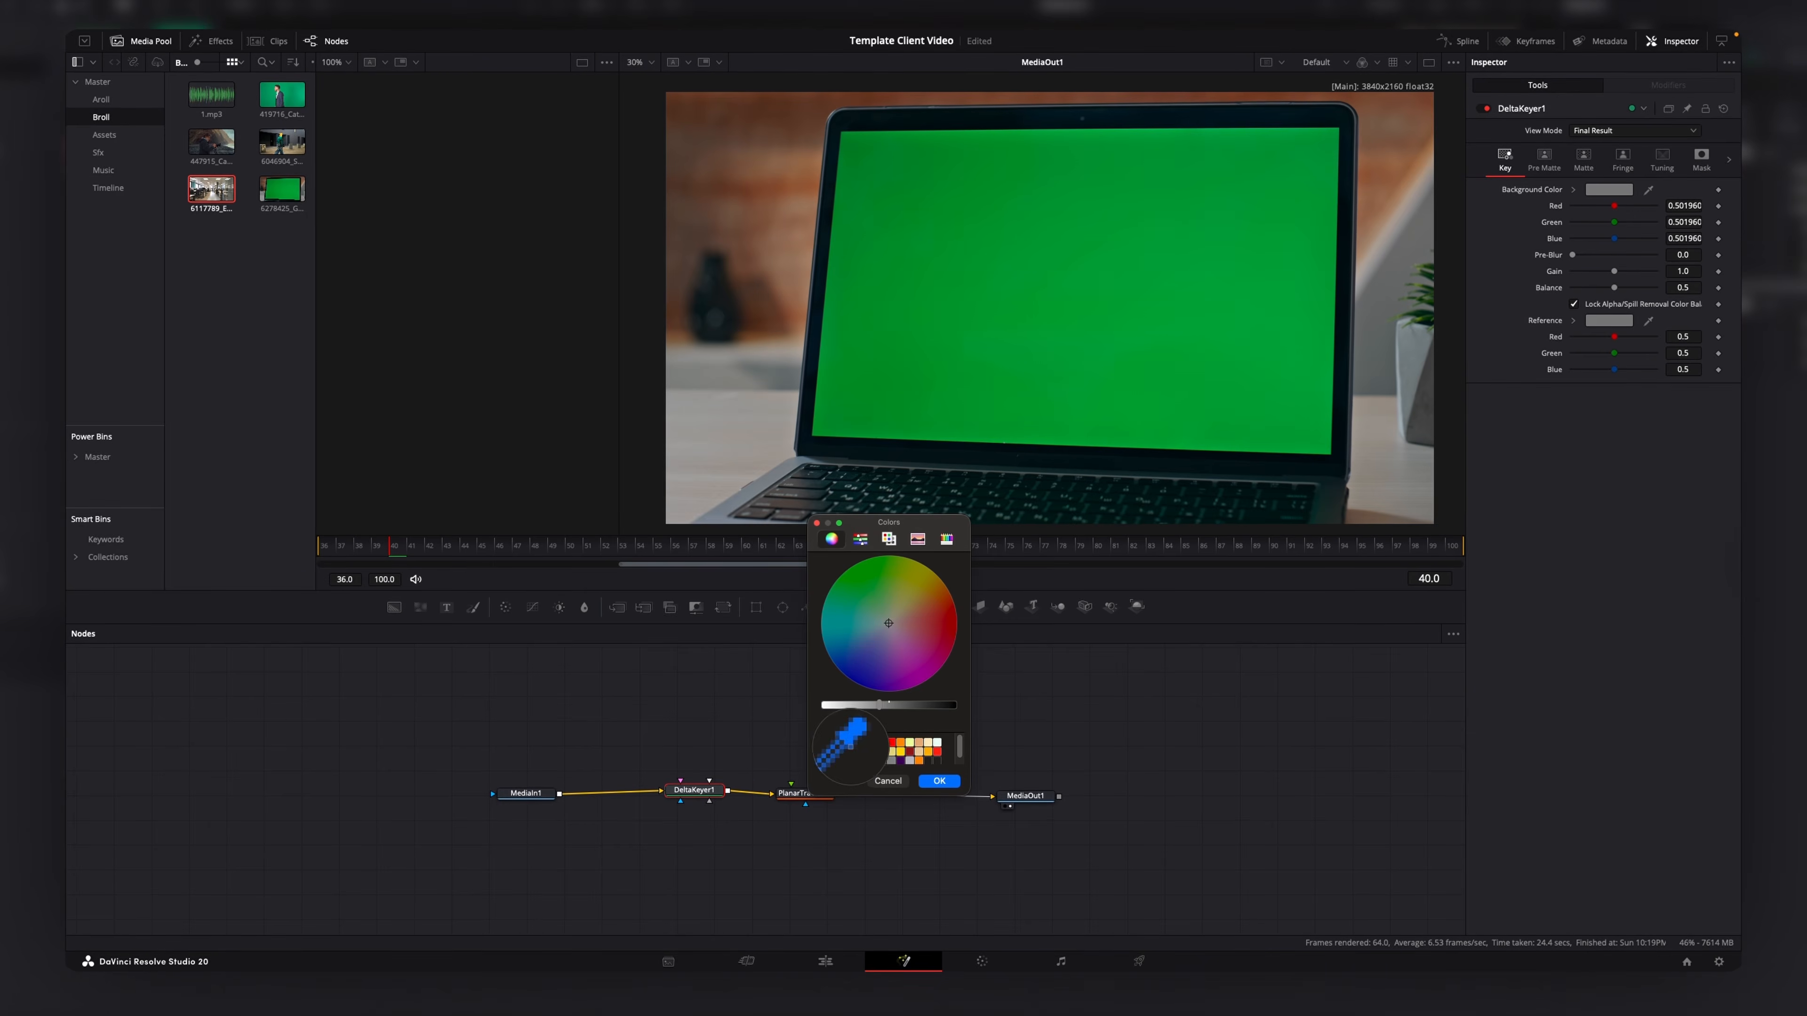
click(1149, 209)
click(939, 782)
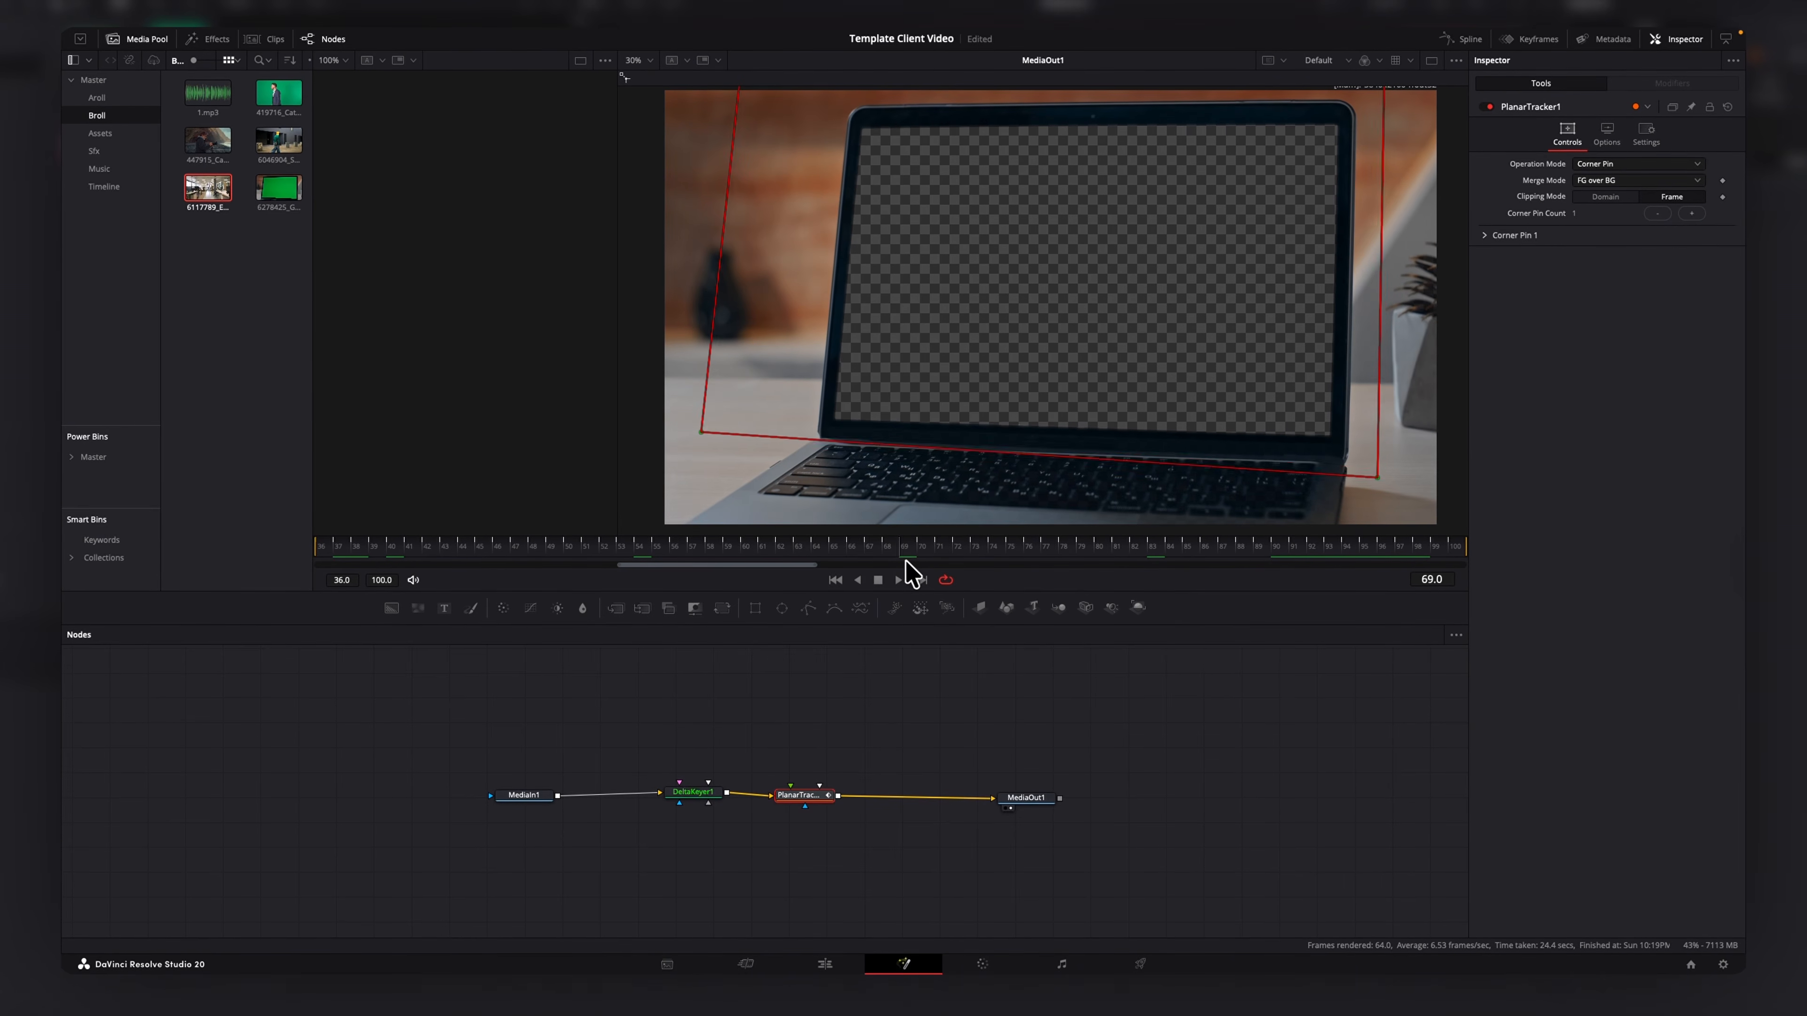
Connect the empty office clip from the media pool into the Planar Tracker as a new media input.
click(613, 553)
drag(358, 571, 376, 570)
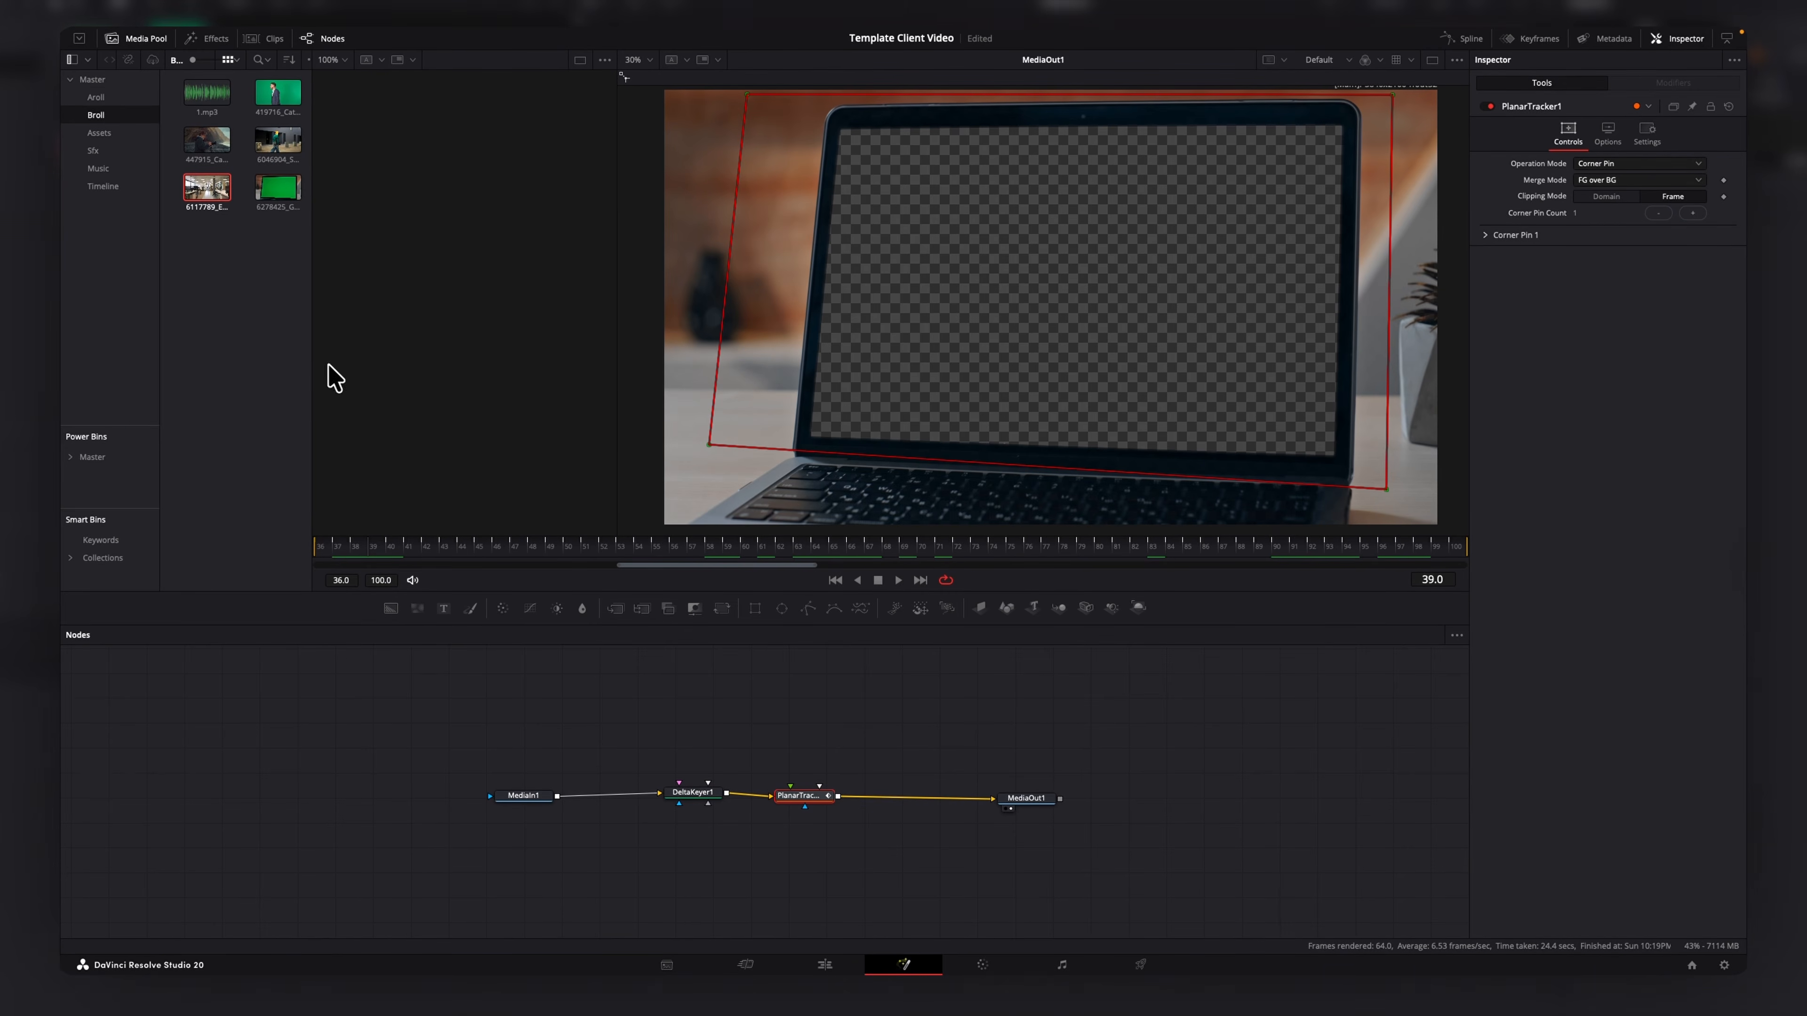
drag(212, 201, 792, 790)
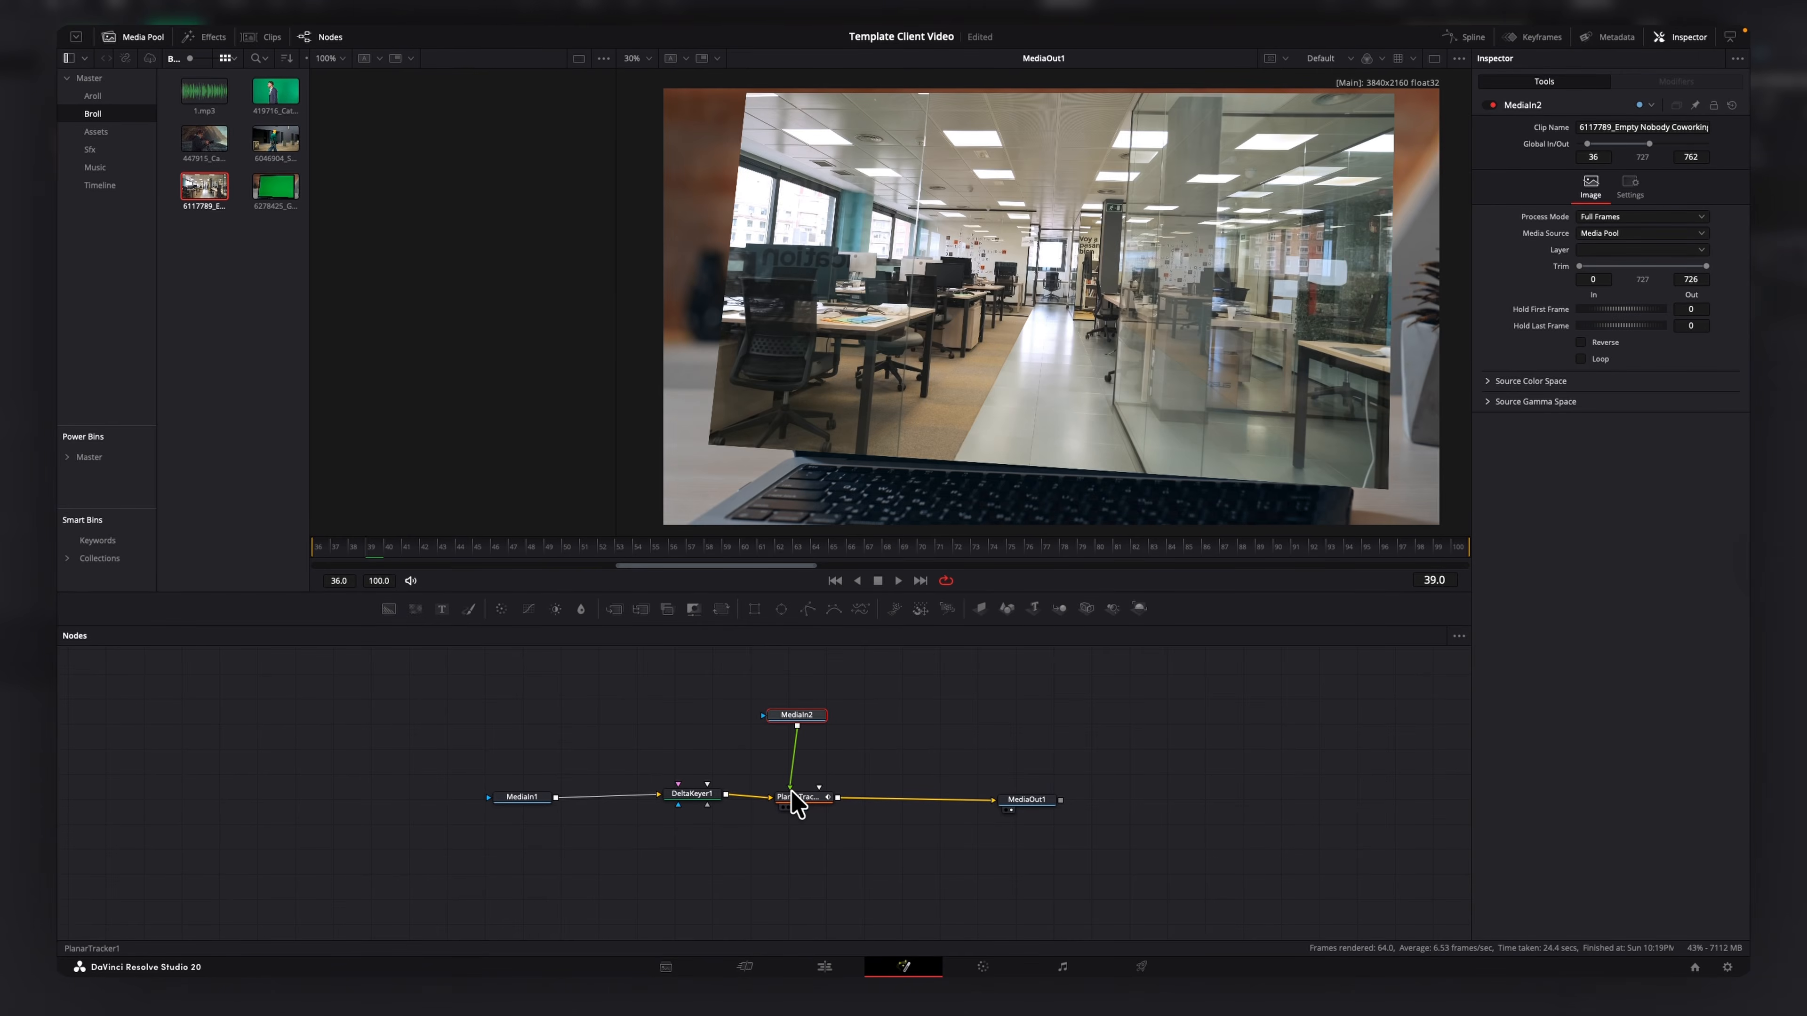
Set the Planar Tracker's merge mode to BG over FG.
click(795, 800)
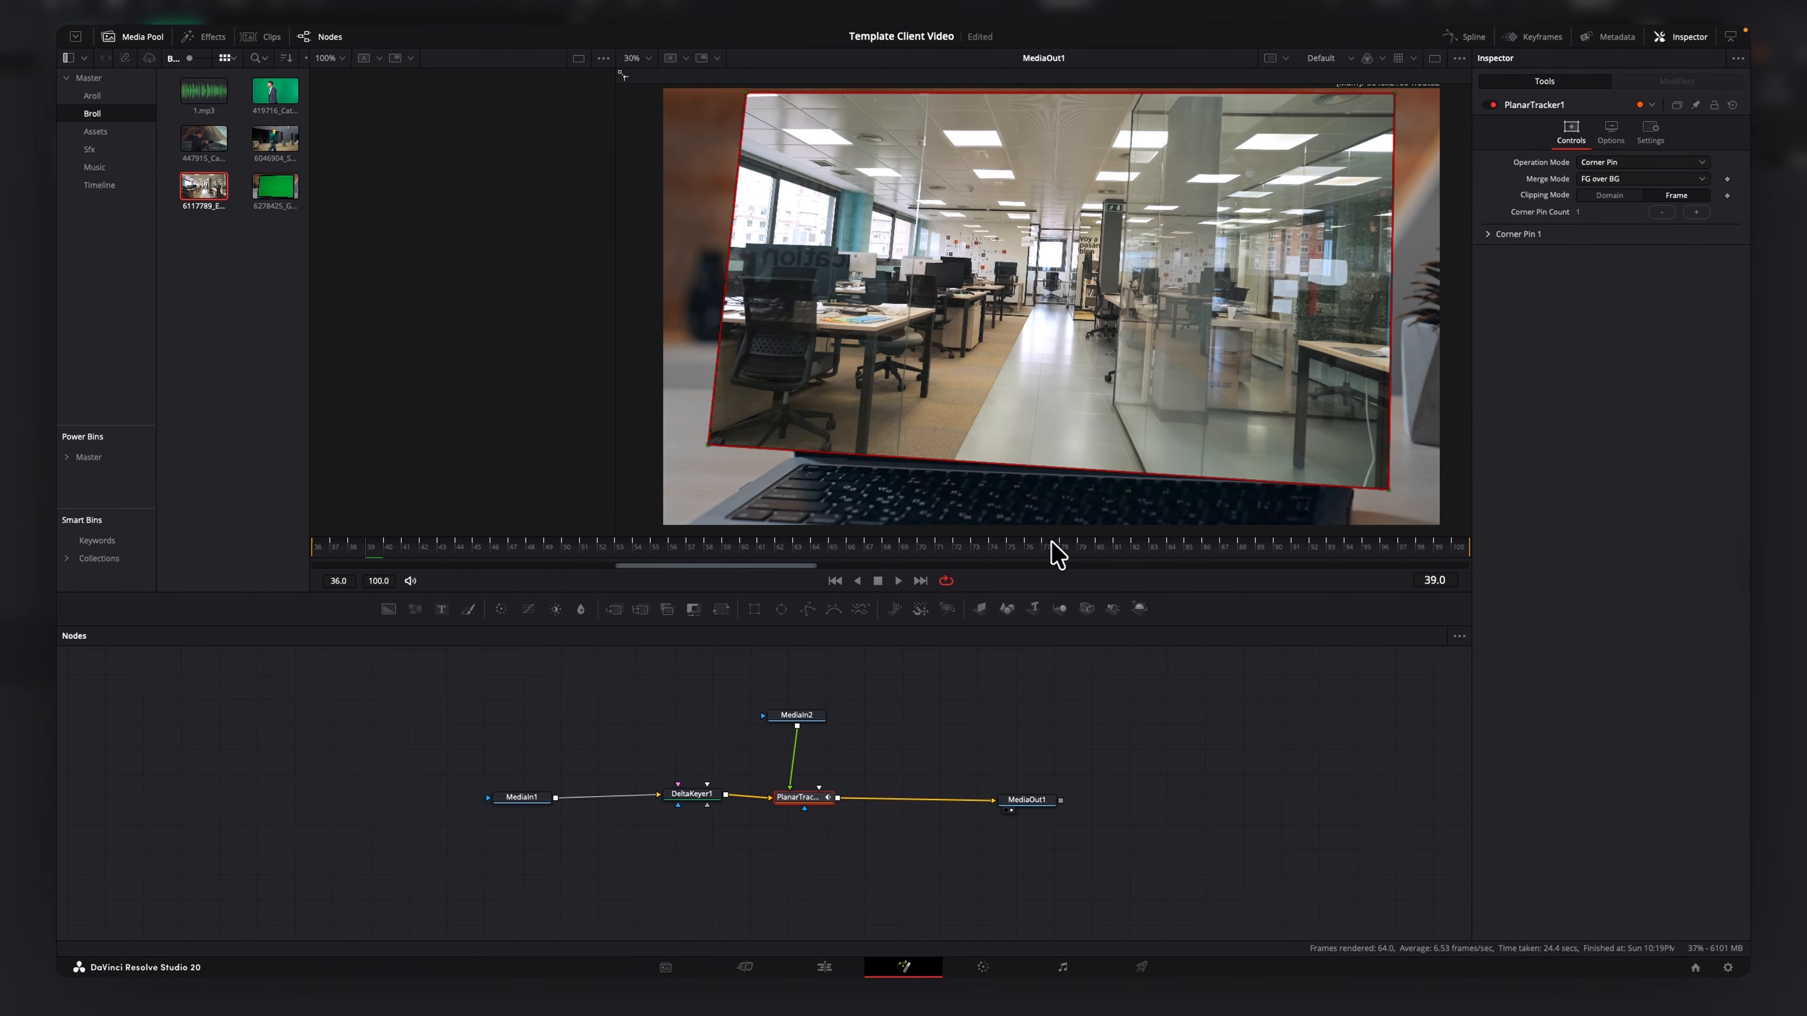
click(1656, 177)
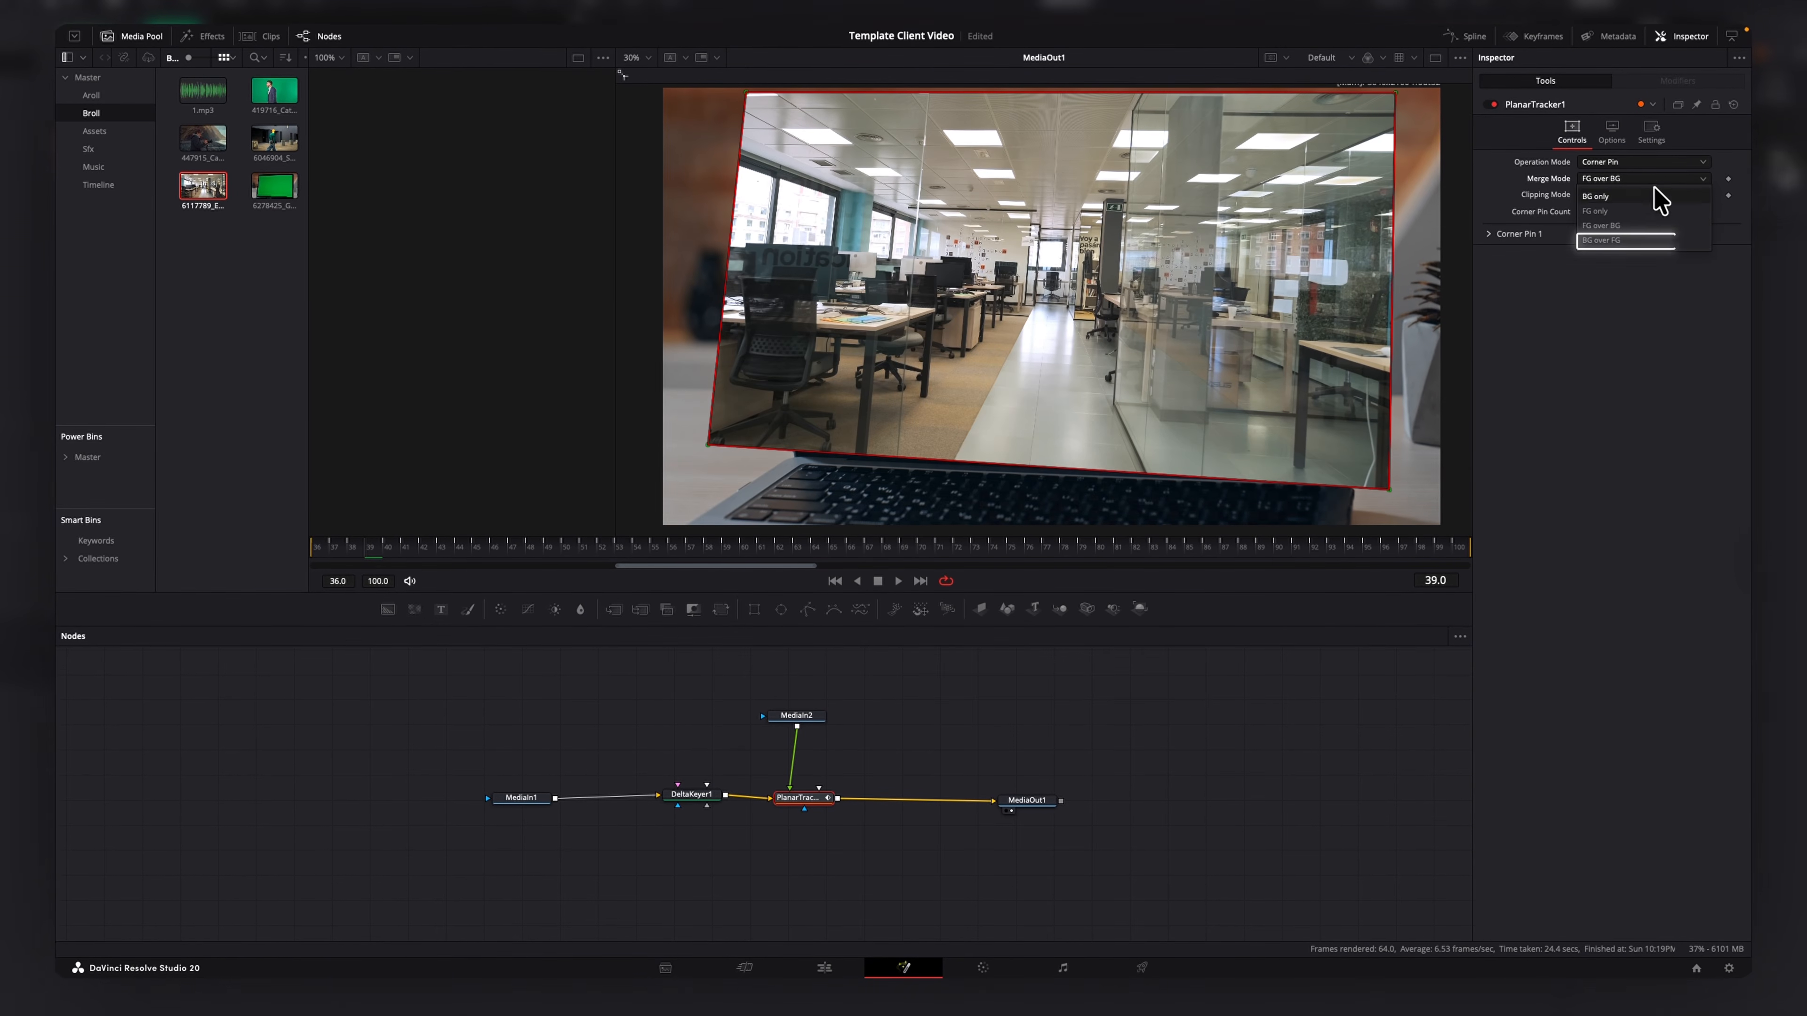
click(1625, 240)
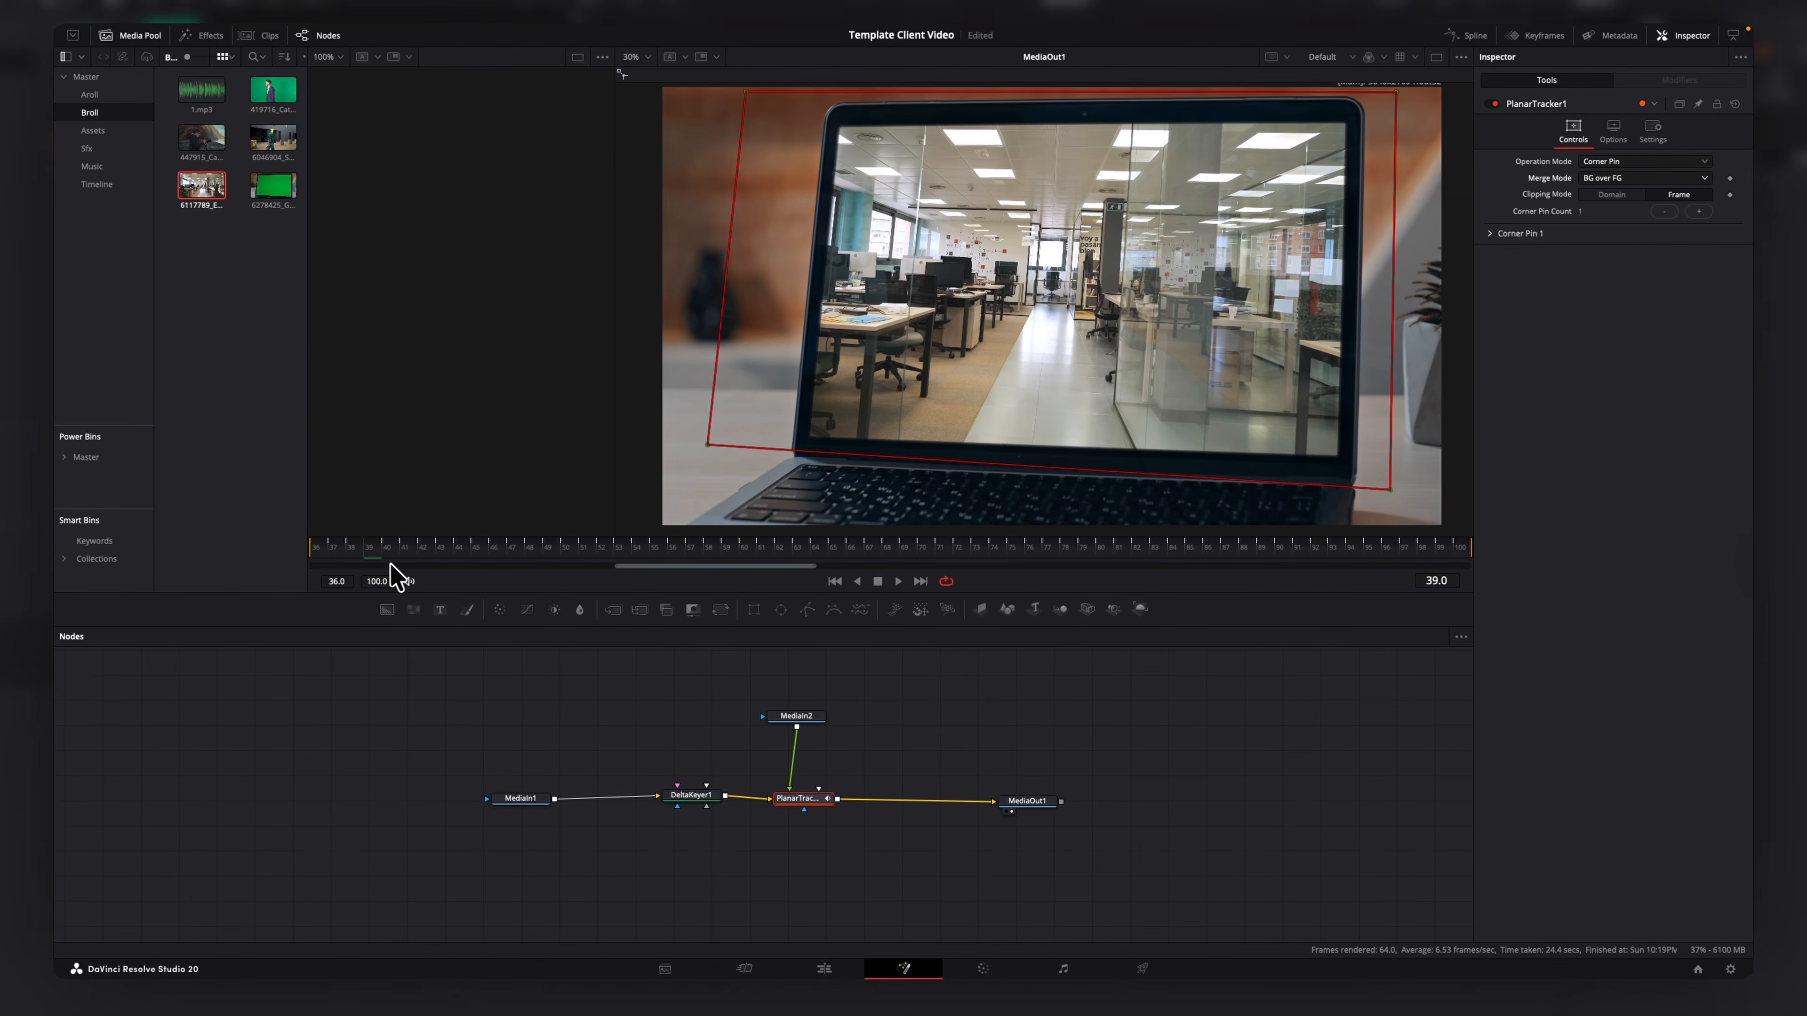
Return to the Edit page and play back the composited laptop clip from its start.
click(825, 972)
key(space)
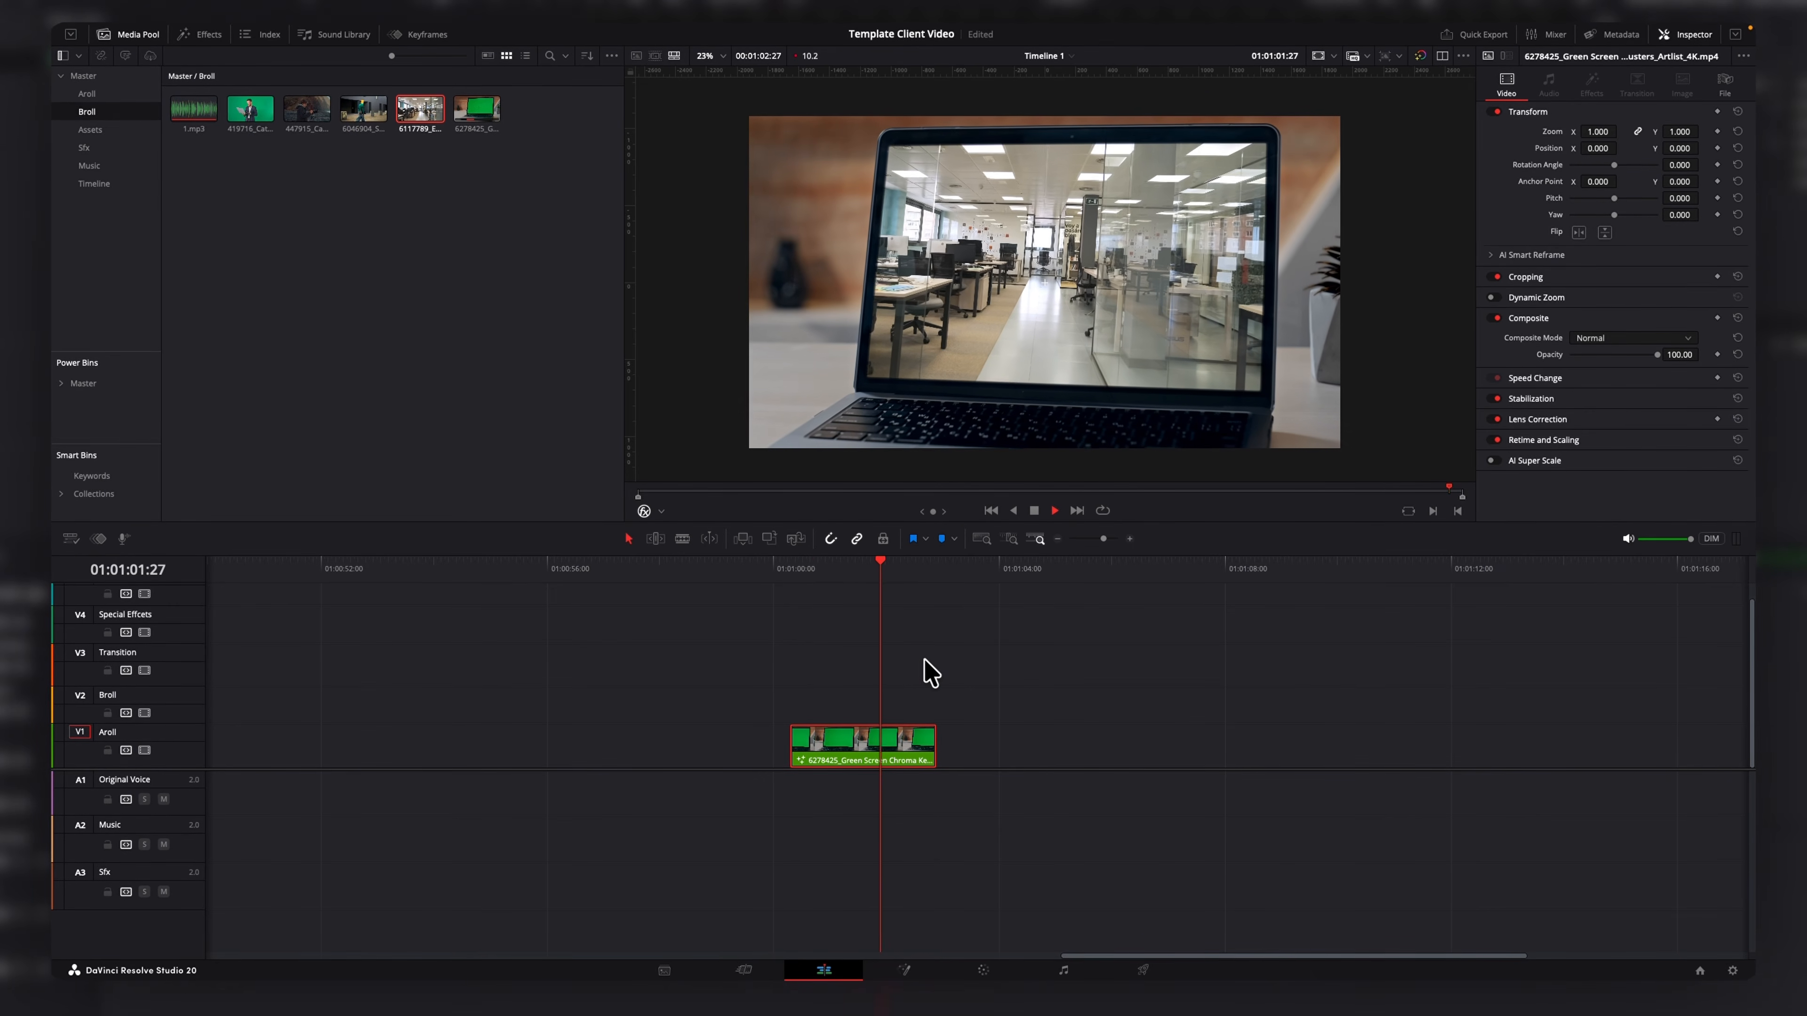
click(791, 569)
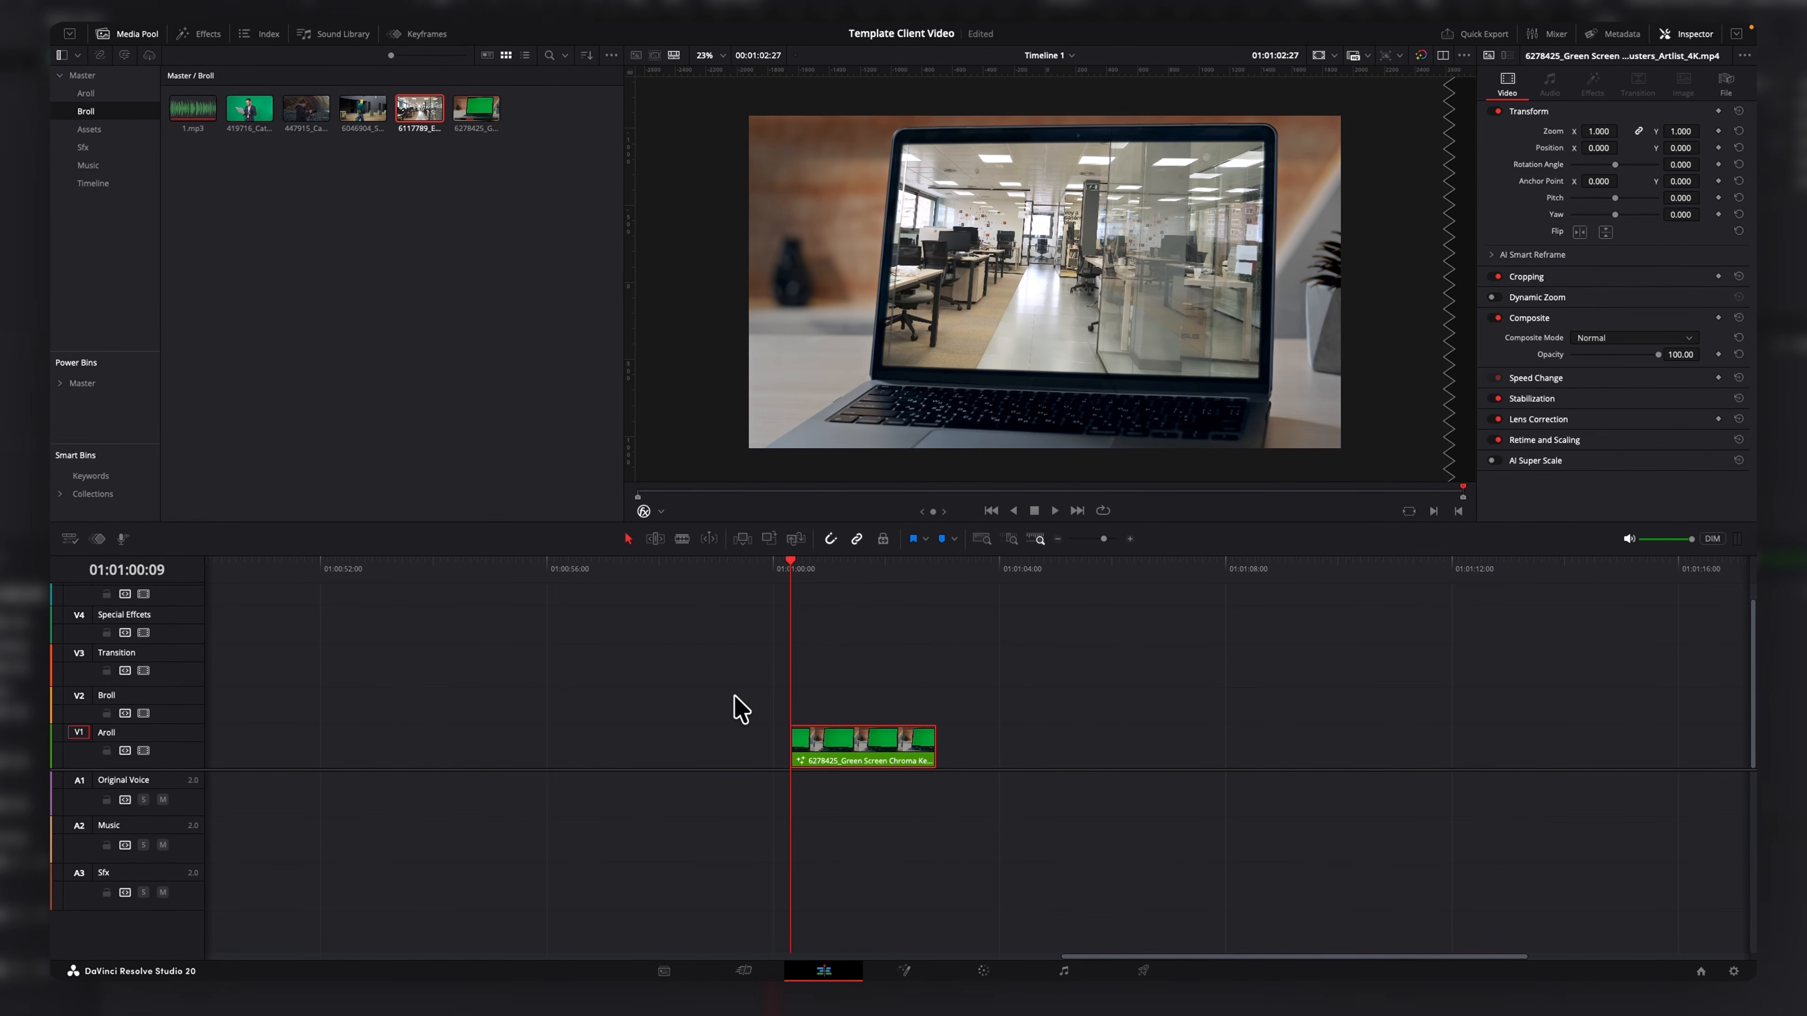
key(space)
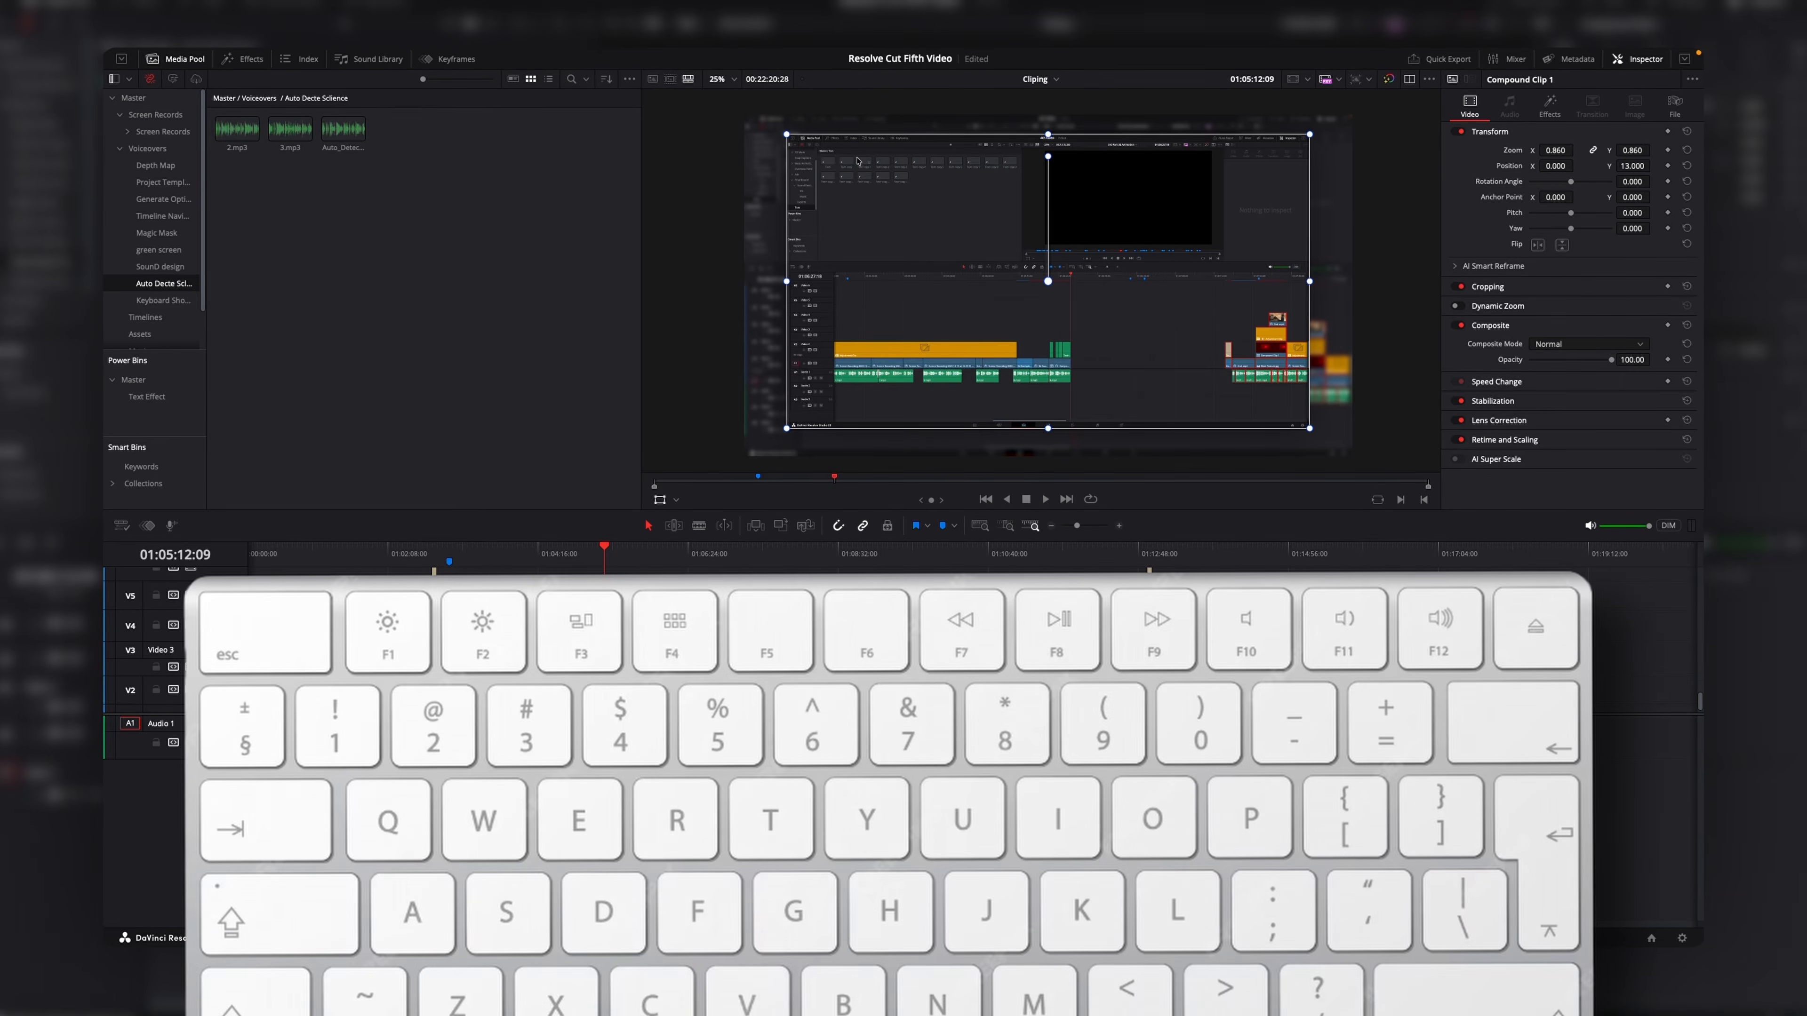
Hide the inspector panel to widen the viewer.
key(Tab)
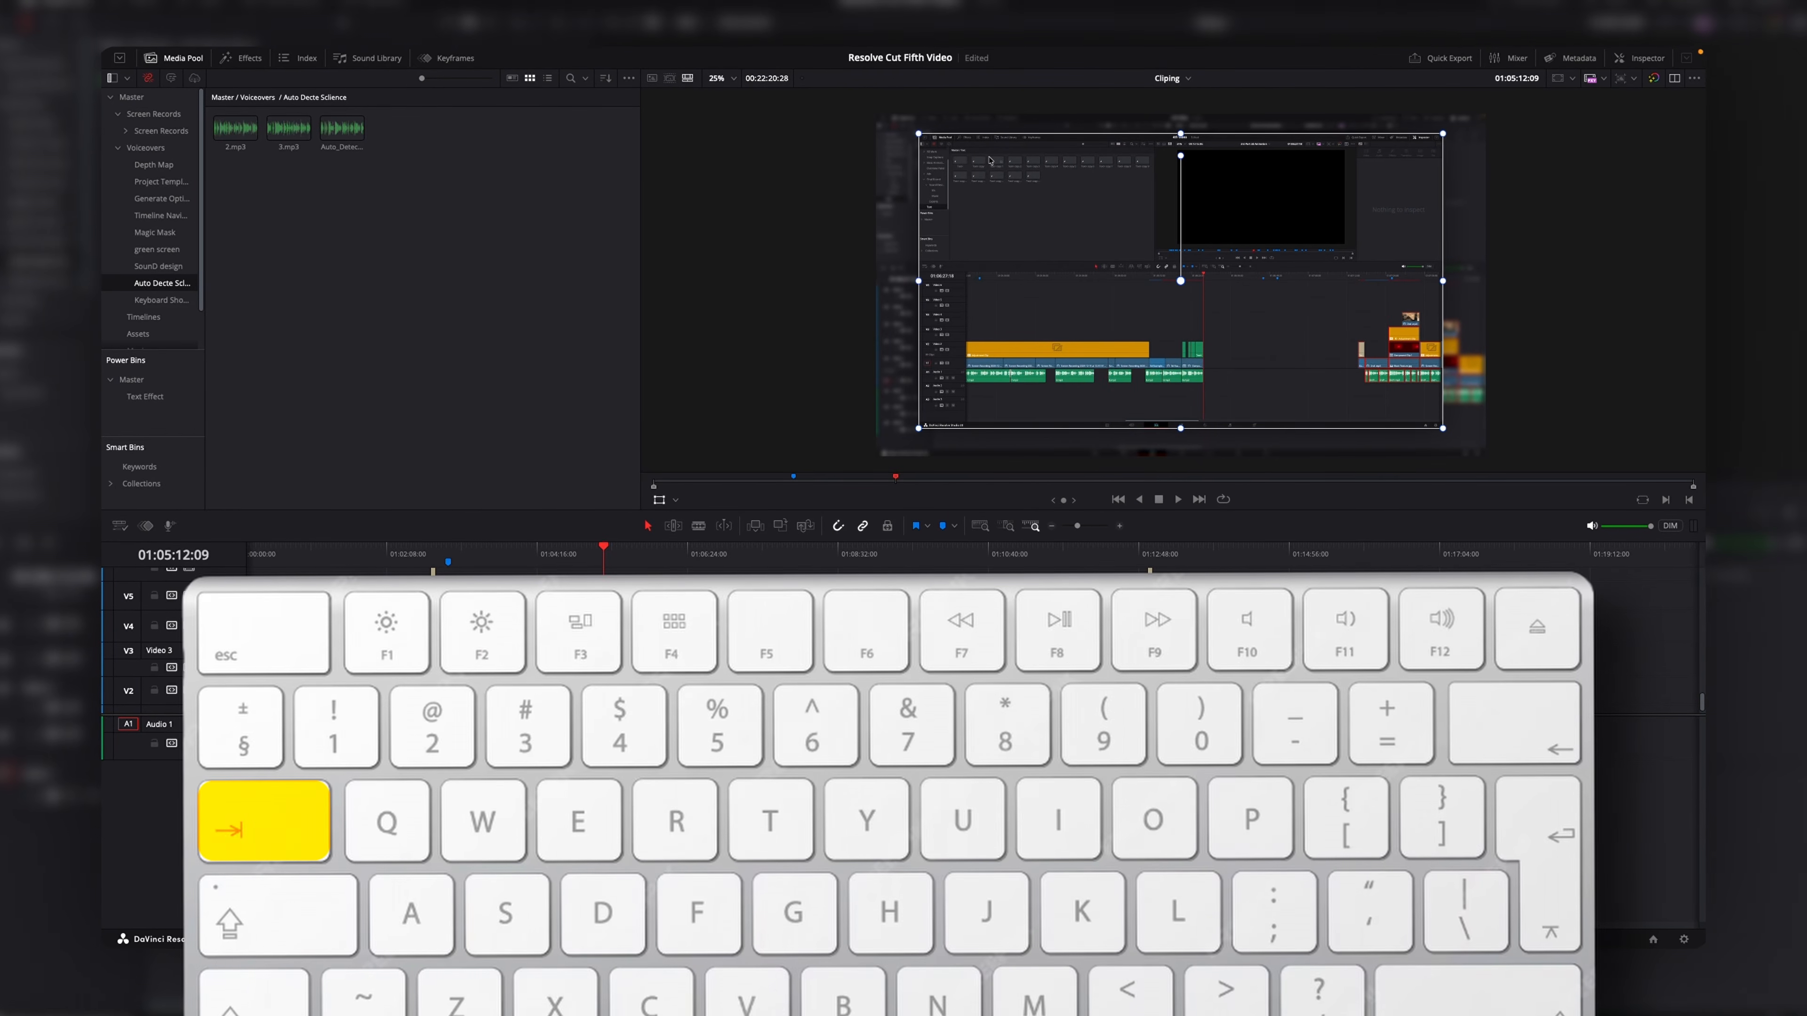
Toggle the media pool and inspector panels on and off using their keyboard shortcuts.
key(Tab)
key(Tab)
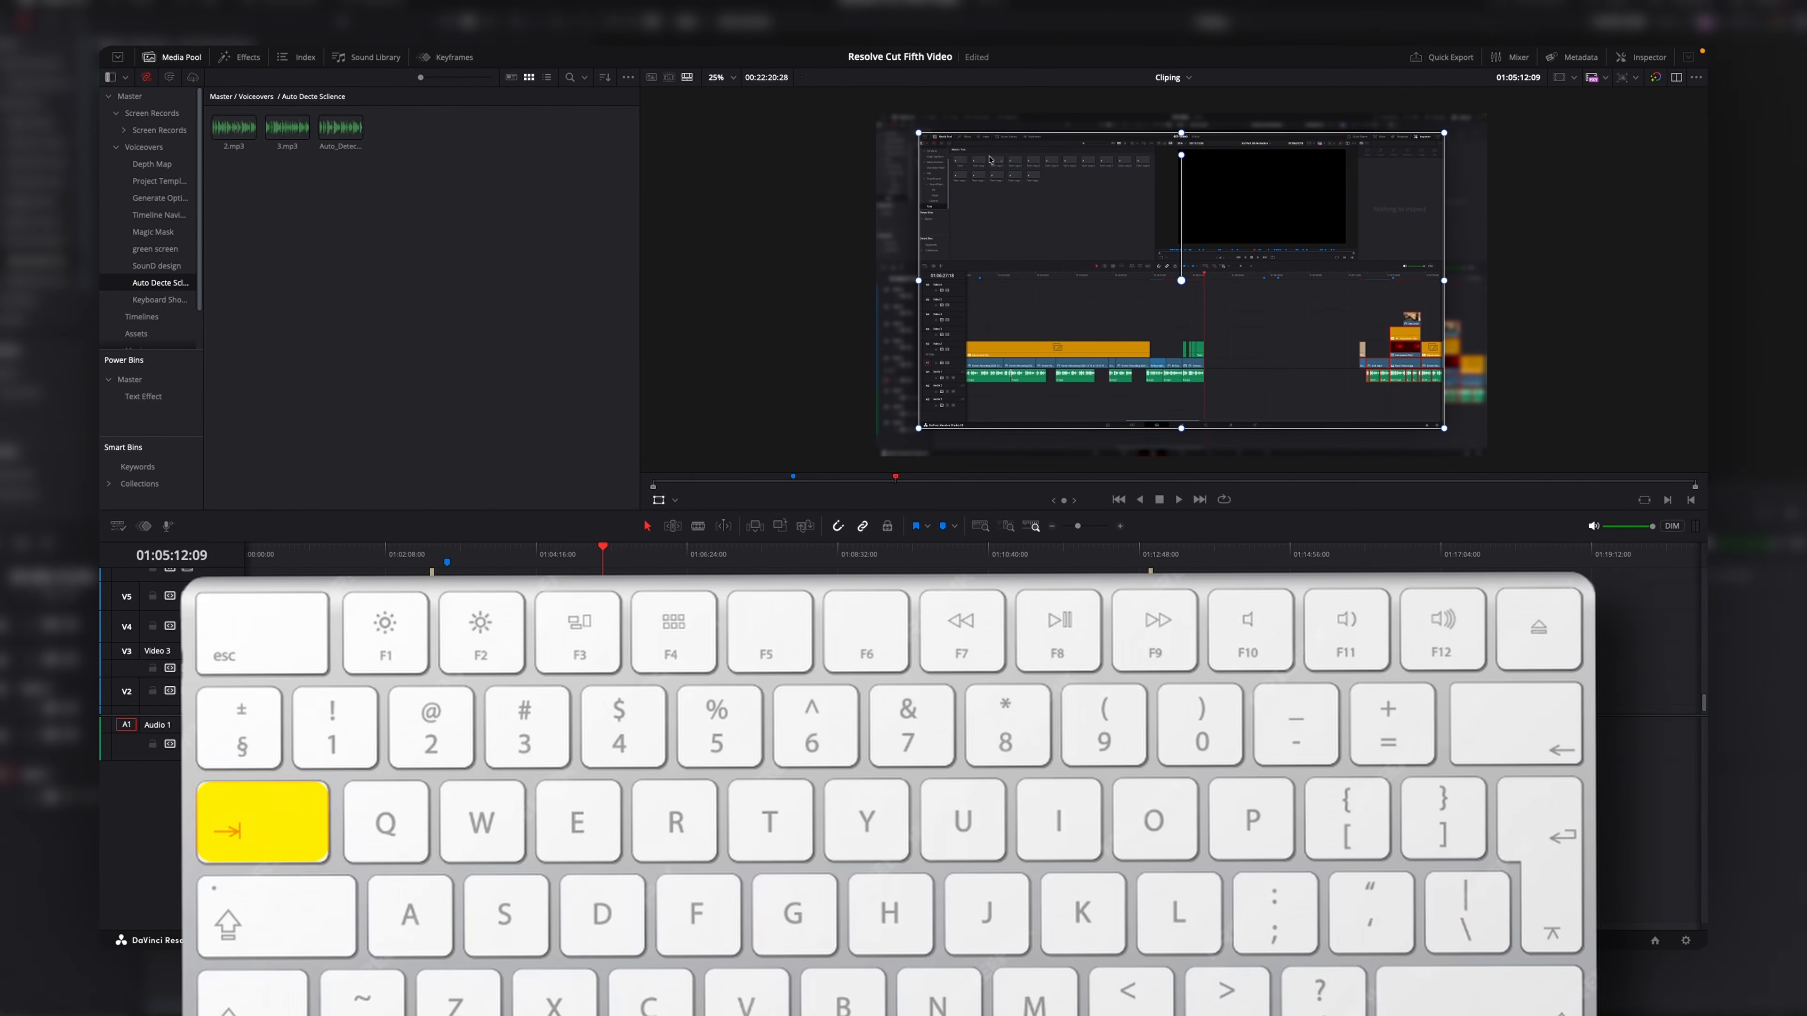
key(grave)
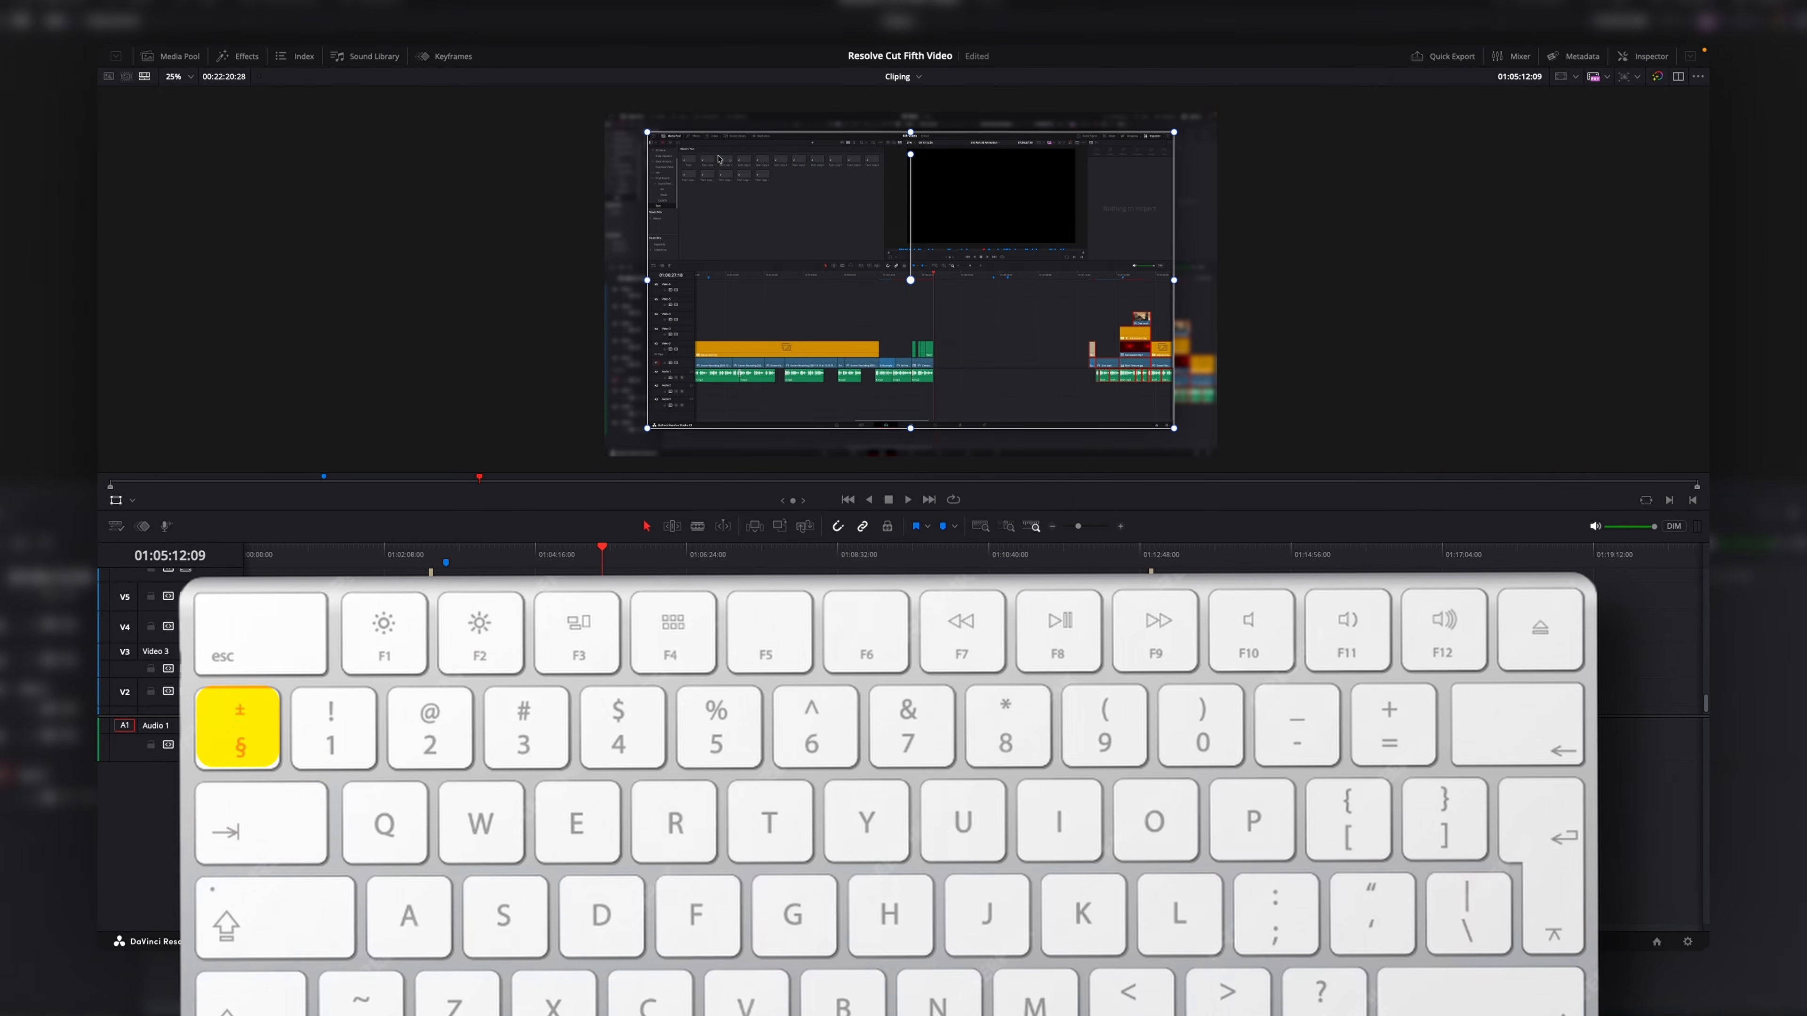
key(grave)
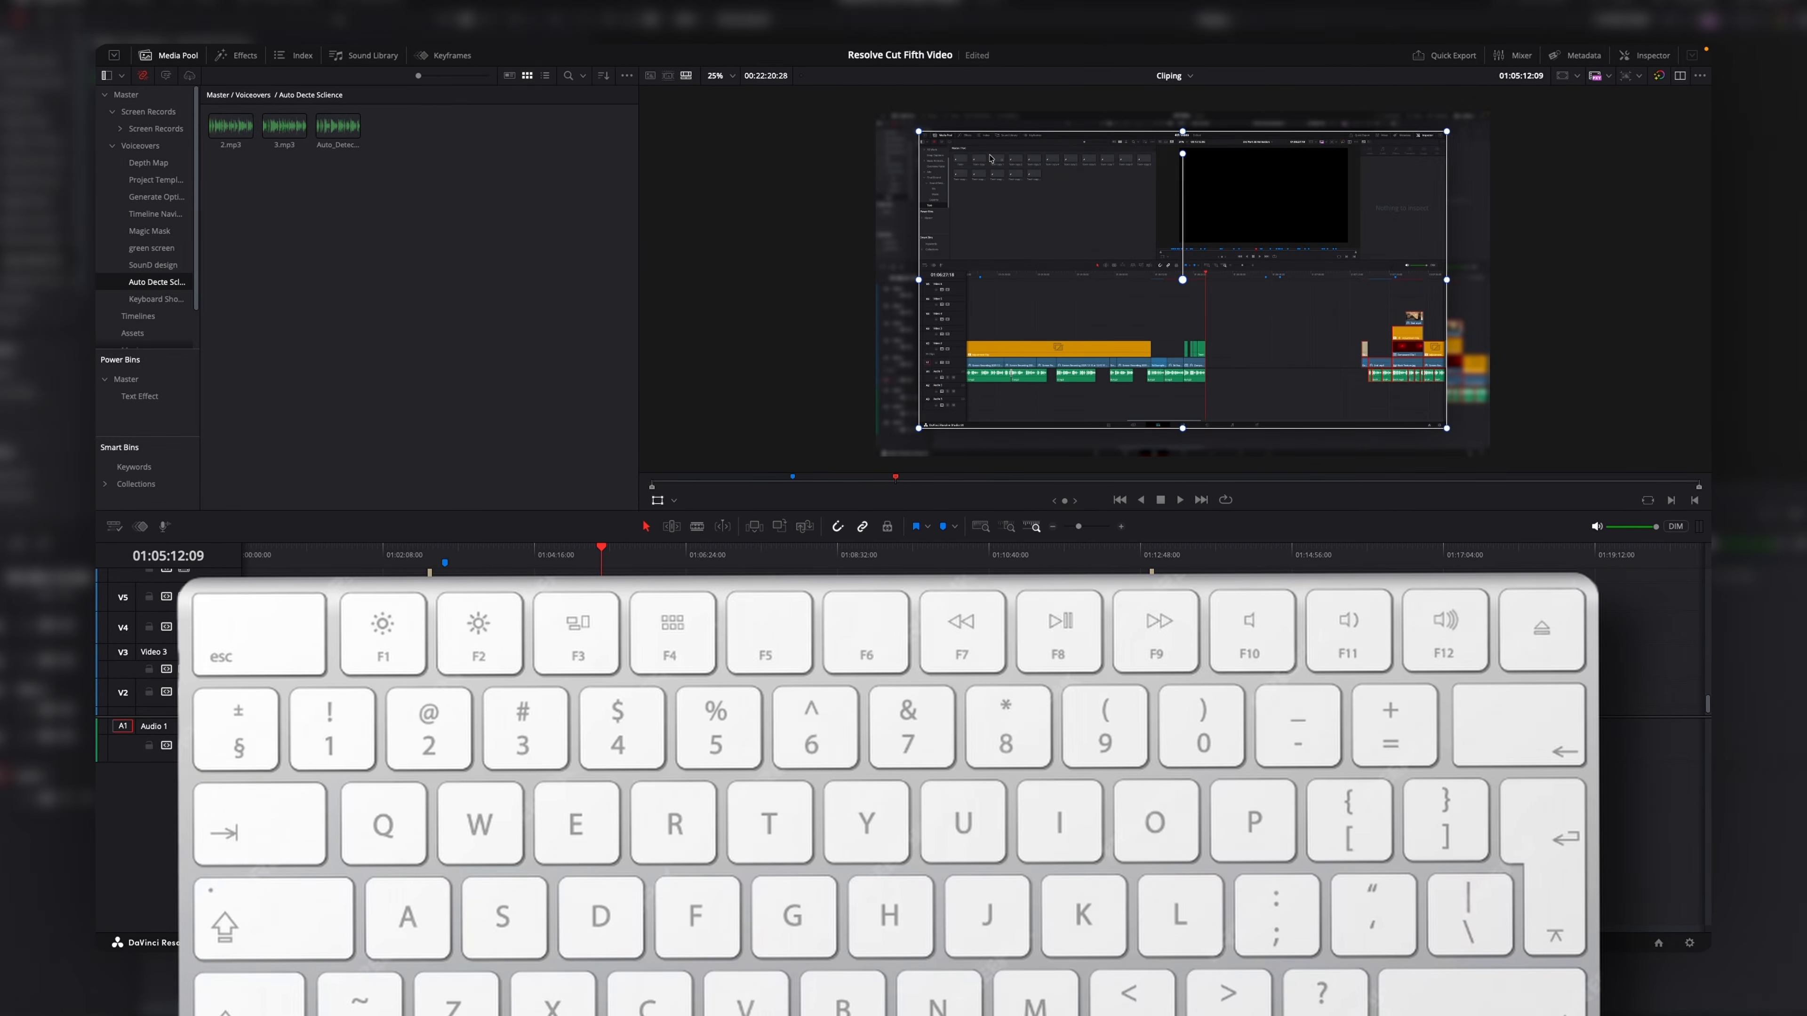
key(Tab)
key(Tab)
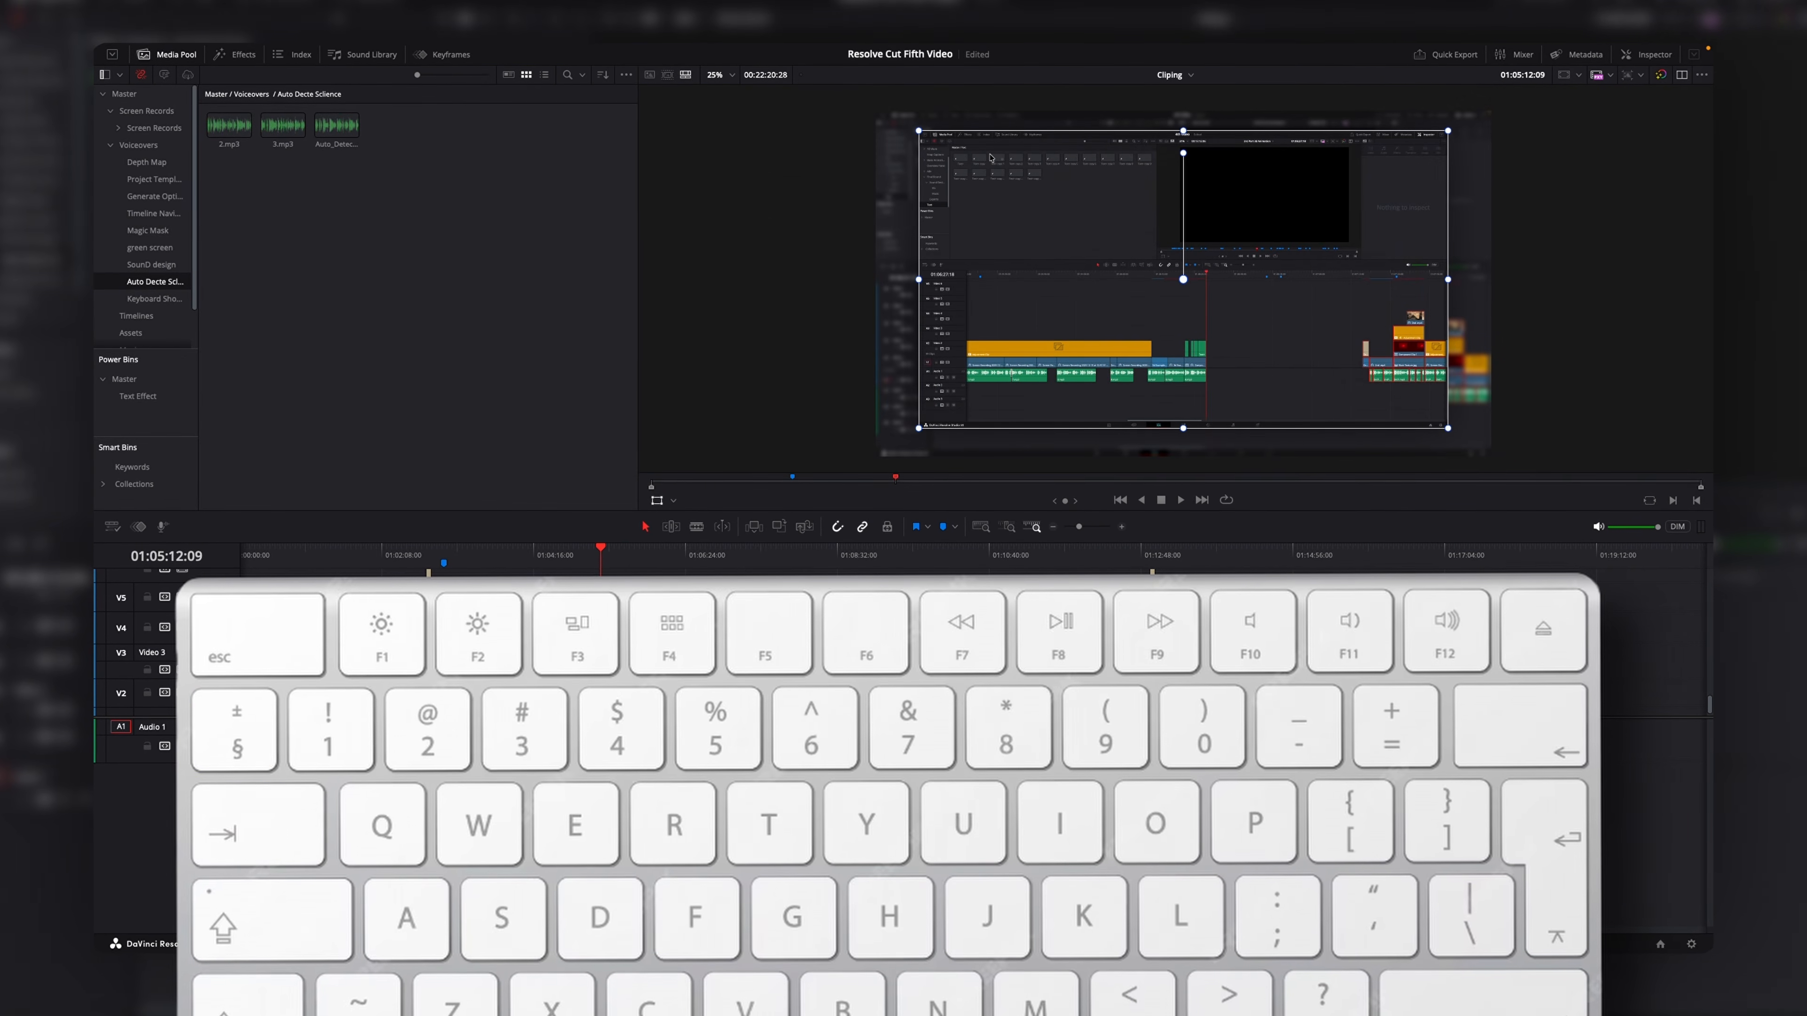
key(Tab)
key(grave)
key(grave)
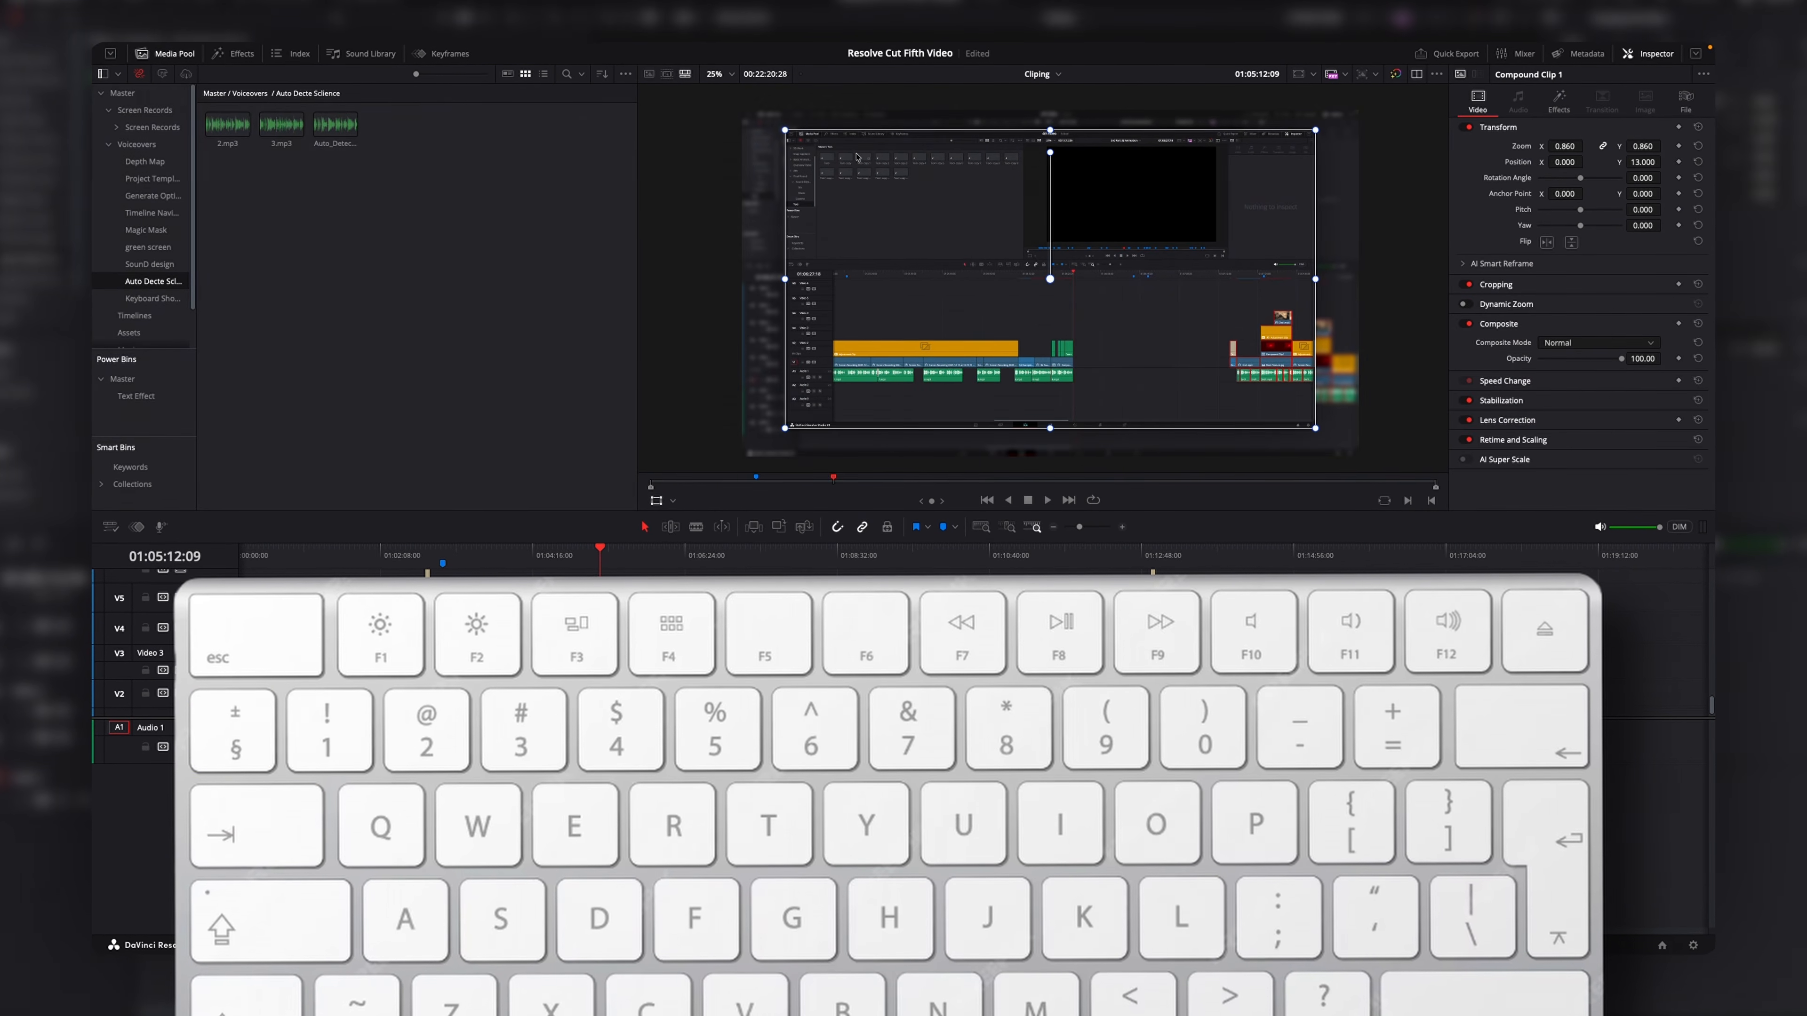
key(grave)
key(grave)
Open Keyboard Customization, search for inspector, and assign the Tab key to the Inspector panel command.
click(167, 49)
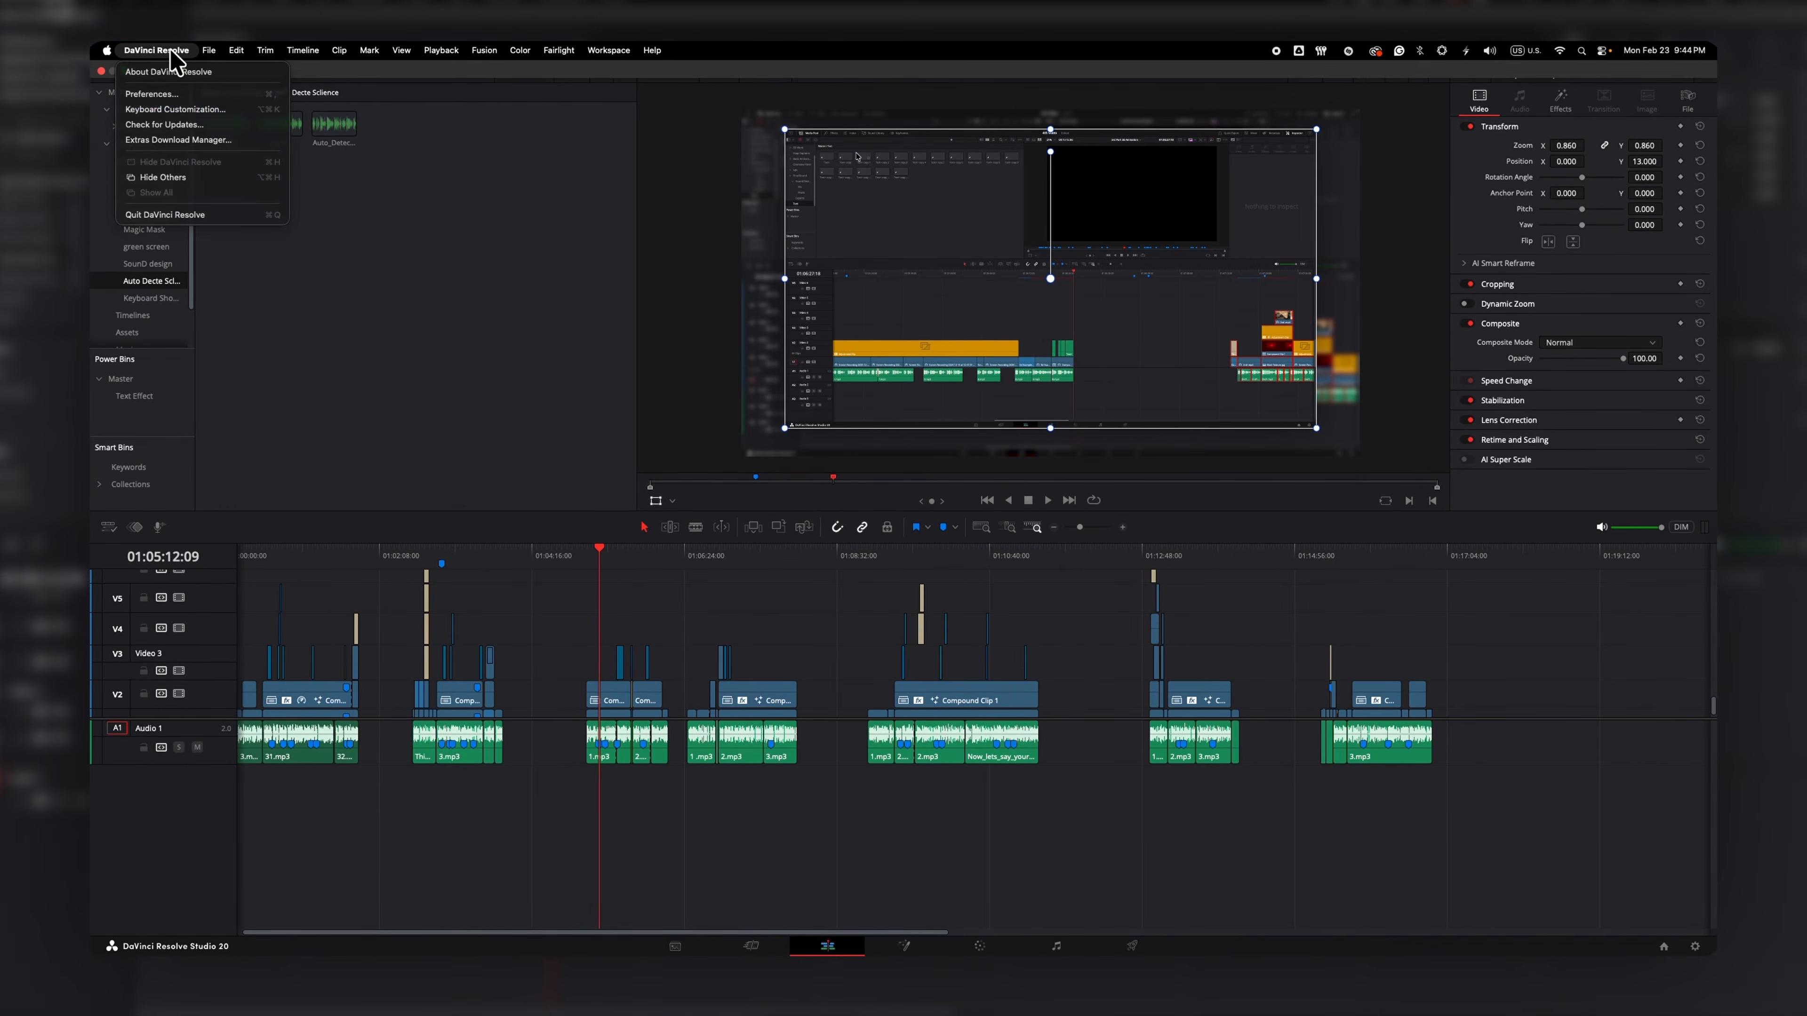
click(181, 113)
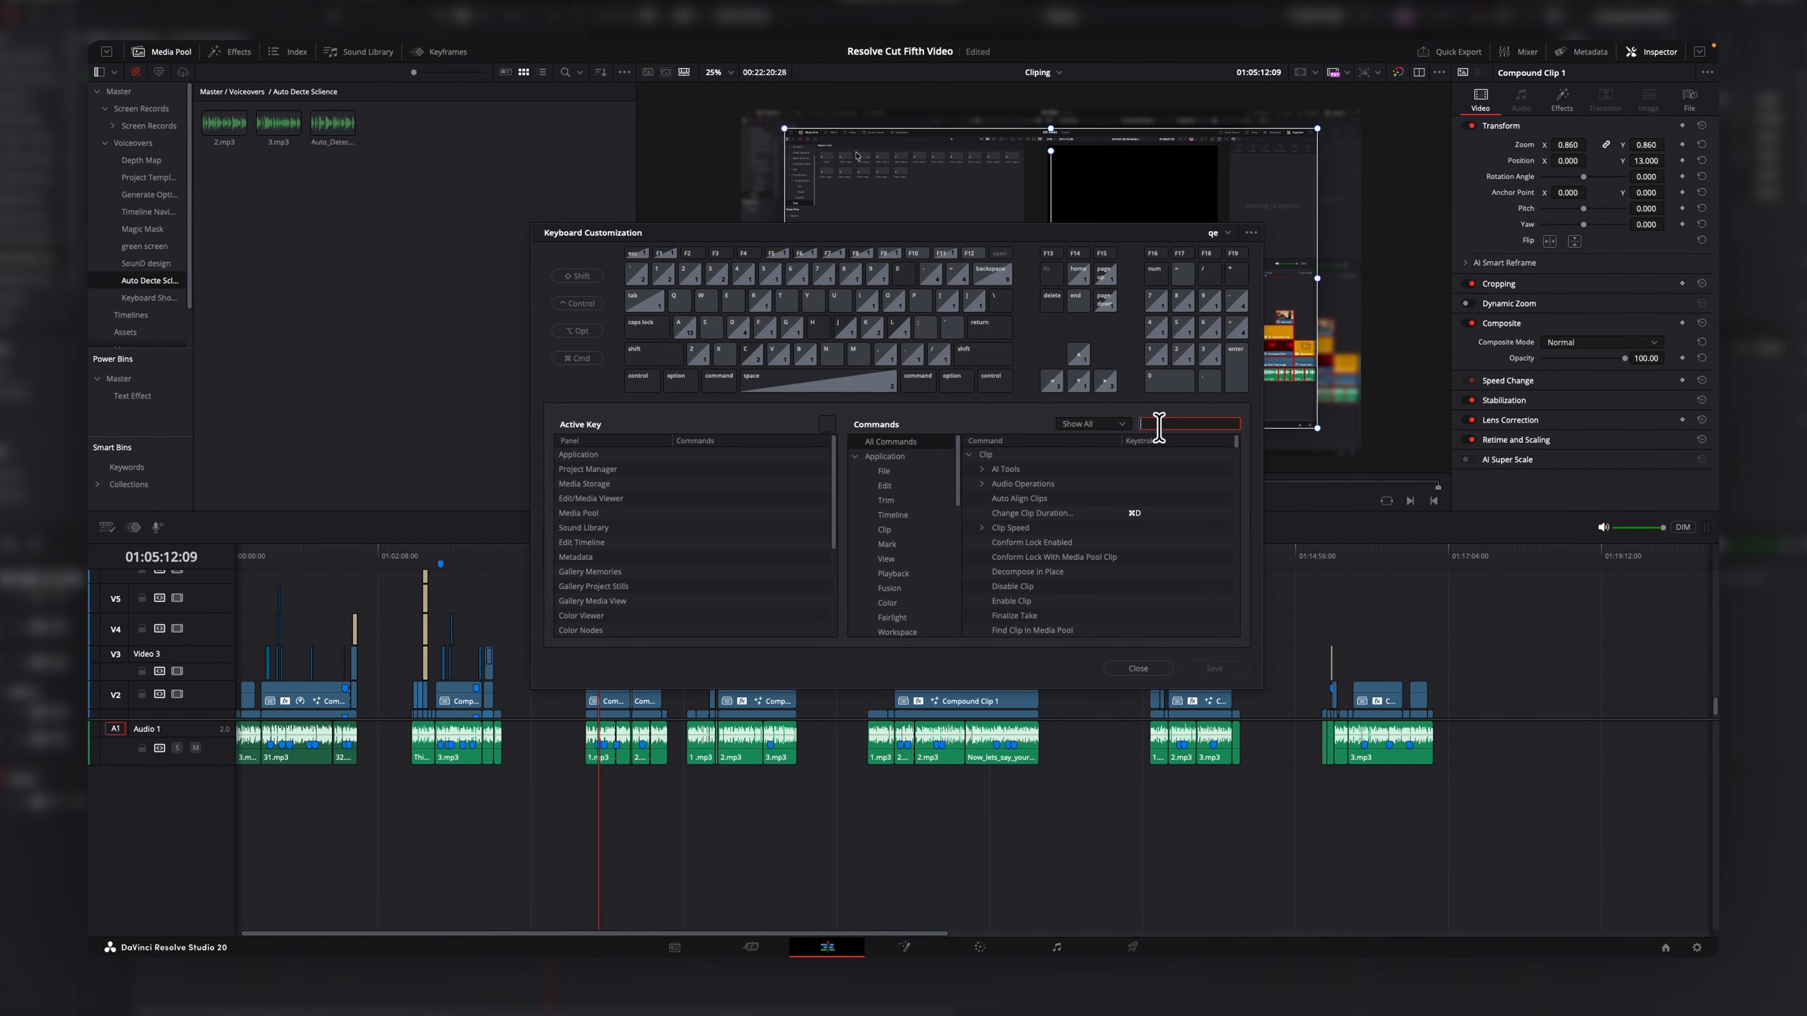
text(inspector)
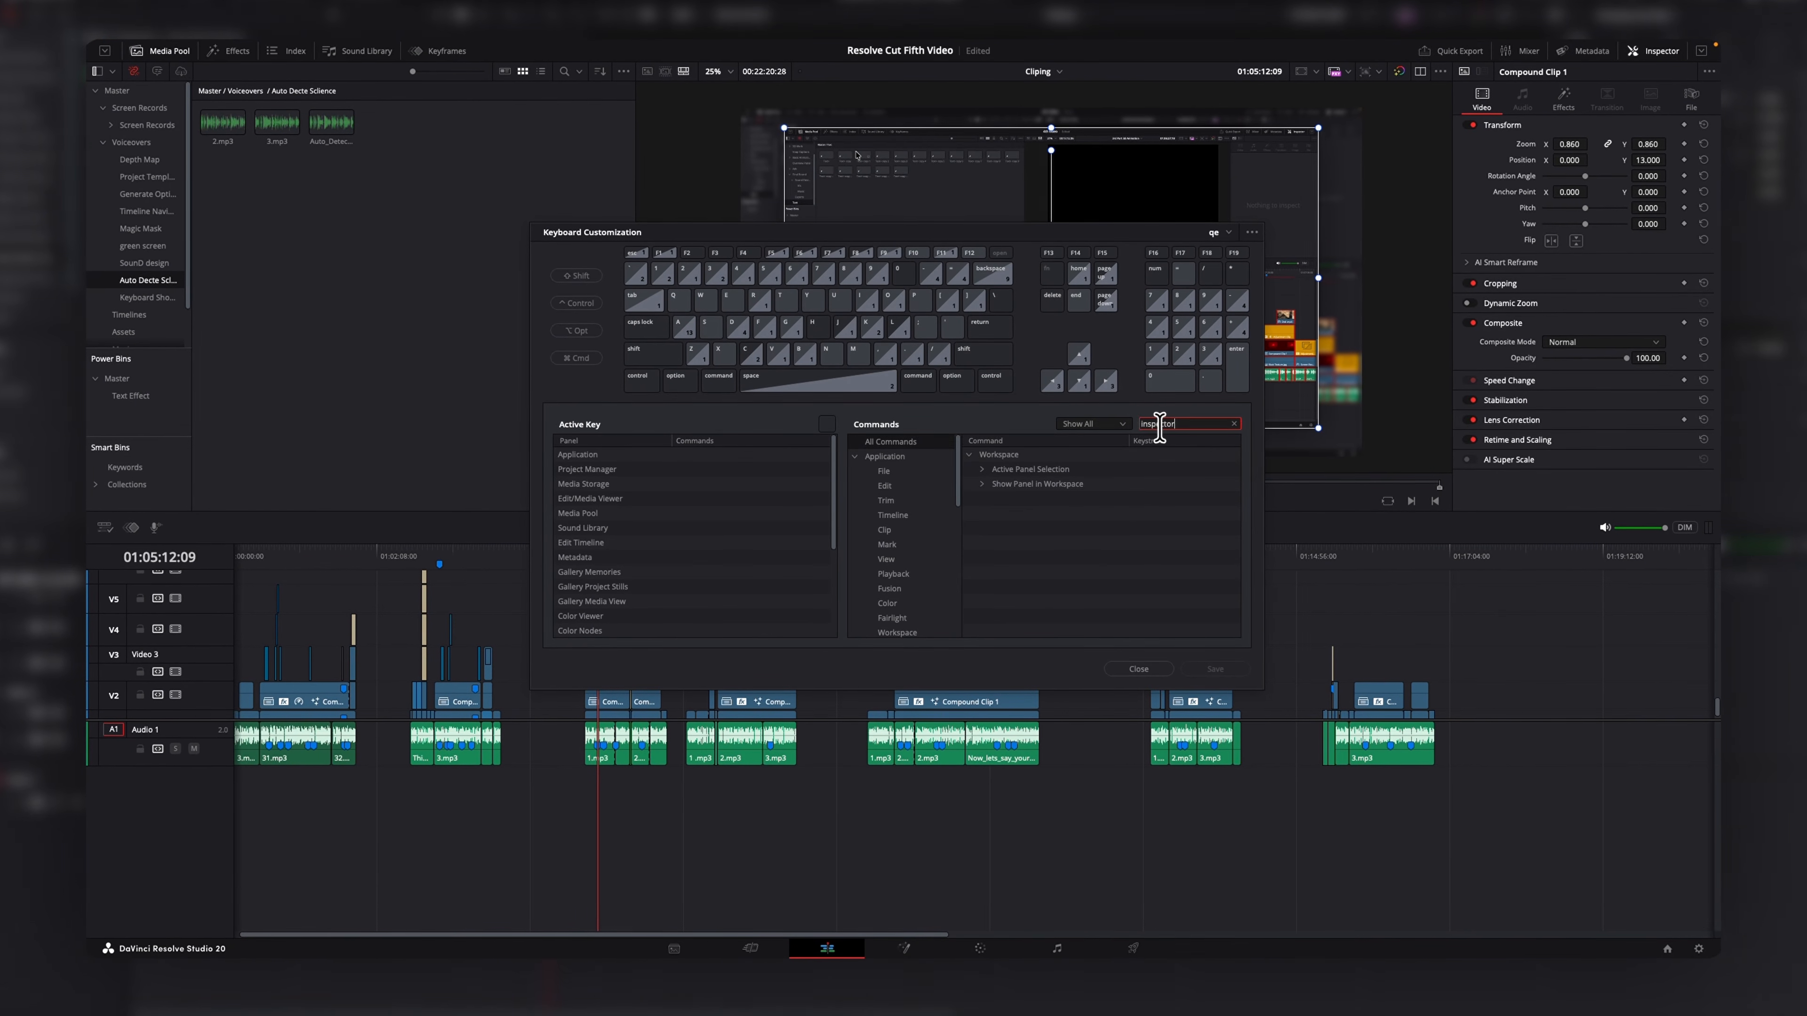
click(987, 487)
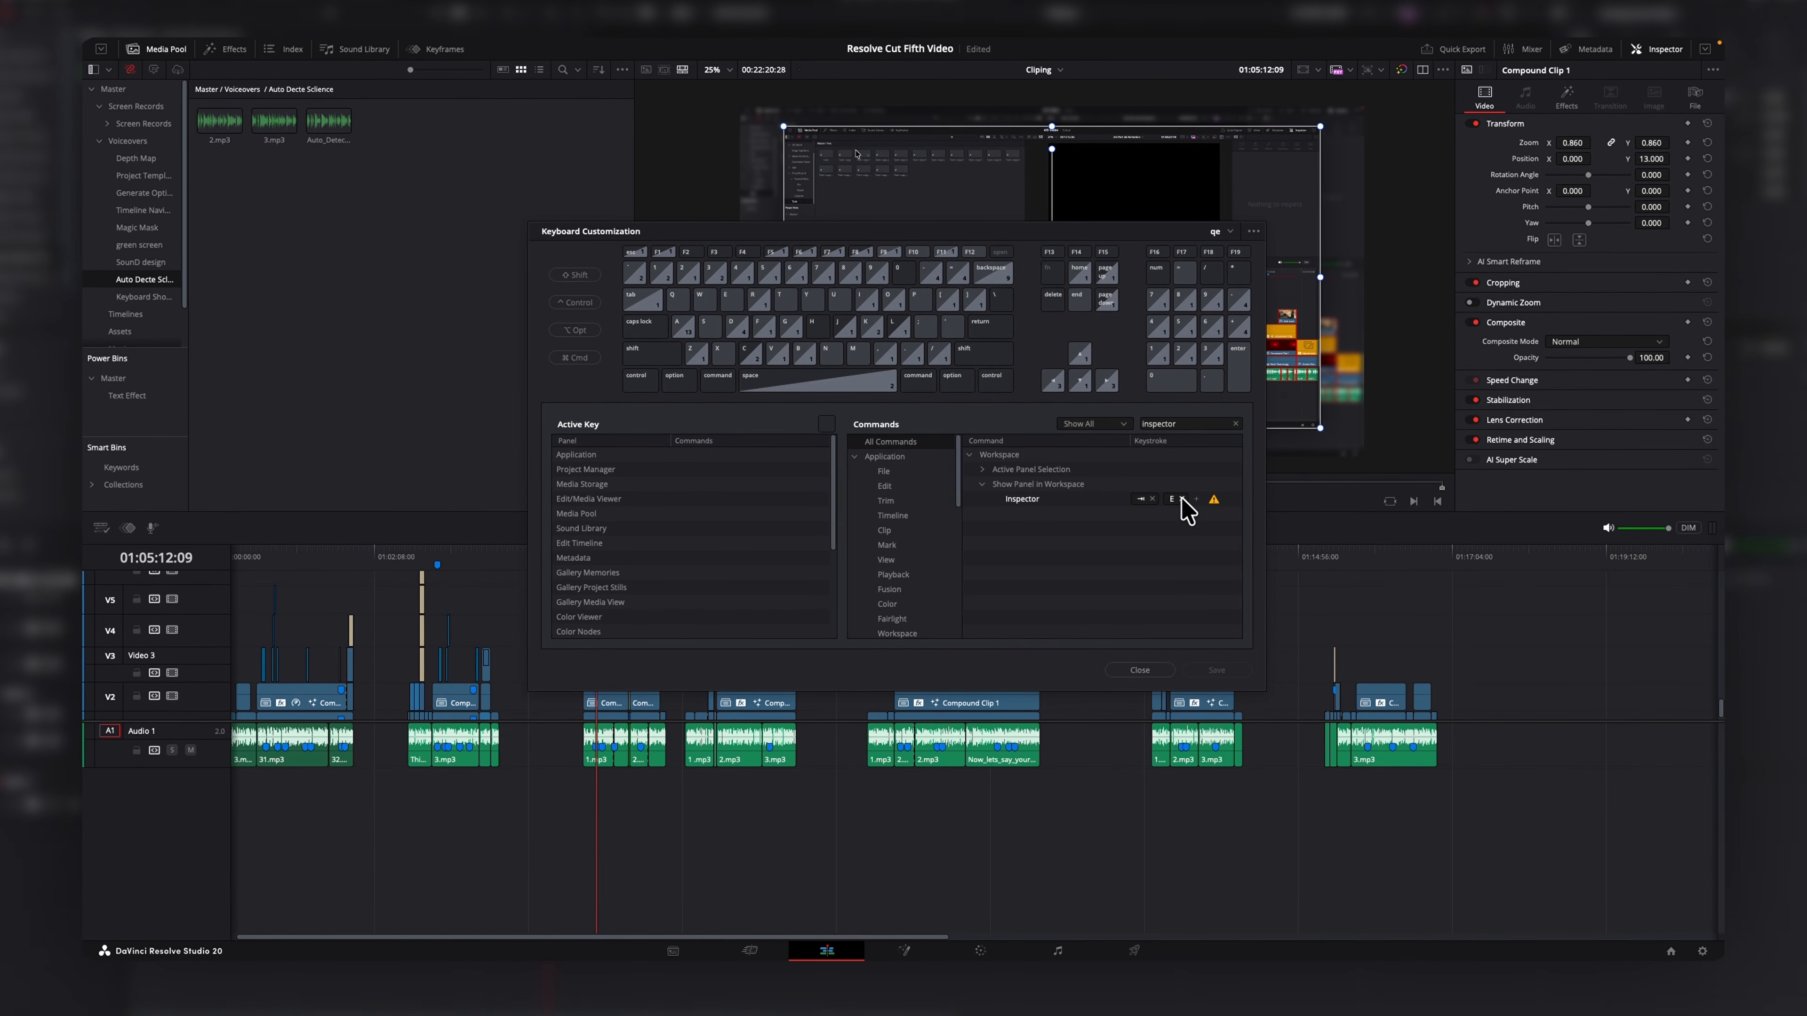
click(1182, 499)
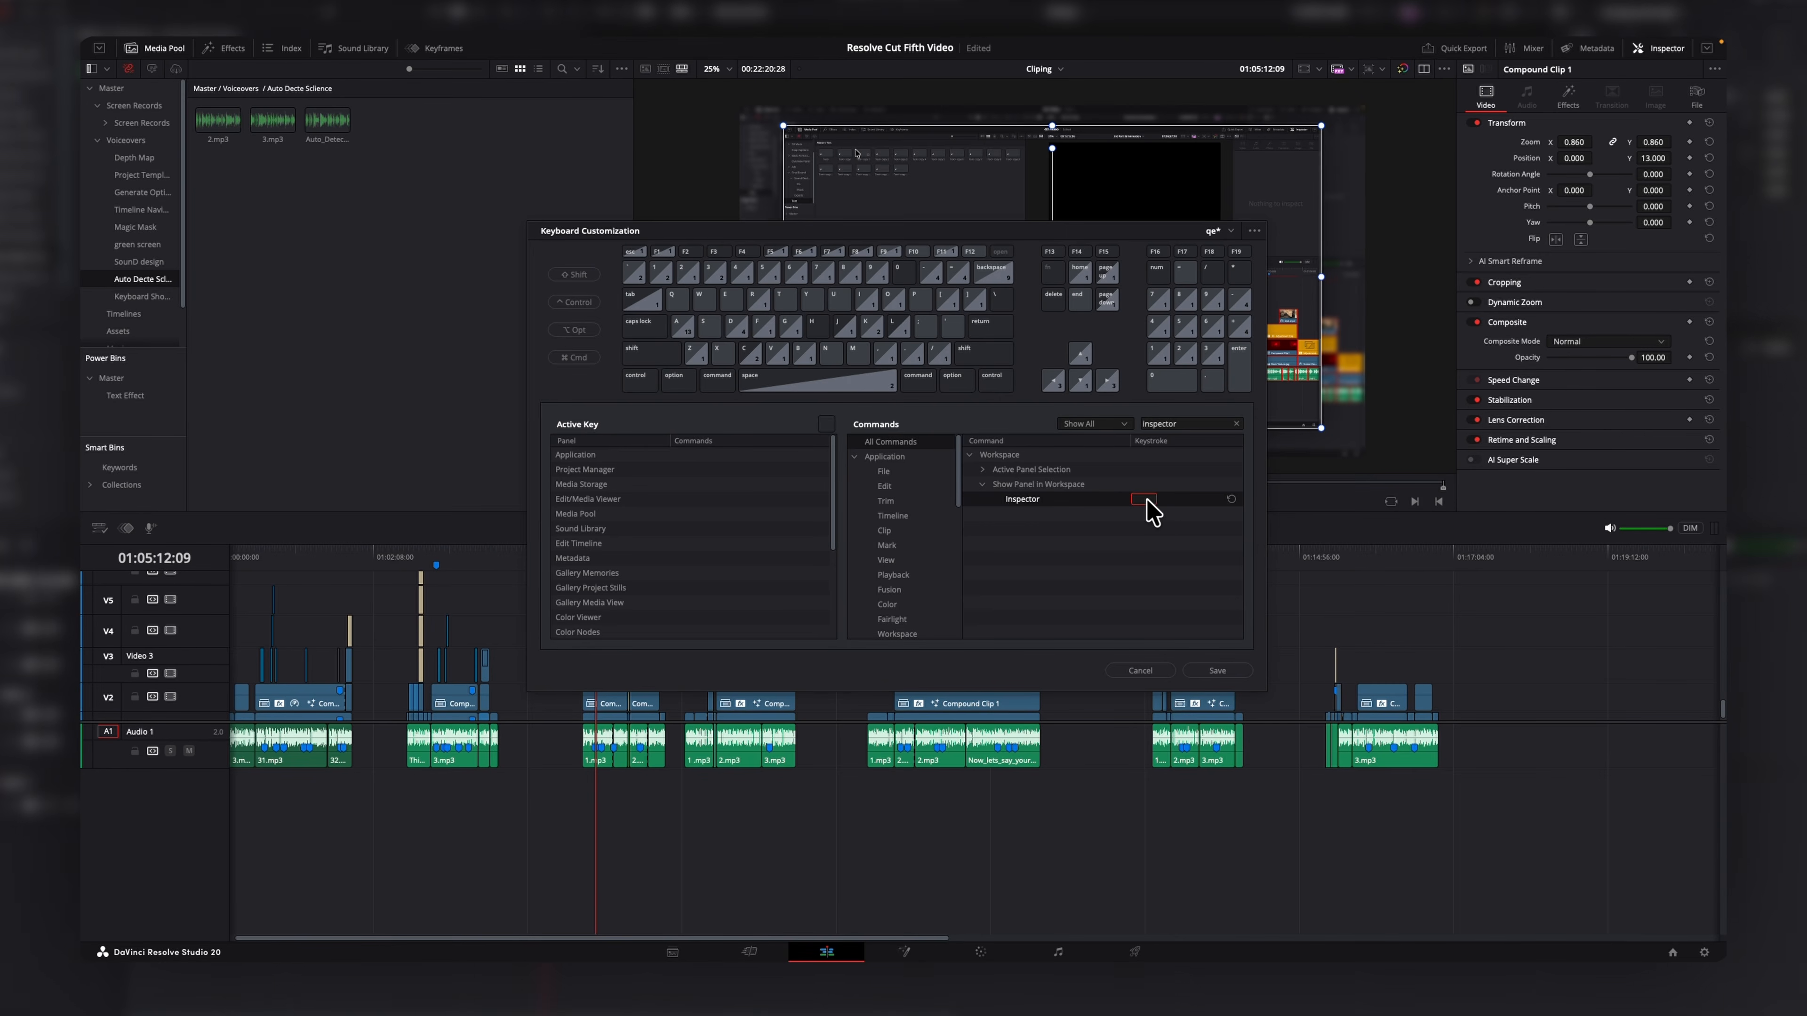
key(Tab)
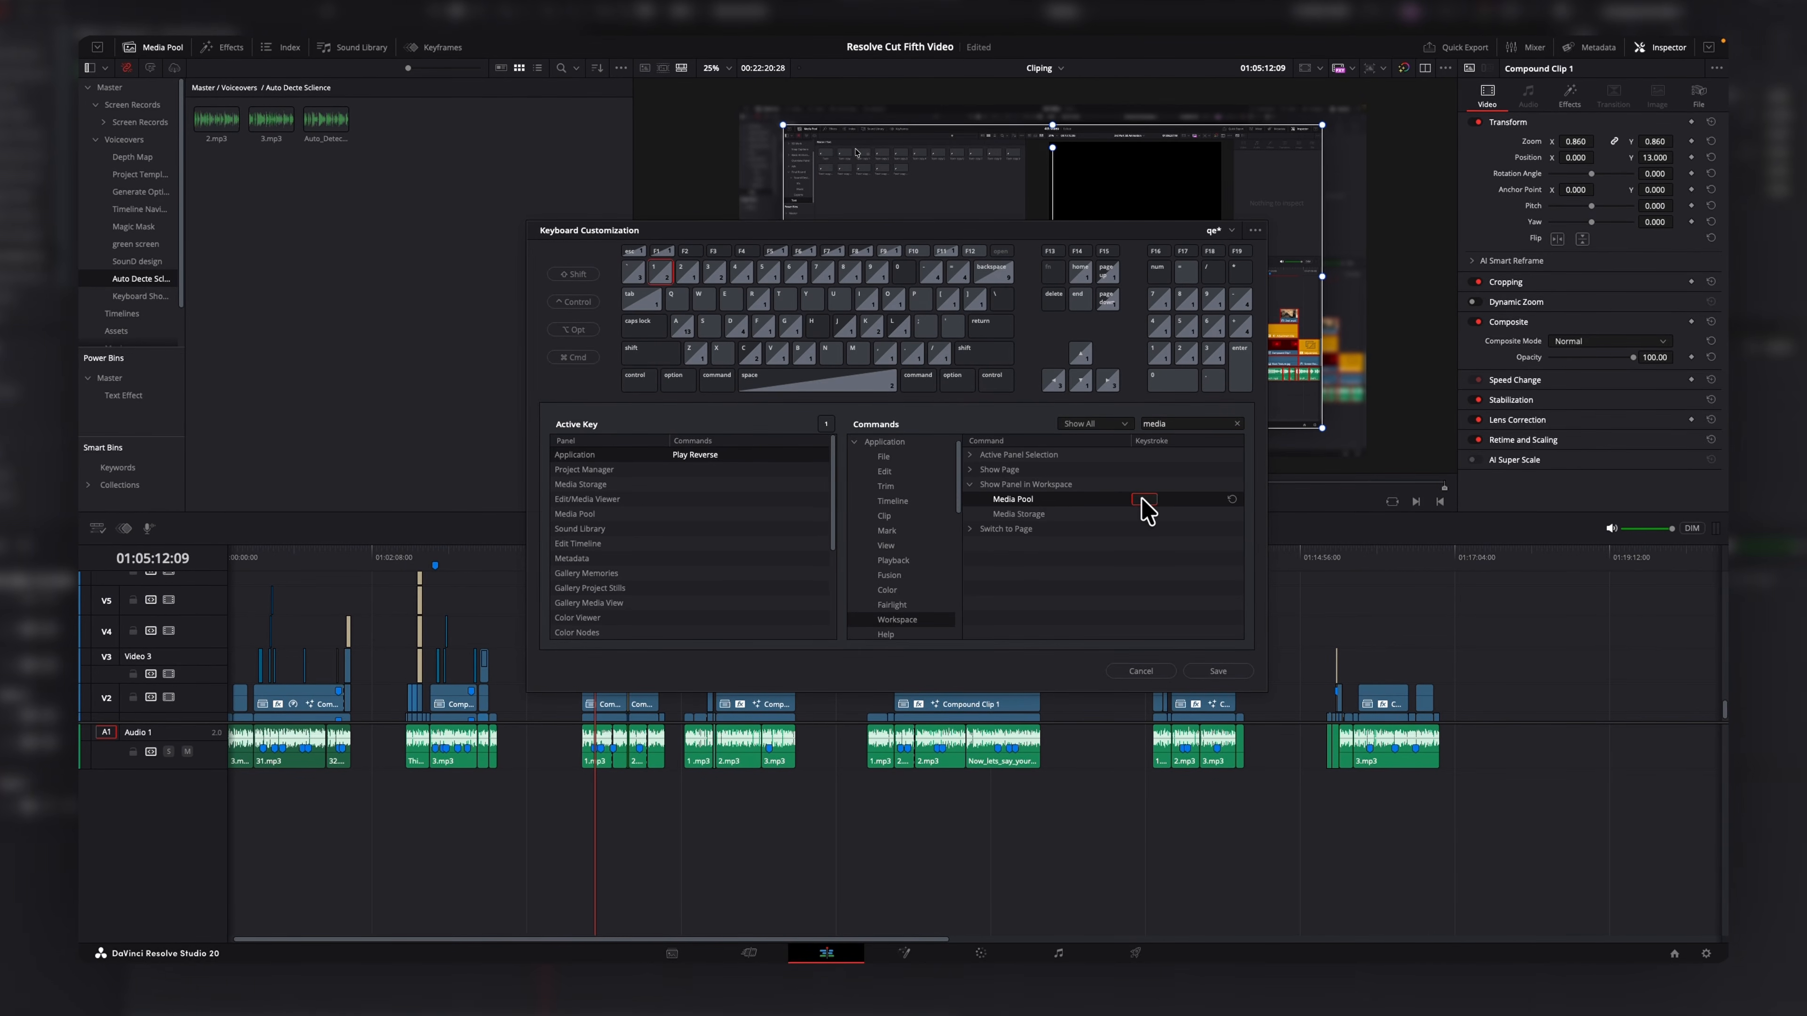
Assign the grave key to the Media Pool panel command and close the keyboard customization.
key(grave)
click(1205, 626)
click(1216, 499)
click(704, 501)
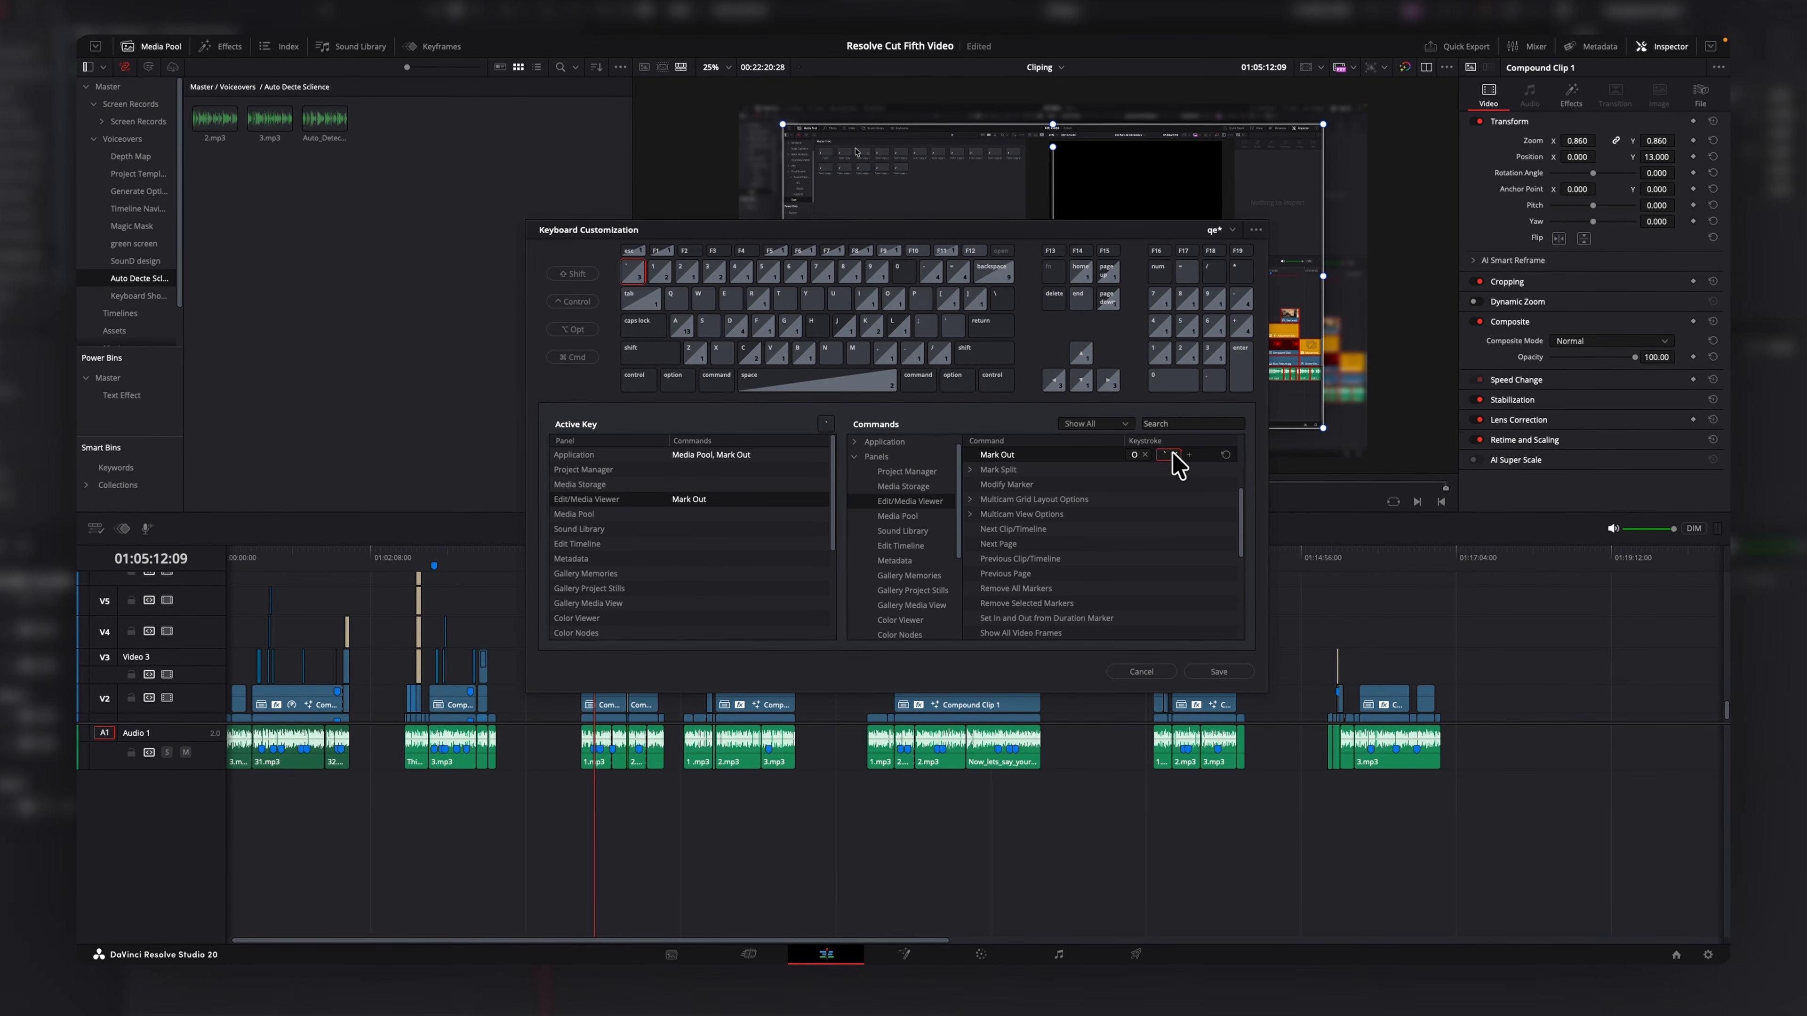
click(1167, 672)
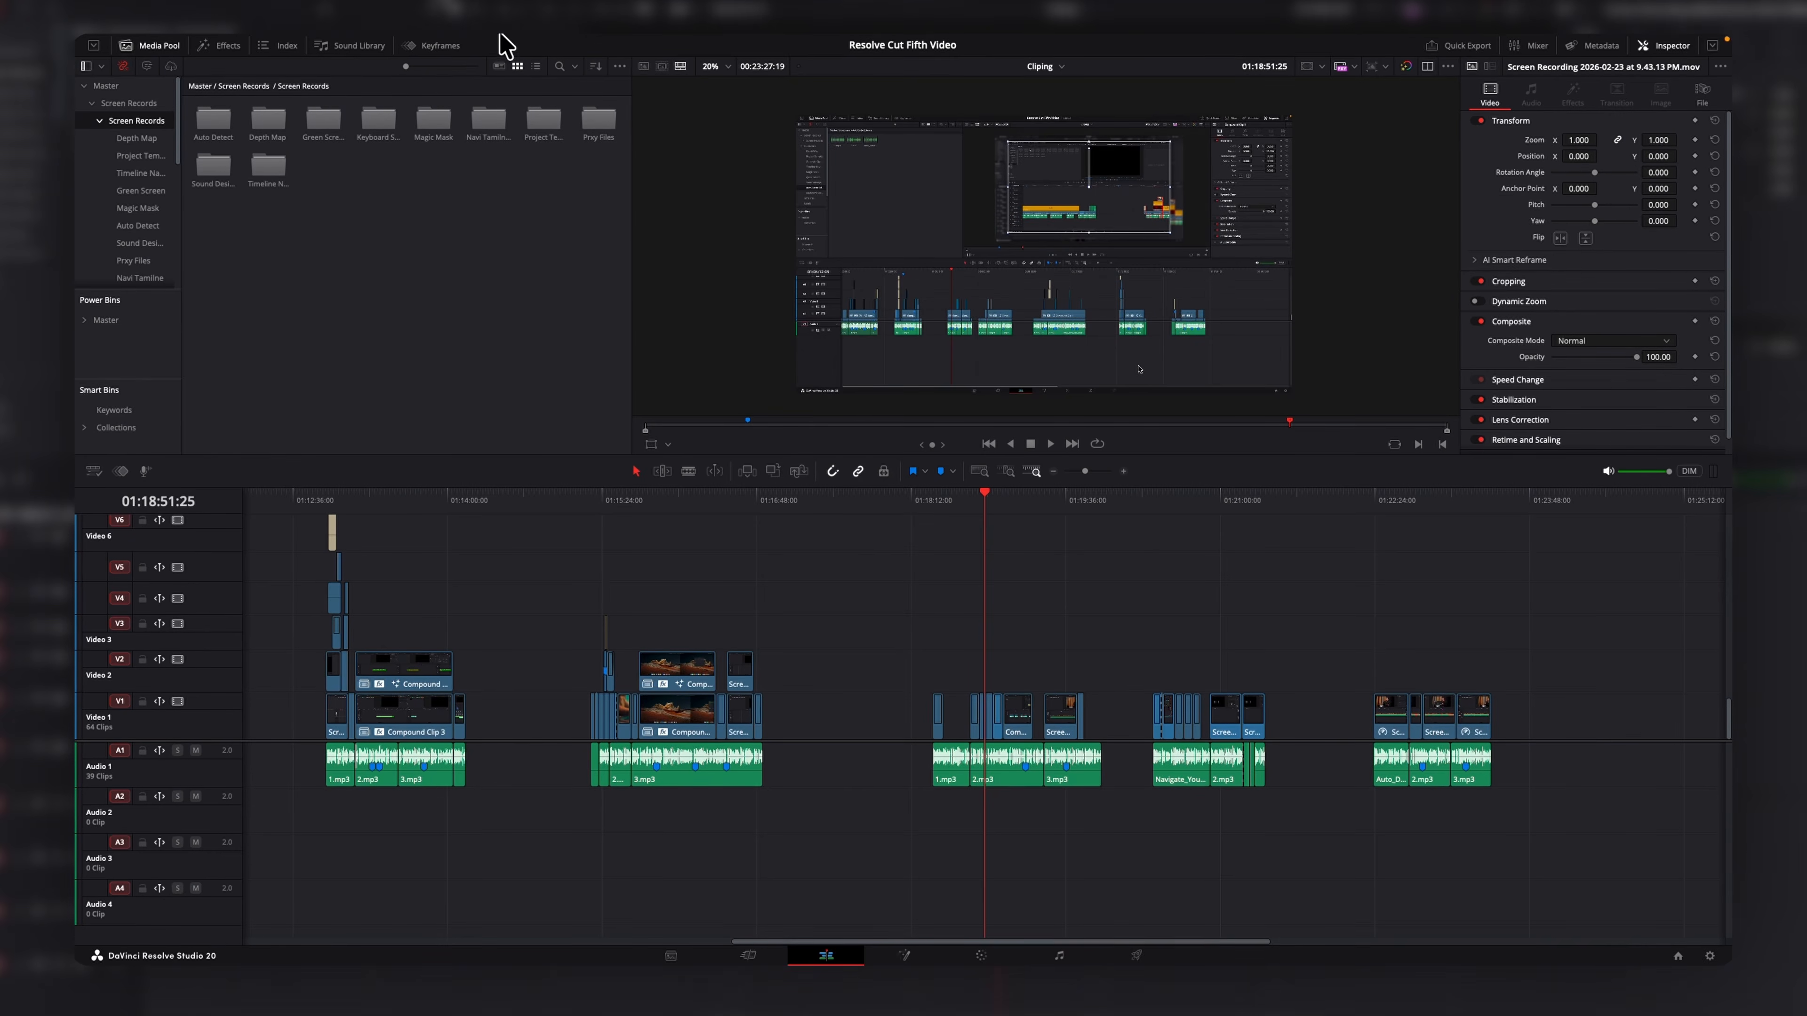
mouse_move(404, 45)
click(299, 44)
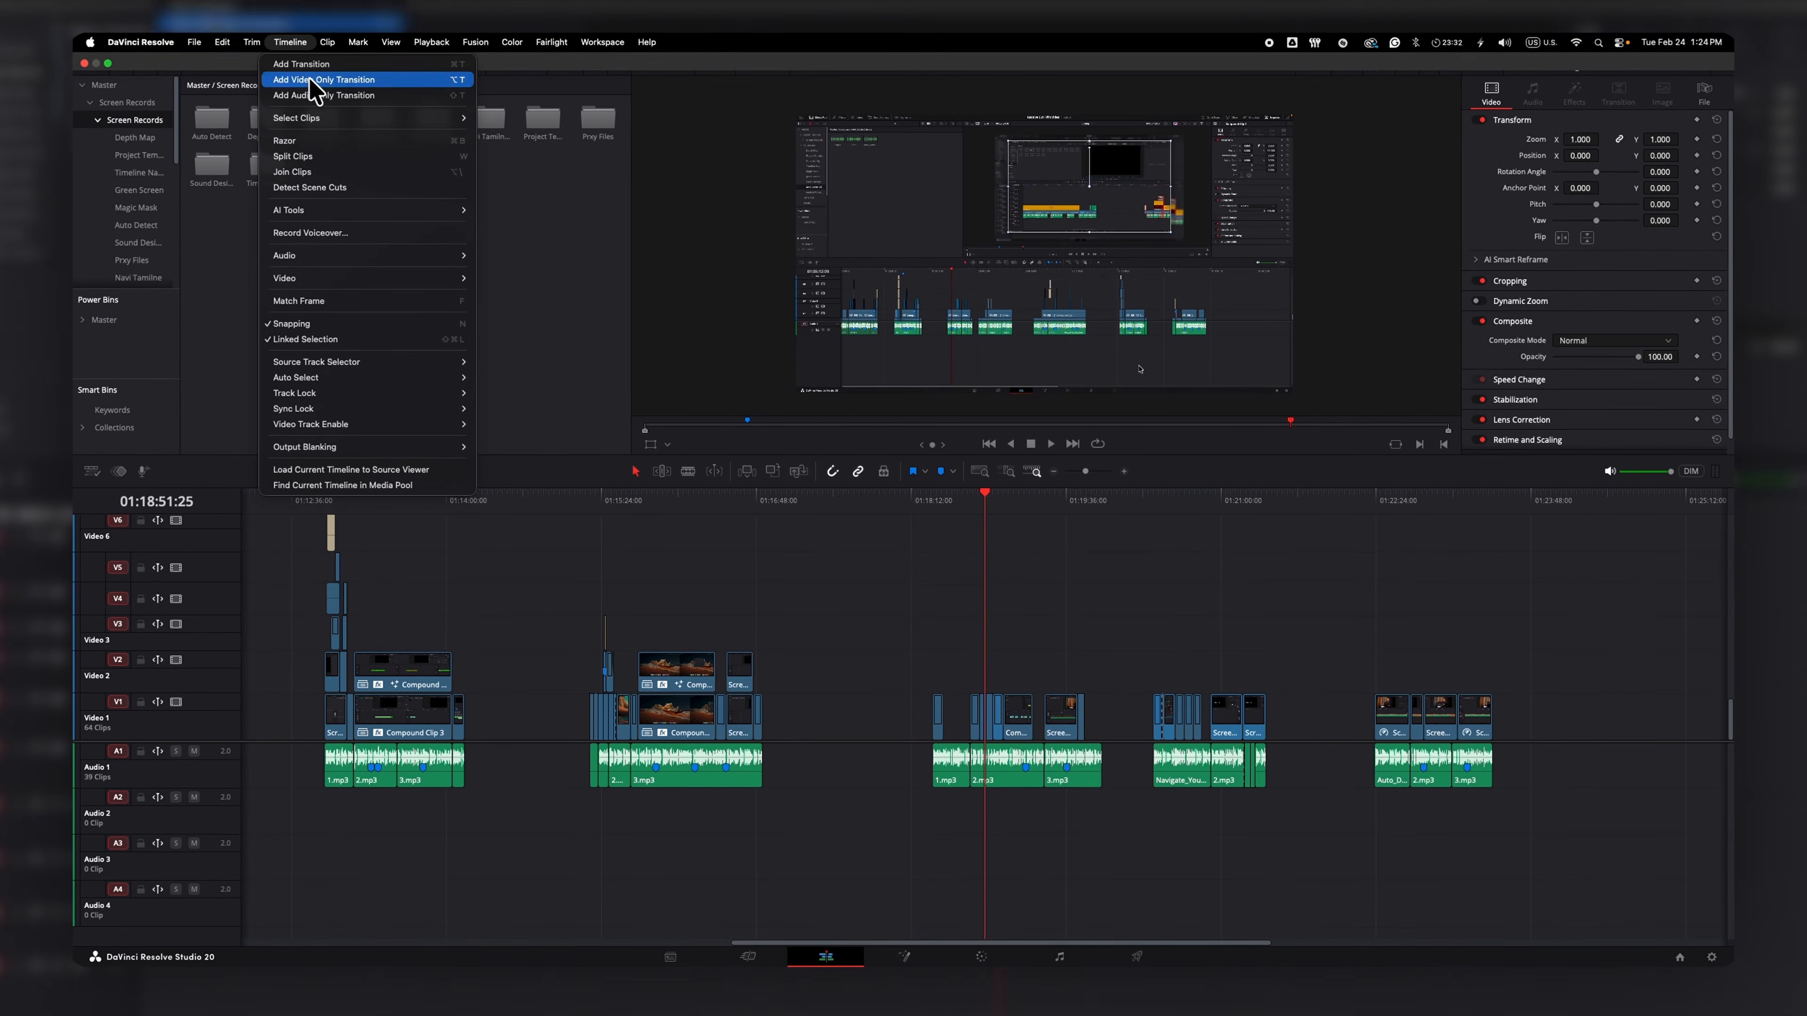
mouse_move(342, 285)
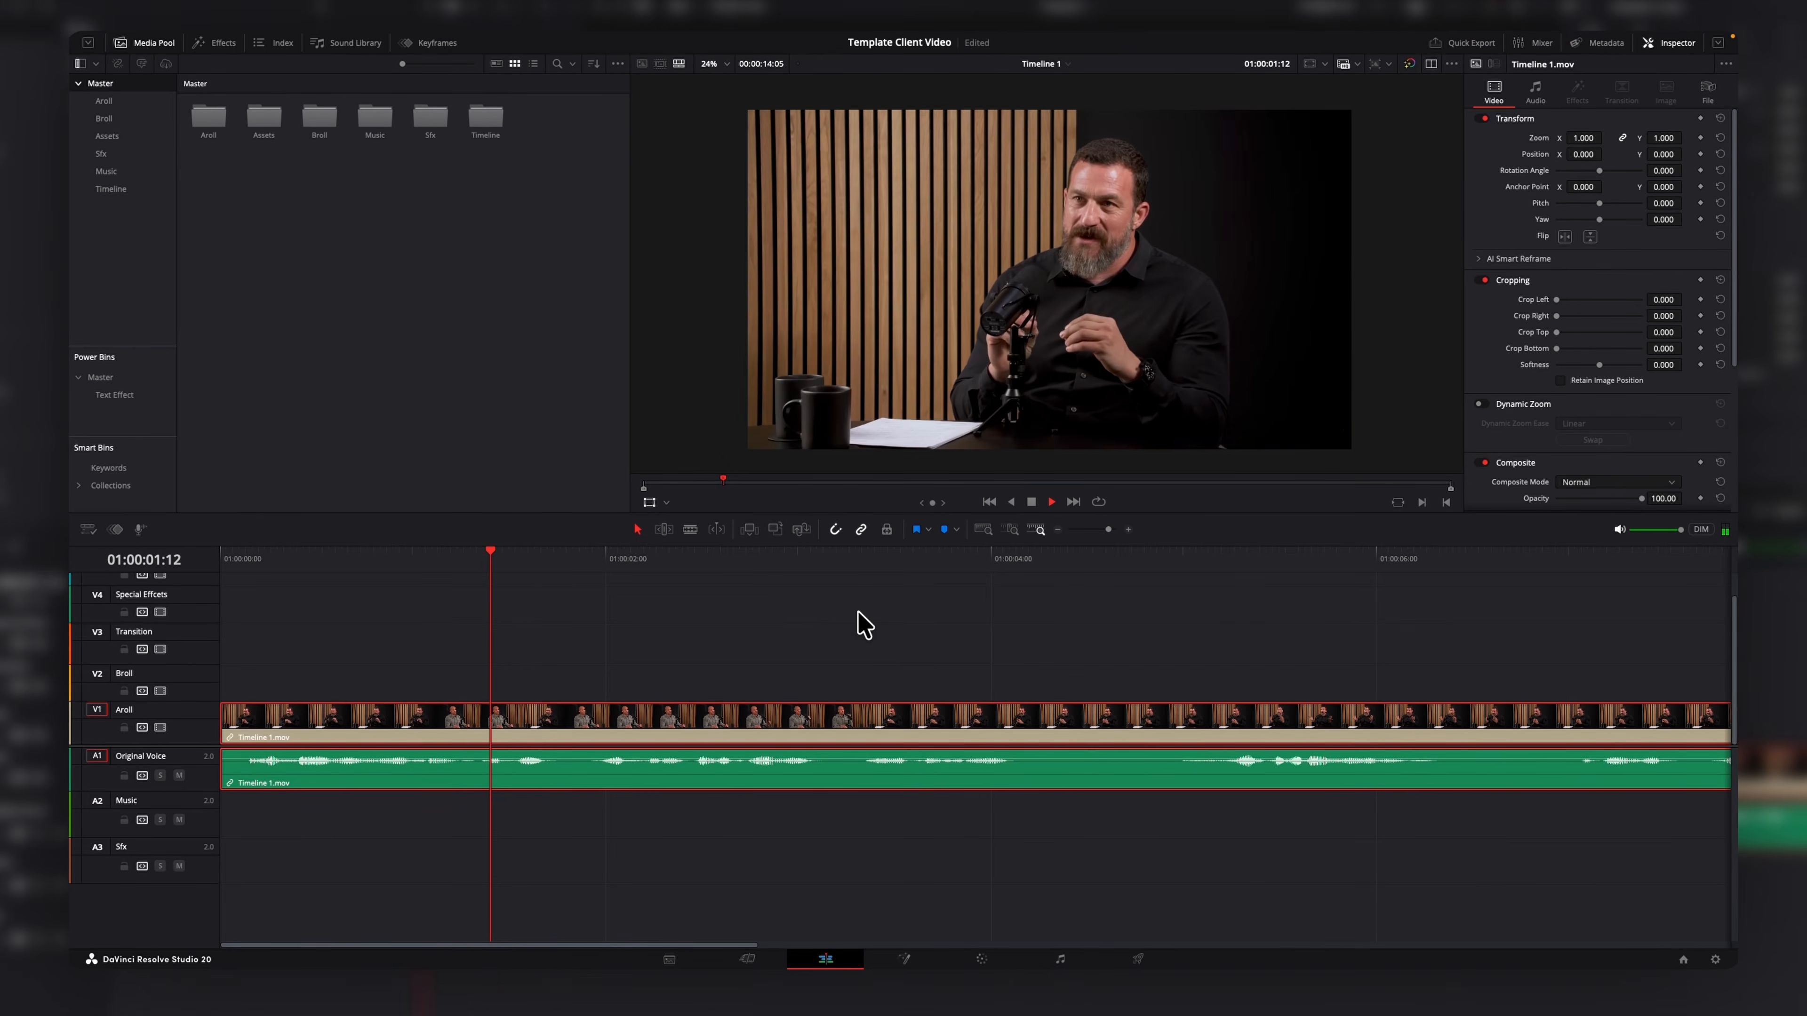
Split the A-roll clip at two playhead positions, delete the segment between them and remove the gap.
key(ctrl+b)
key(space)
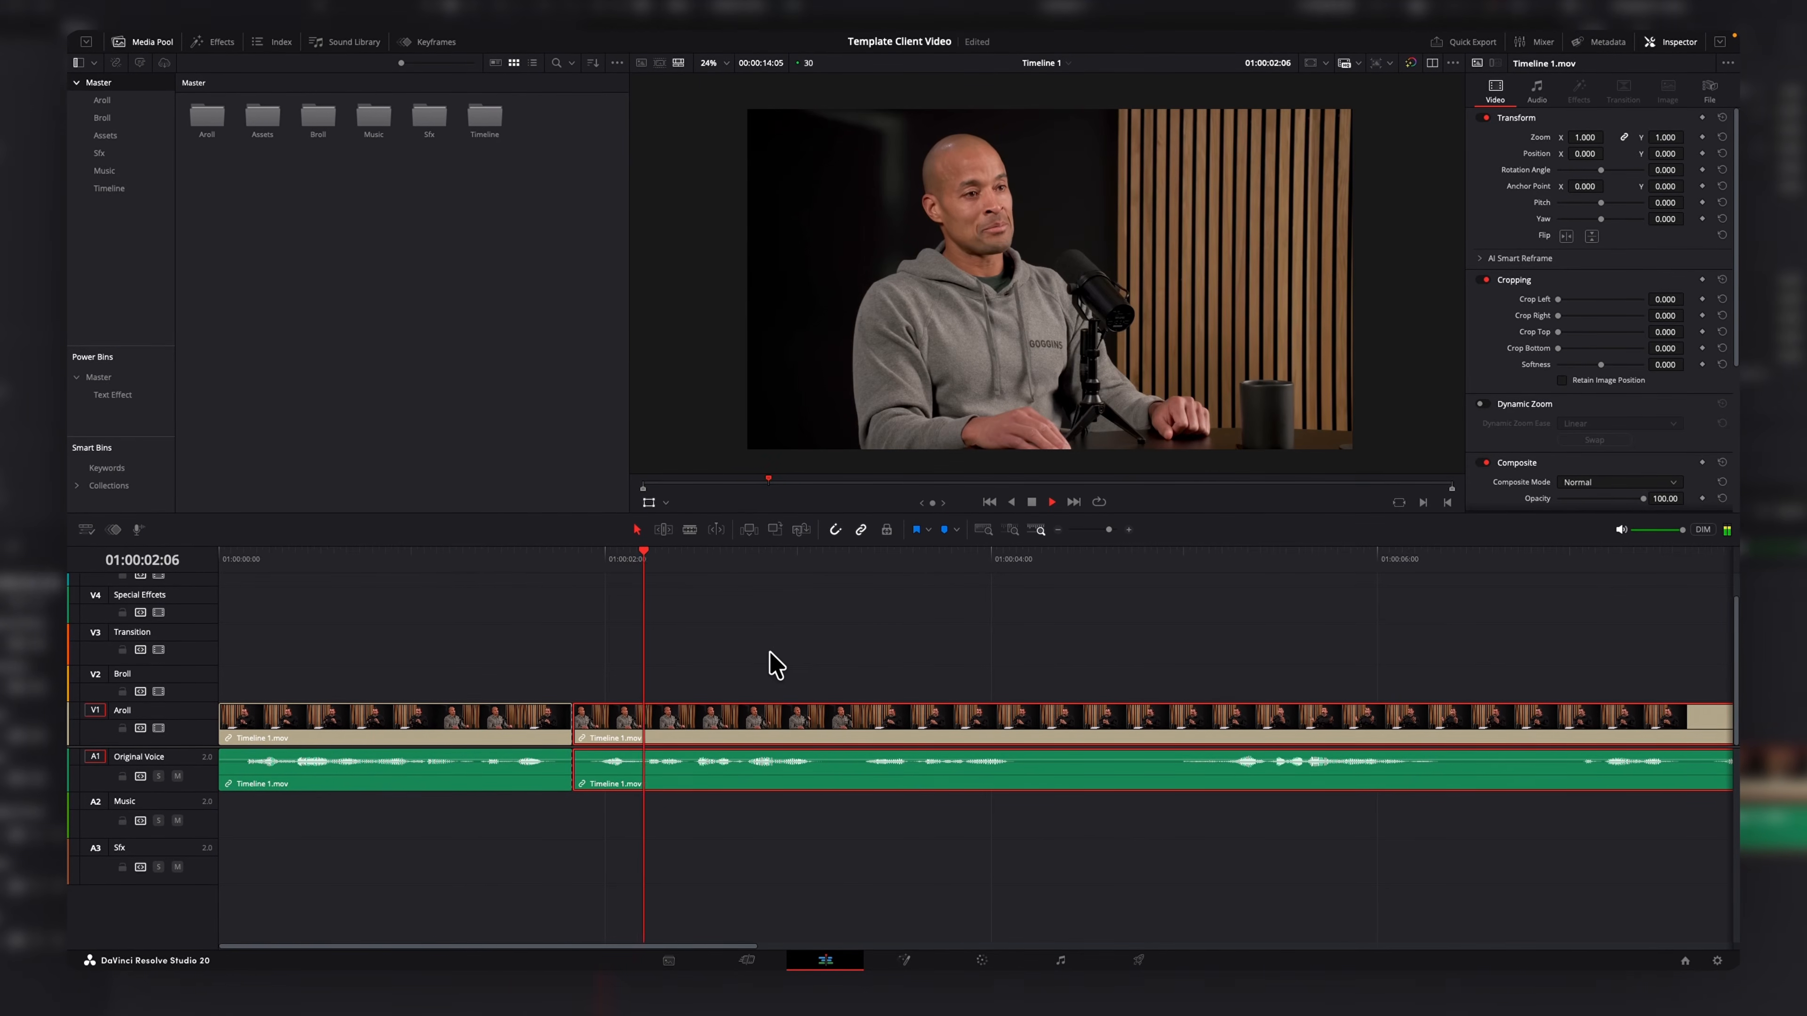
key(space)
key(ctrl+b)
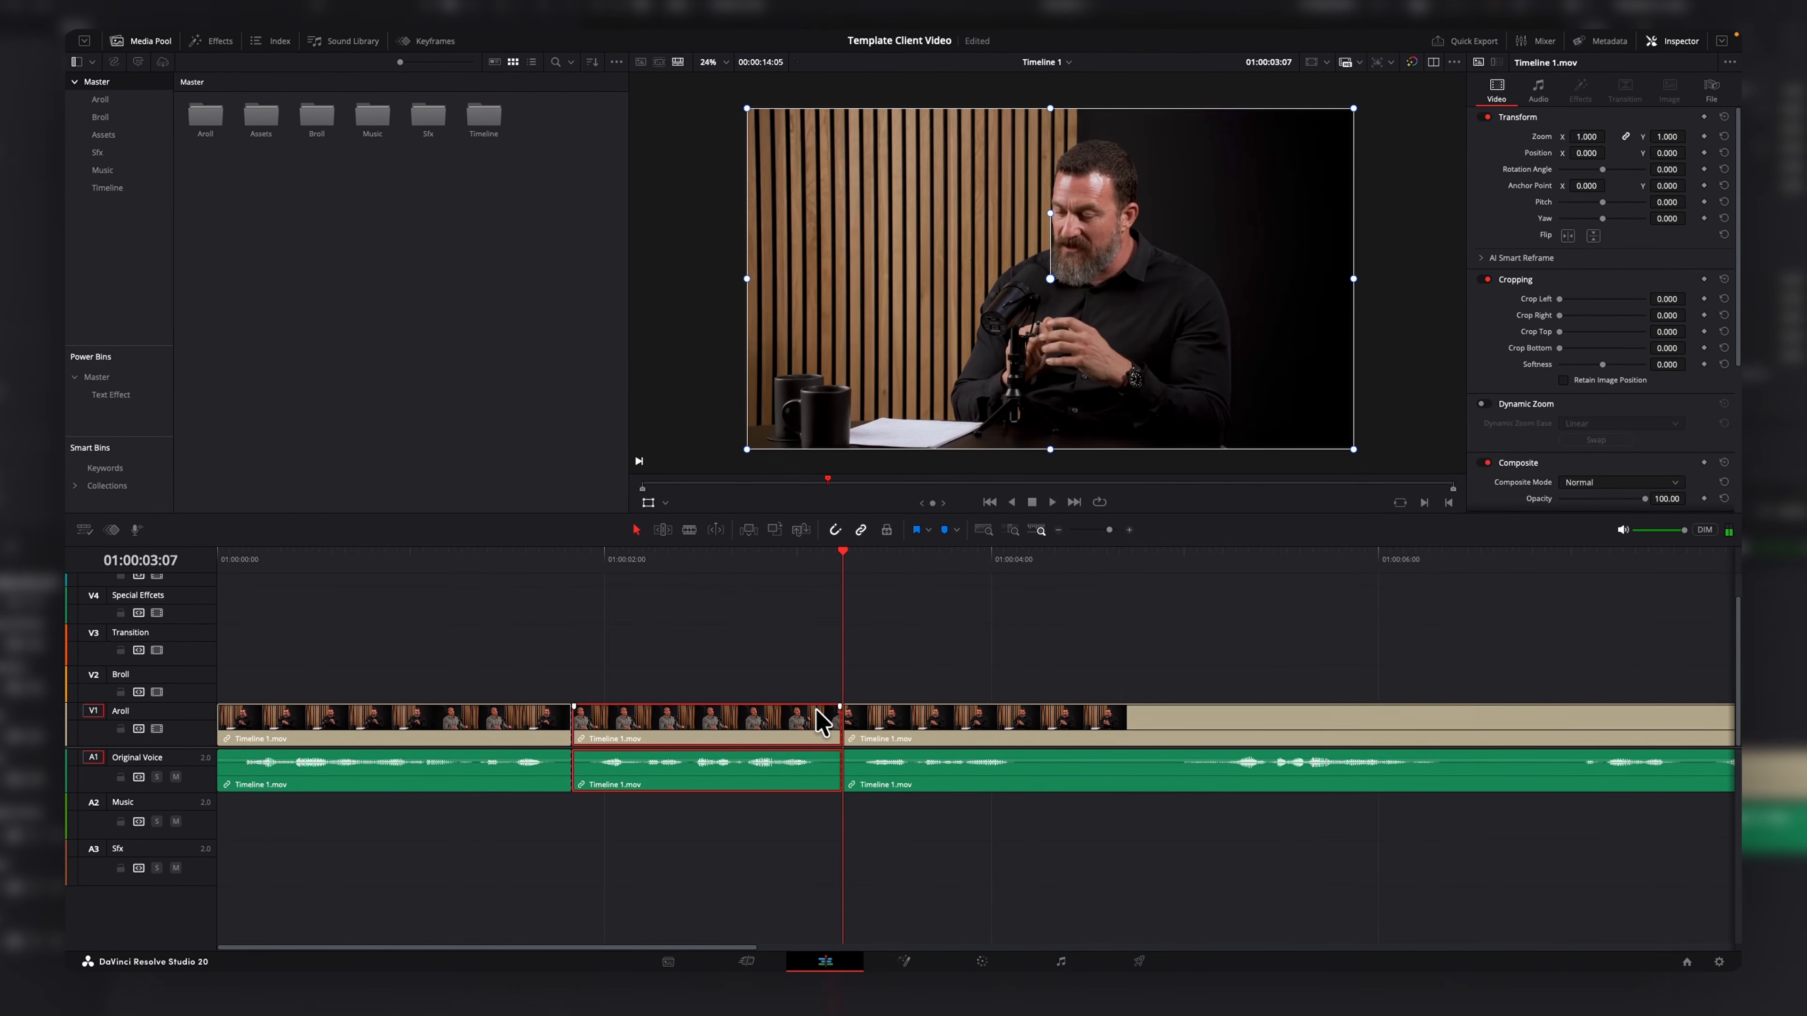
key(BackSpace)
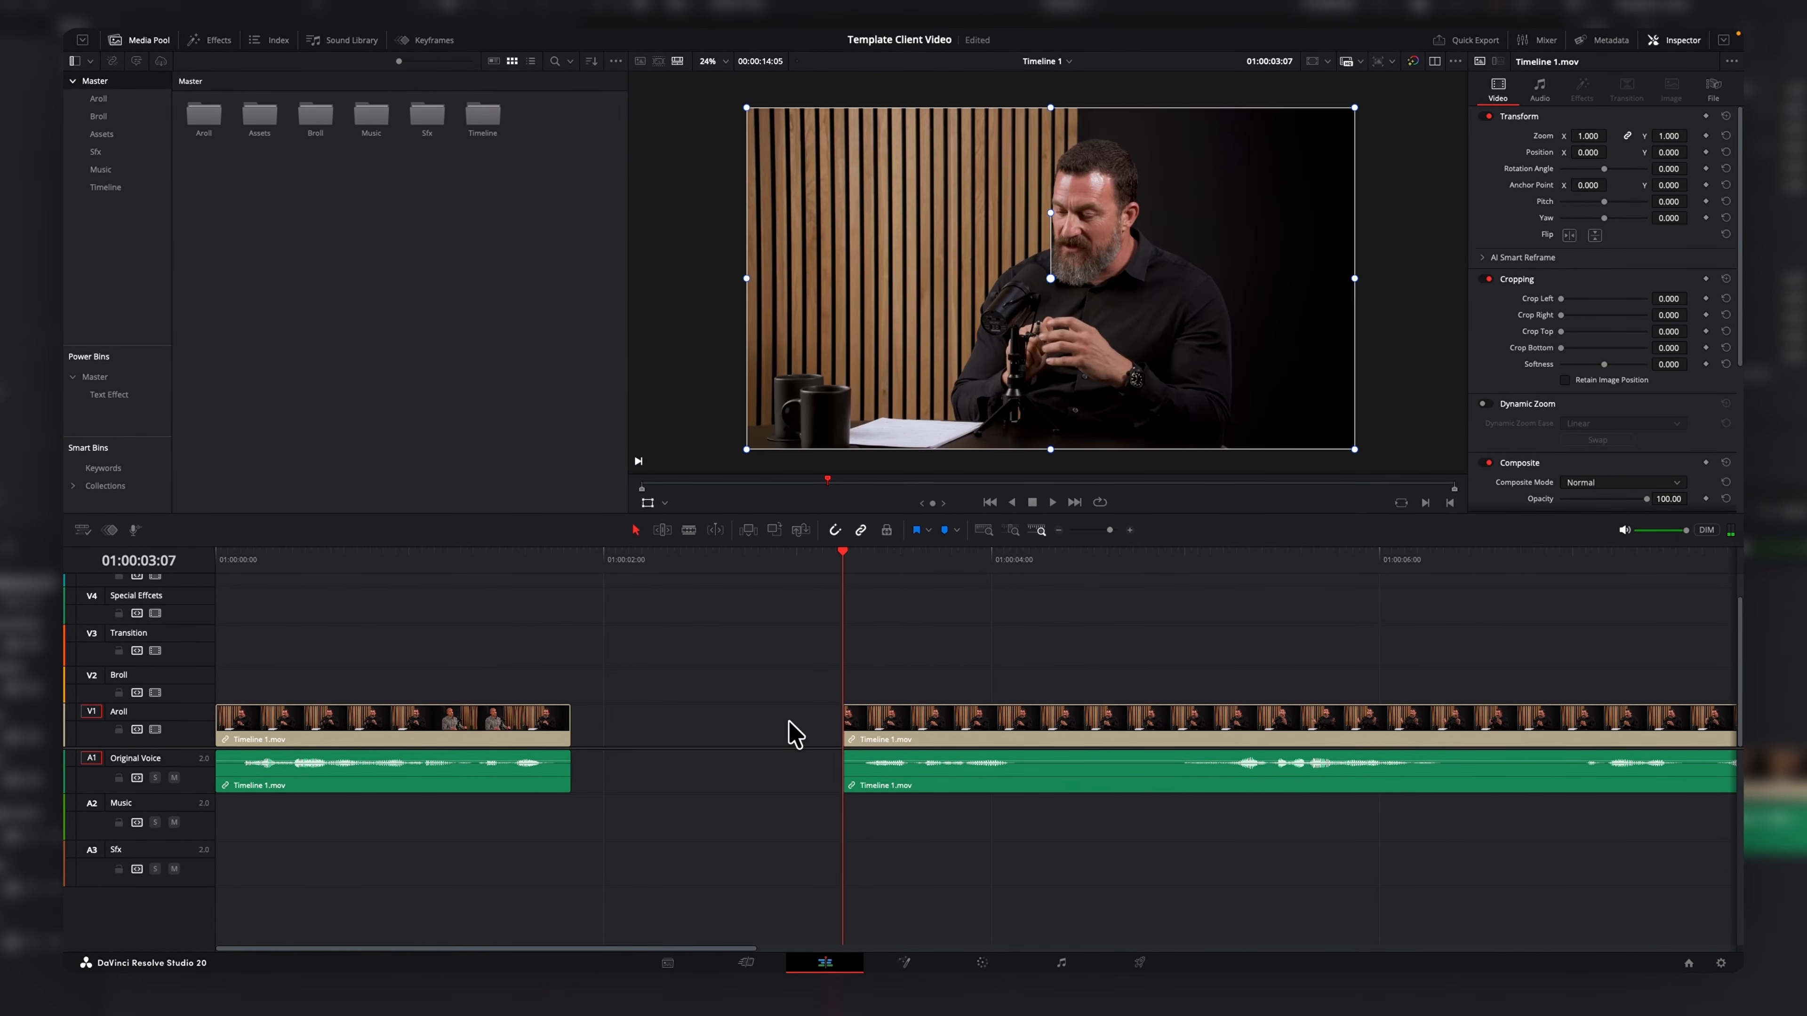
click(795, 733)
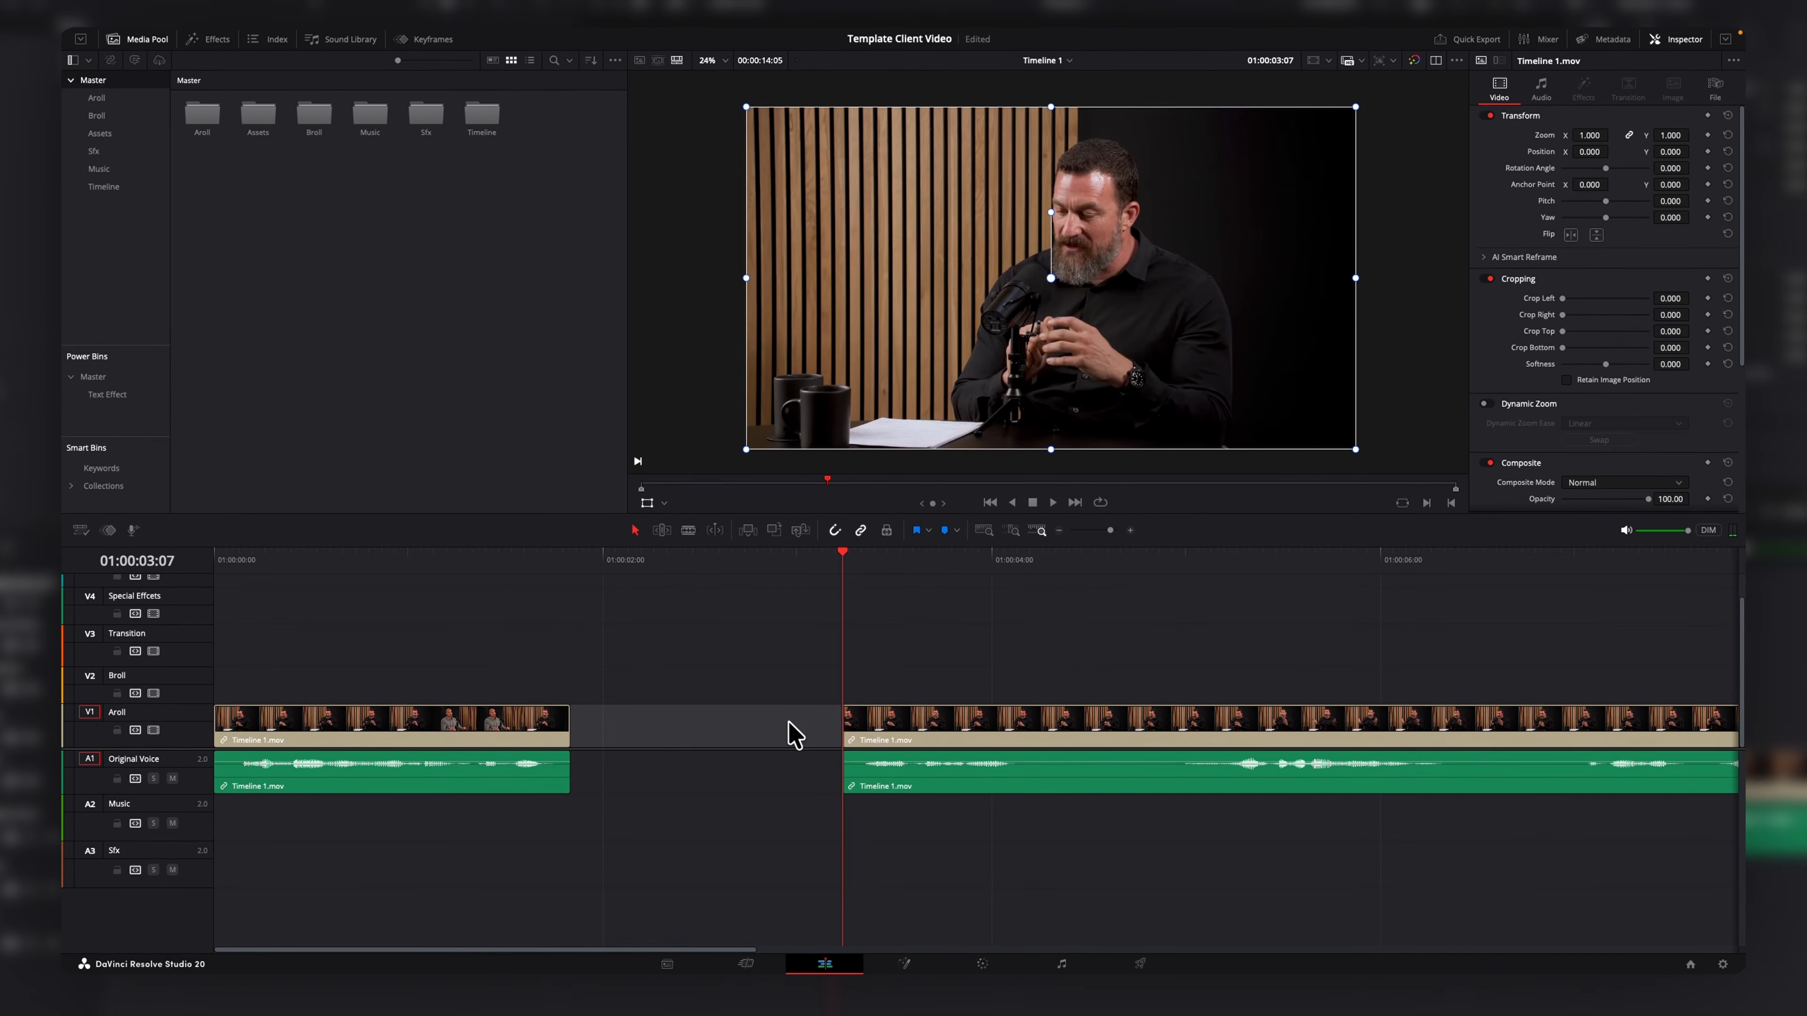
key(BackSpace)
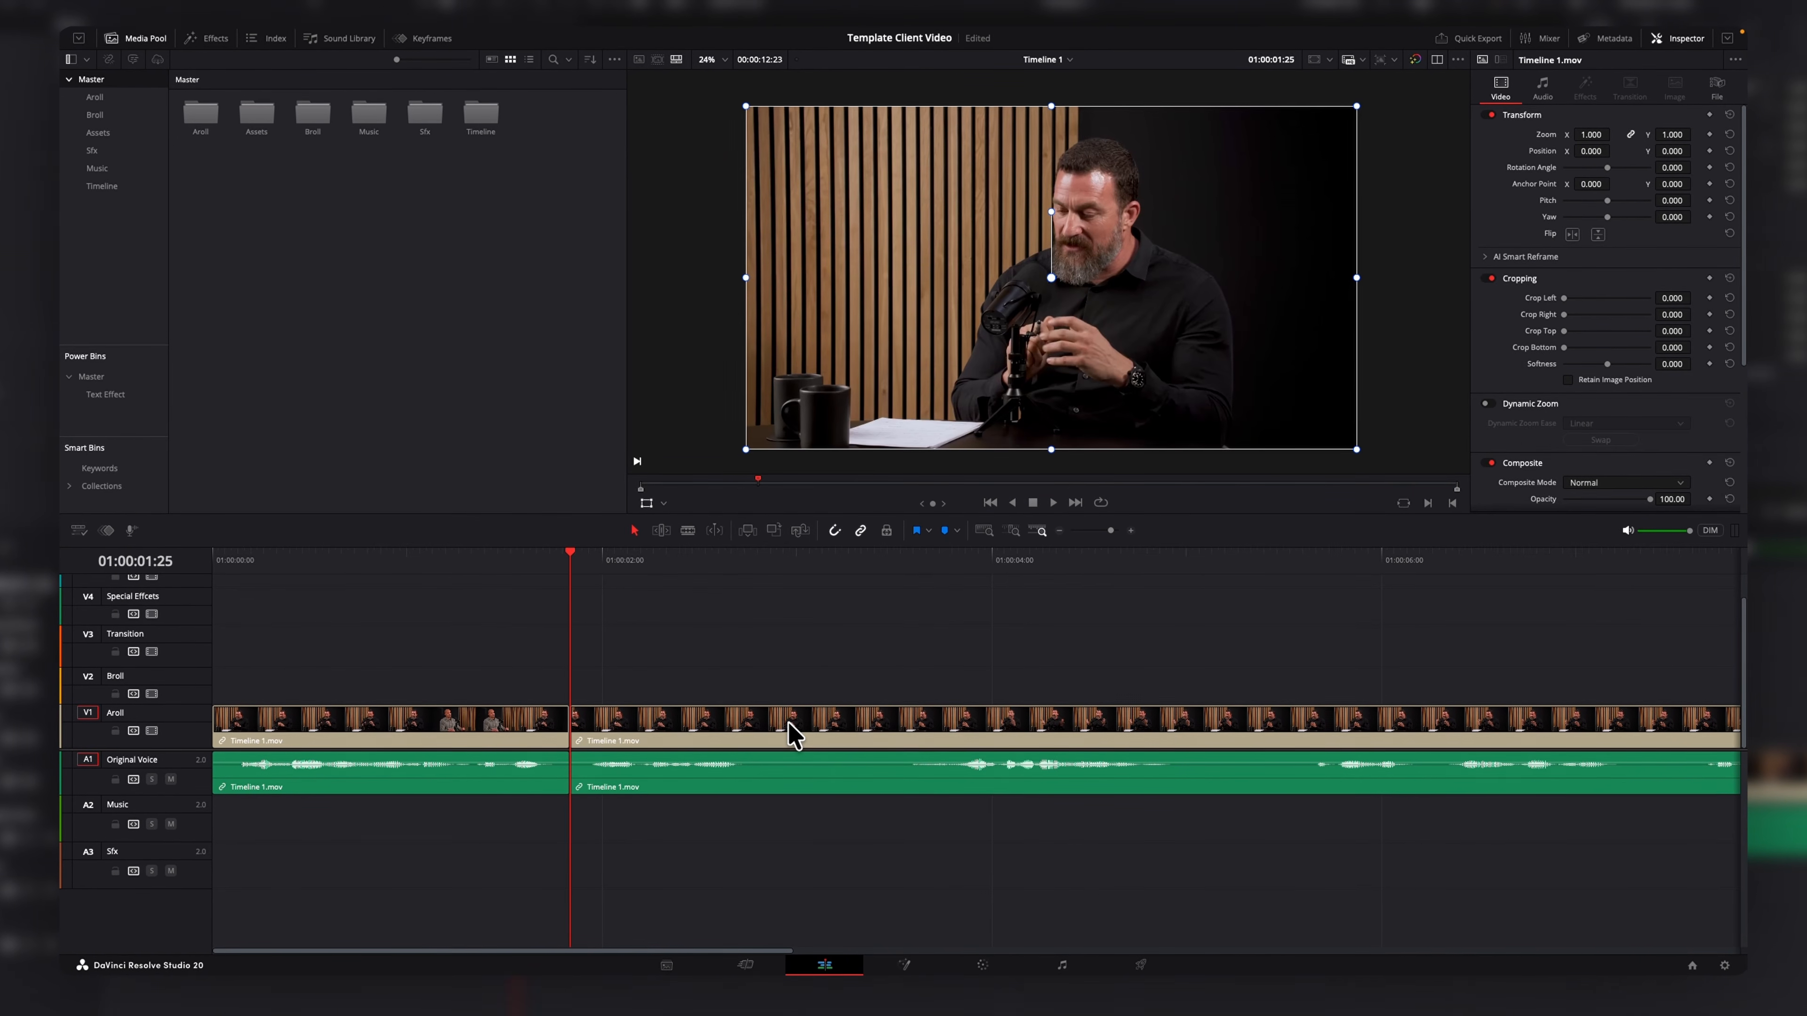
Split the clip at a later playhead position and ripple-delete the segment between the cuts.
drag(585, 566, 803, 563)
key(ctrl+b)
click(684, 725)
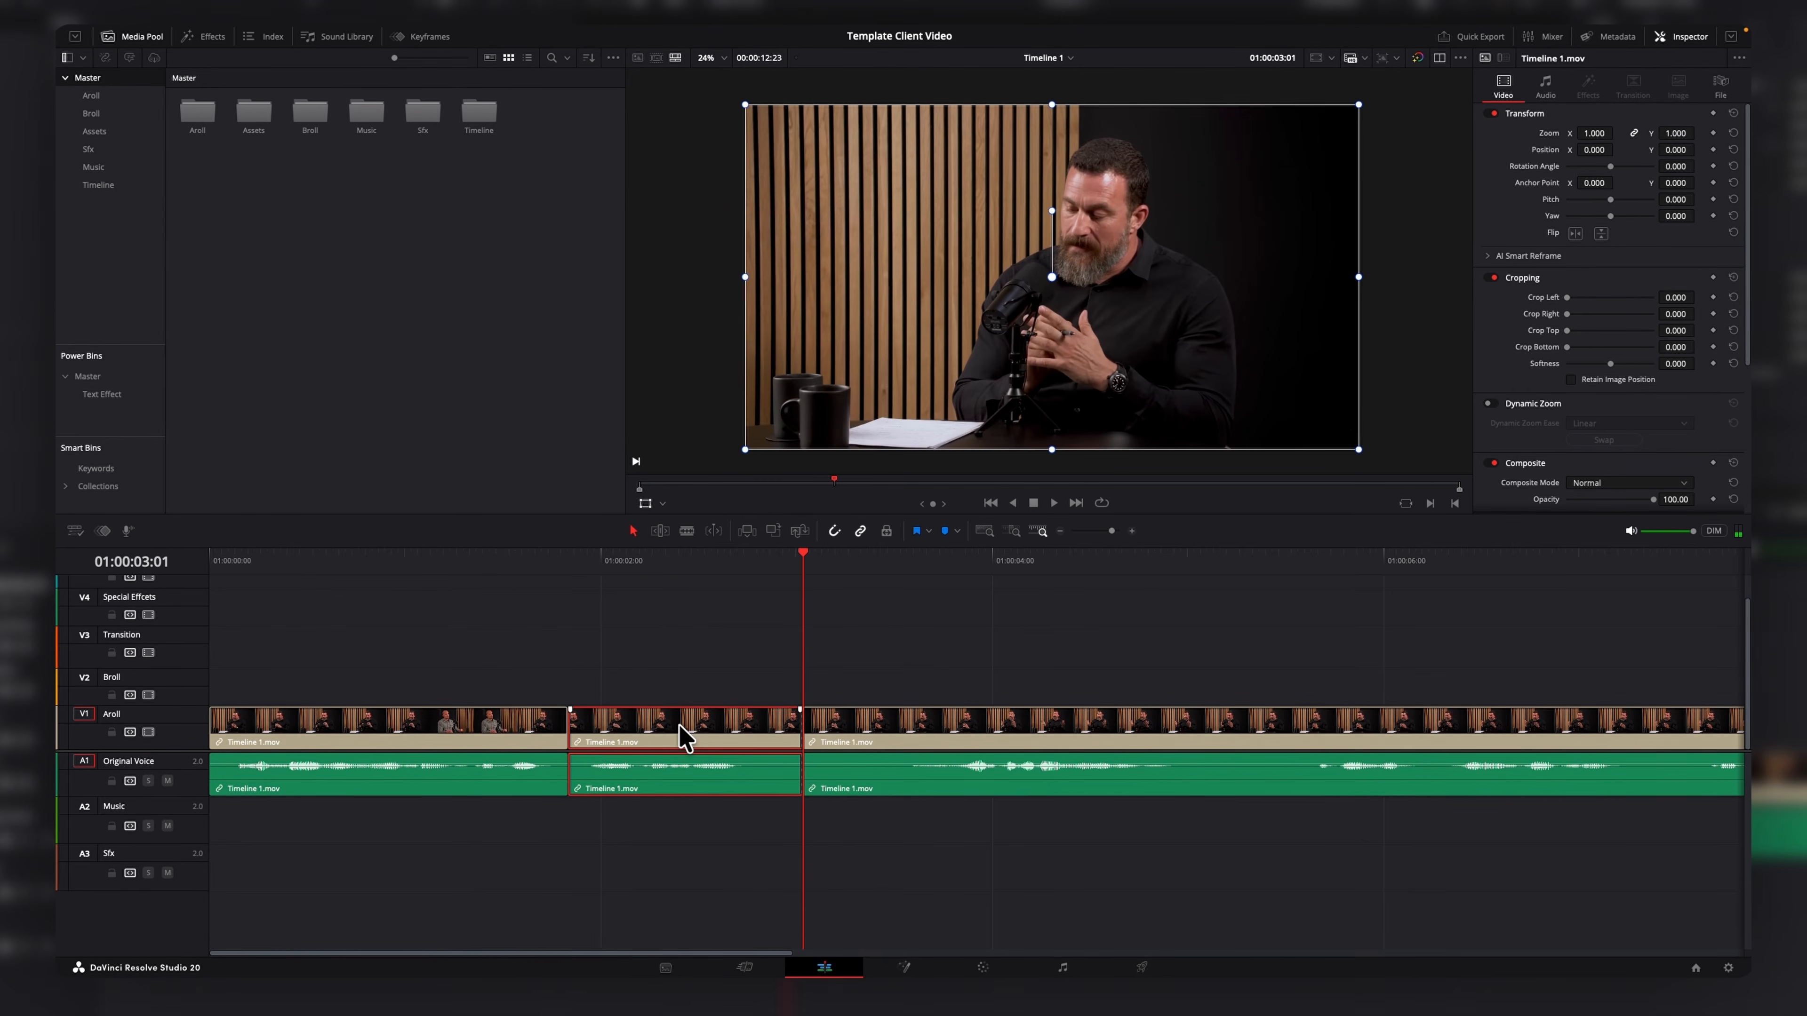
key(BackSpace)
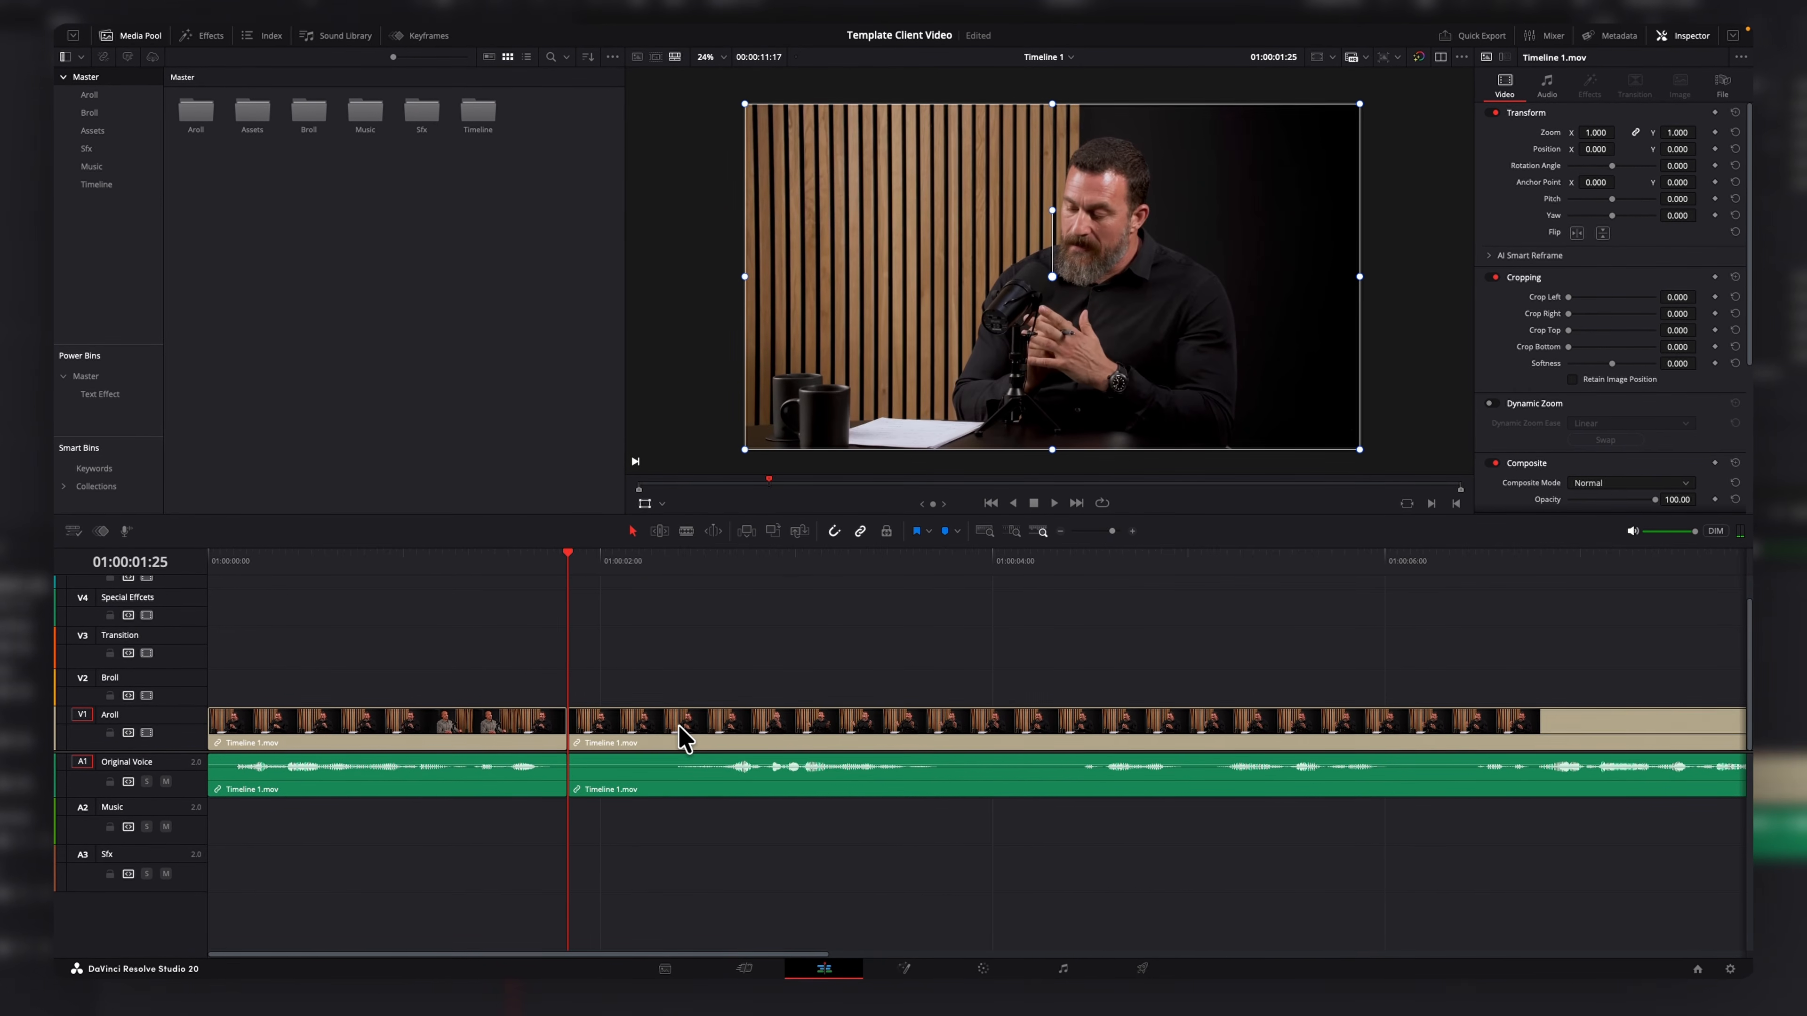
Cut out another short piece of the A-roll clip by splitting at the playhead and deleting it.
drag(604, 566, 697, 566)
key(ctrl+b)
click(640, 744)
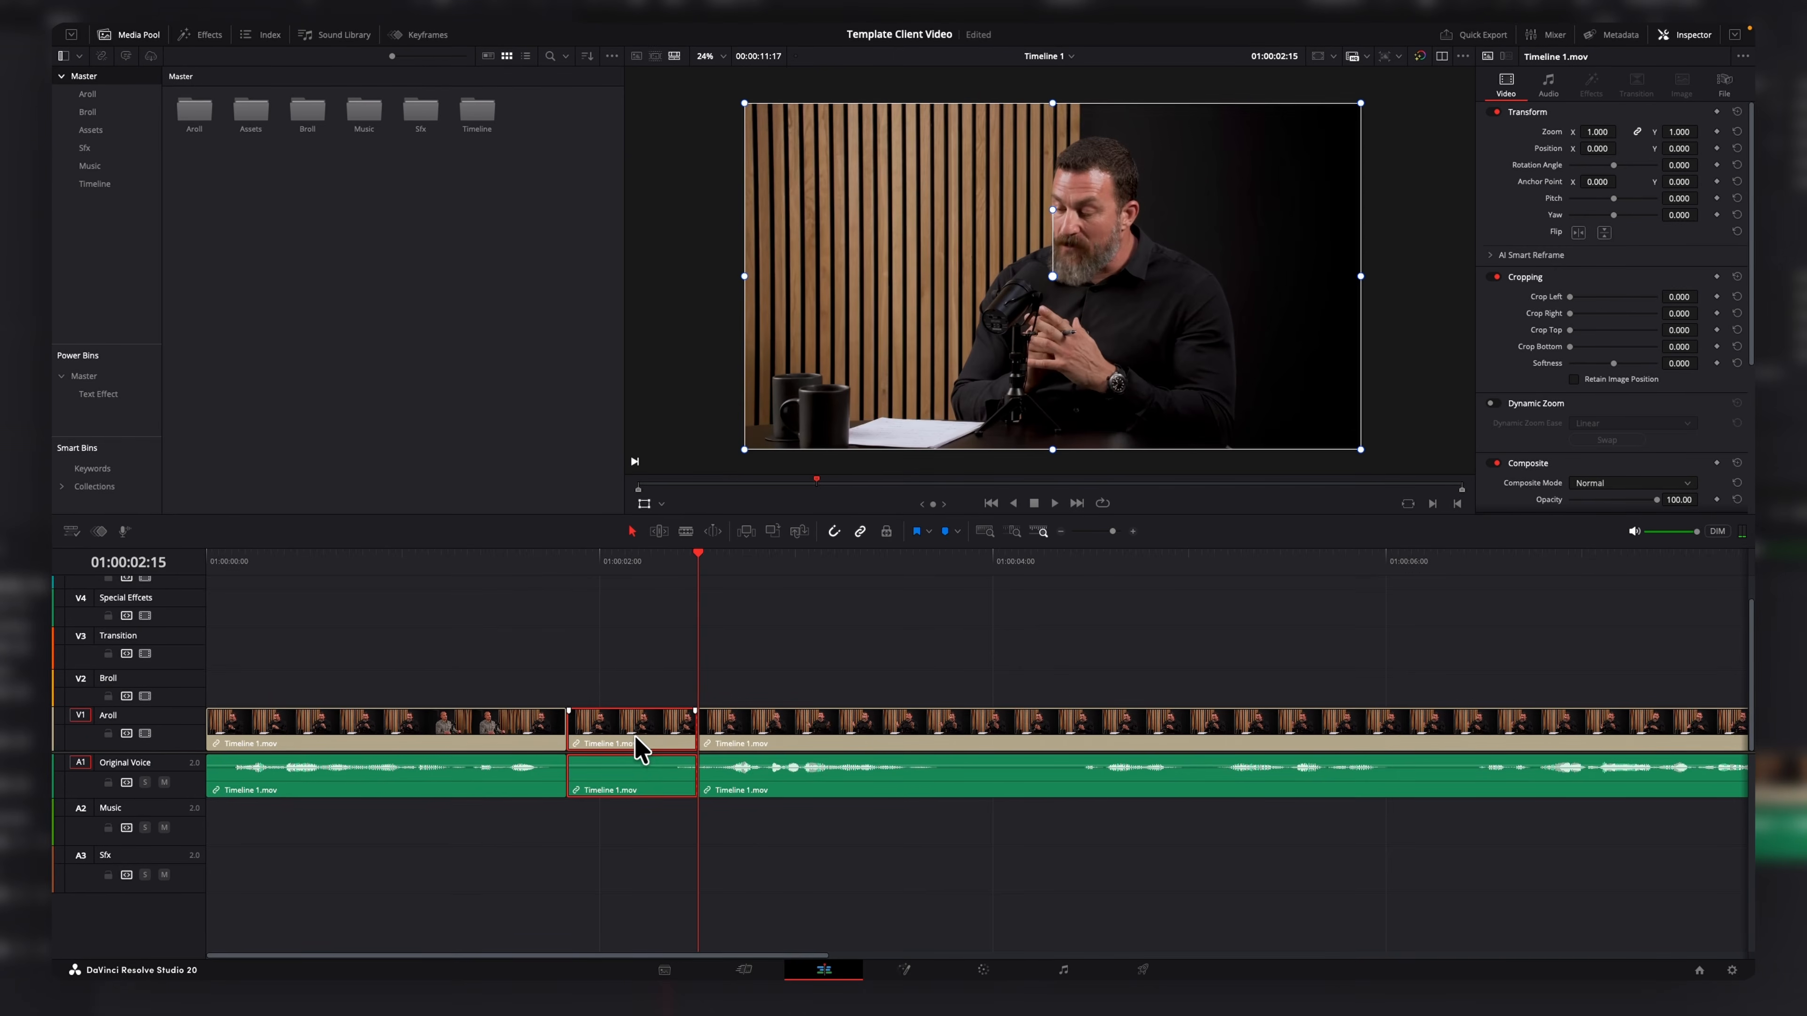
key(BackSpace)
key(space)
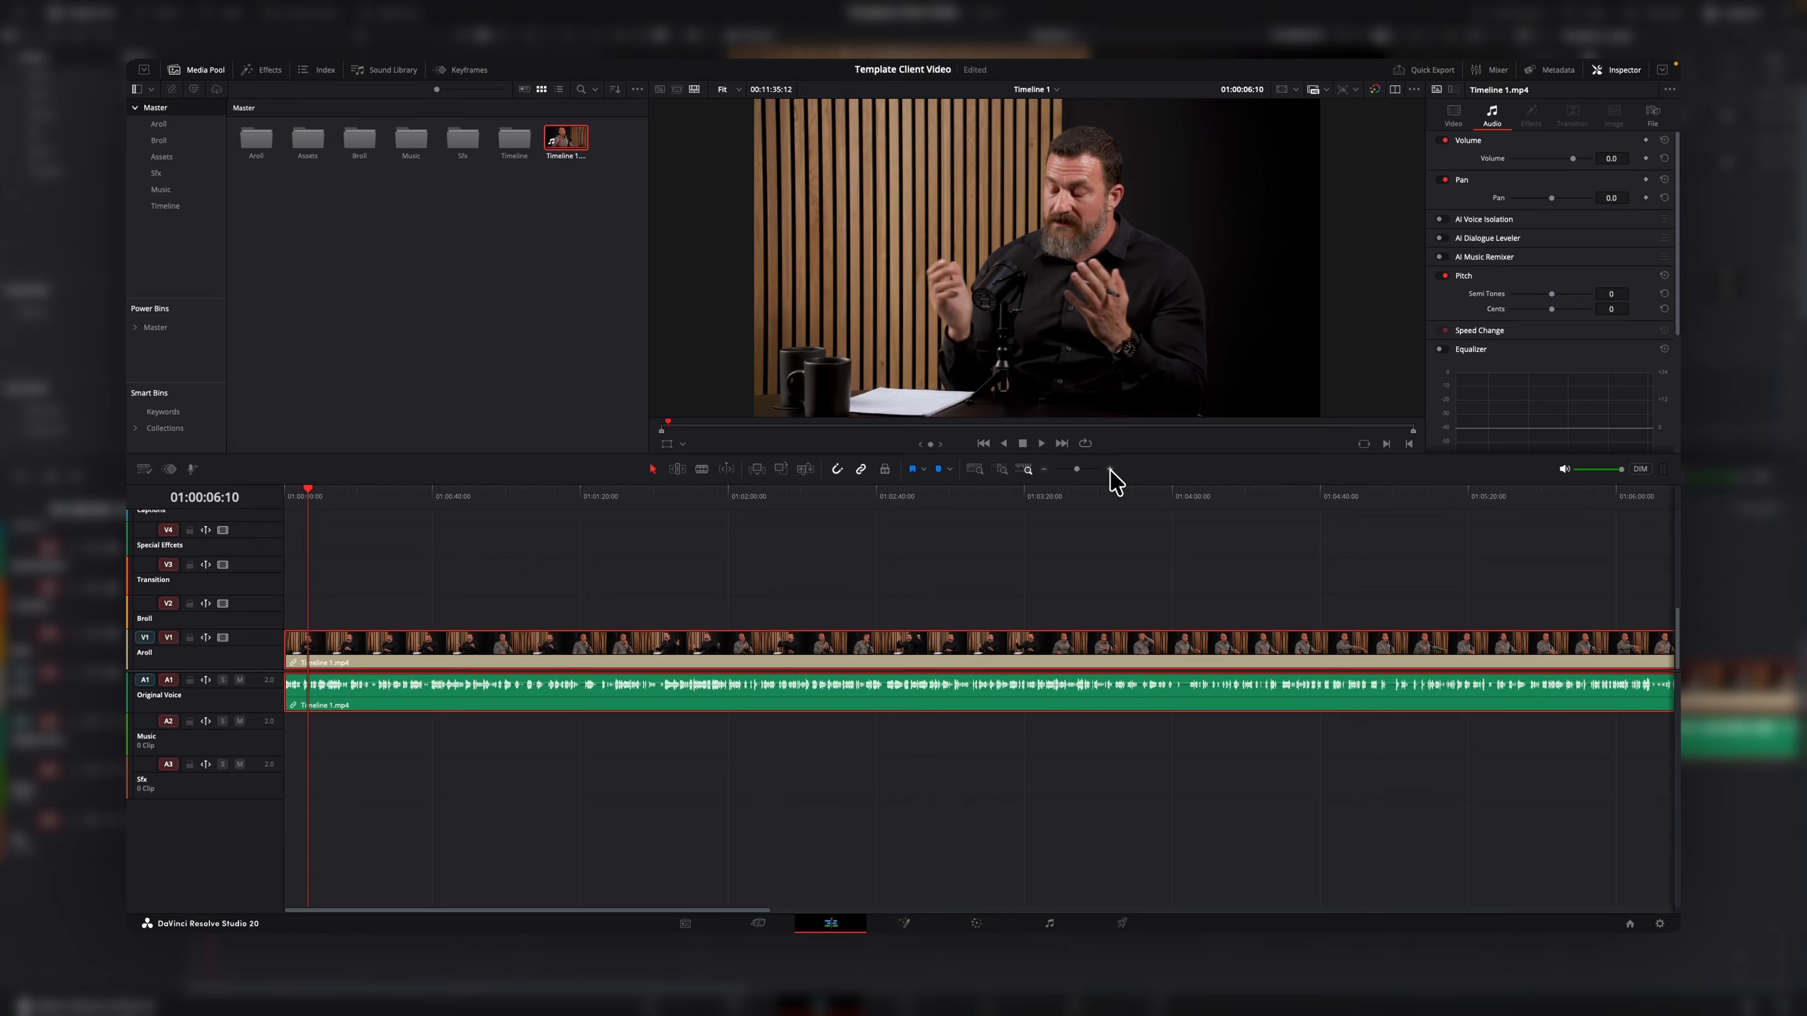
click(1109, 470)
click(1109, 470)
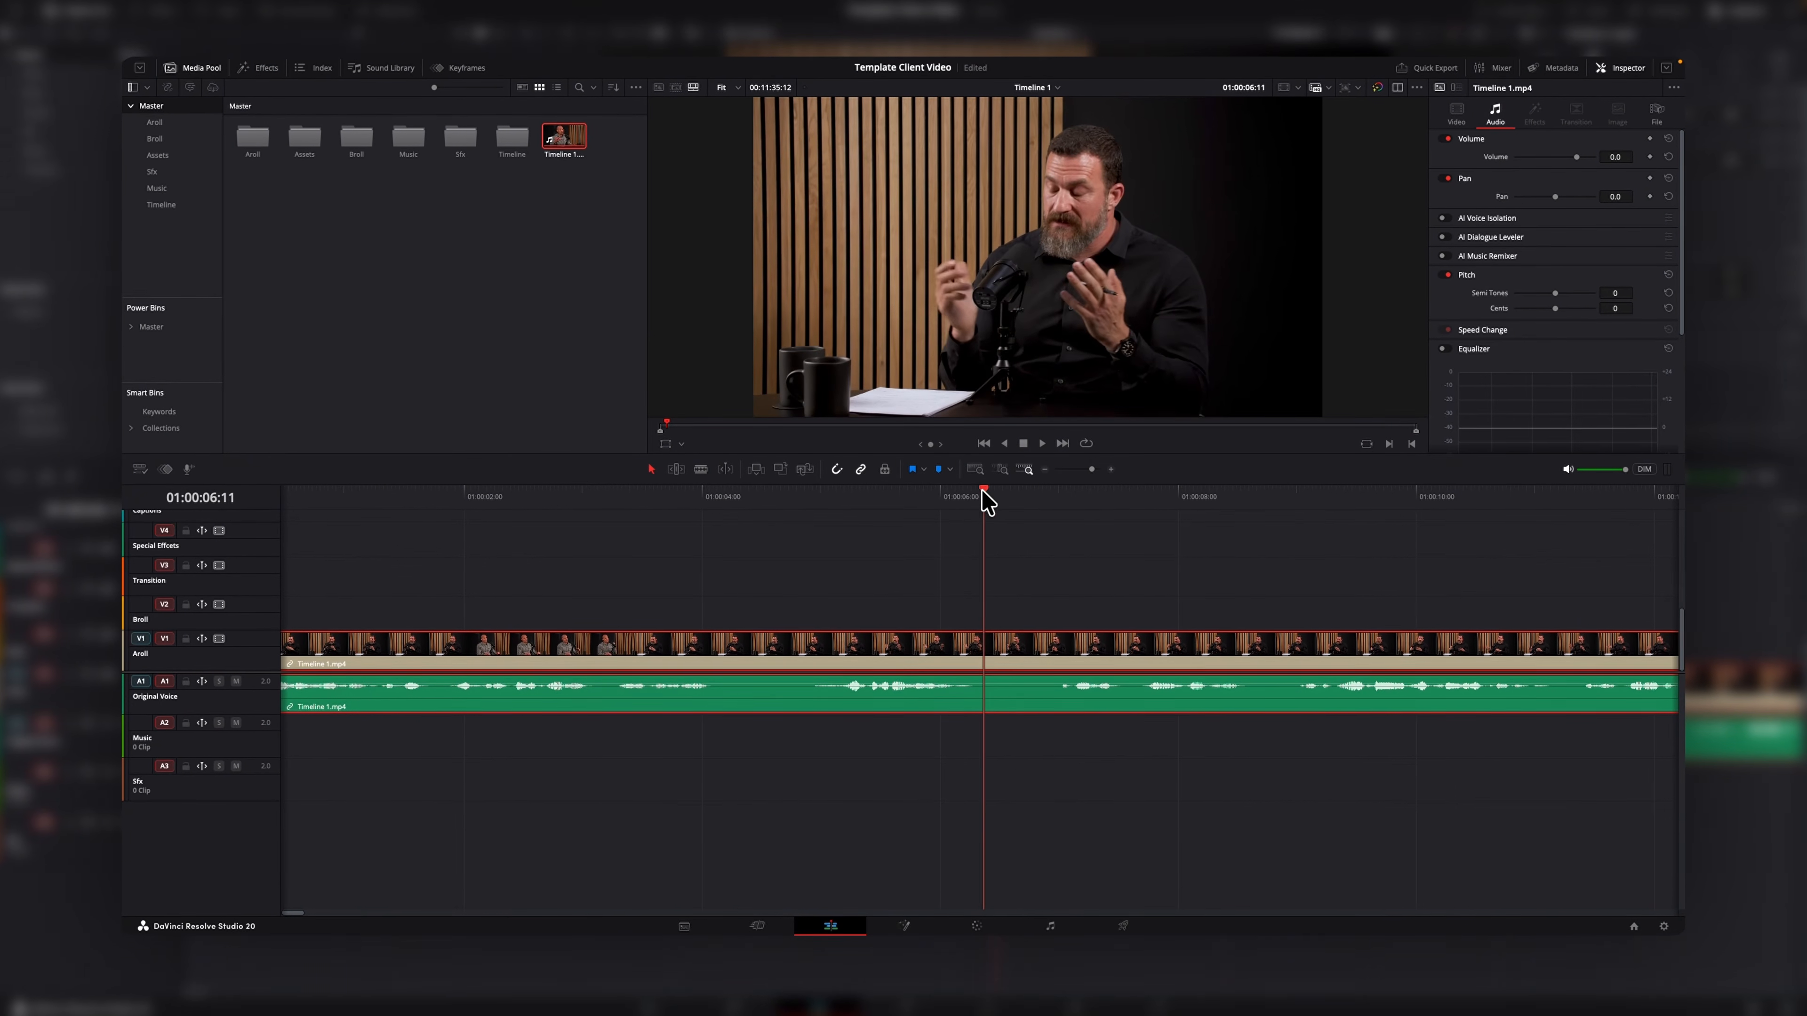
Split the A-roll clip at several playhead positions along the zoomed-out timeline.
key(ctrl+b)
click(1046, 493)
key(ctrl+b)
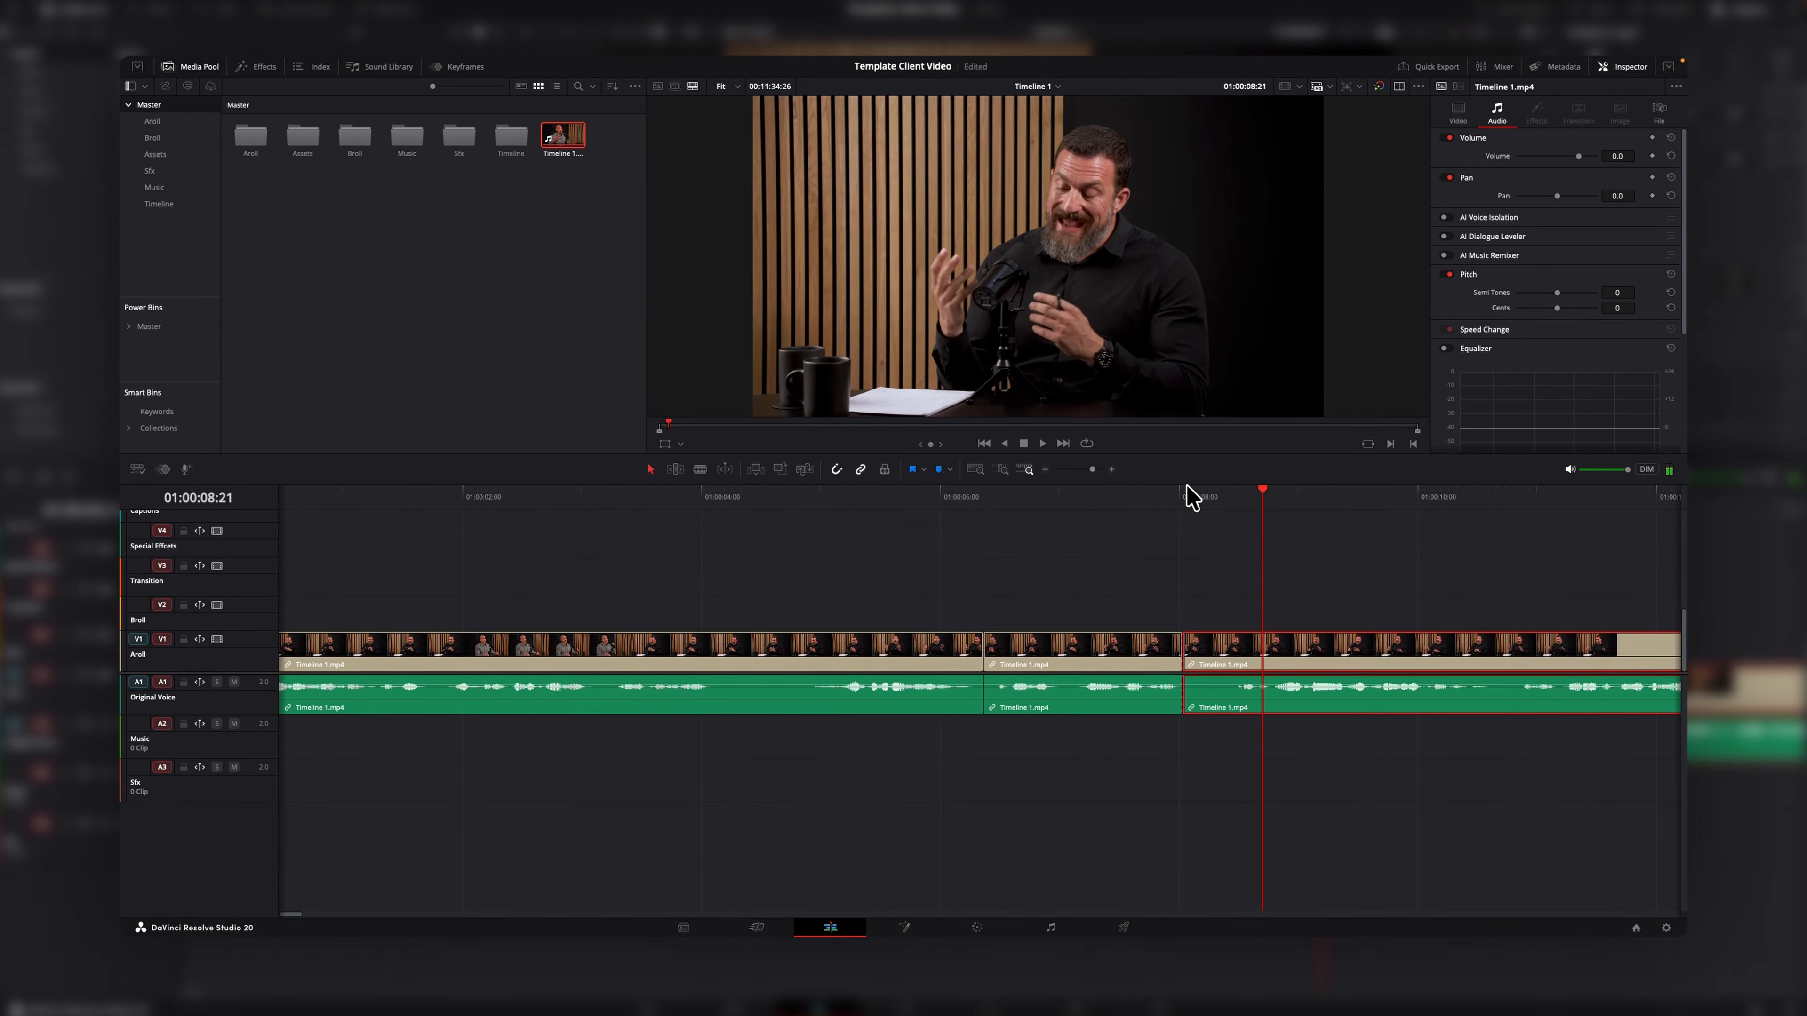
key(ctrl+b)
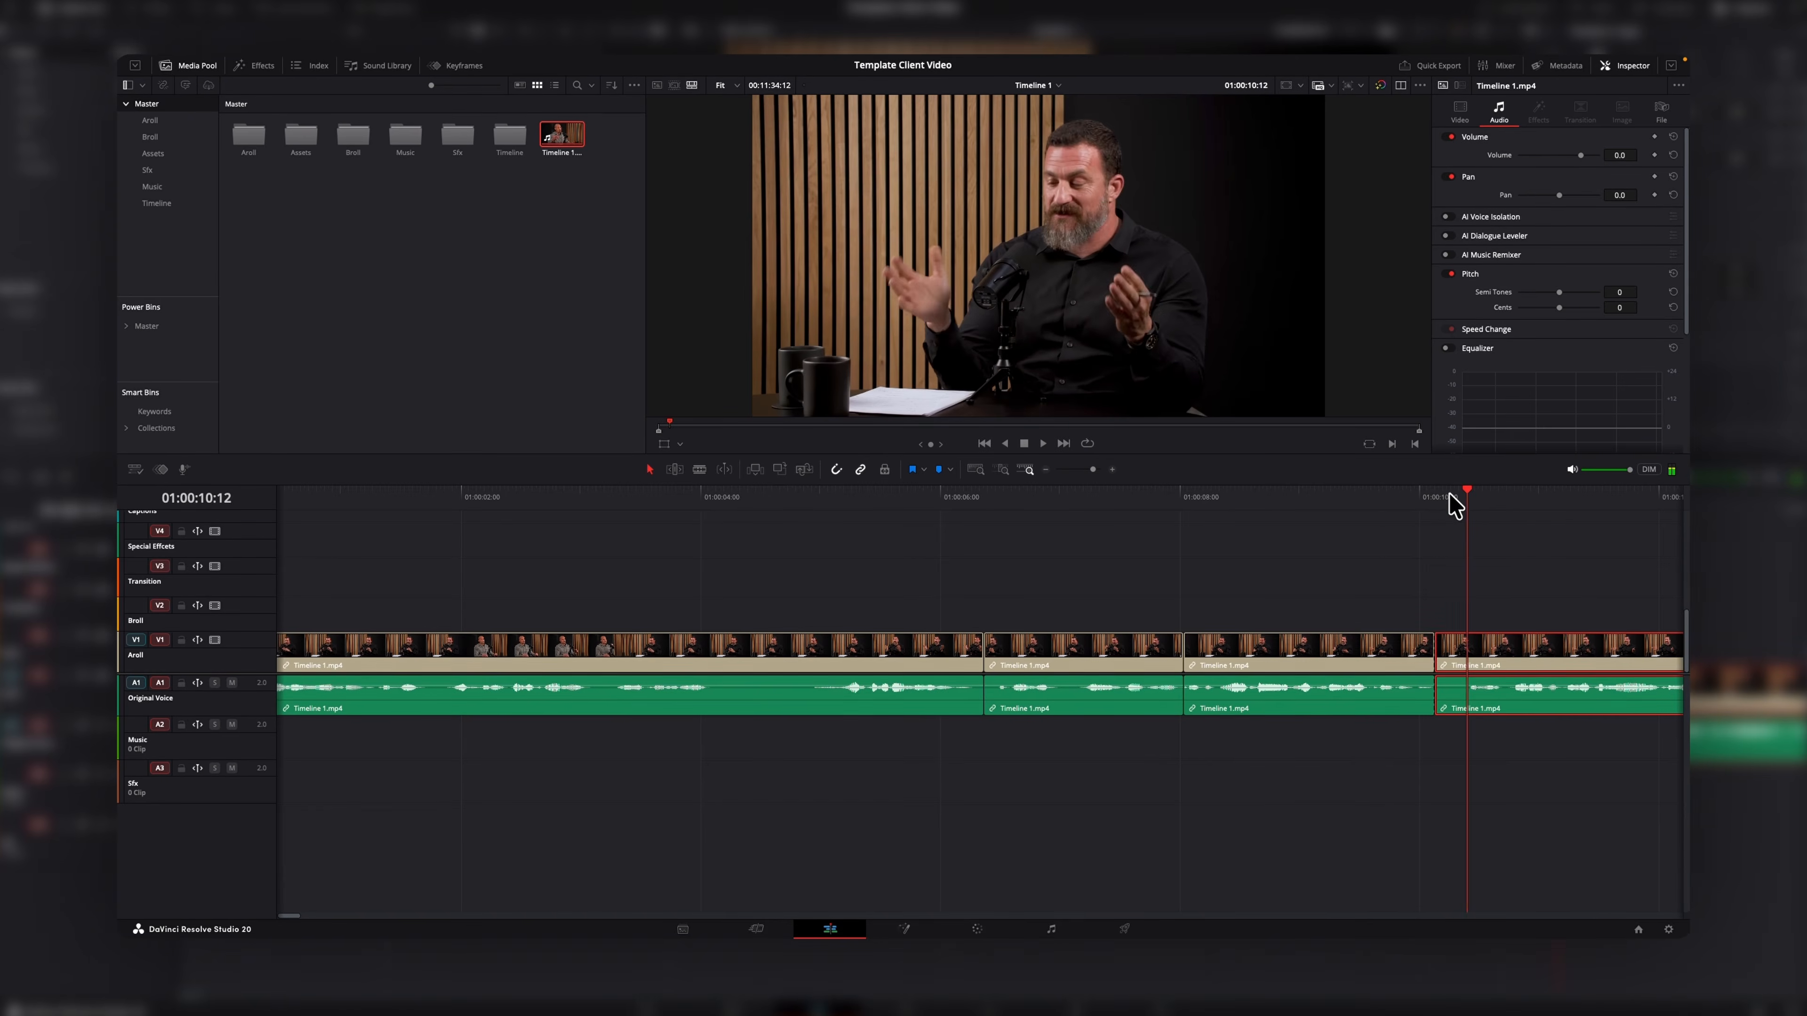
key(ctrl+minus)
click(1207, 501)
key(ctrl+b)
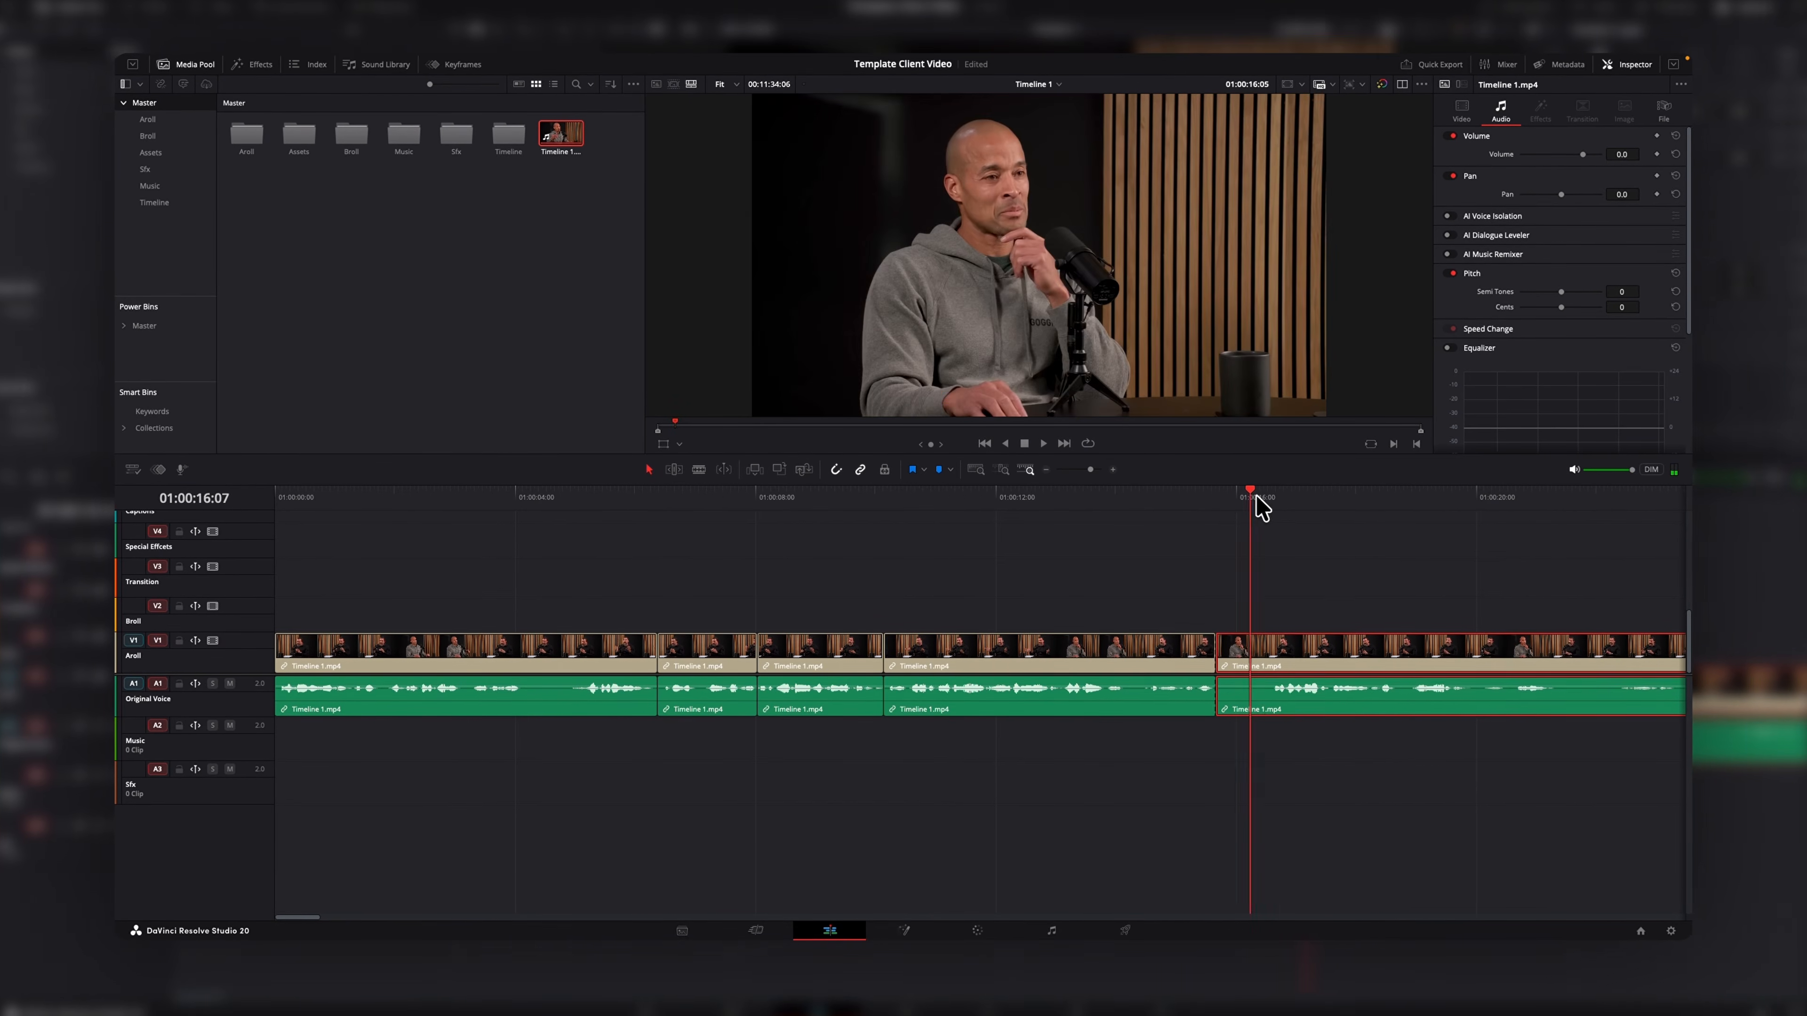
Make further splits, ripple-trim the clip start to the playhead and play back the edit.
click(1389, 506)
key(ctrl+b)
drag(1391, 511, 1611, 490)
key(ctrl+shift+bracketleft)
key(ctrl+b)
key(space)
click(1038, 498)
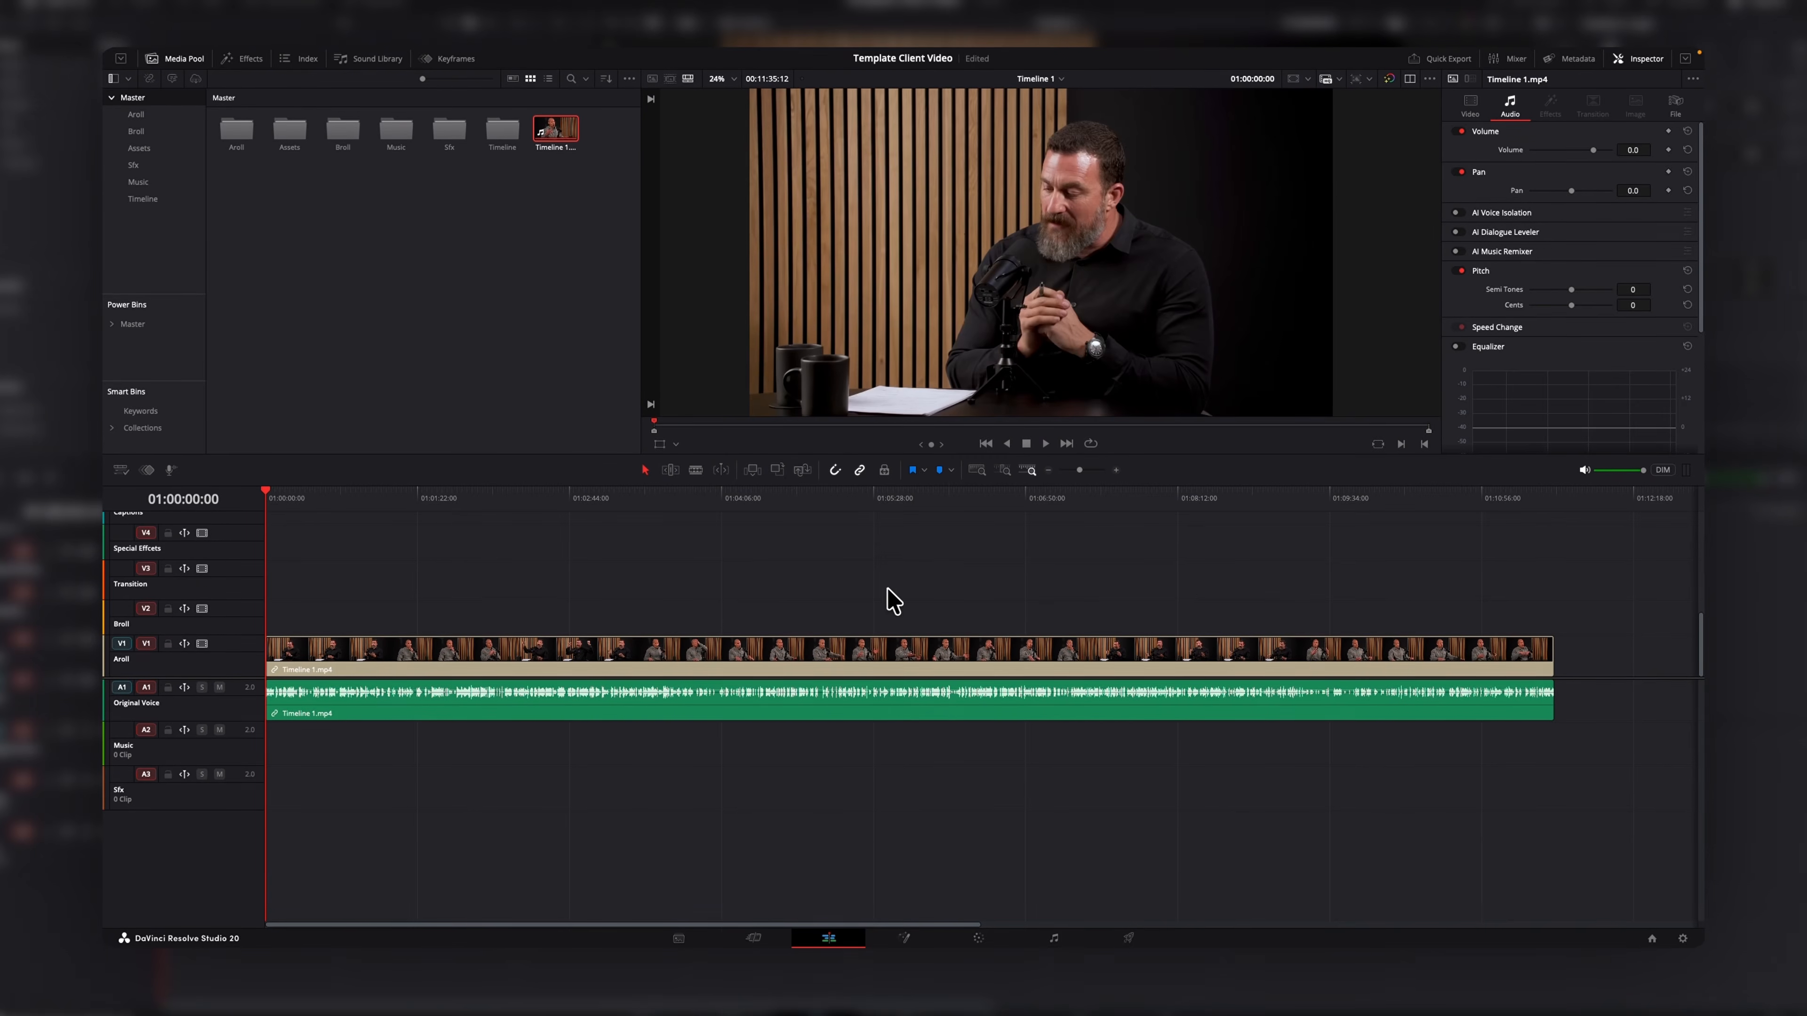
Apply Ripple Delete Silence to the selected A-roll clip from the clip's audio operations.
click(693, 642)
mouse_move(510, 57)
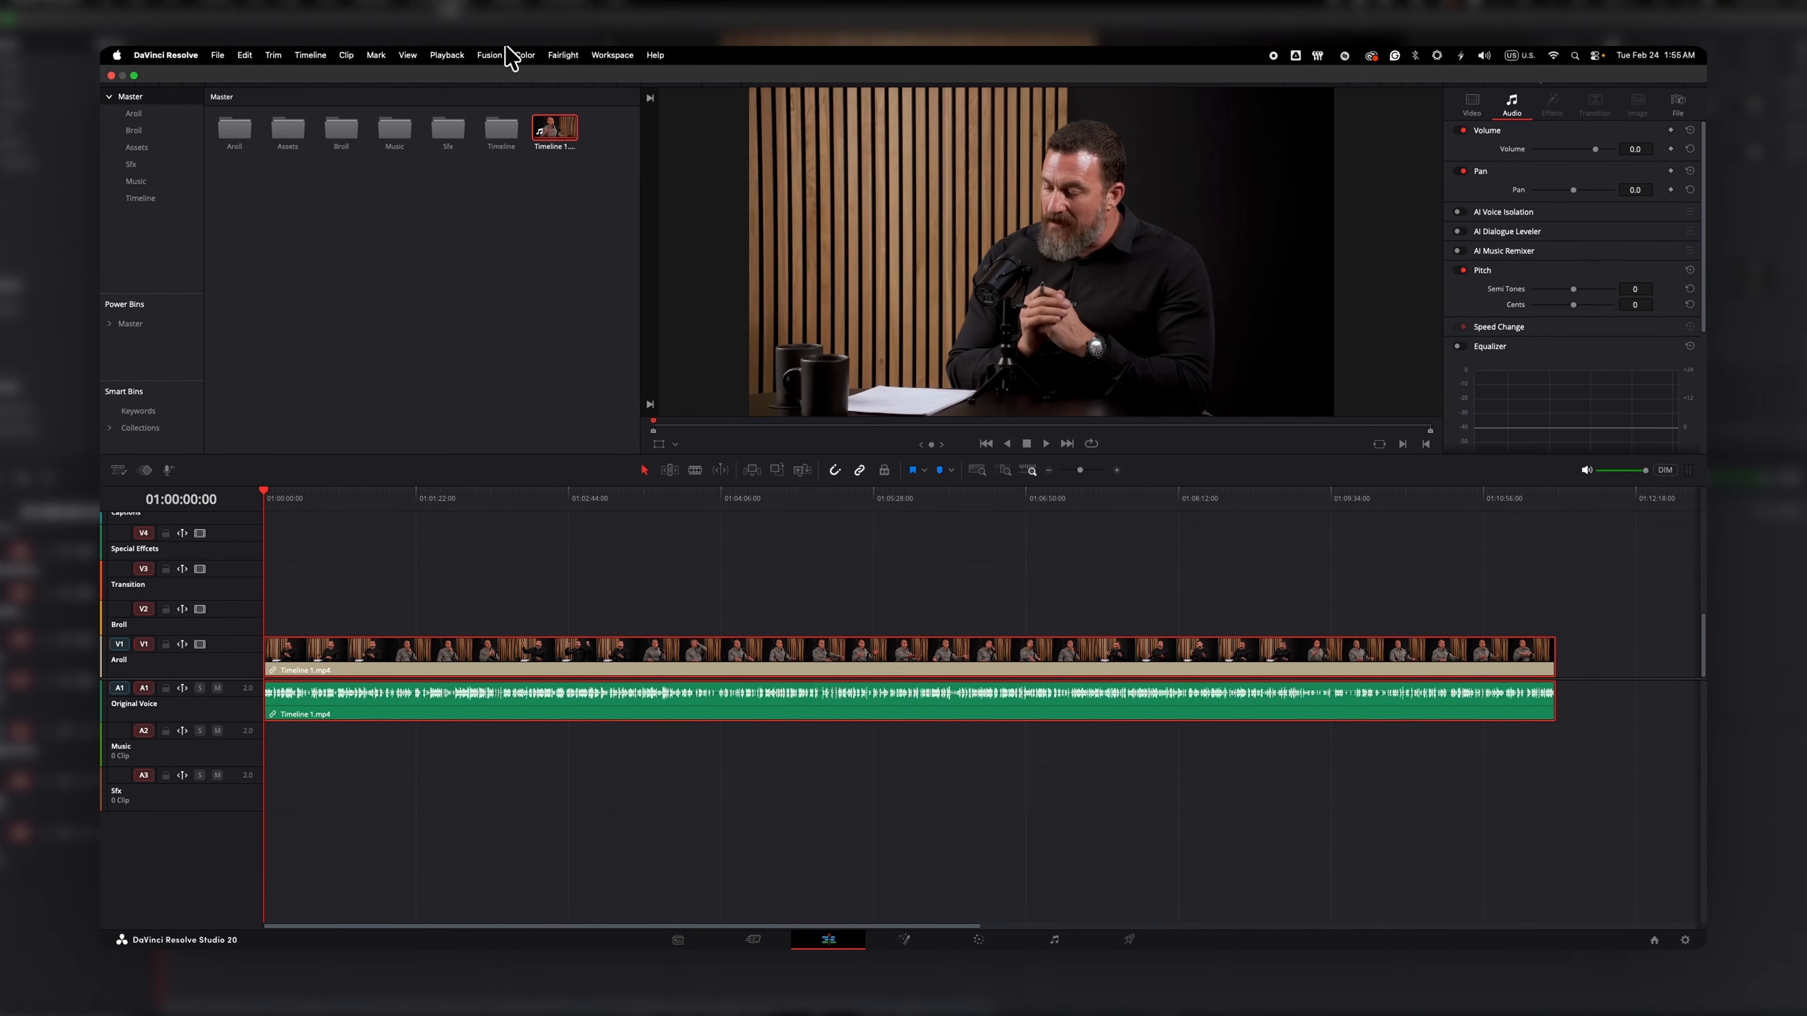
click(347, 55)
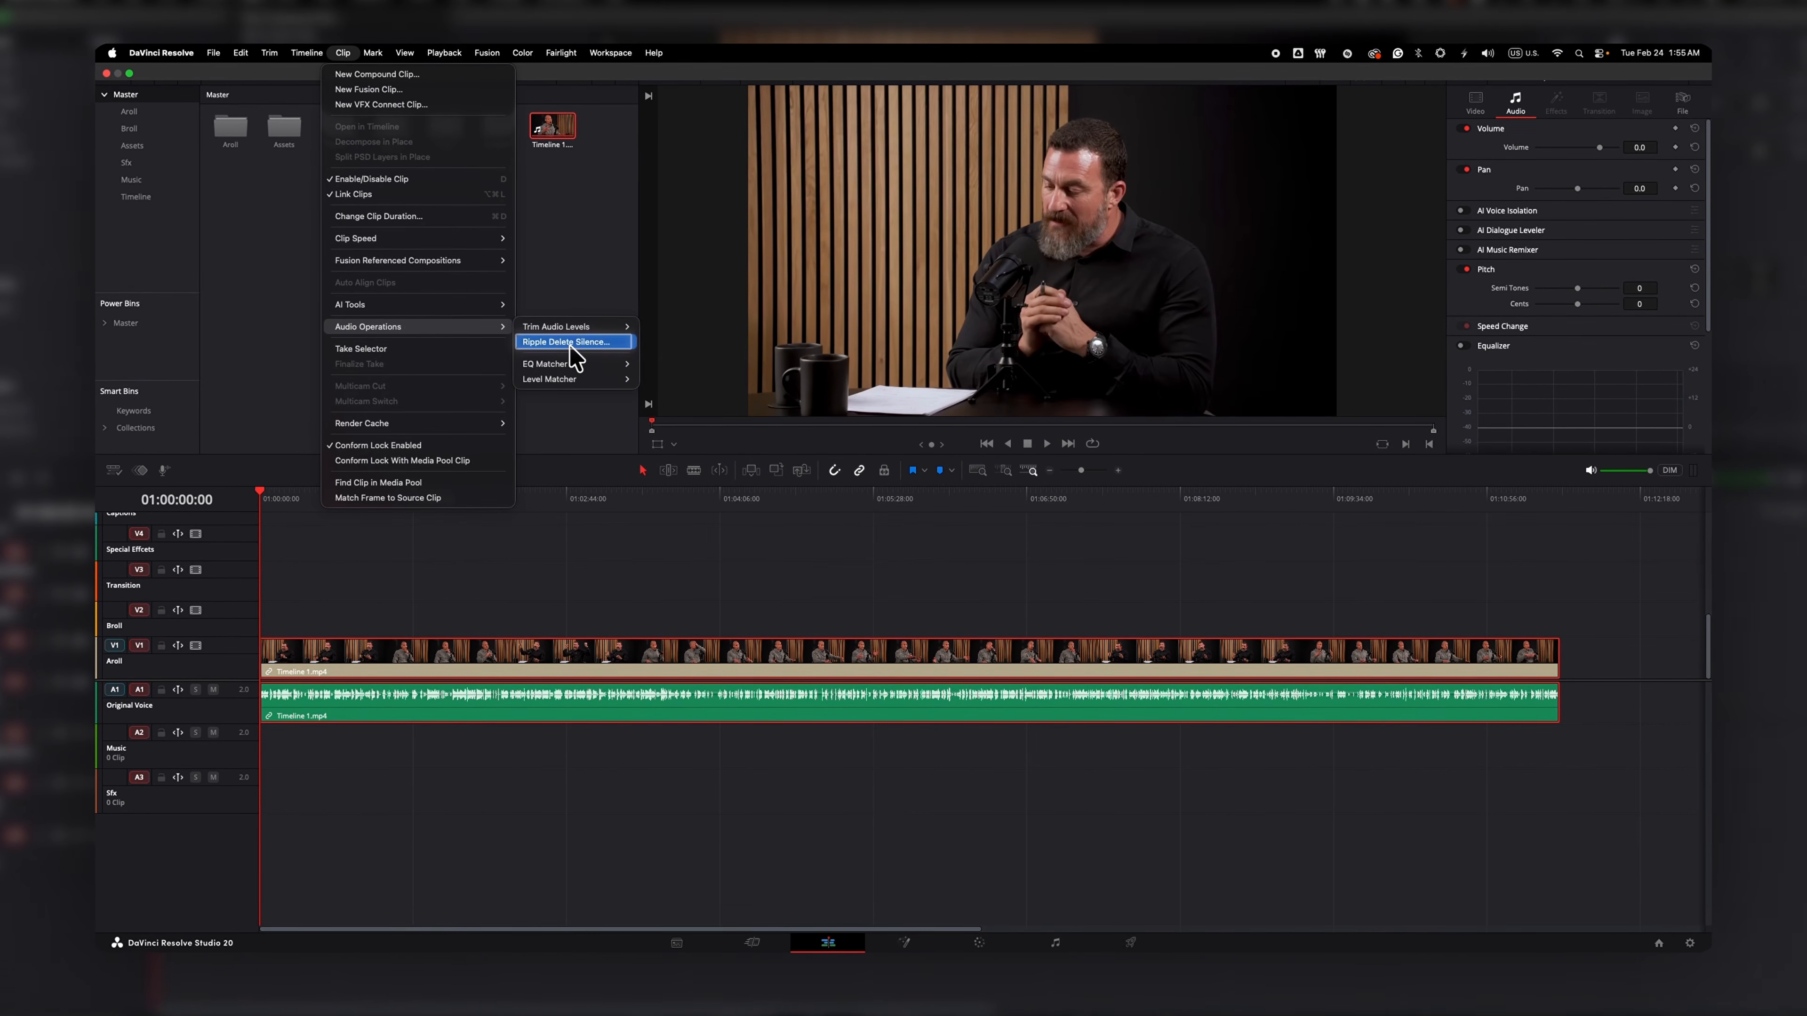
click(567, 342)
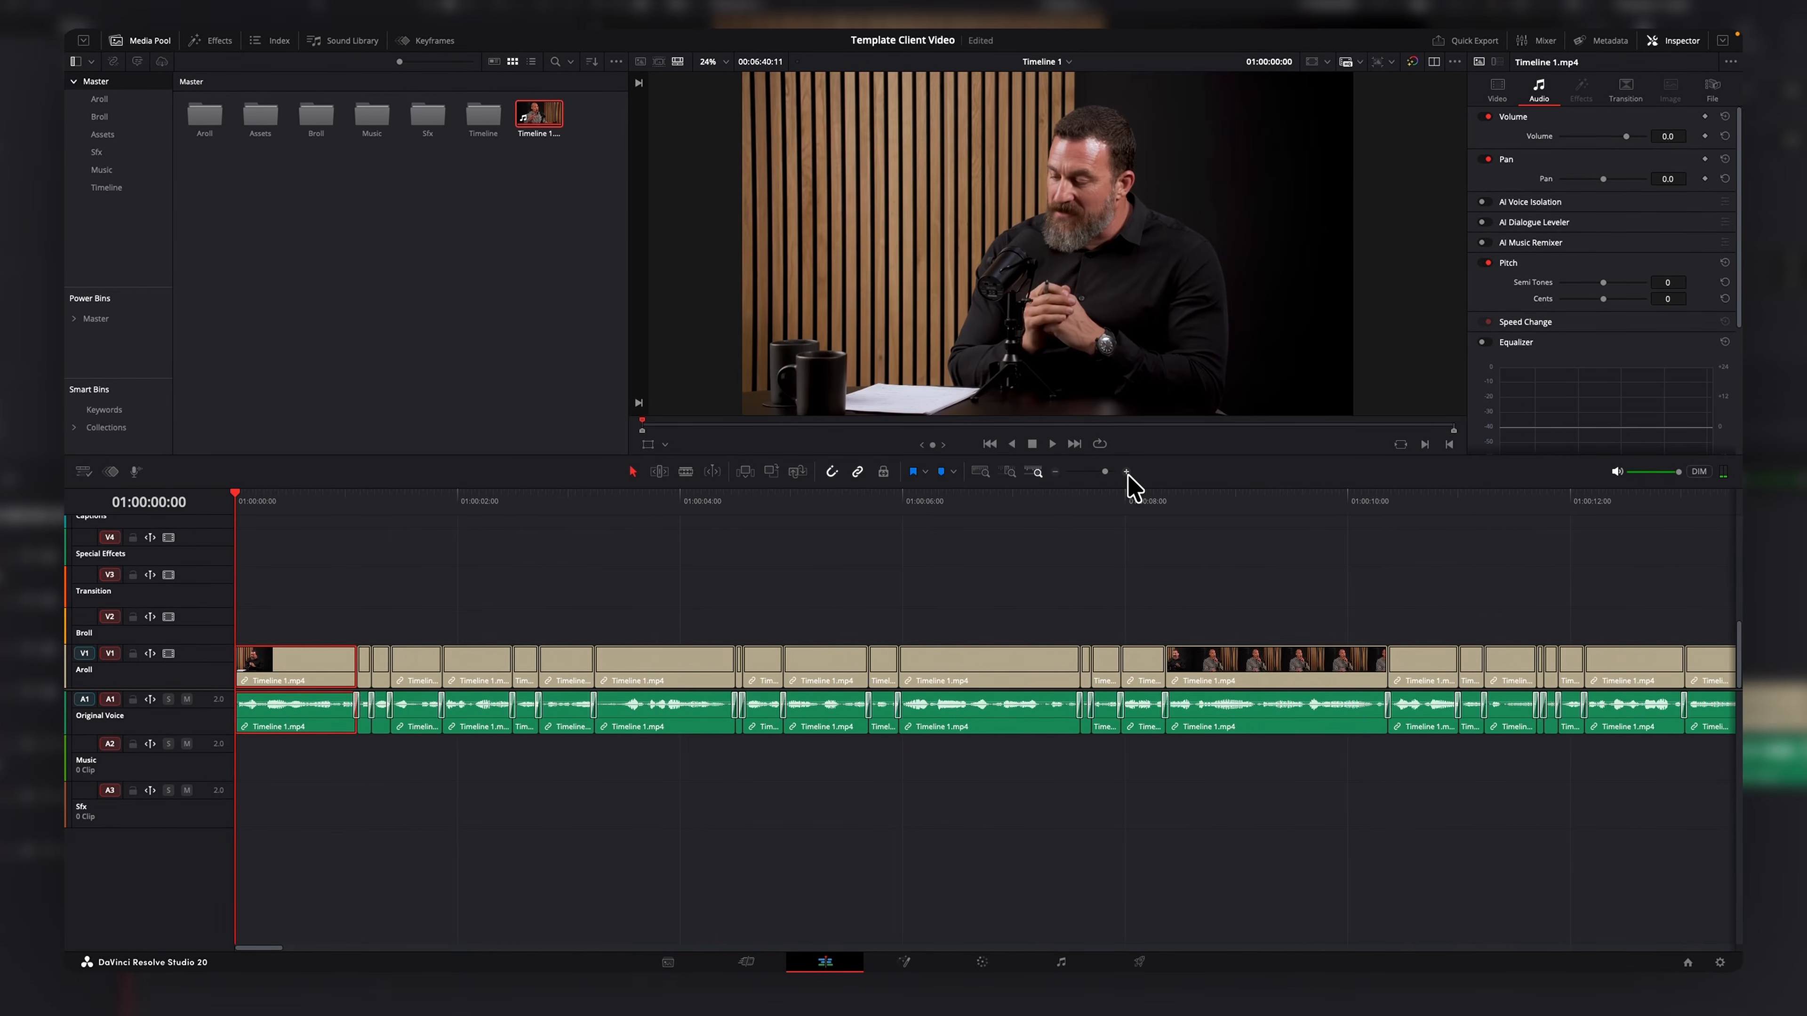
click(1127, 472)
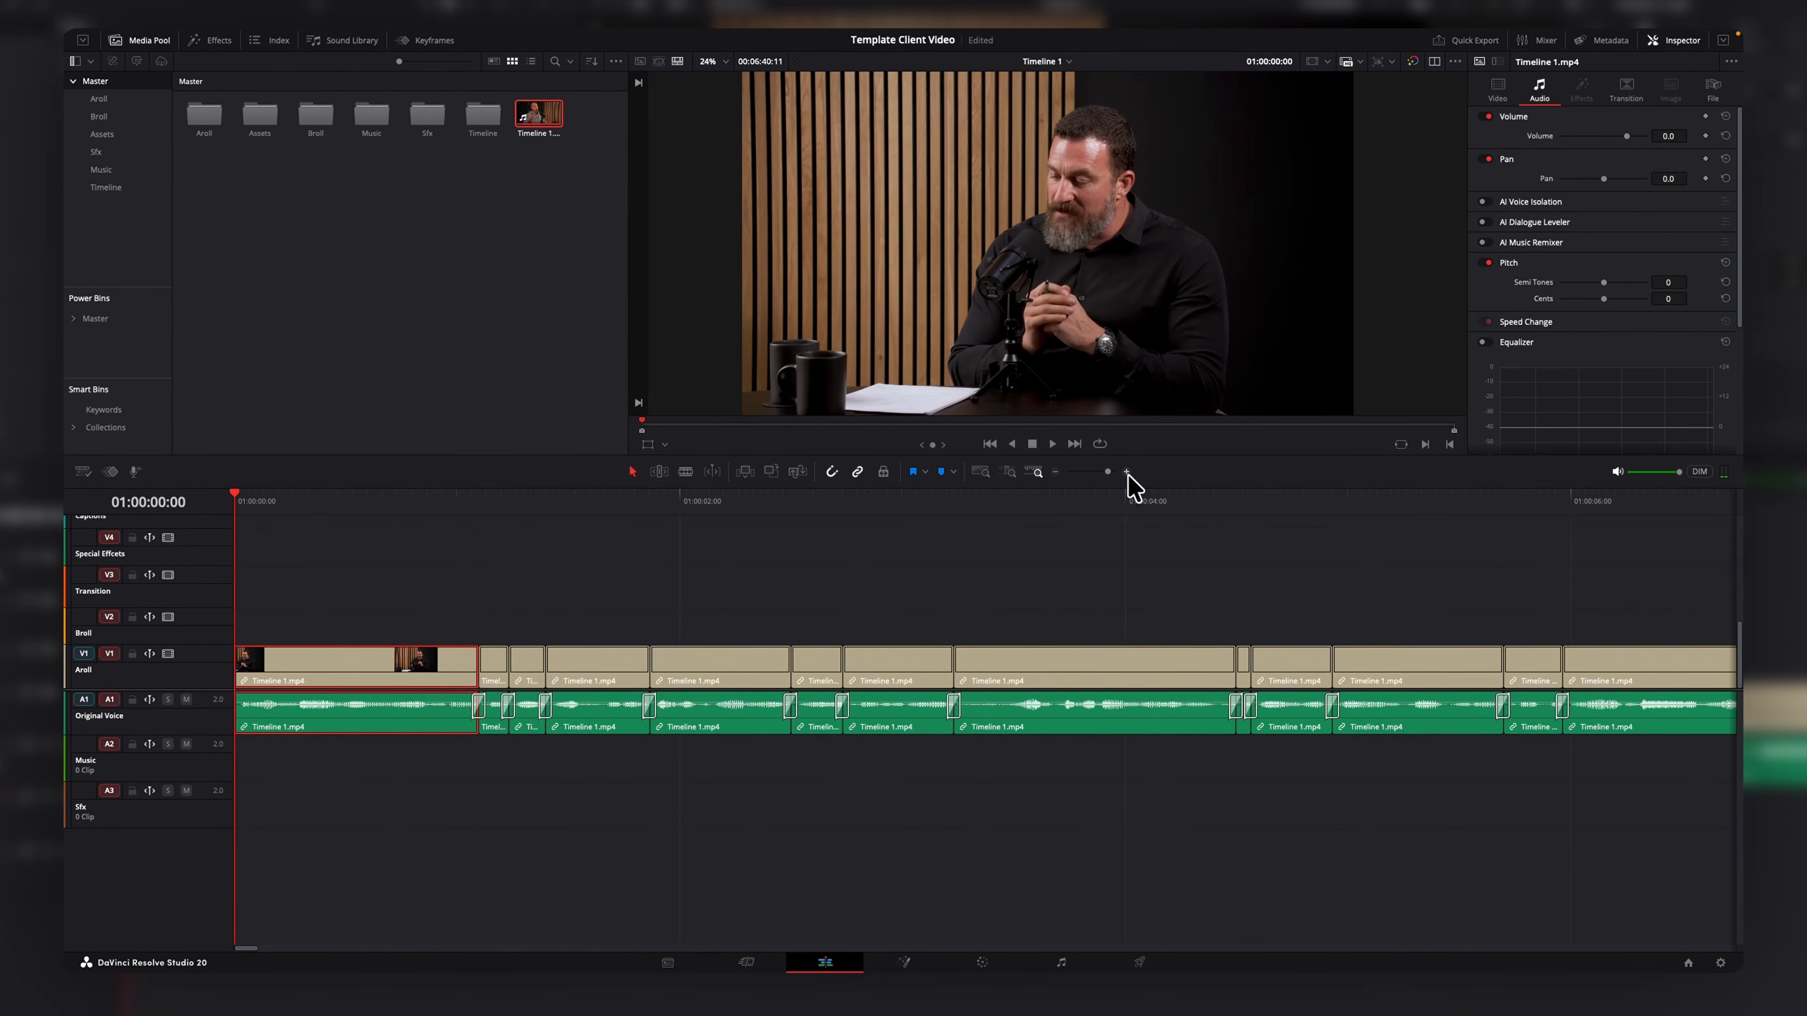
drag(350, 500, 1492, 597)
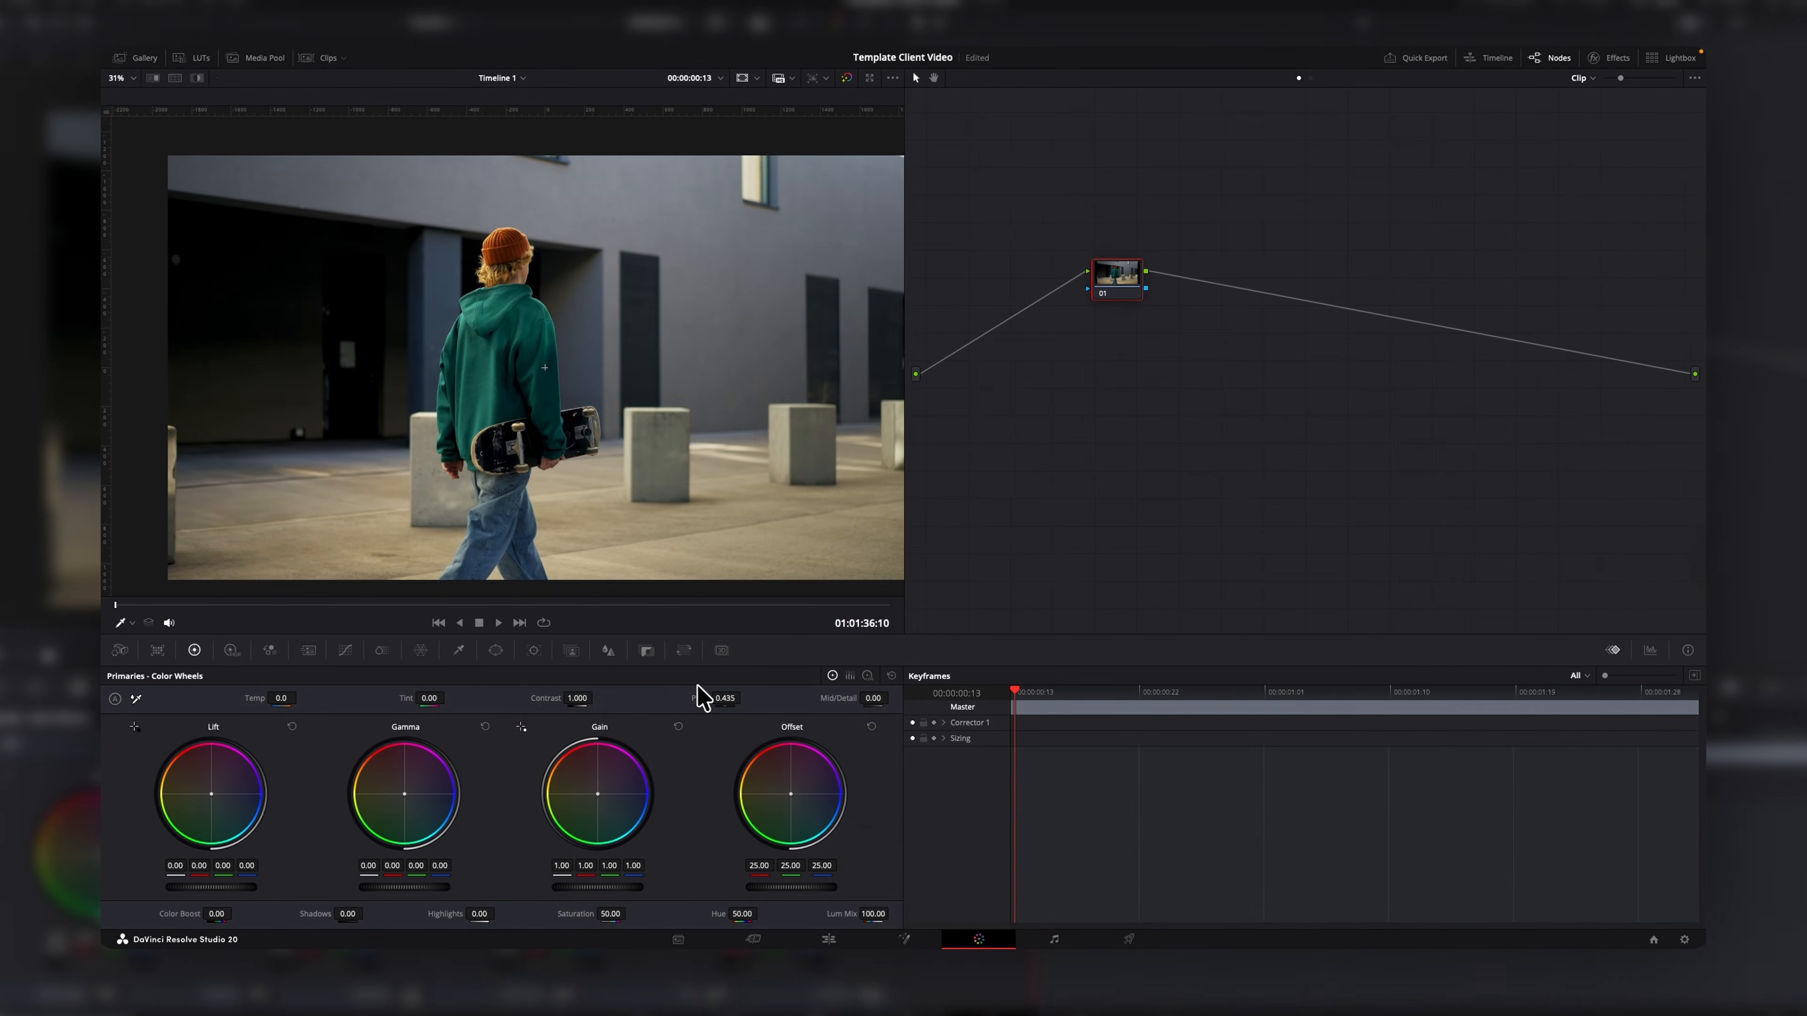
Place Magic Mask points on the skateboarder, zooming in to add a point on his hand.
click(574, 654)
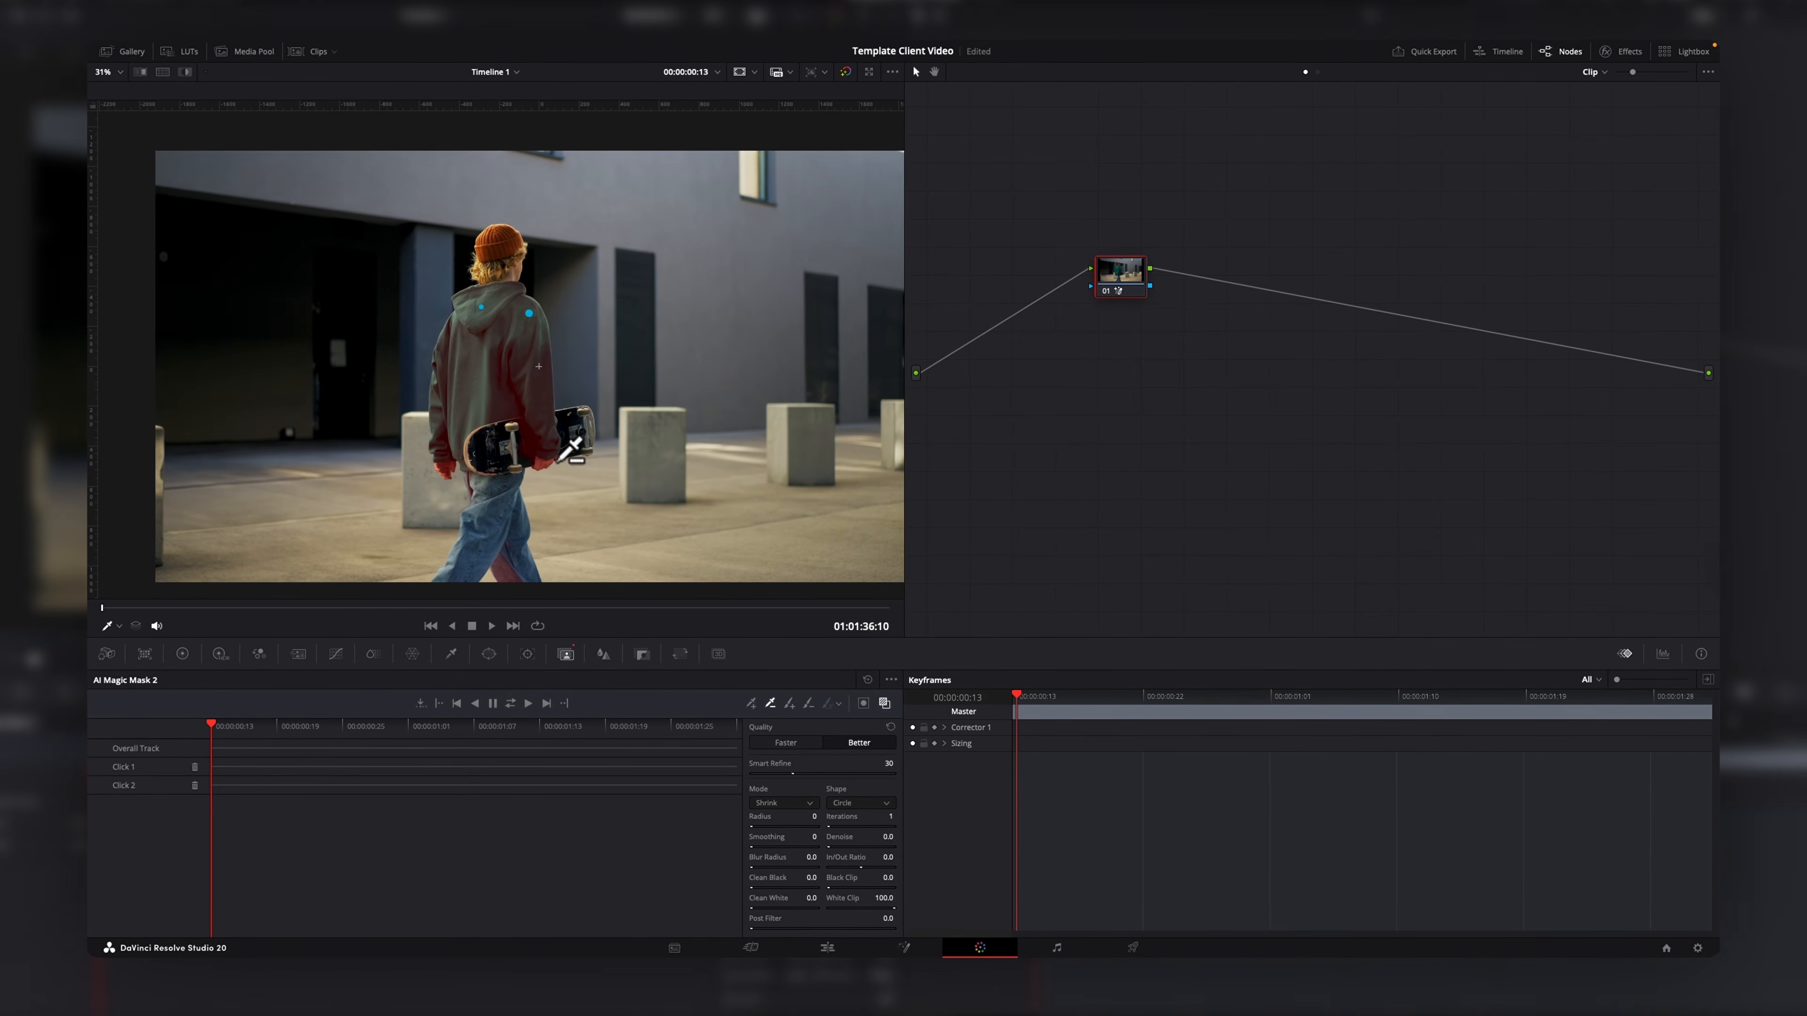
scroll(562, 458, up, 4)
click(599, 464)
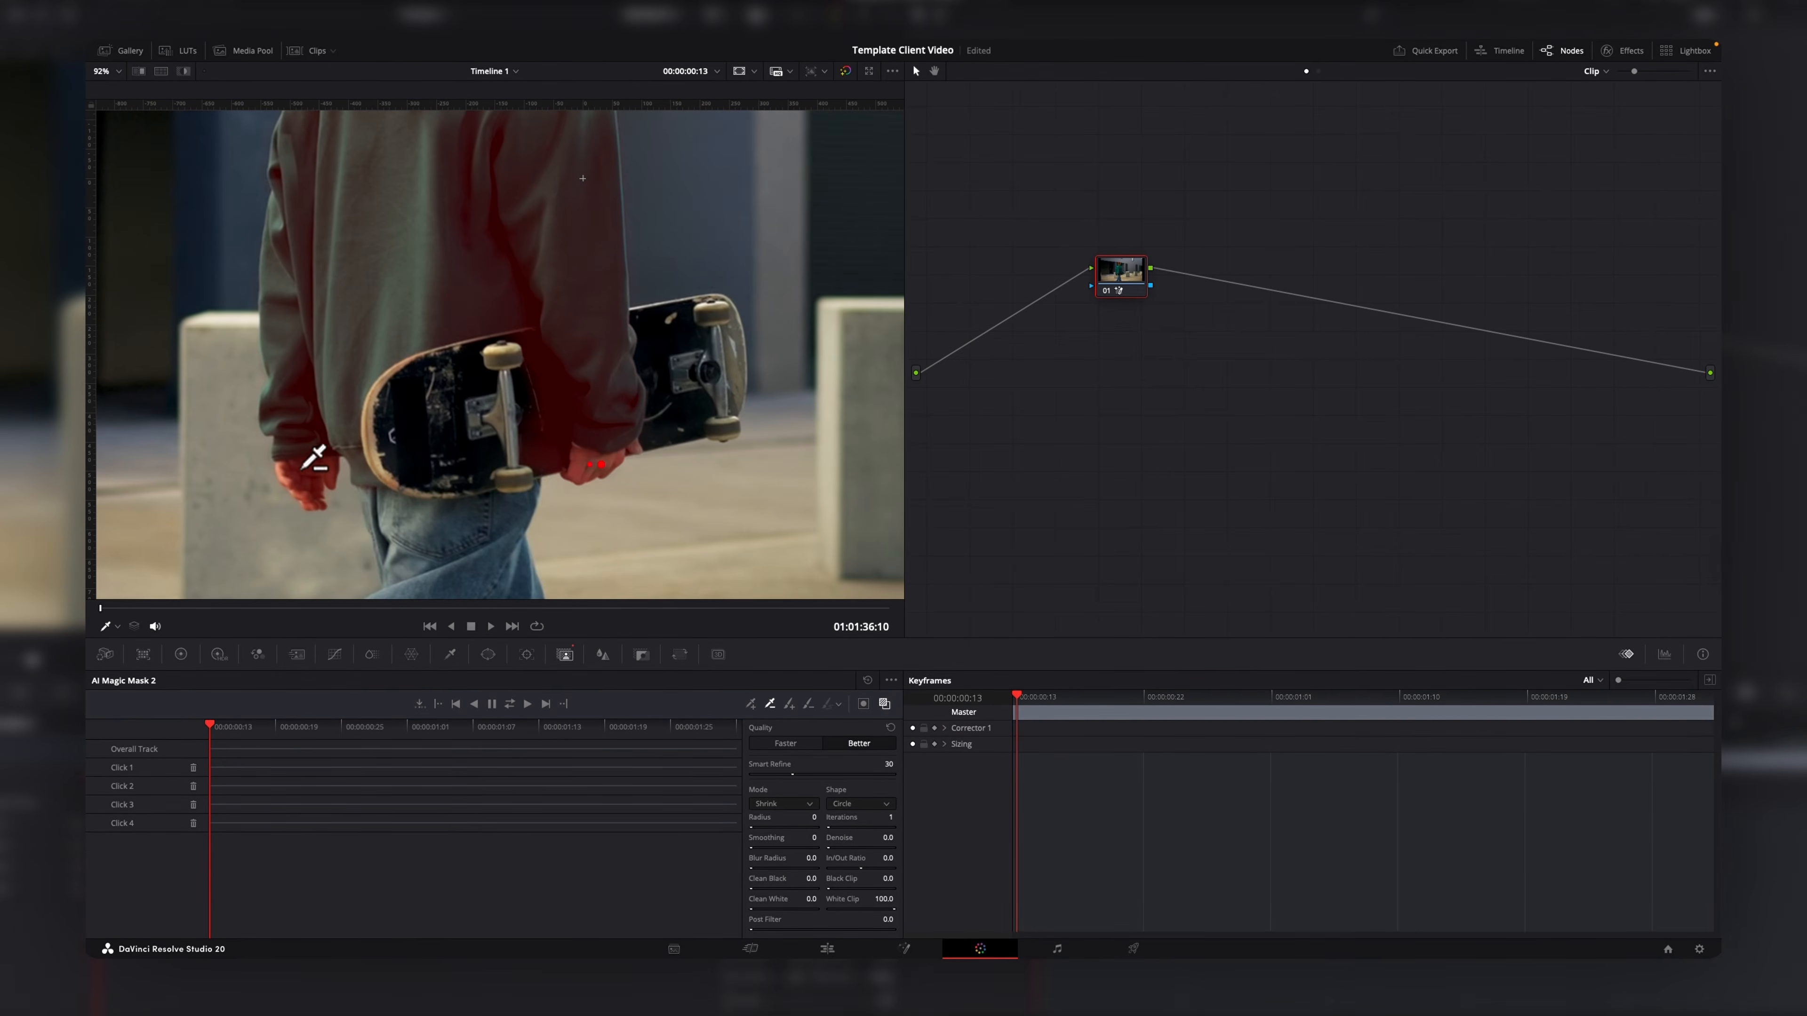
scroll(502, 447, down, 5)
Return to the Magic Mask and track the mask across the whole clip.
click(180, 654)
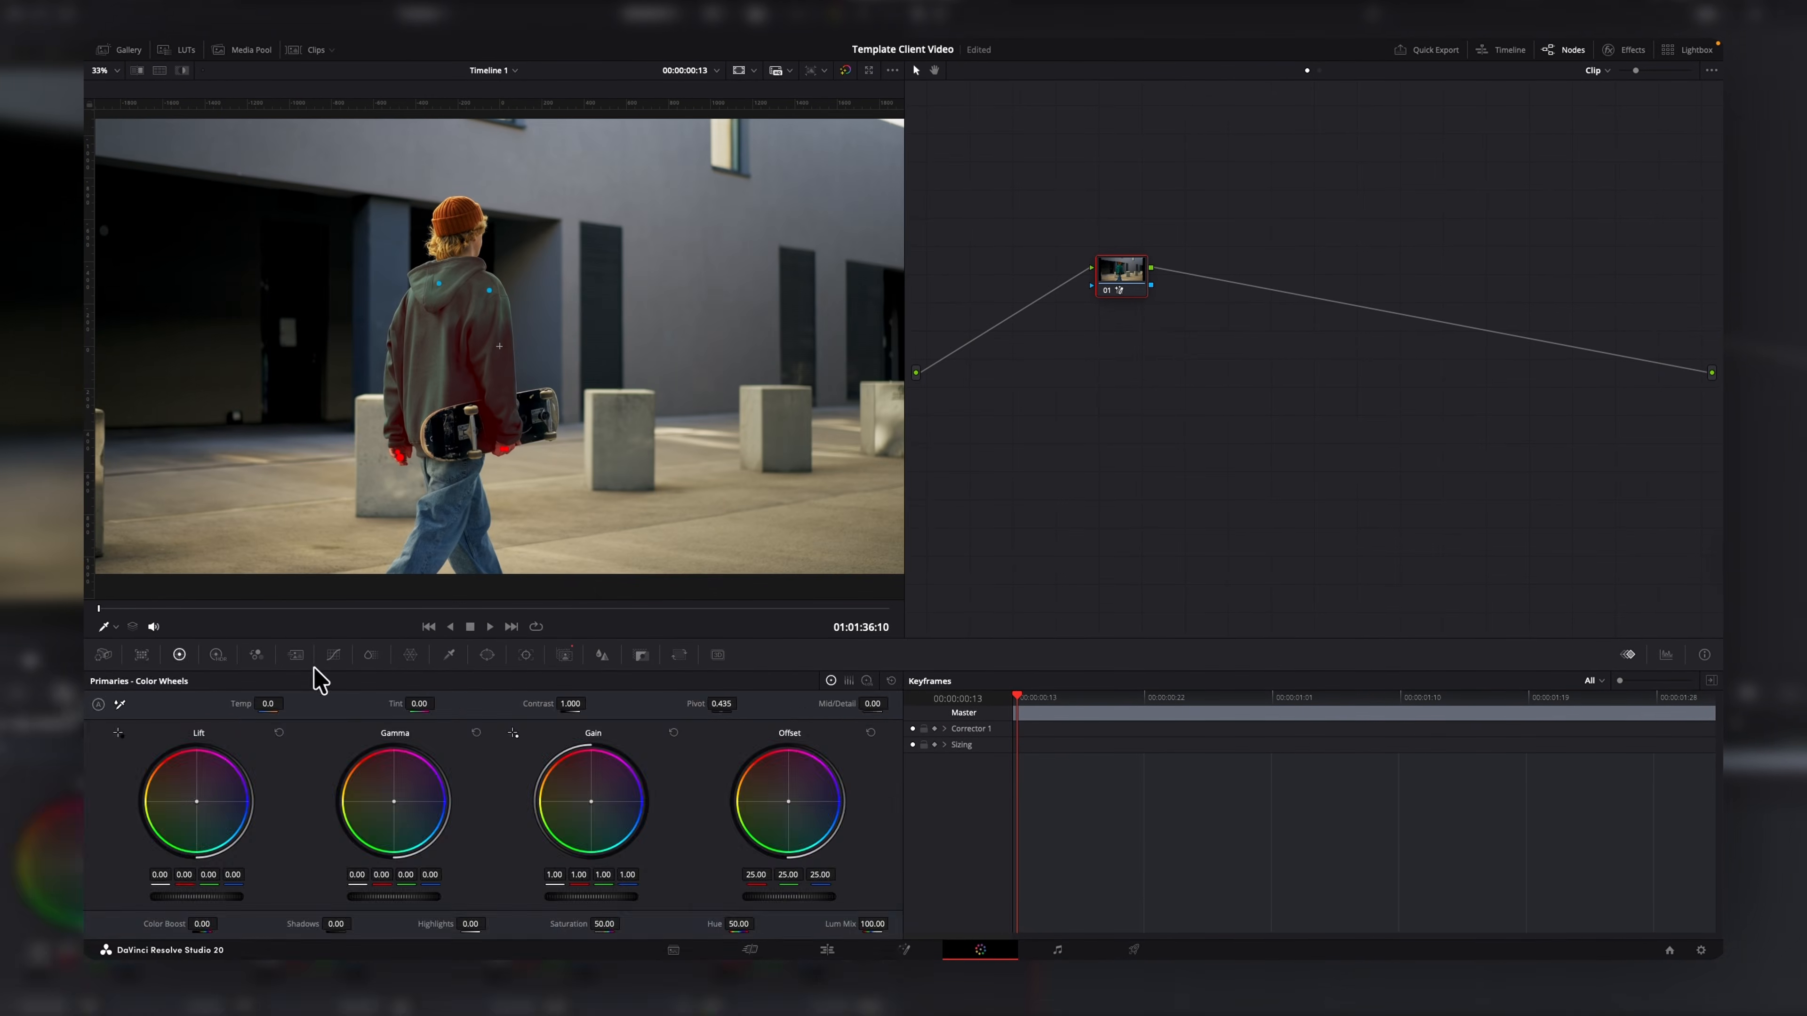
click(564, 654)
click(509, 704)
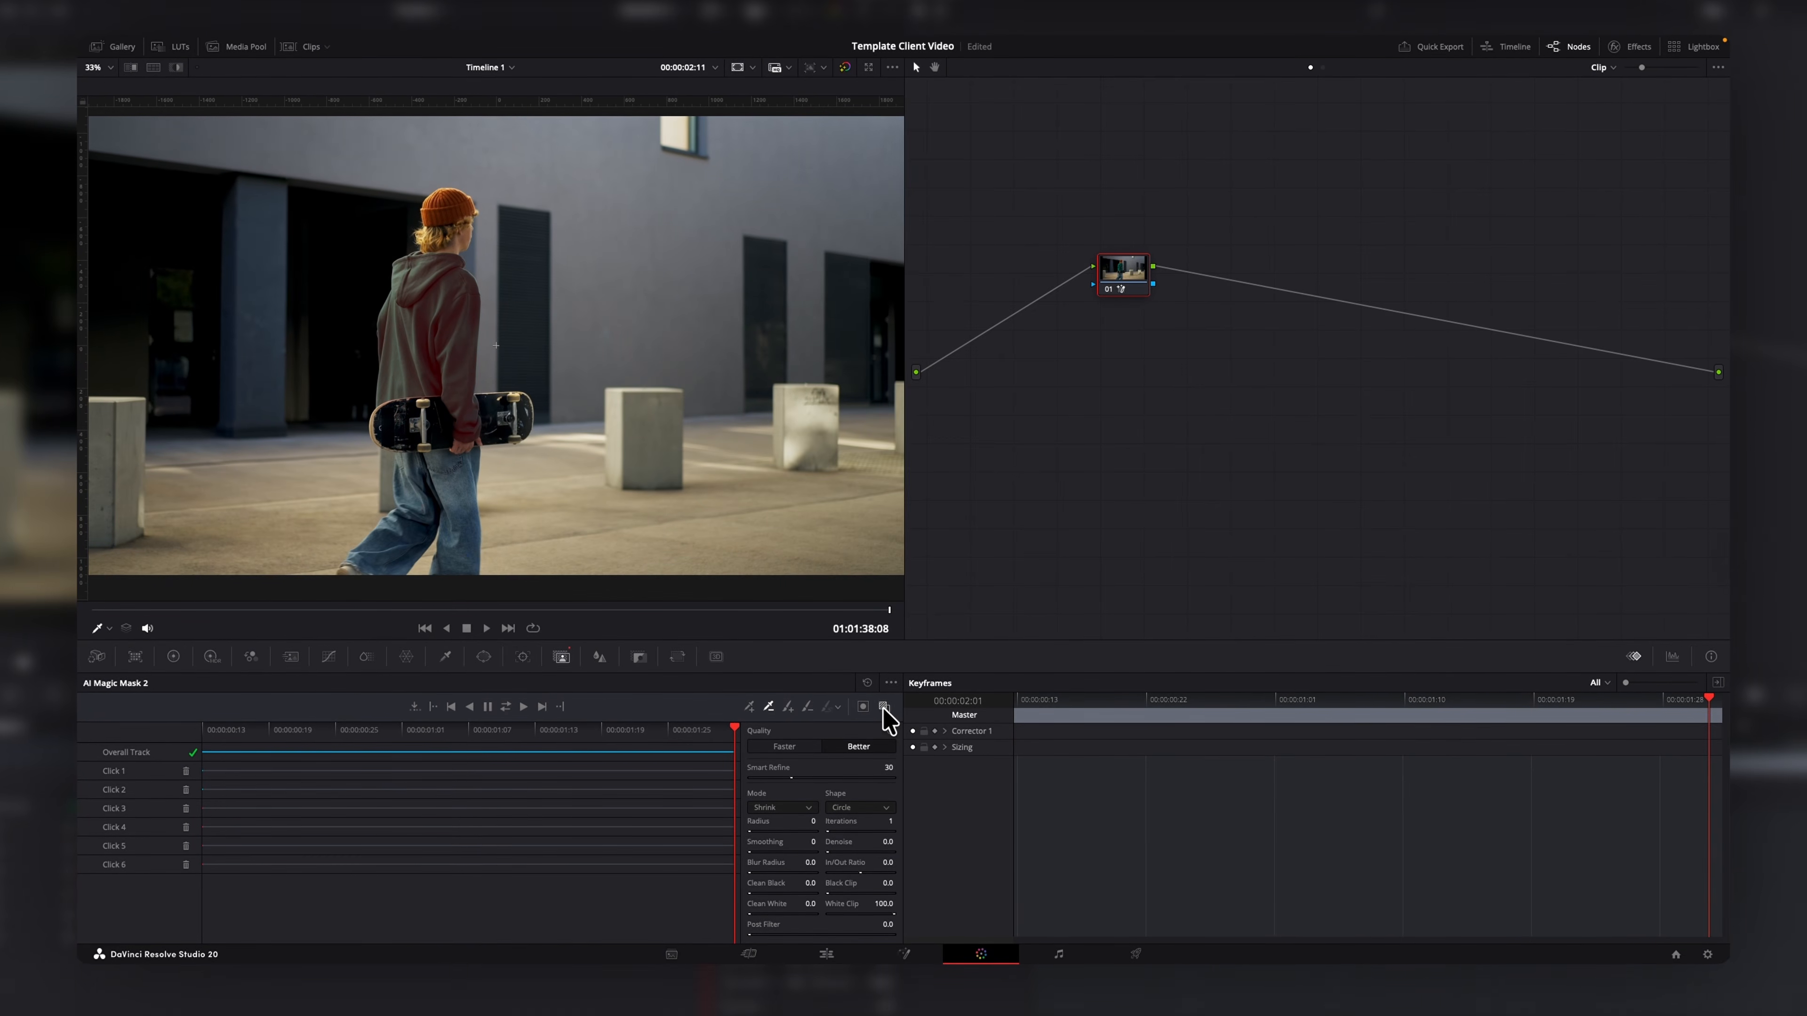
Move the title onto the track above the A-roll clip and put a copy of the clip above the title.
click(172, 656)
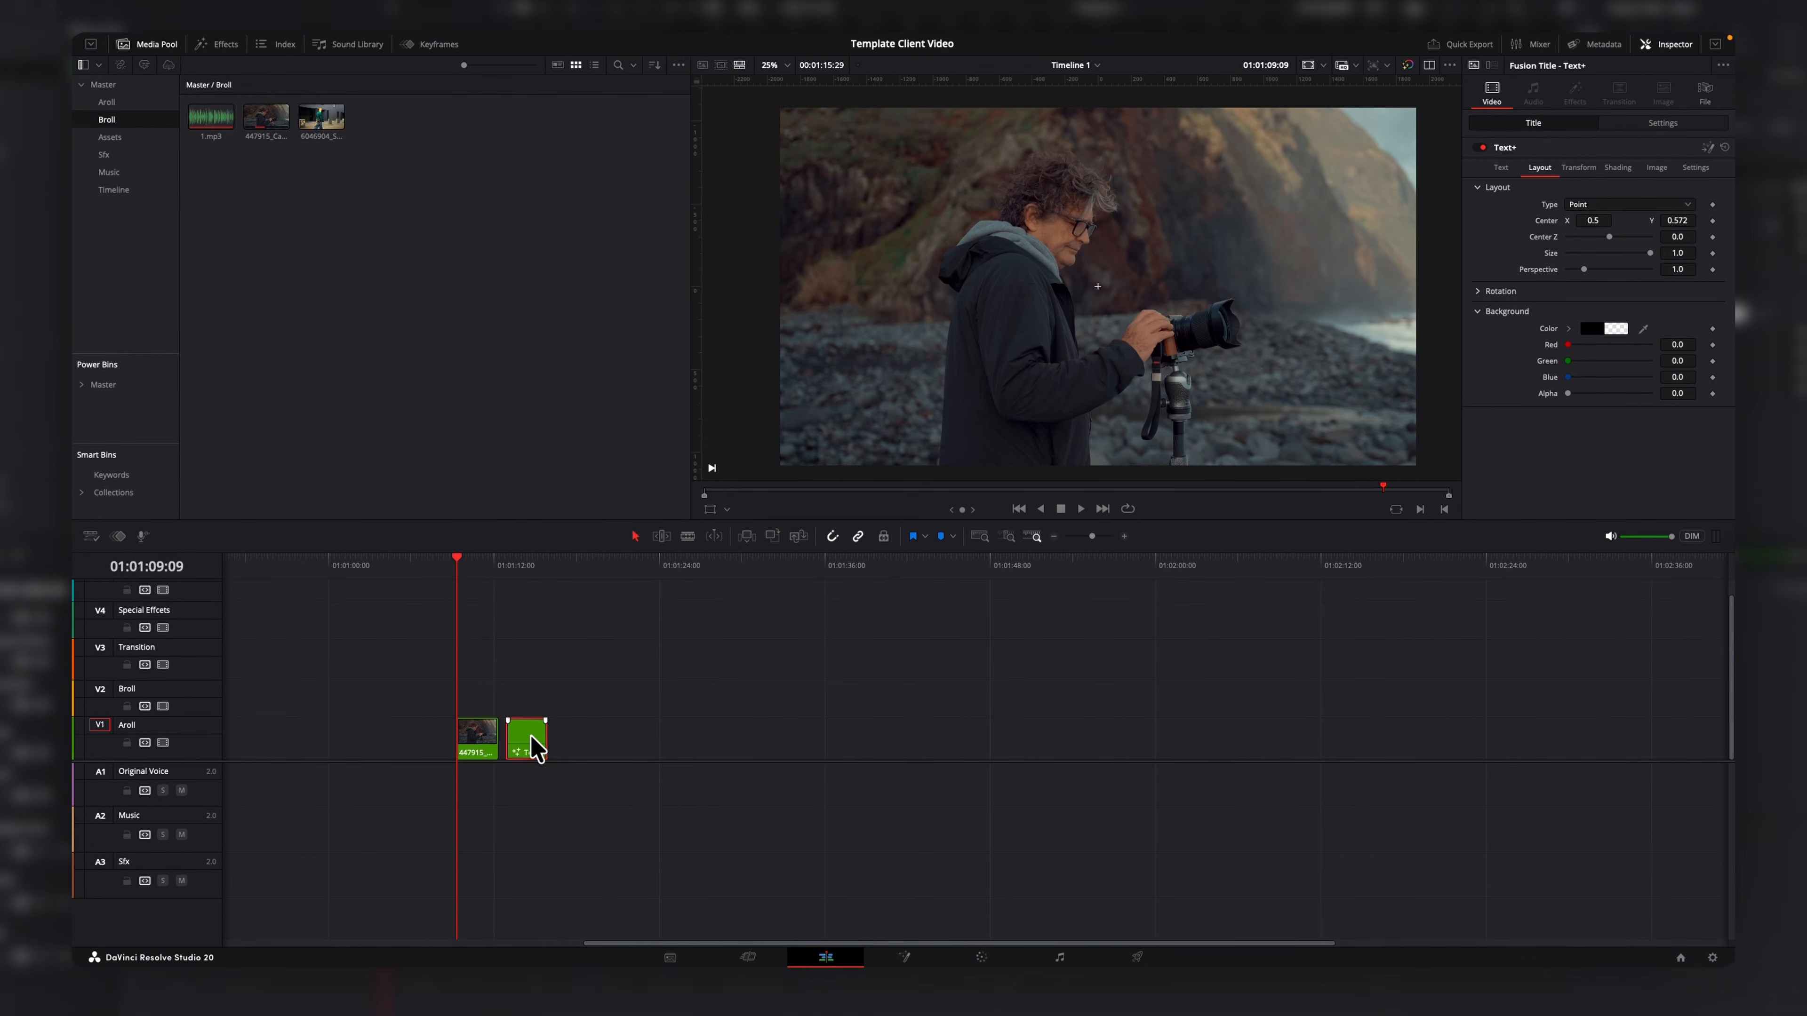
drag(524, 696, 485, 691)
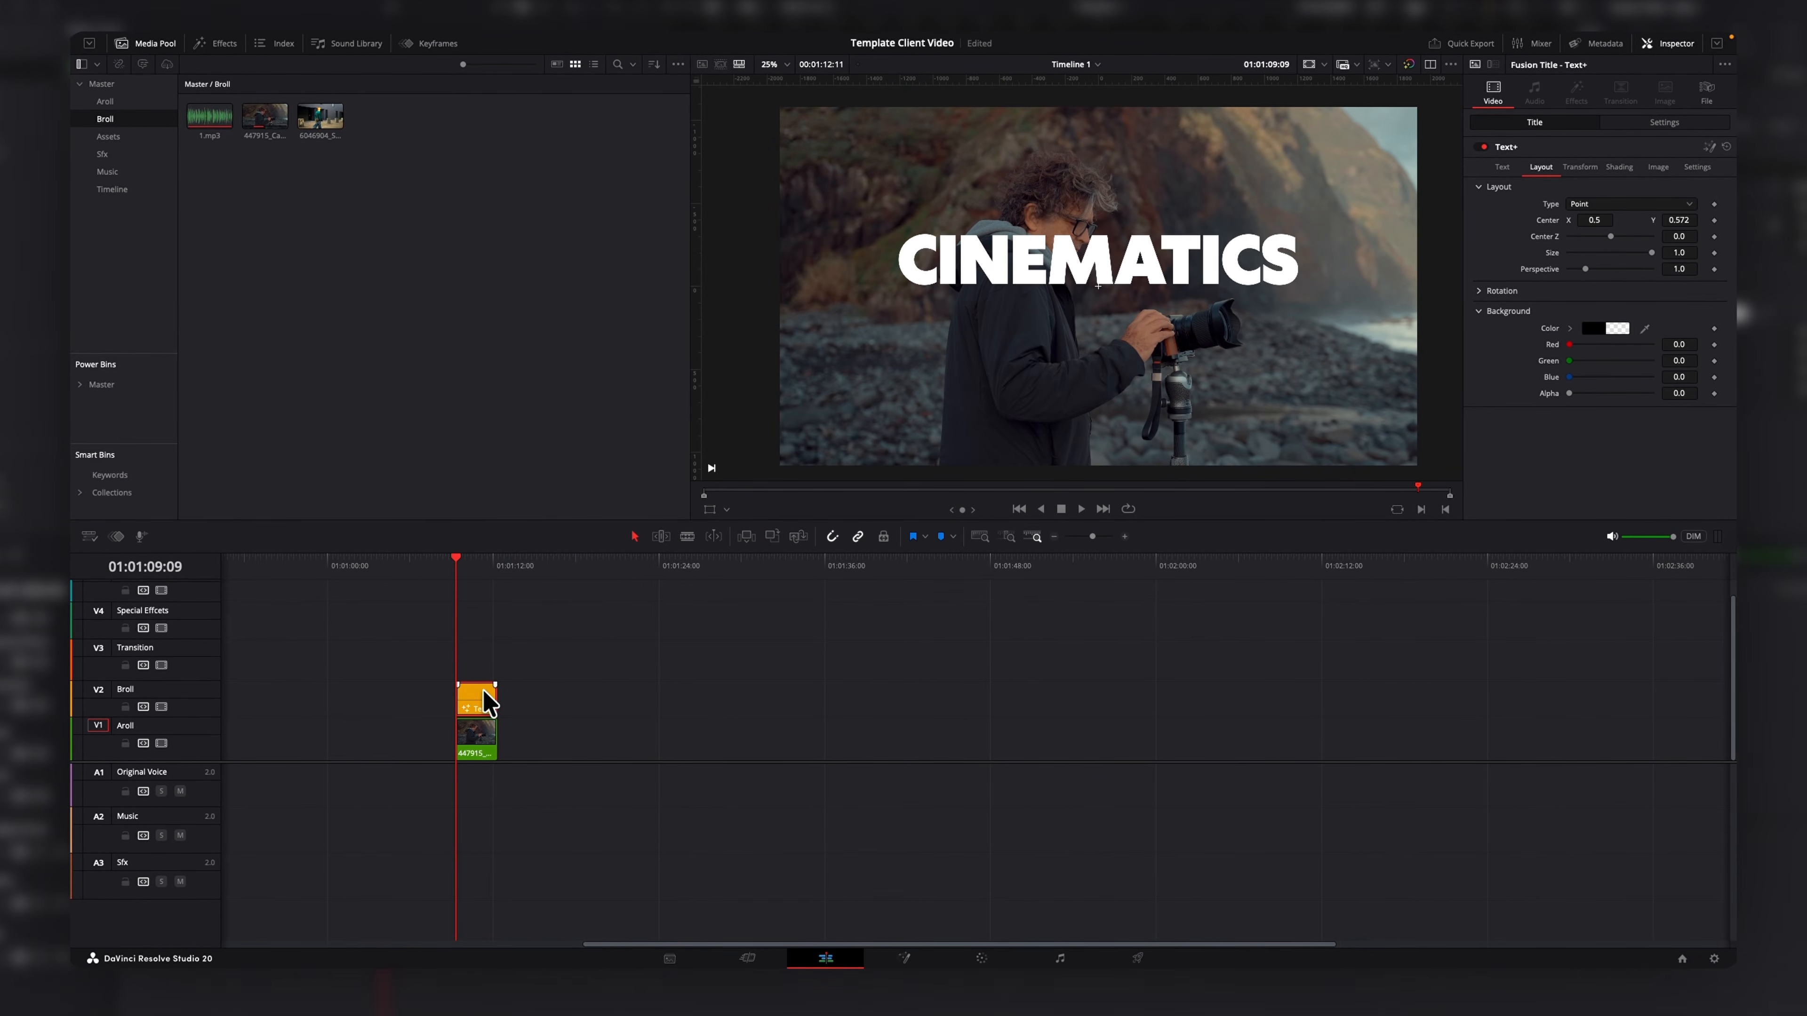
click(486, 749)
drag(486, 751, 489, 660)
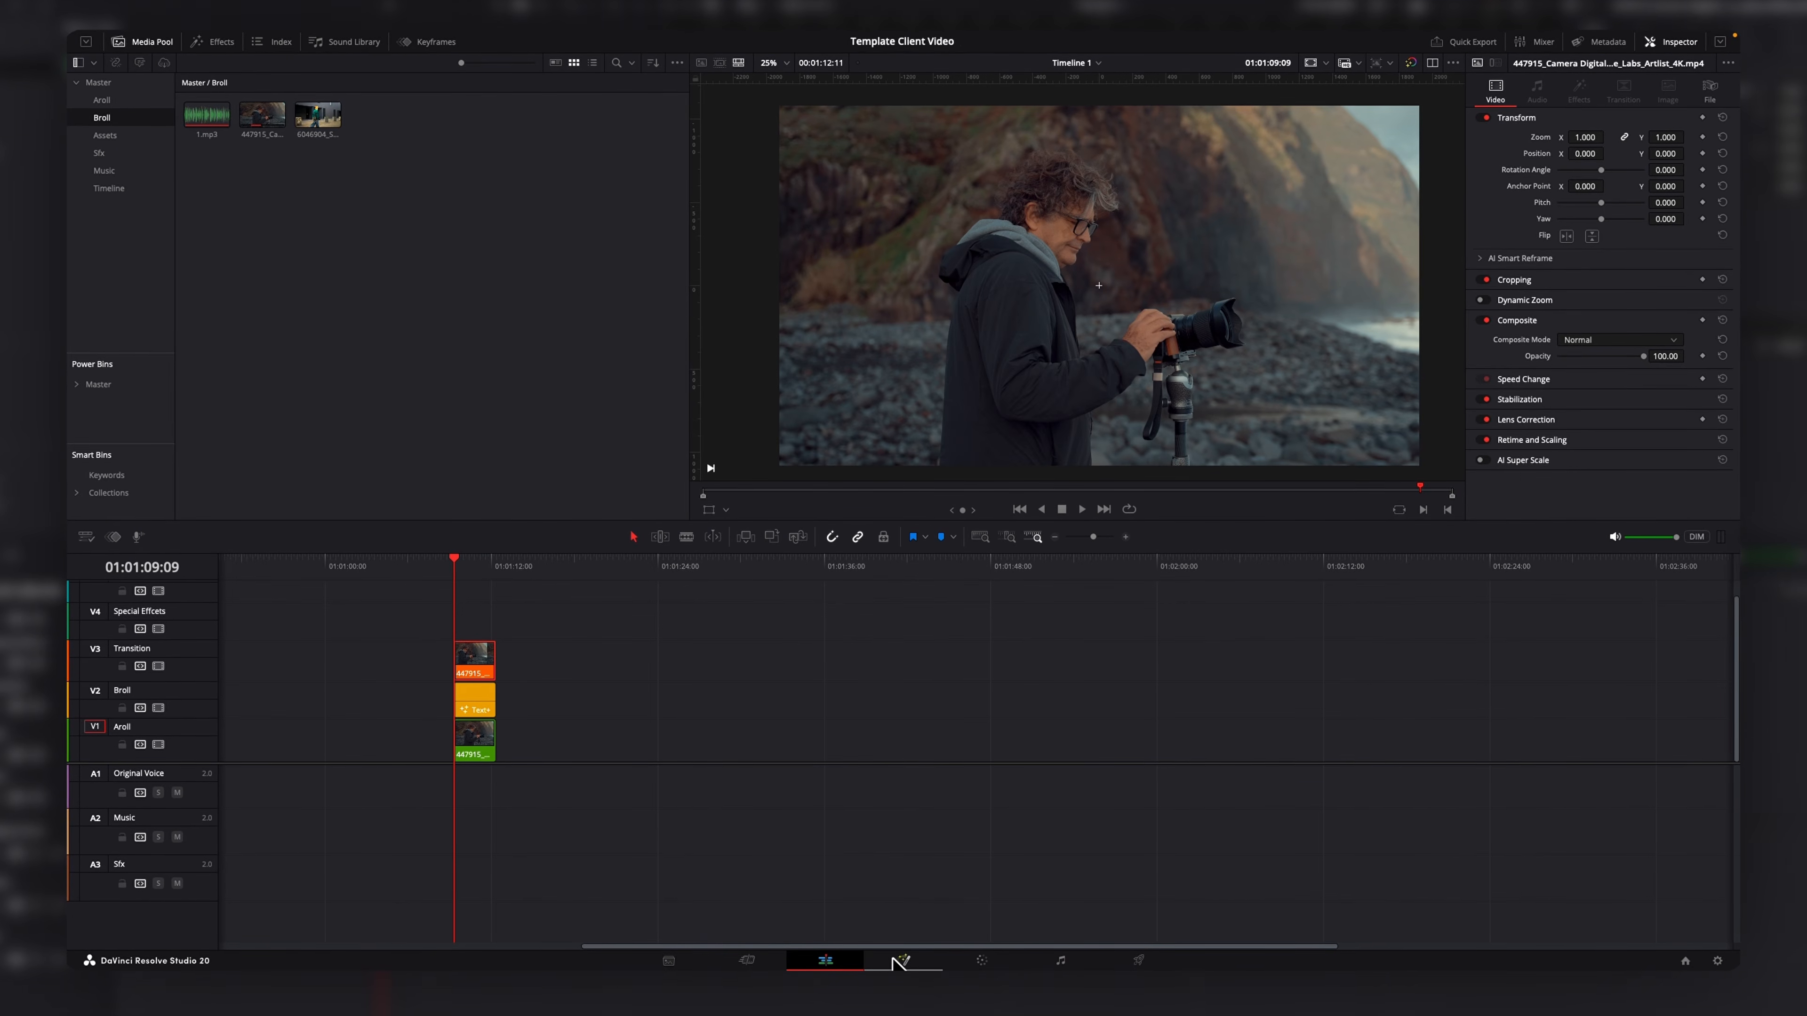
Open the top clip in Fusion and add a Magic Mask node.
click(900, 961)
key(shift+space)
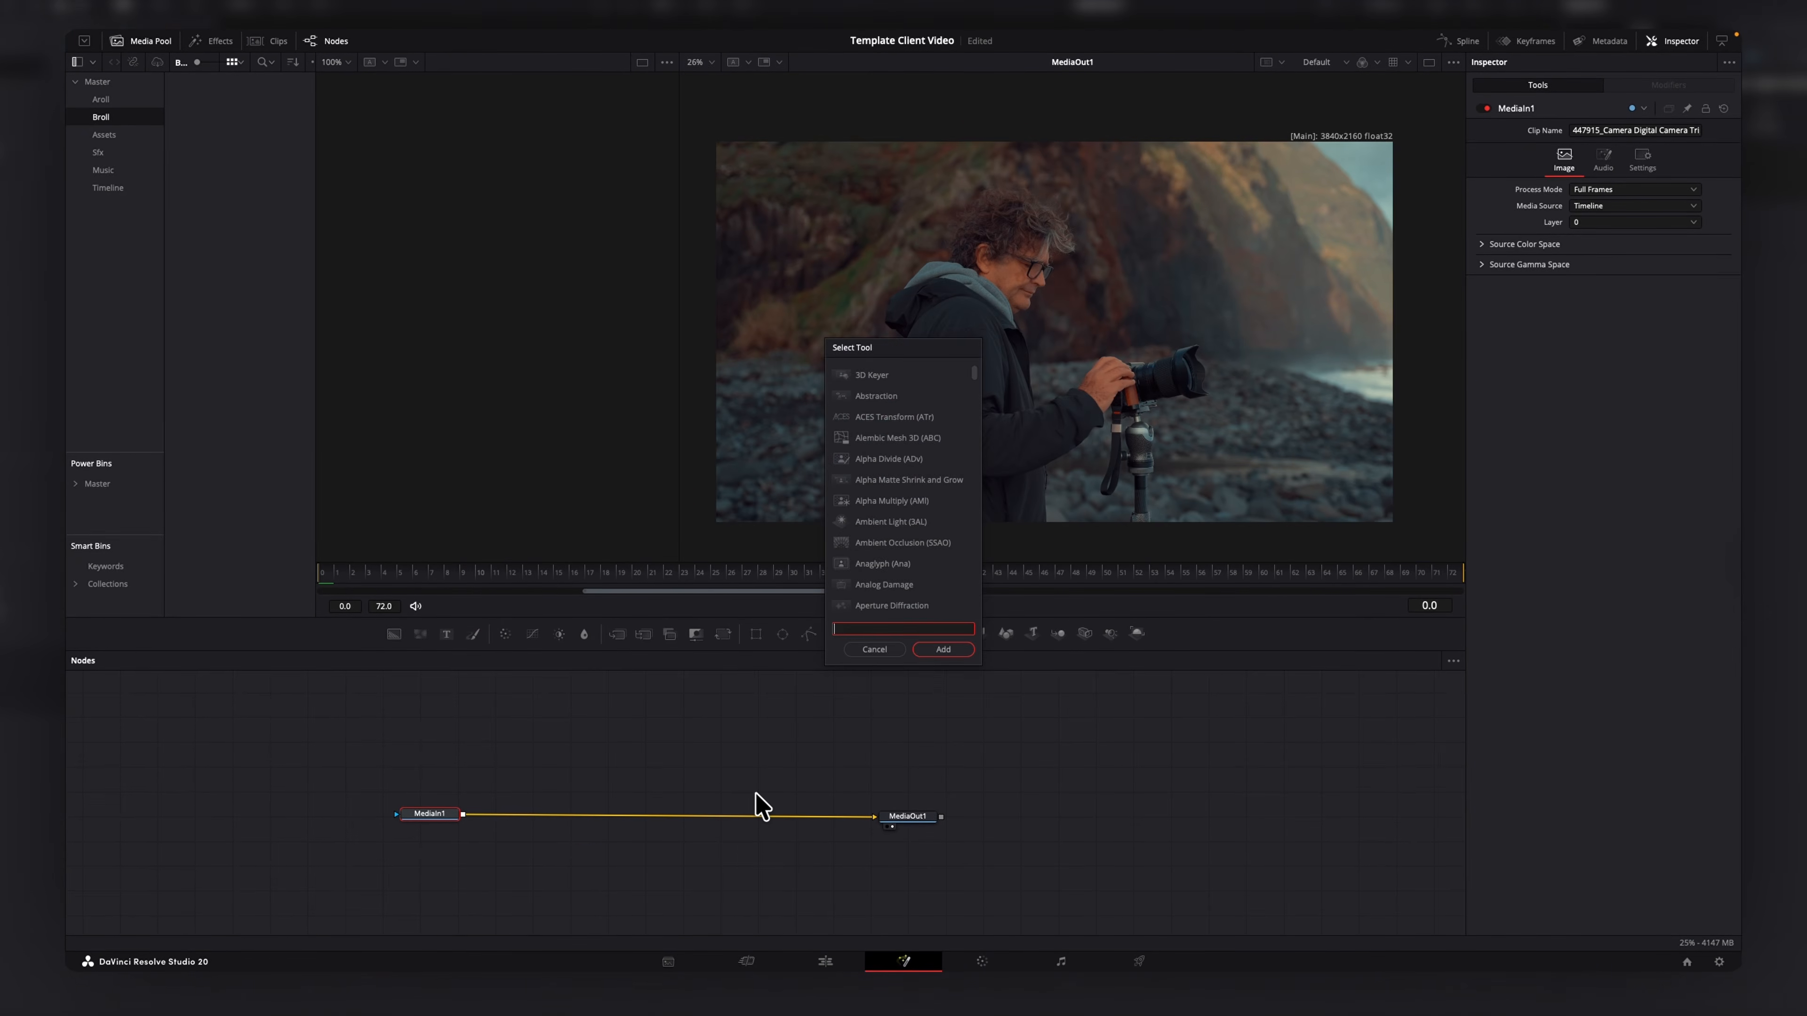
text(magic)
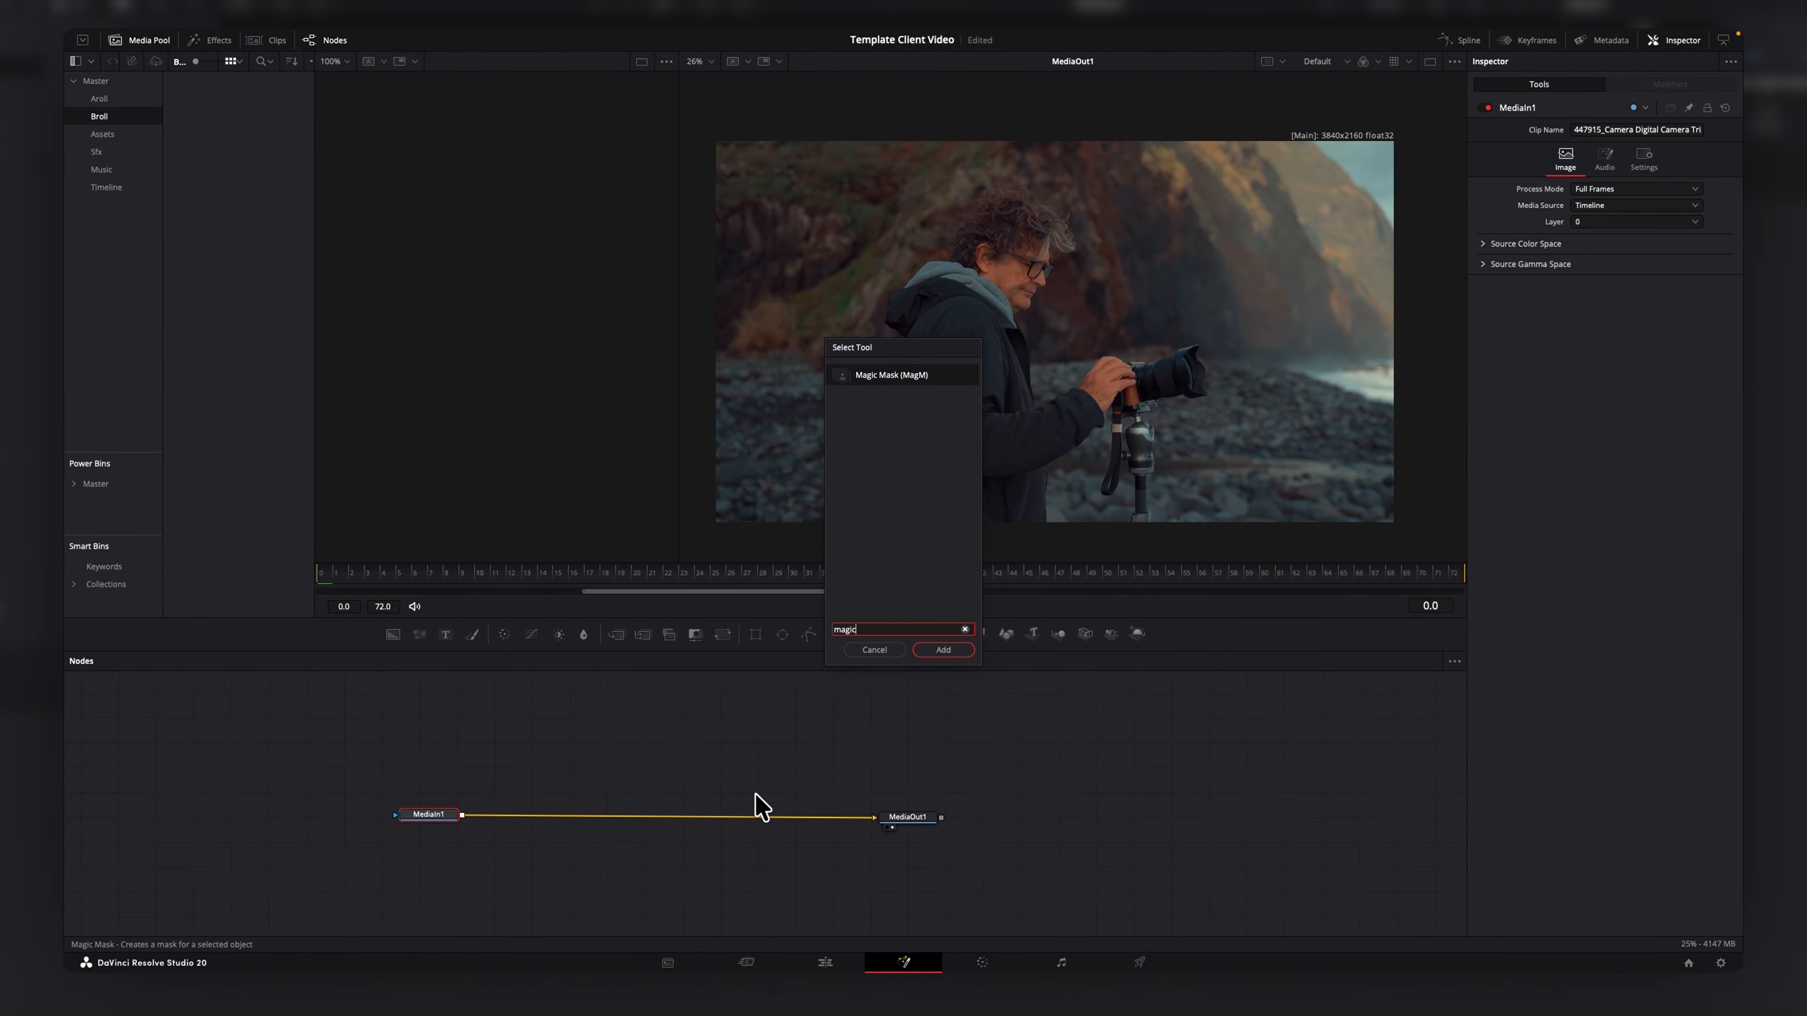
key(Return)
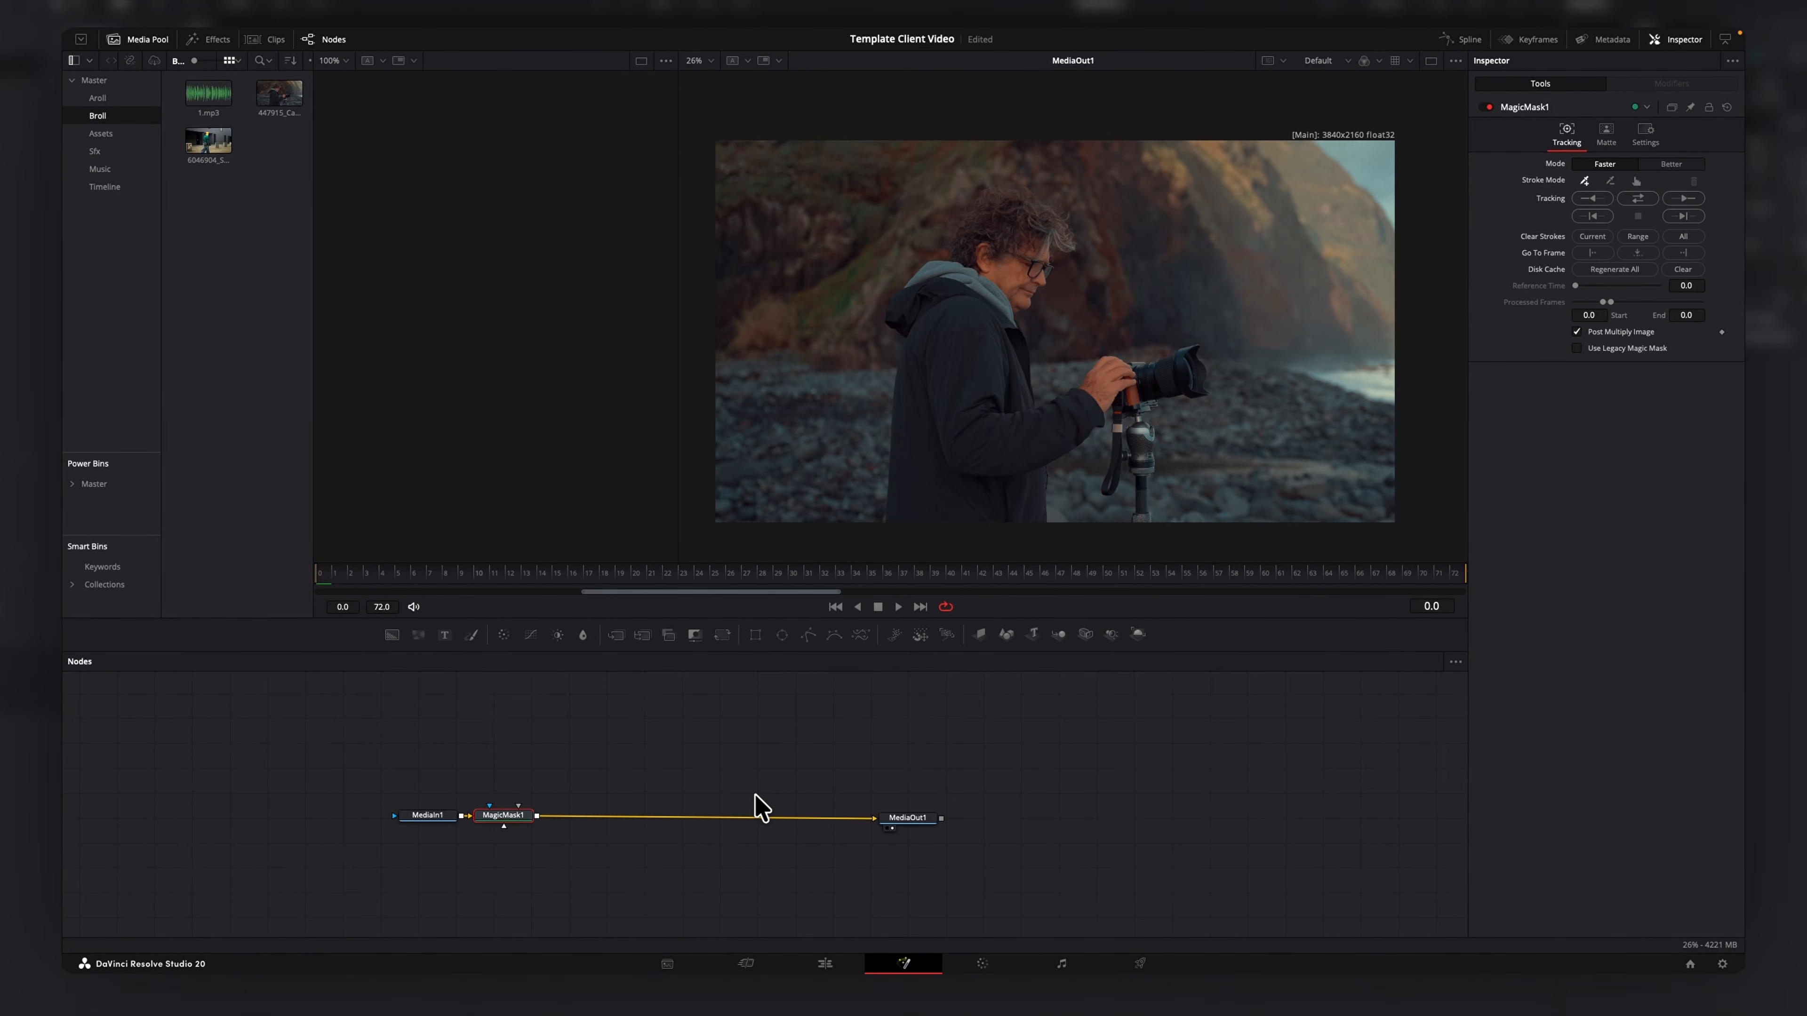
Set the Magic Mask to Better mode, select the man with two points and track him.
click(1671, 165)
click(1156, 376)
click(955, 495)
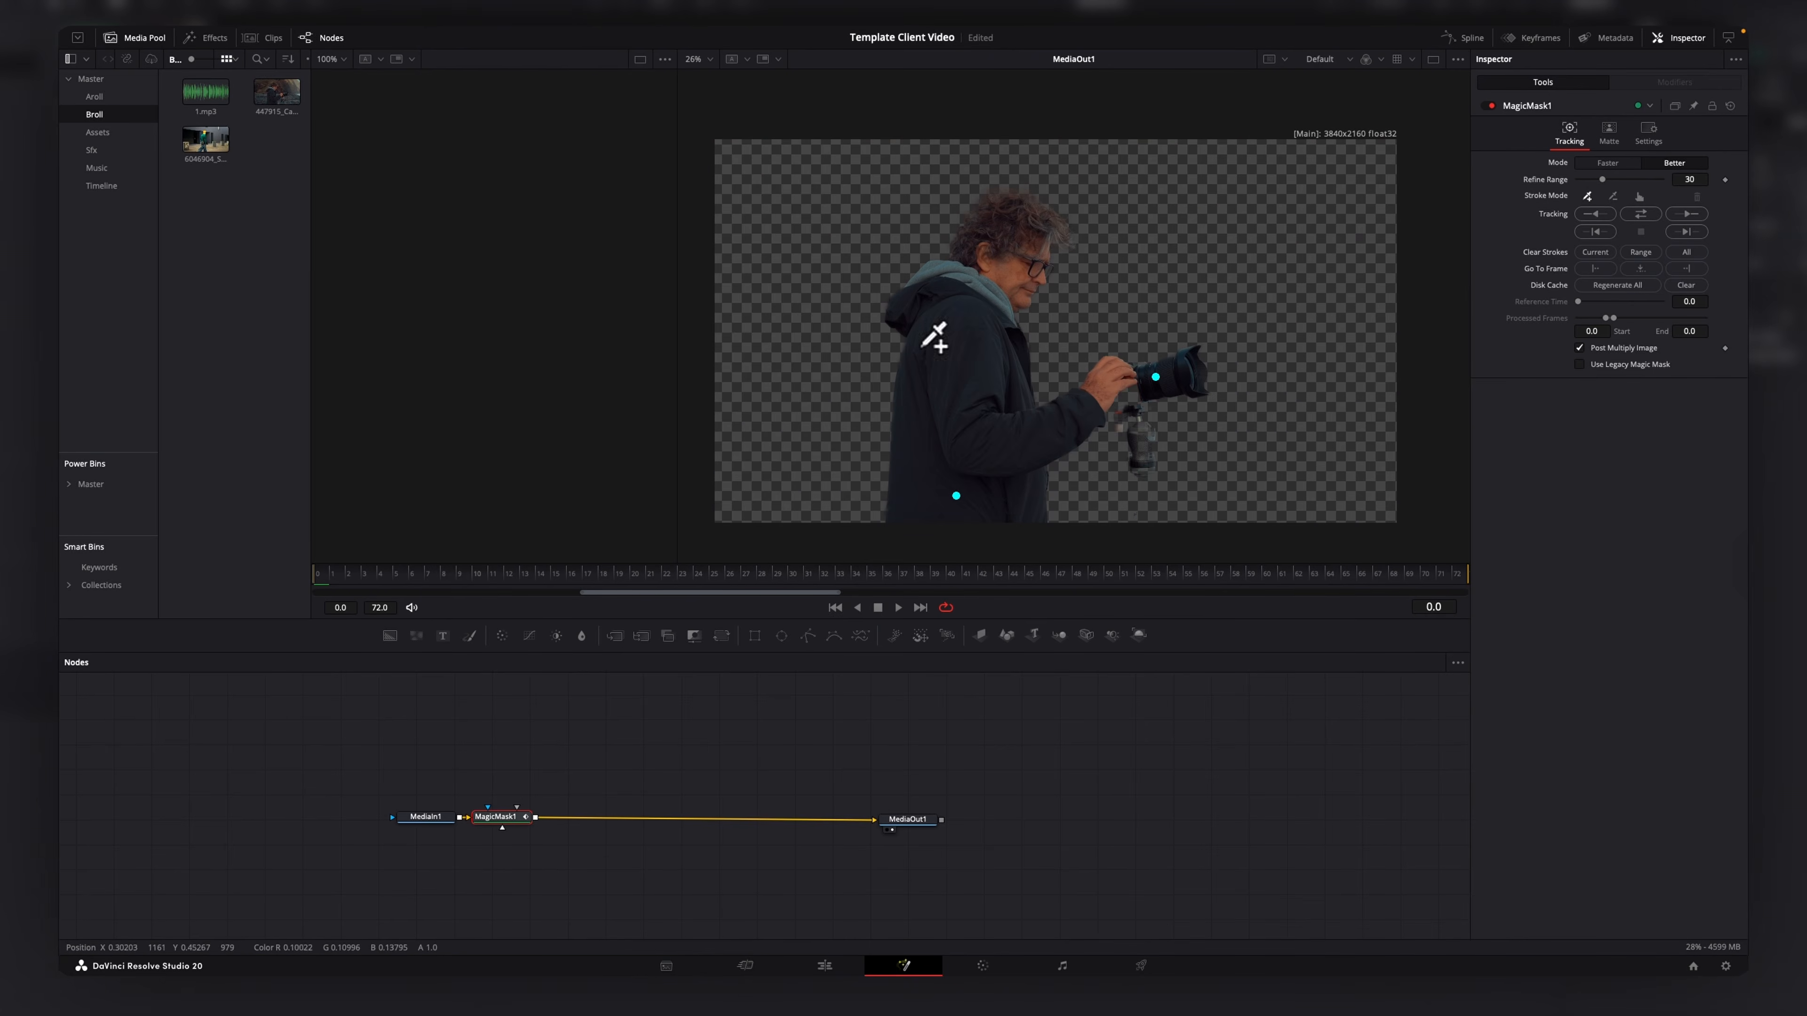
click(1641, 214)
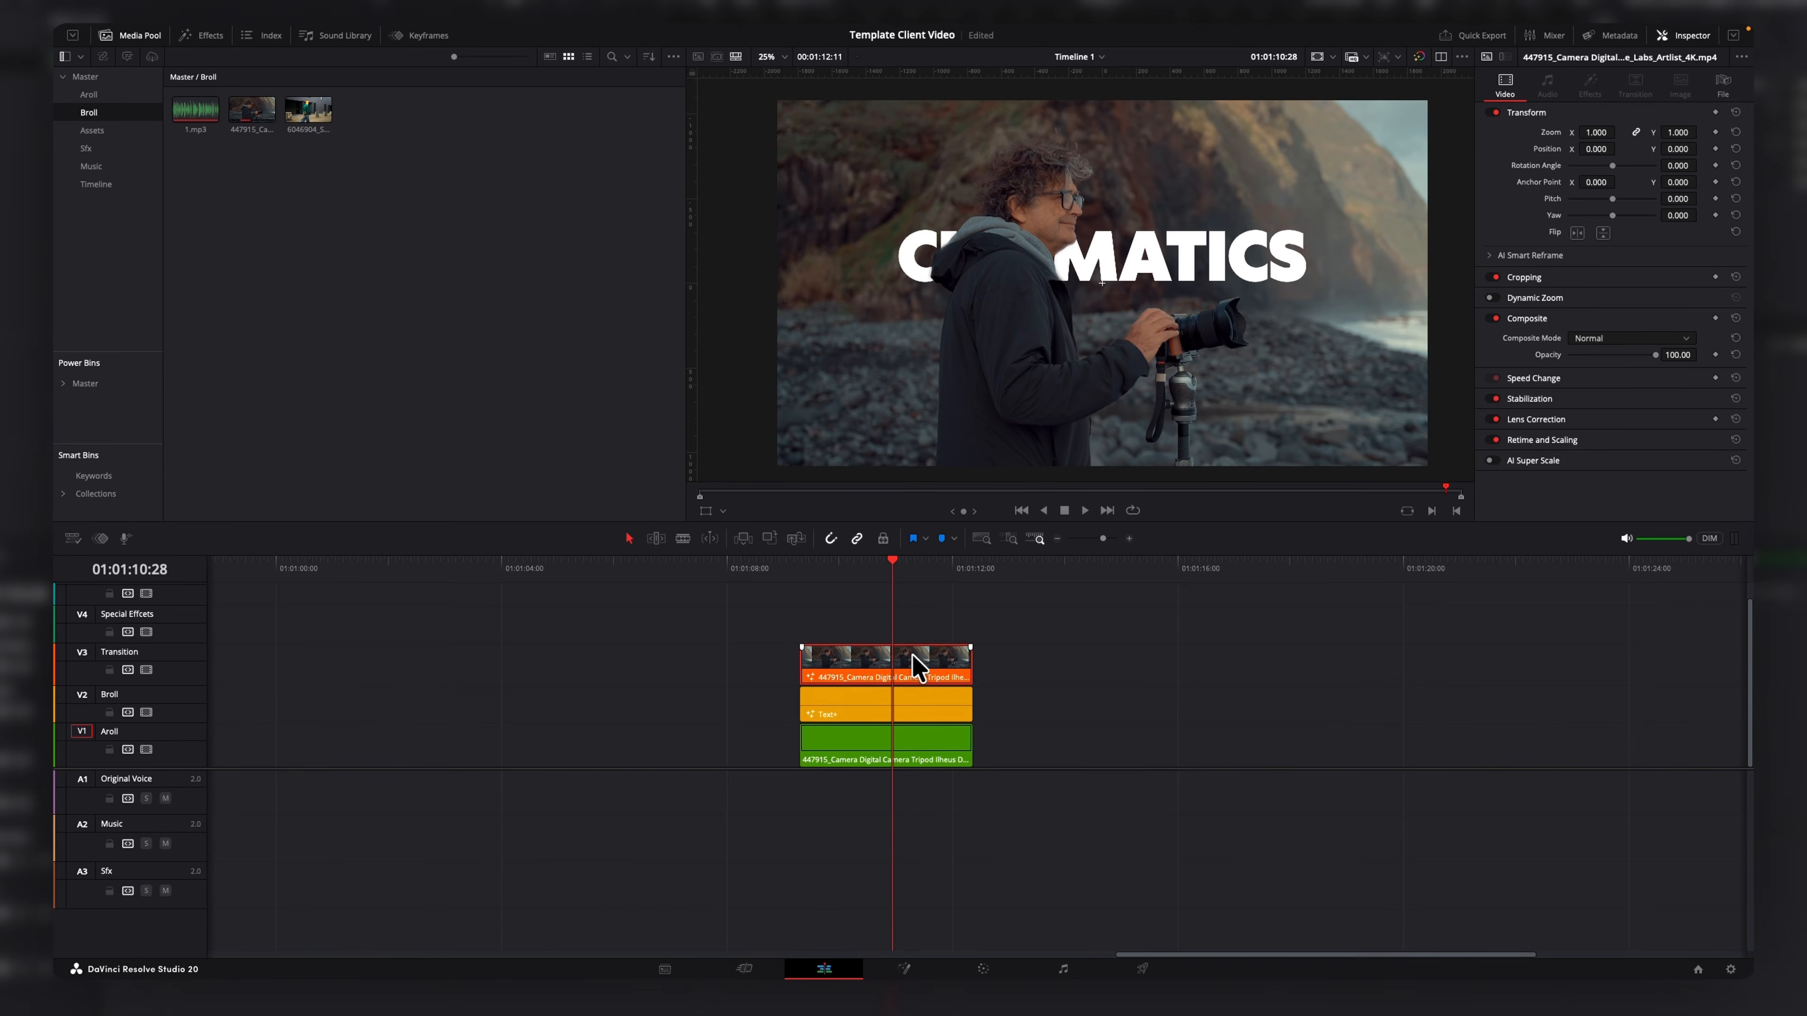
Select the title and raise its vertical centre position so the text sits behind the man.
click(914, 708)
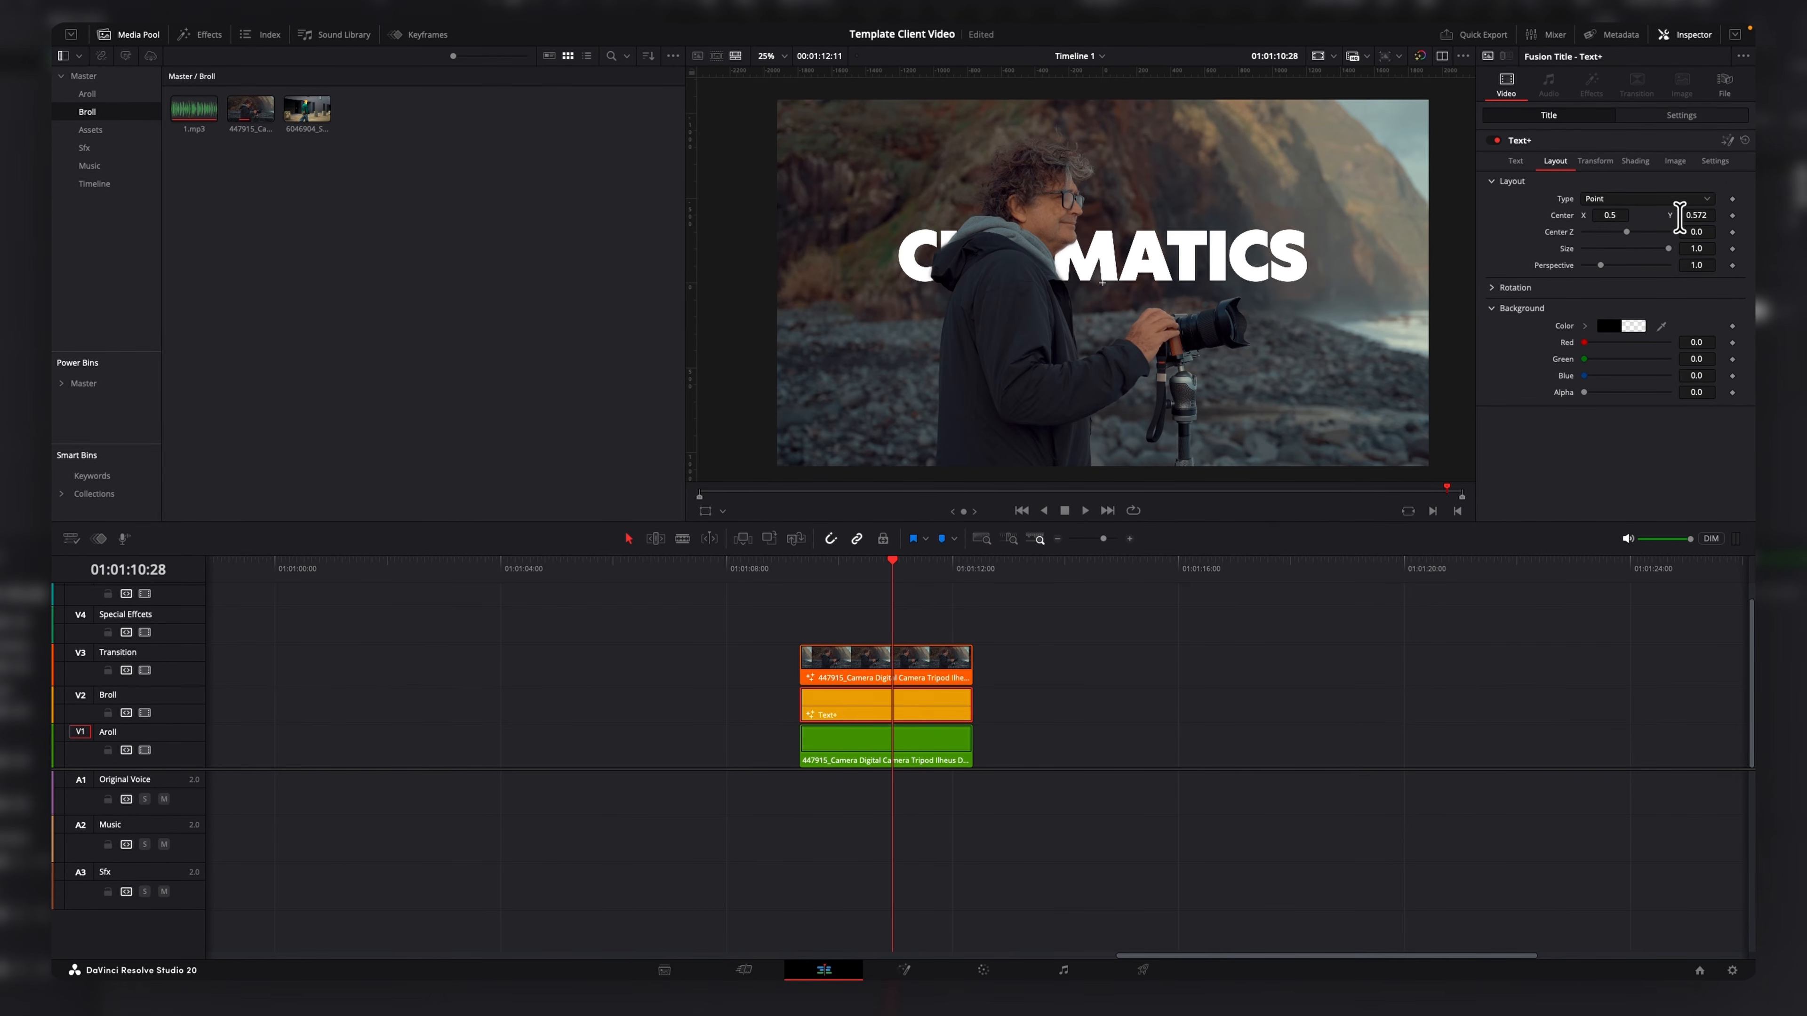
drag(1679, 217, 1704, 217)
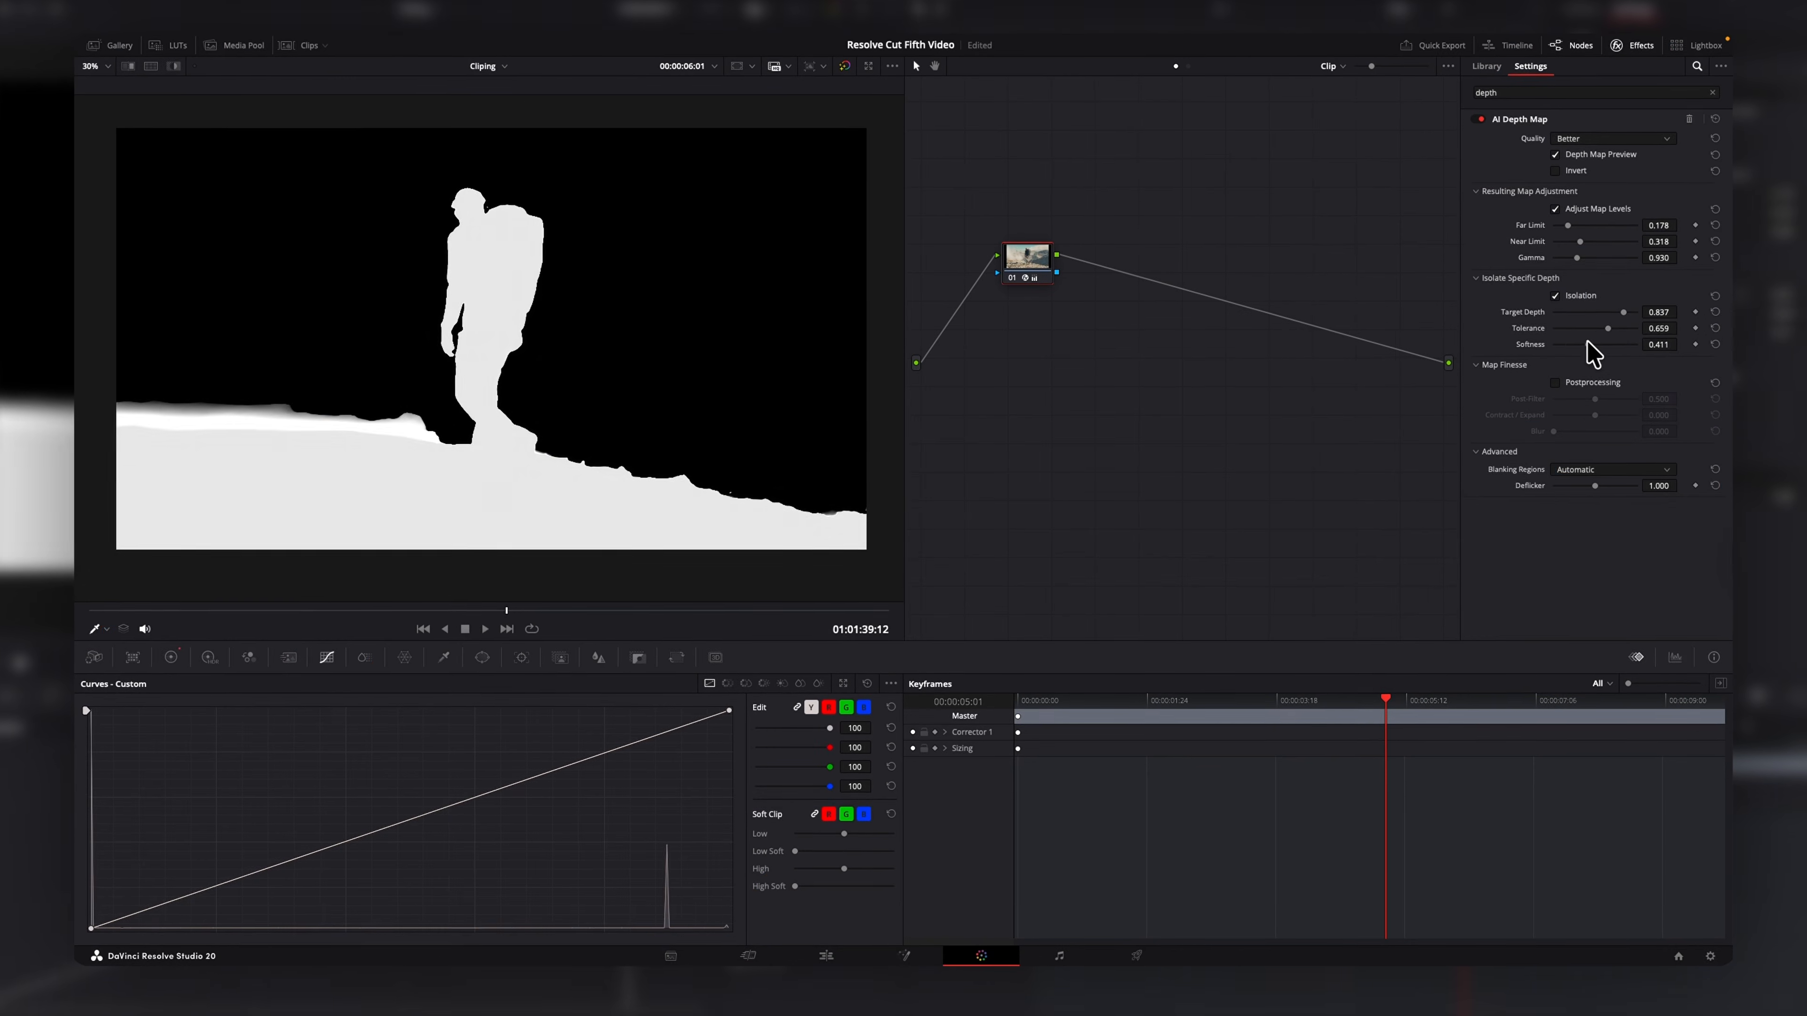
Adjust the AI Depth Map's target depth and toggle its Isolation and Depth Map Preview options.
mouse_move(1593, 331)
mouse_down()
mouse_move(1611, 324)
mouse_move(1594, 313)
mouse_up()
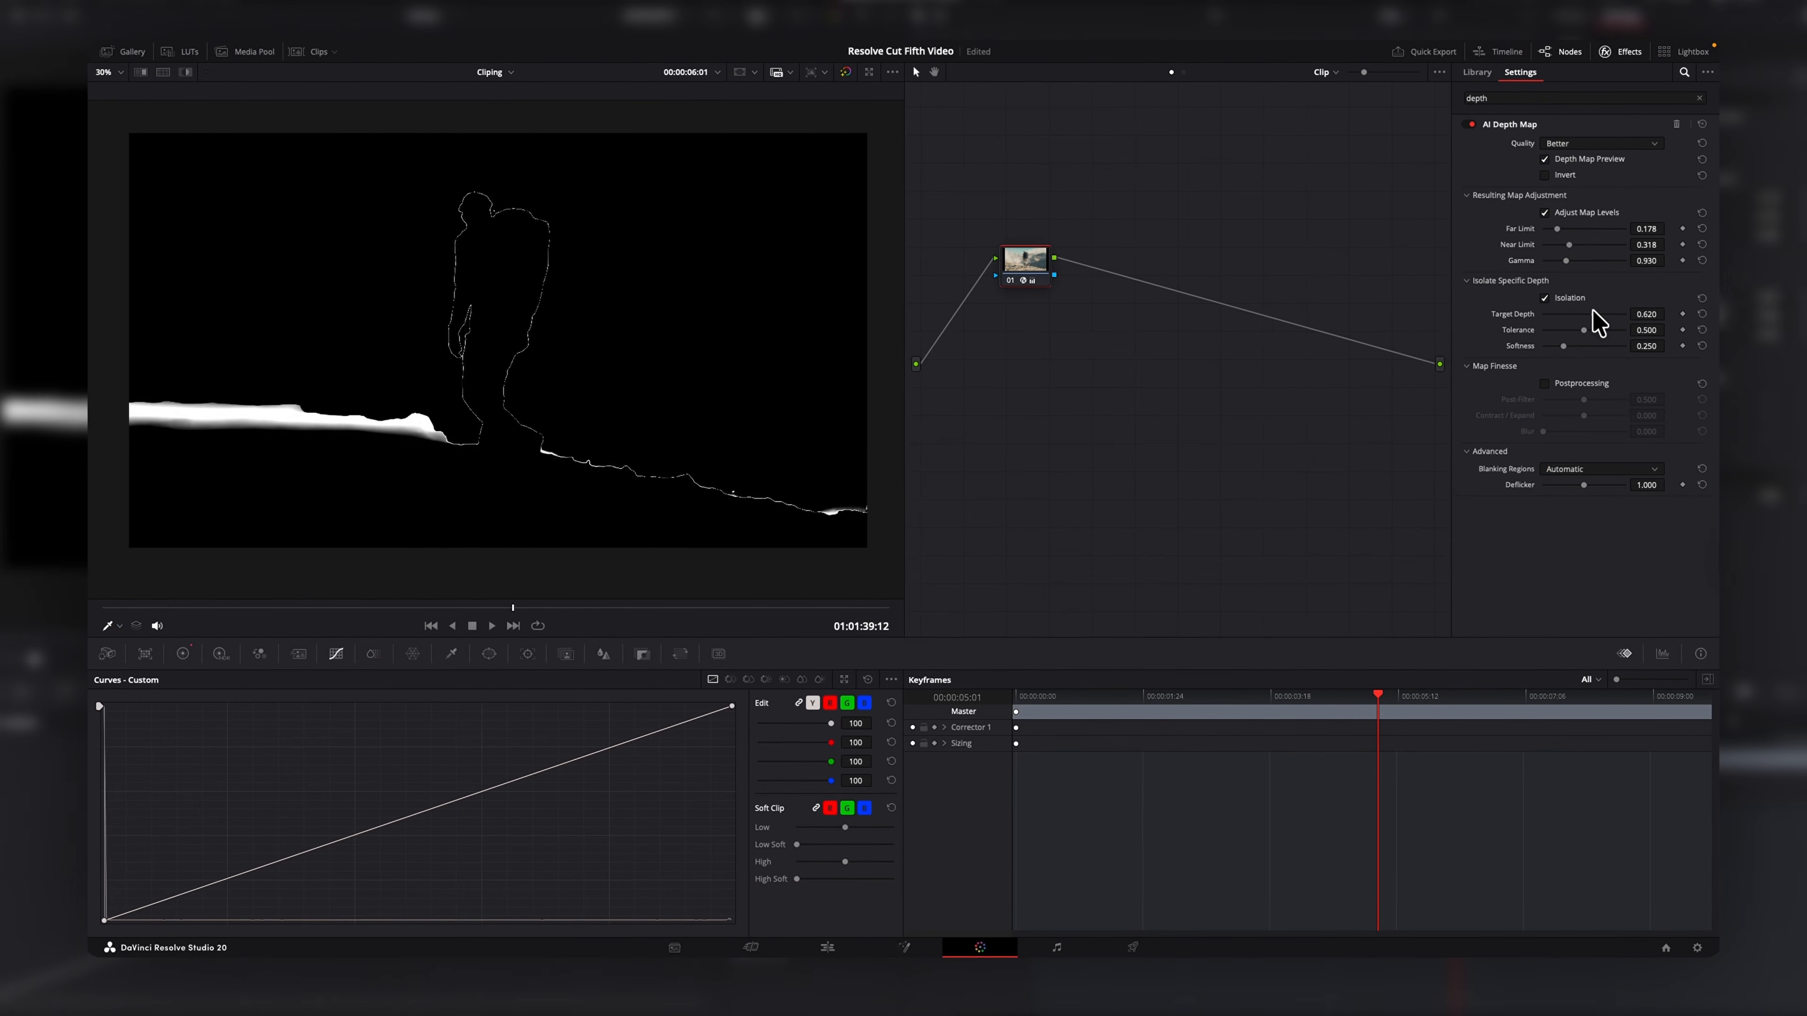
click(1544, 297)
click(1544, 158)
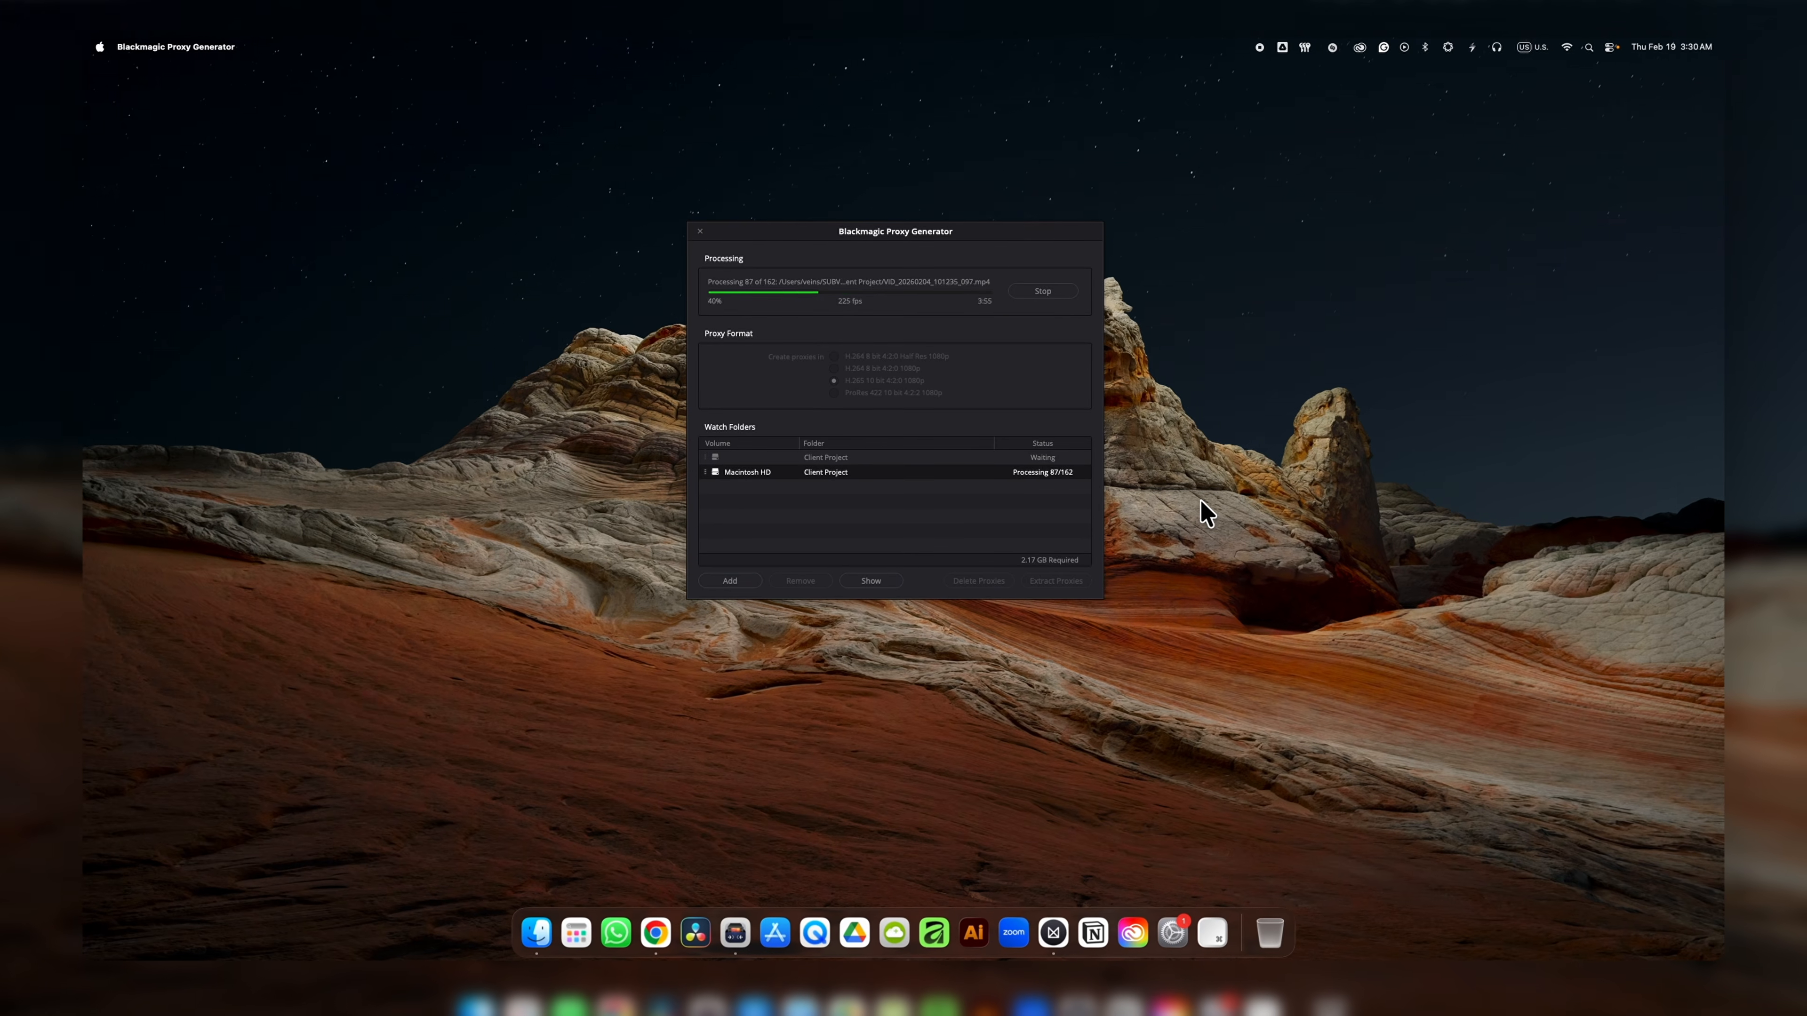
In Blackmagic Proxy Generator, stop the processing and open the Client Project folder as a watch folder.
click(1043, 290)
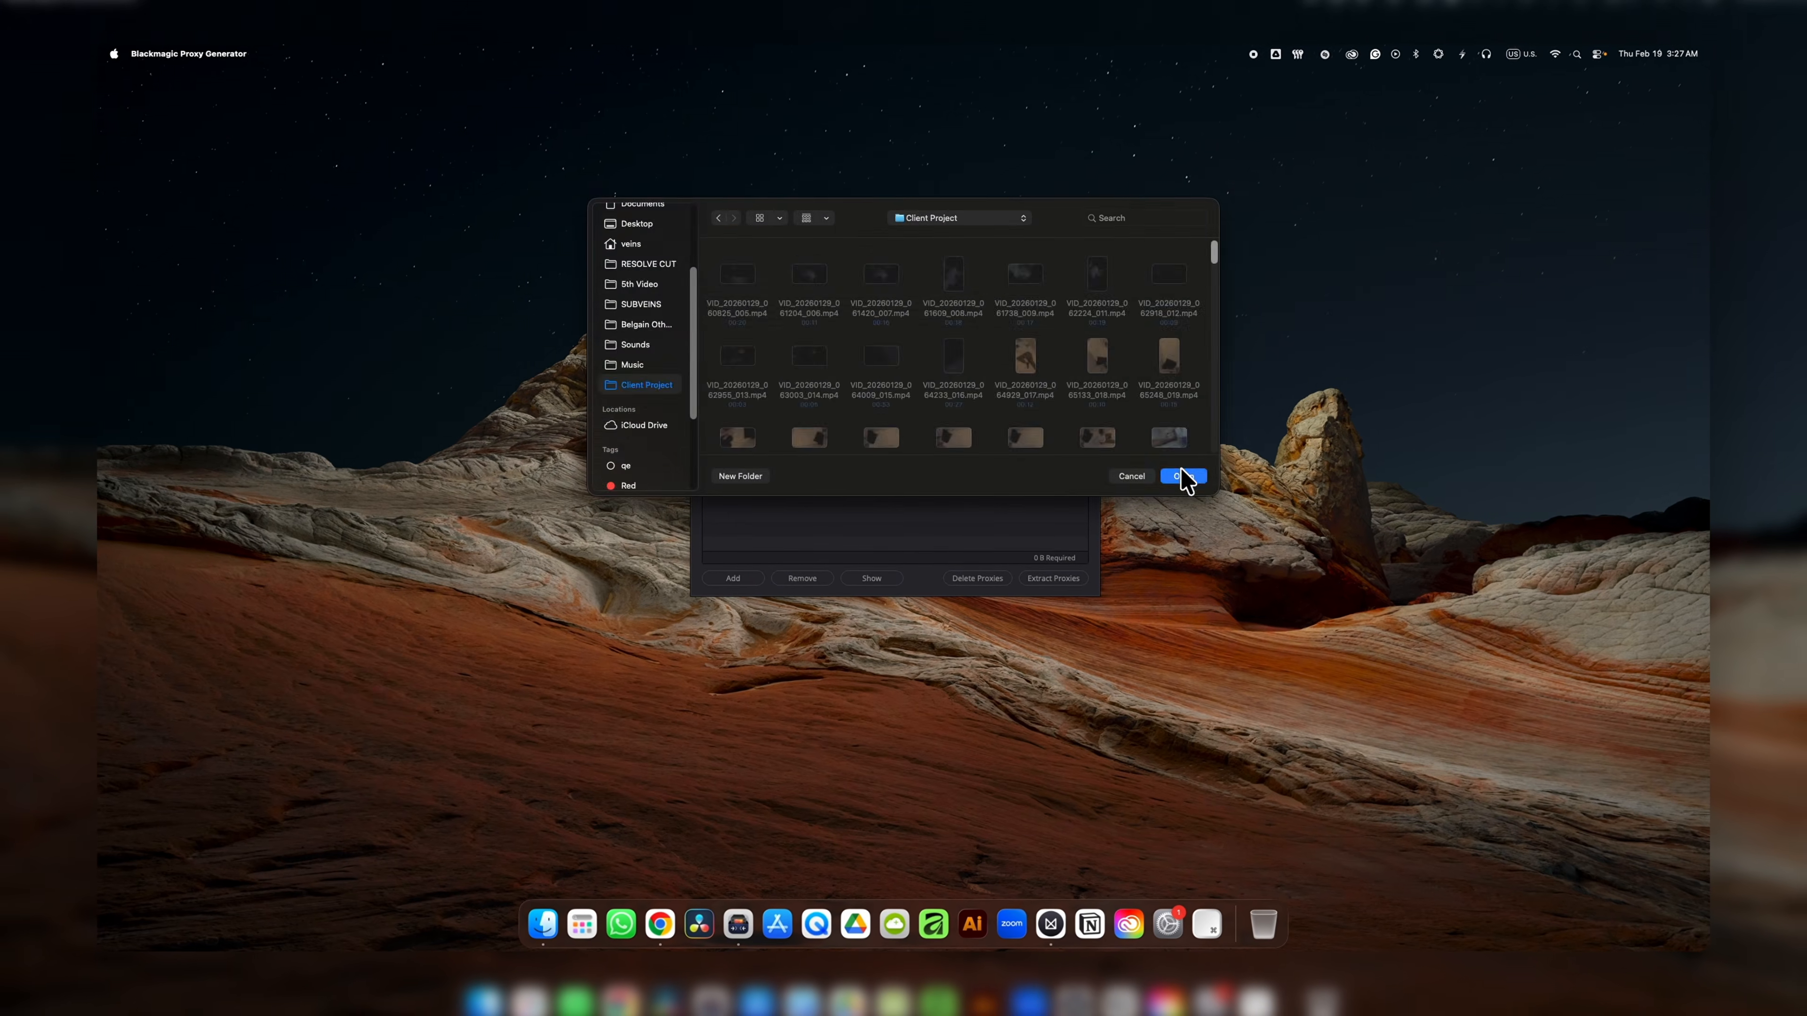
click(1185, 476)
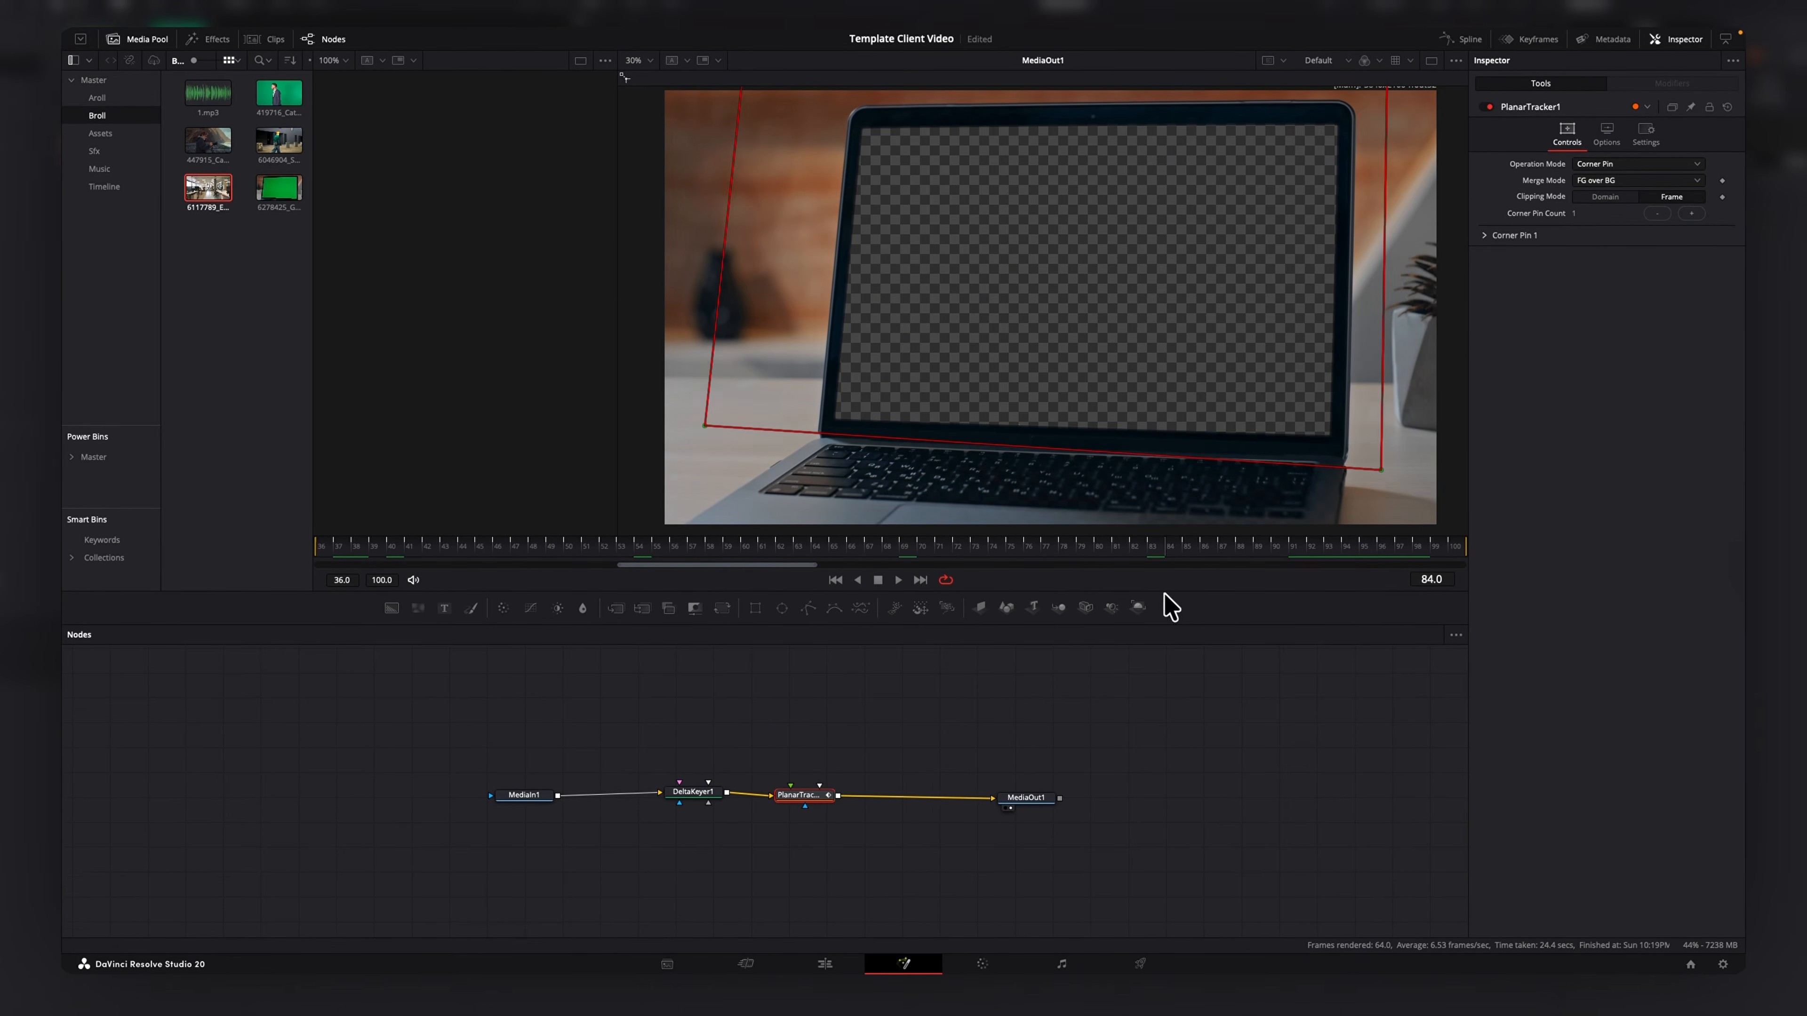